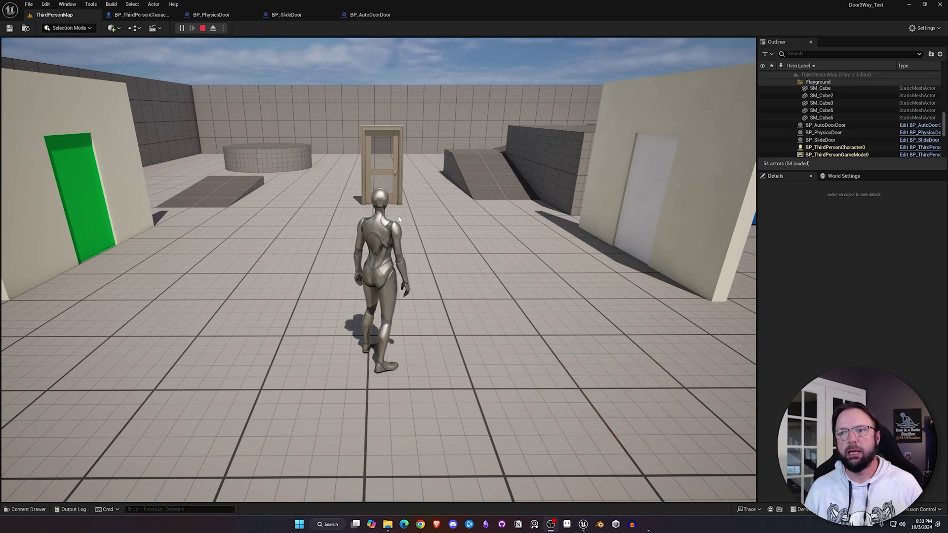
Play-test the finished door examples by walking the character up to them, and end the play session
click(400, 219)
key(w)
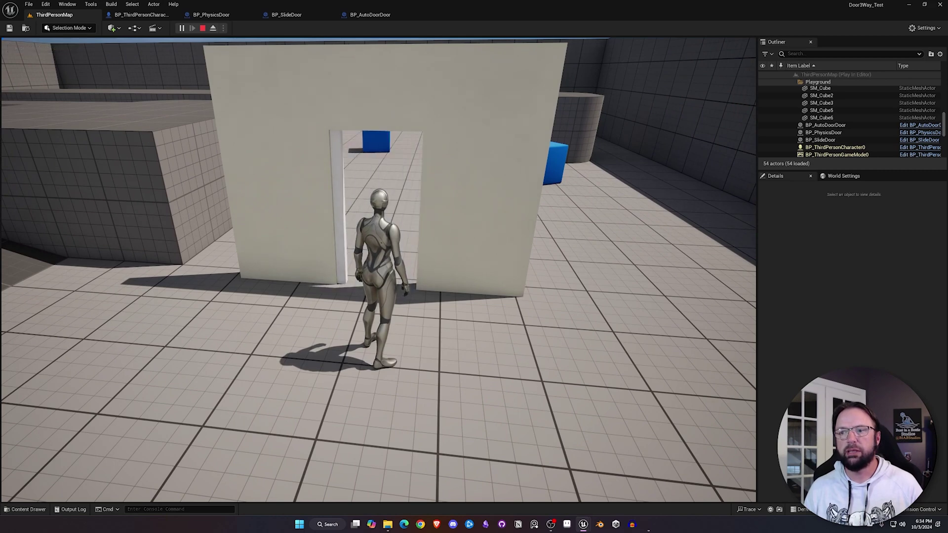
key(Escape)
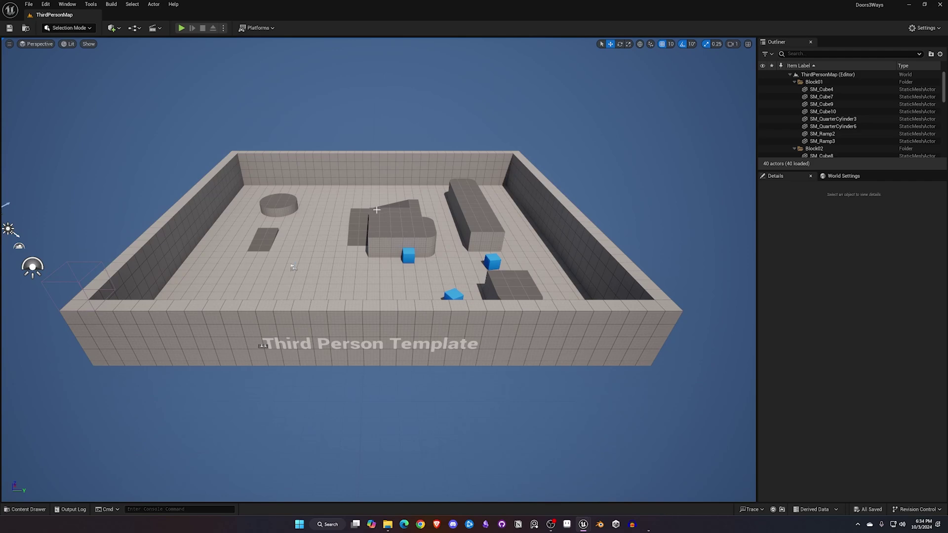
Create a folder named _Blueprints in the project's Content folder and open it
right_drag(372, 212, 387, 219)
key(ctrl+space)
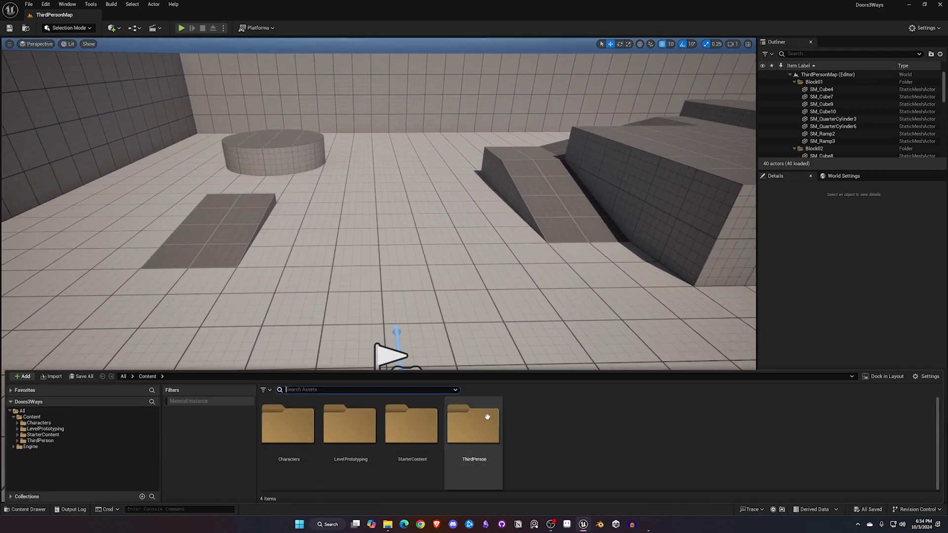
right_click(540, 426)
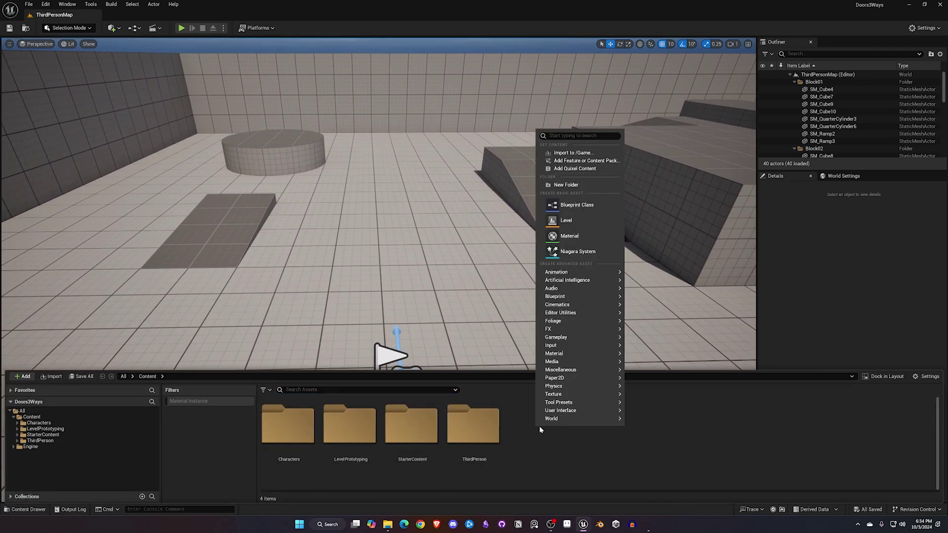
click(584, 184)
key(BackSpace)
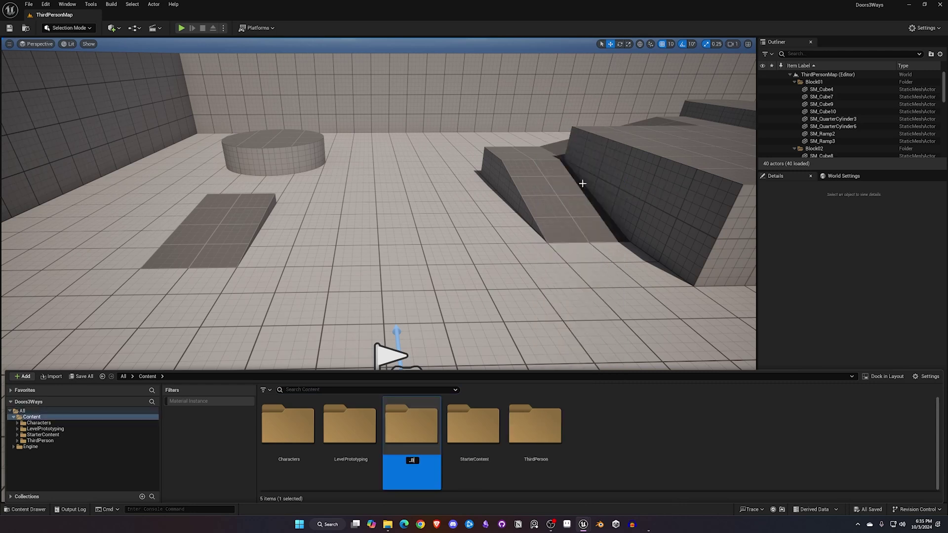
text(_Blueprints)
key(Return)
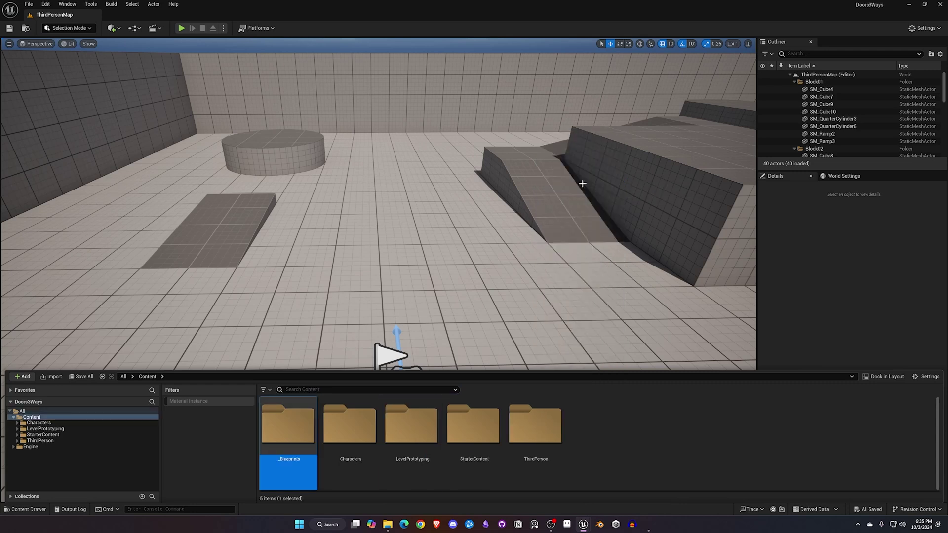
key(Return)
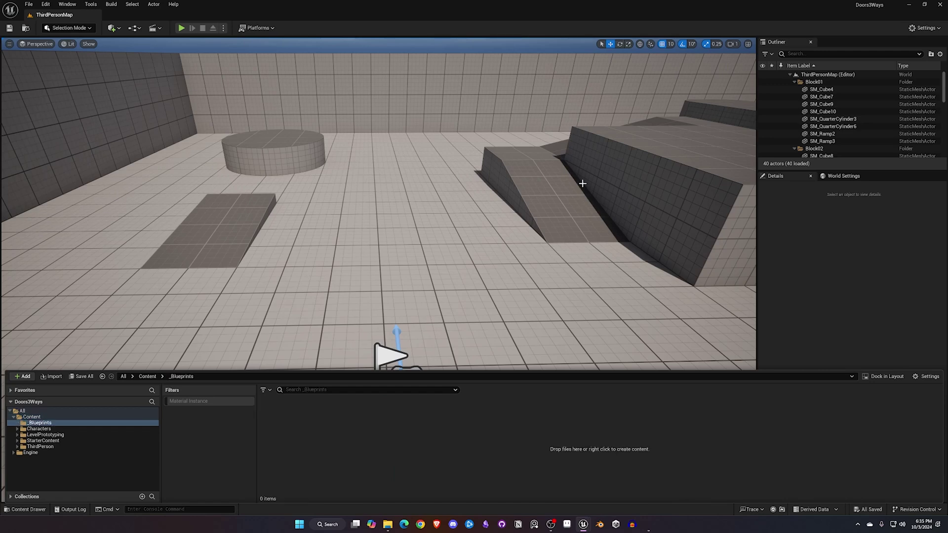
Create a Blueprint Interface named BPI_Interact in the _Blueprints folder and open it
right_click(335, 410)
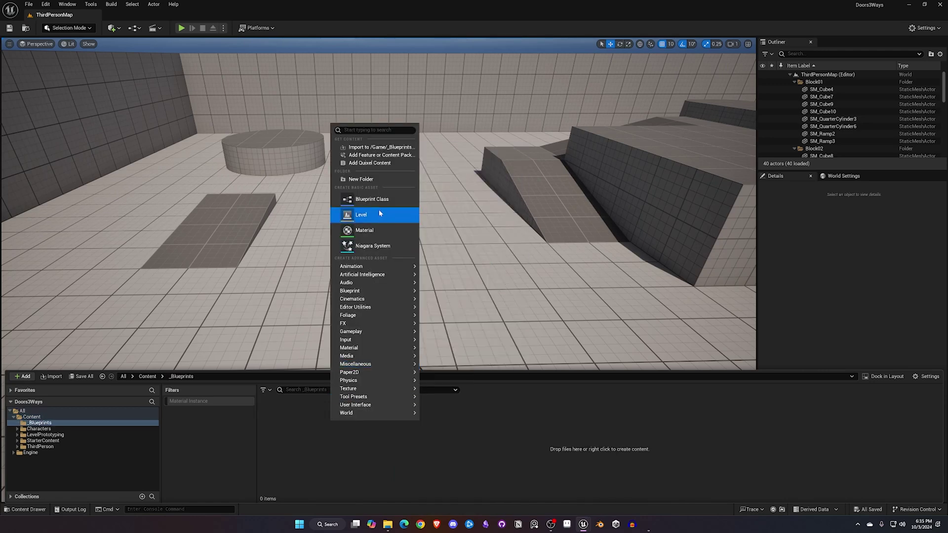
mouse_move(391, 328)
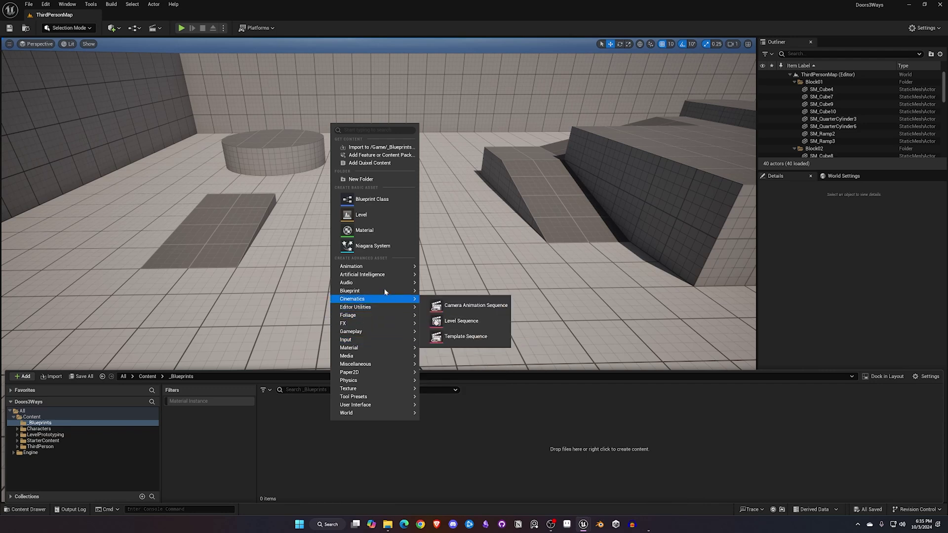
mouse_move(390, 292)
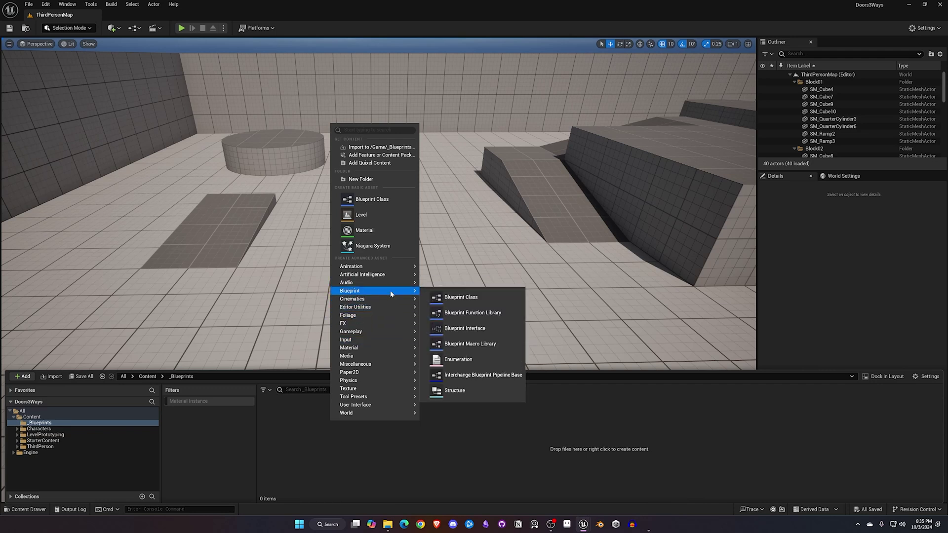
click(473, 328)
text(BPI_)
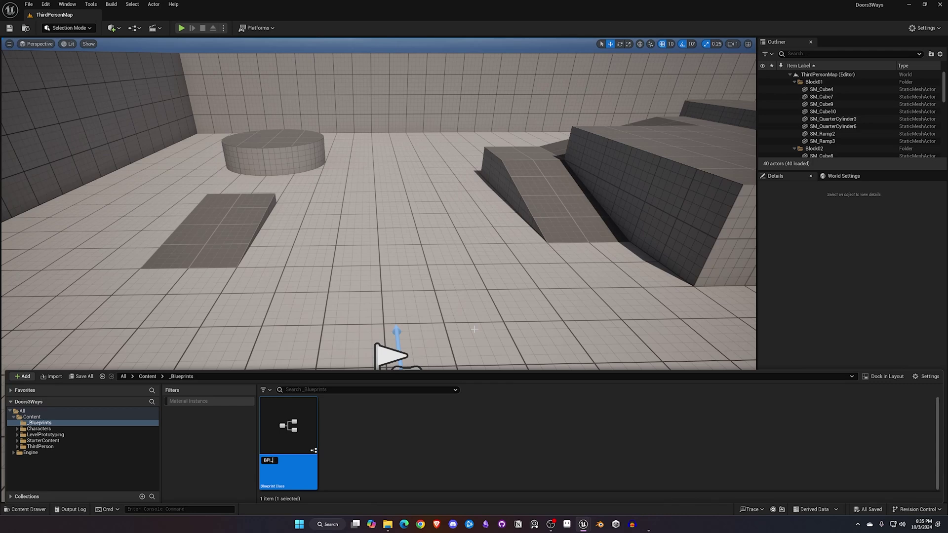
text(Interact)
key(Return)
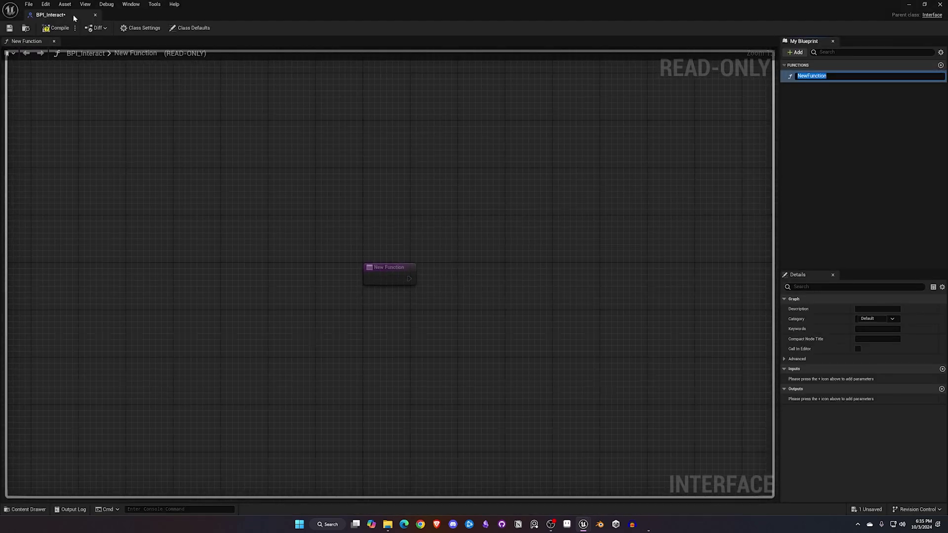
Rename the interface's default function to Interact, and close the interface once it is compiled and saved
drag(74, 19, 114, 22)
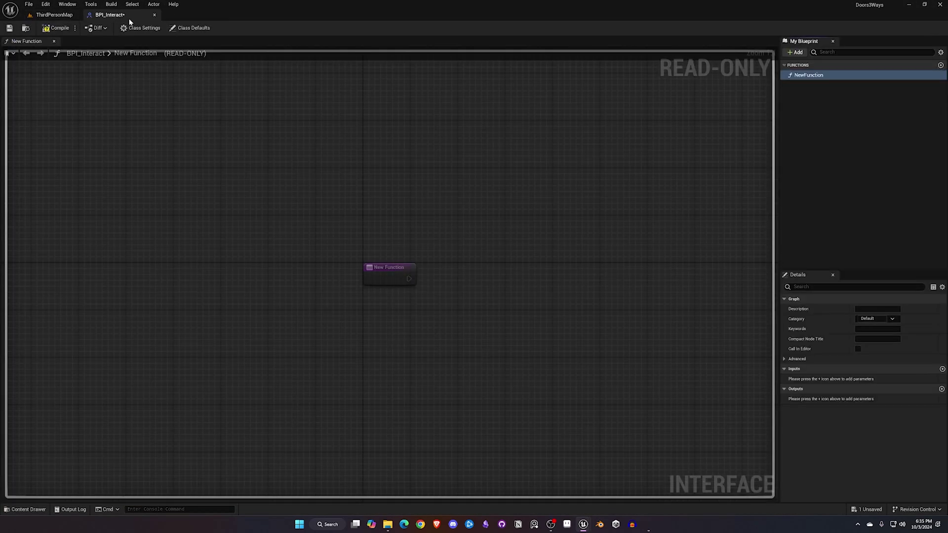
click(812, 76)
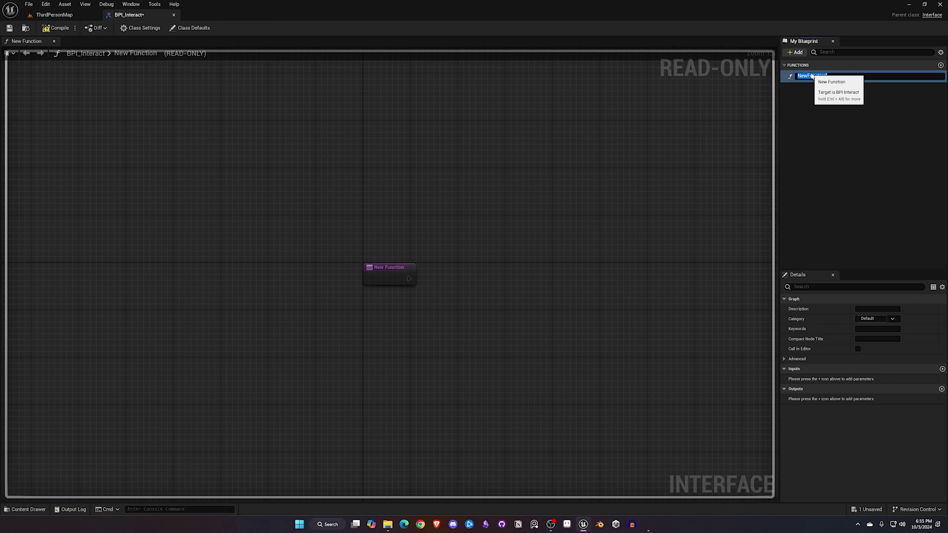
key(BackSpace)
text(Interact)
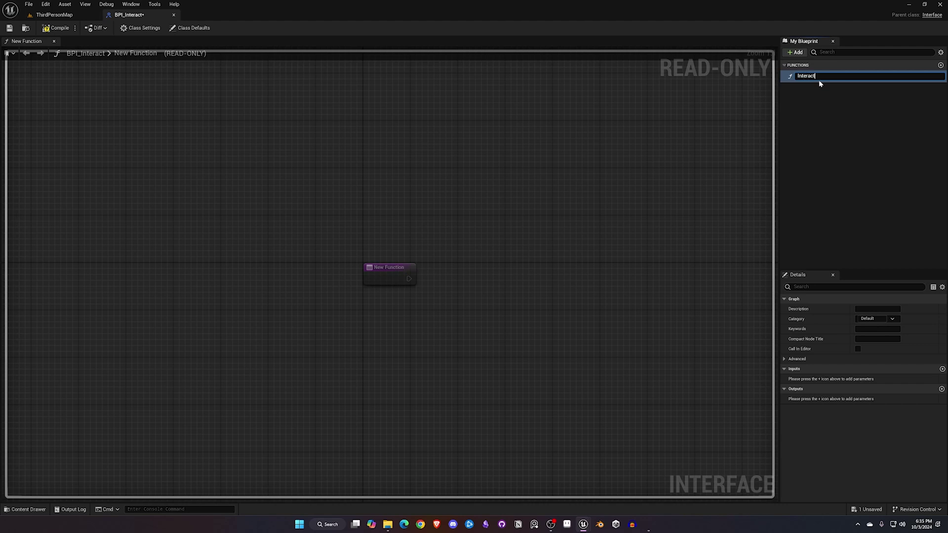
key(Return)
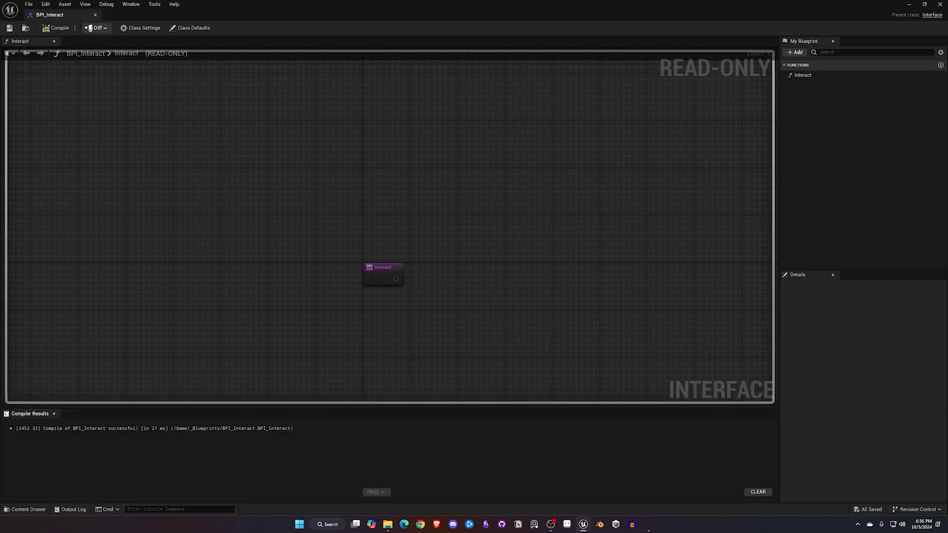
click(95, 15)
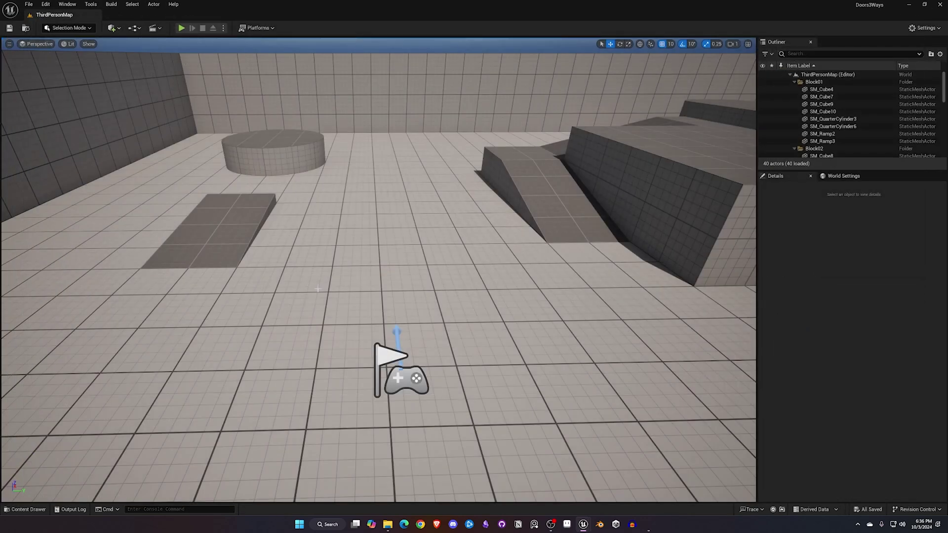
Create an Actor Blueprint class named BP_PhysicsDoor in the _Blueprints folder and open it
key(ctrl+space)
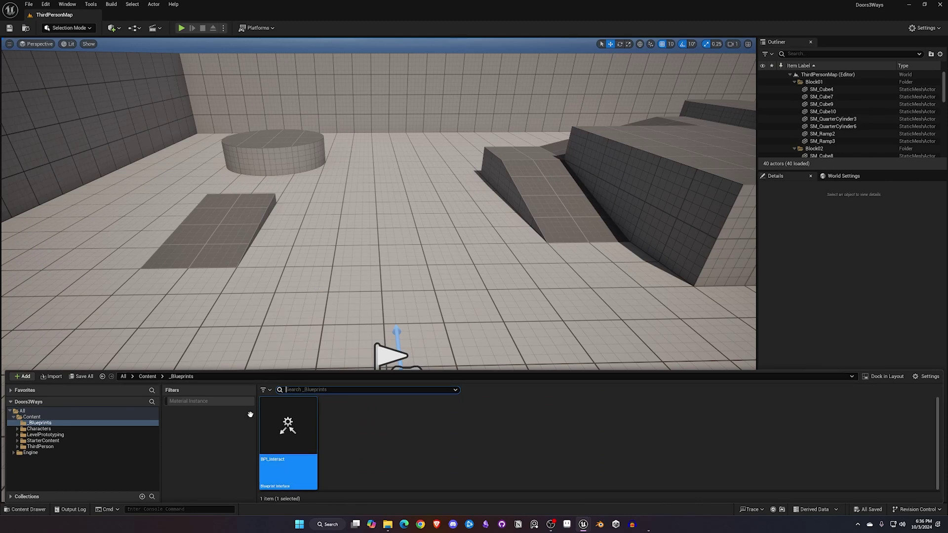
right_click(352, 446)
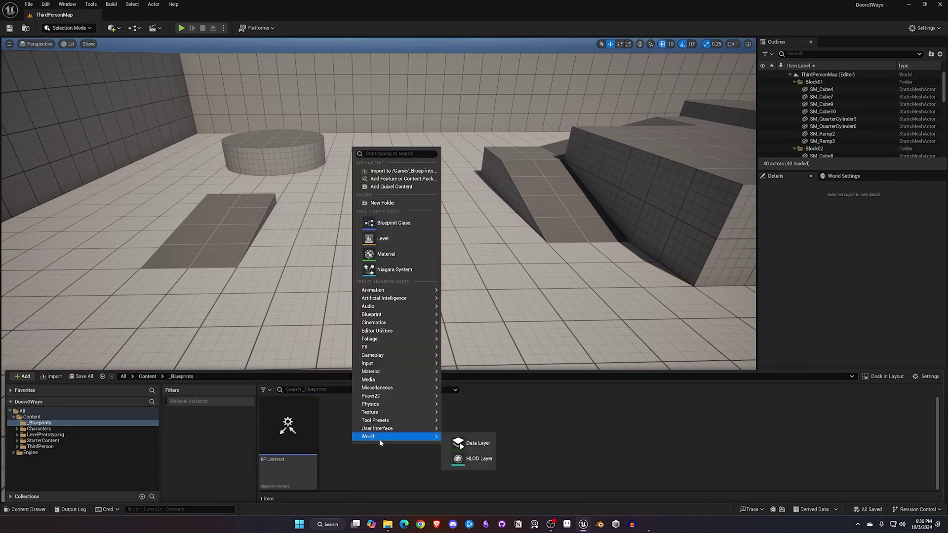
click(408, 229)
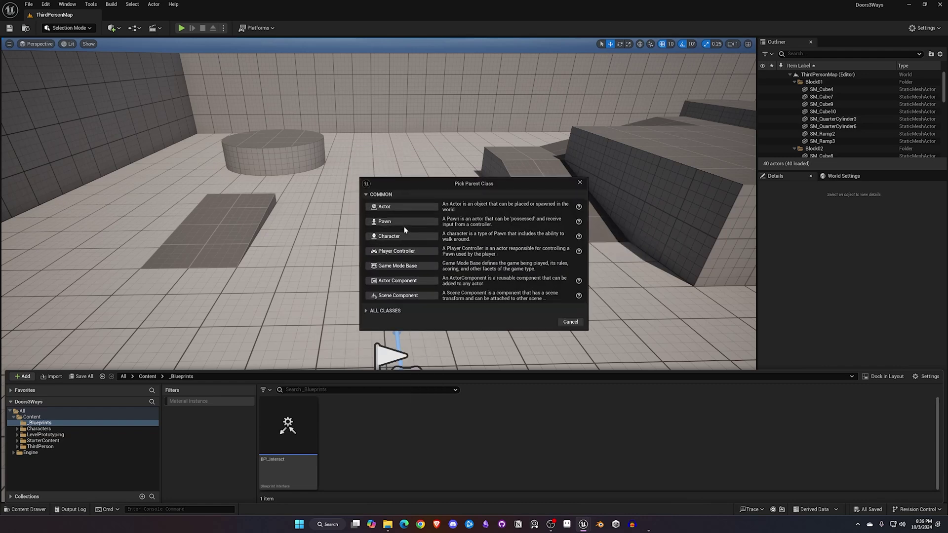
click(396, 208)
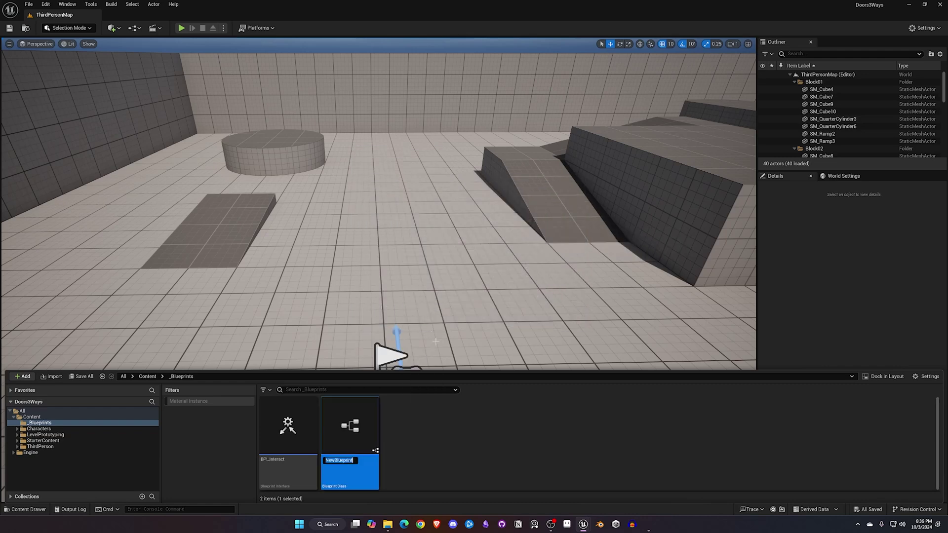
text(BP_PhysicsDoor)
key(Return)
key(Return)
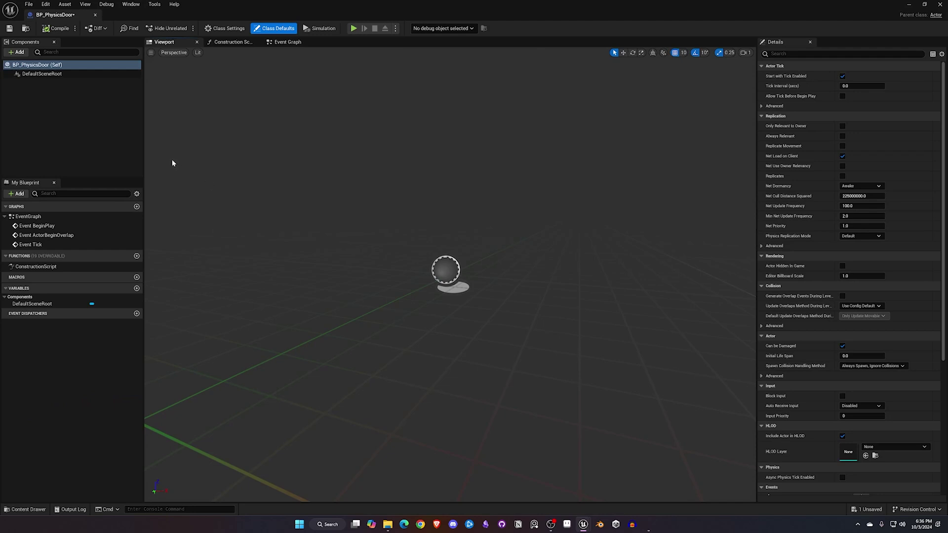
Add a Static Mesh component named Frame to the door Blueprint
click(17, 52)
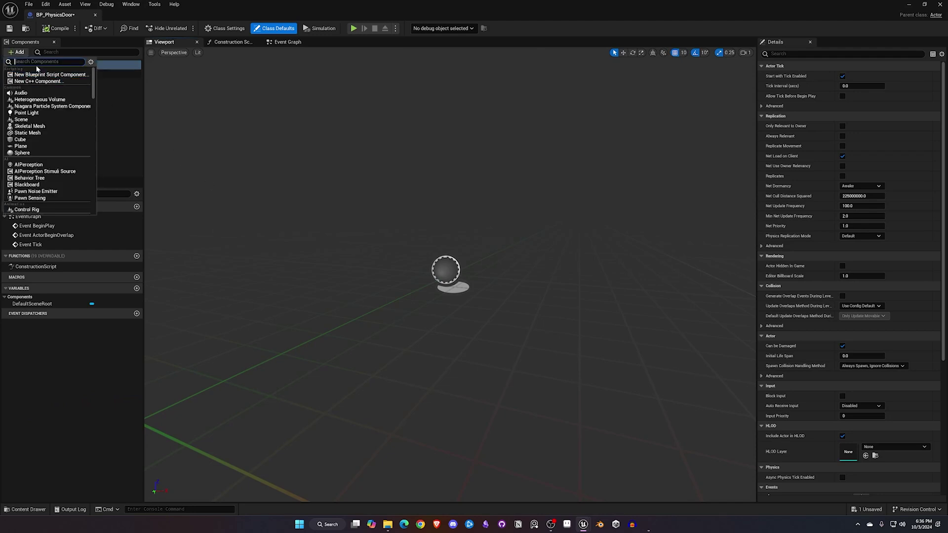
text(static)
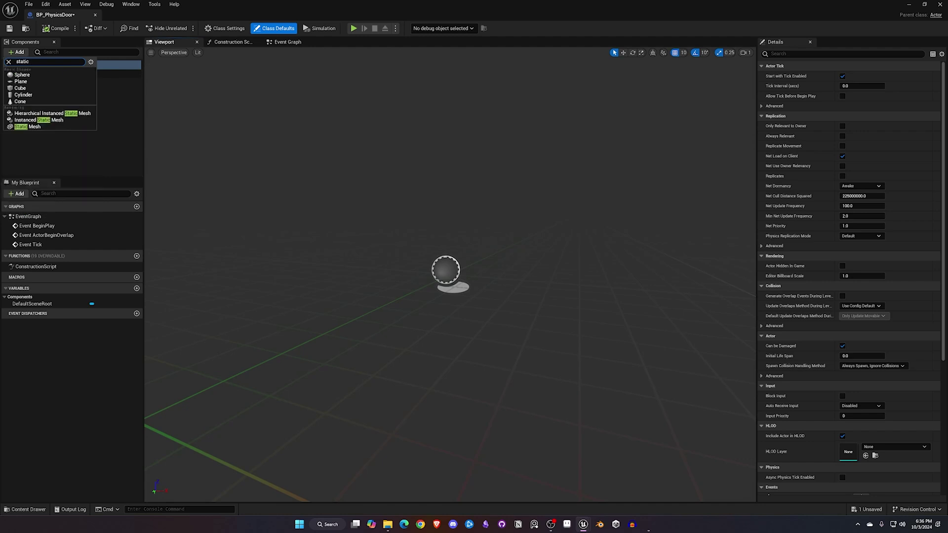
click(29, 127)
text(Frame)
key(Return)
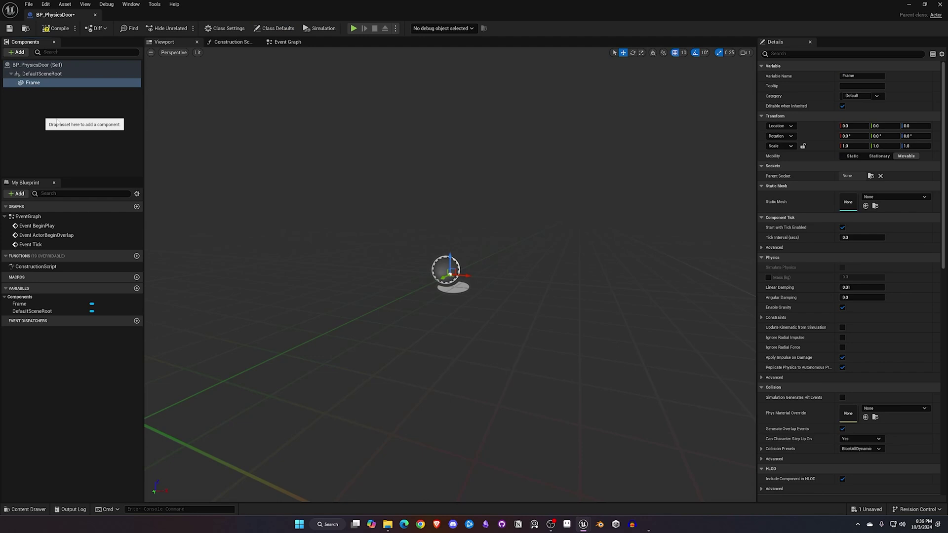
Add a Static Mesh component named Door and place it beside Frame, directly under DefaultSceneRoot
click(18, 52)
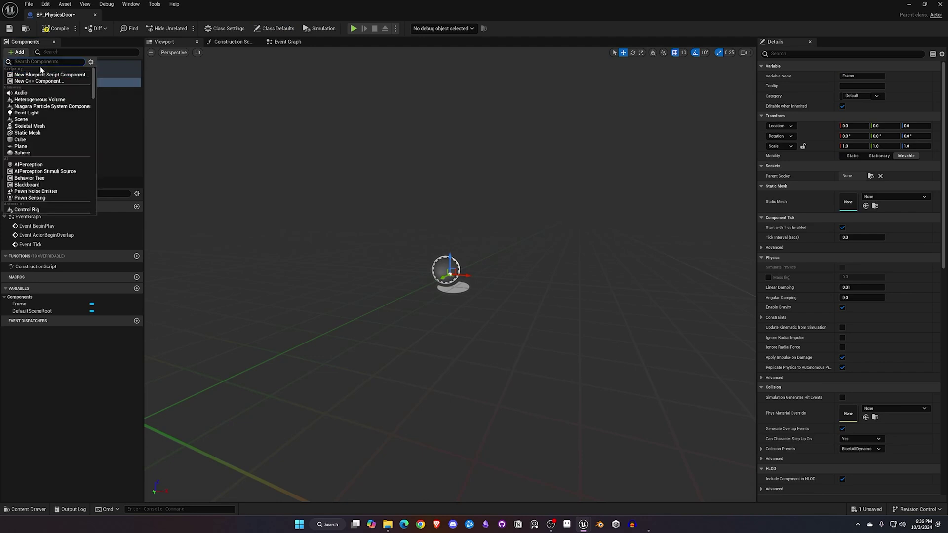
click(40, 132)
text(D)
key(Return)
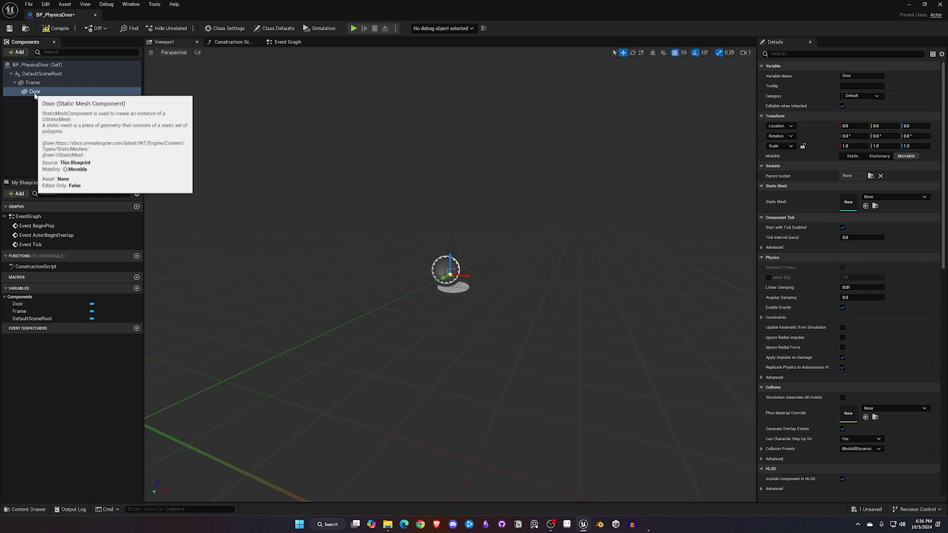
drag(35, 95, 29, 82)
click(37, 102)
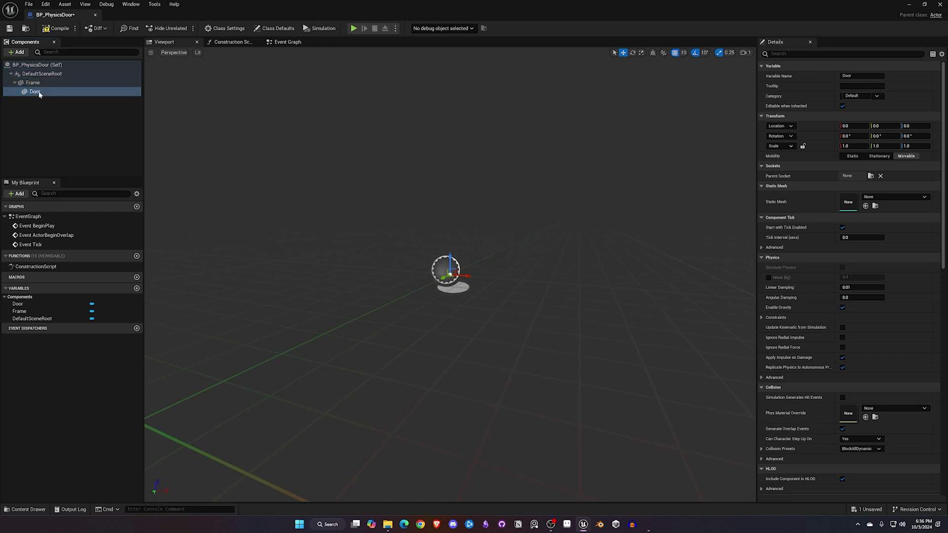
Assign the SM_DoorFrame static mesh to the Frame component
click(34, 91)
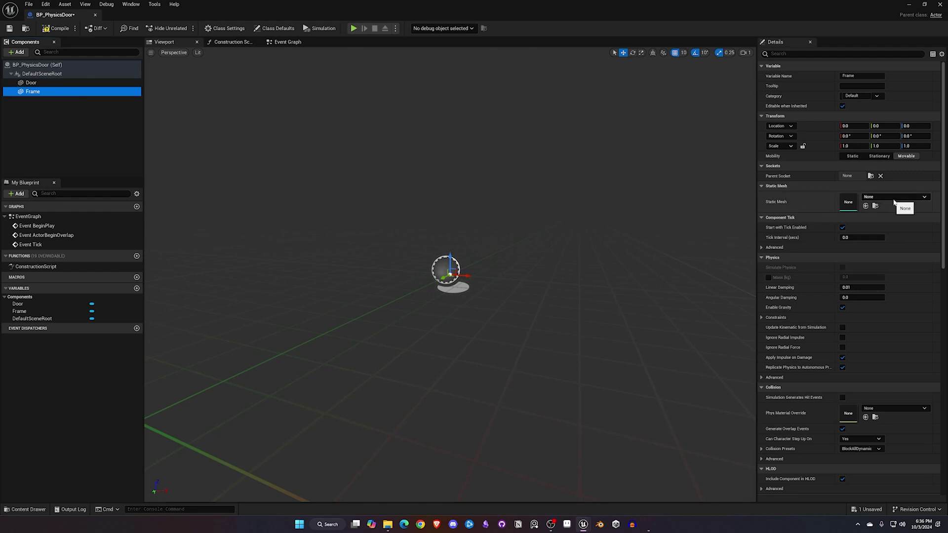
click(924, 197)
text(door)
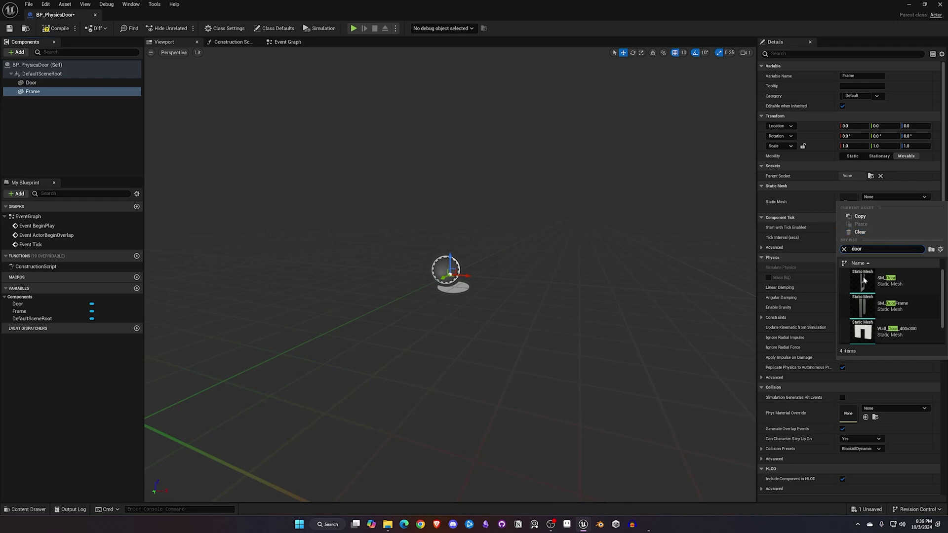
click(883, 306)
Assign the SM_Door static mesh to the Door component
right_drag(517, 208, 414, 234)
key(s)
key(w)
key(d)
scroll(417, 233, down, 1)
click(30, 83)
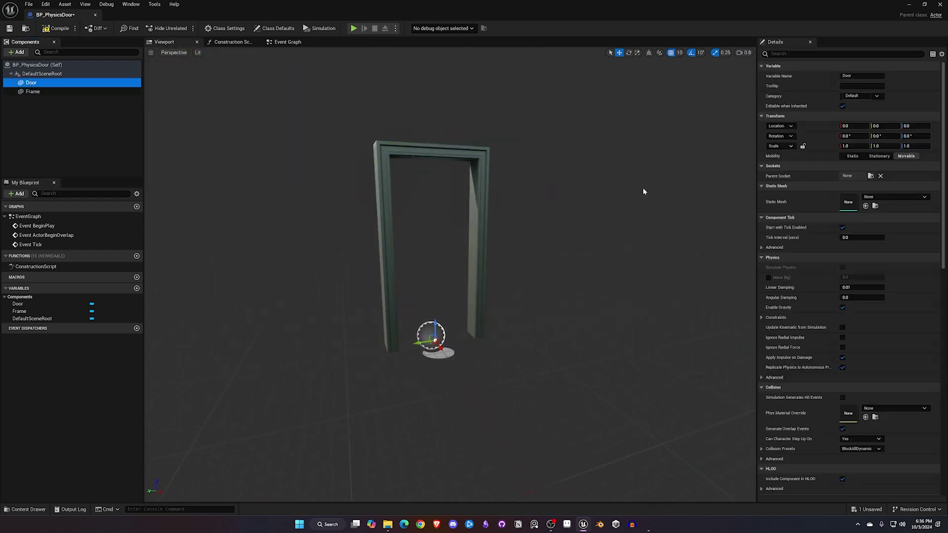
click(923, 198)
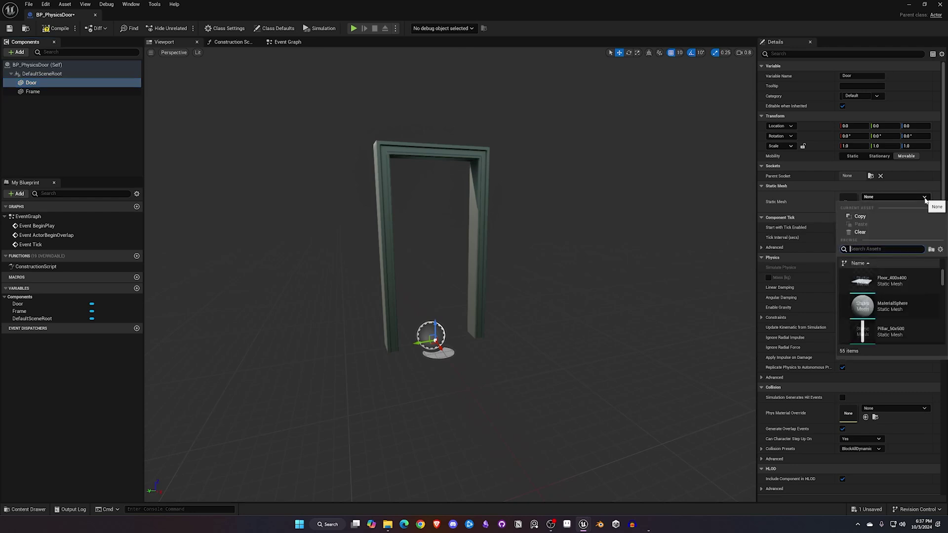
text(Door)
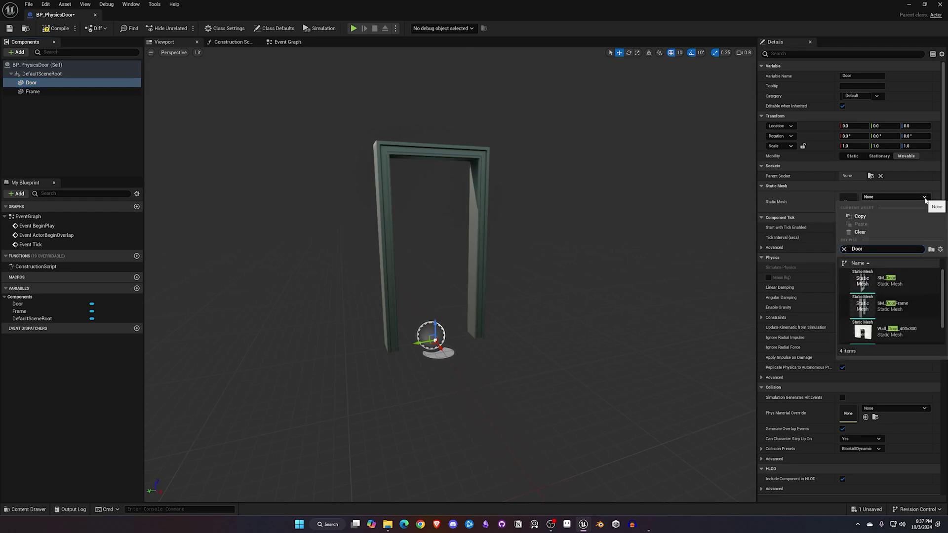
click(881, 281)
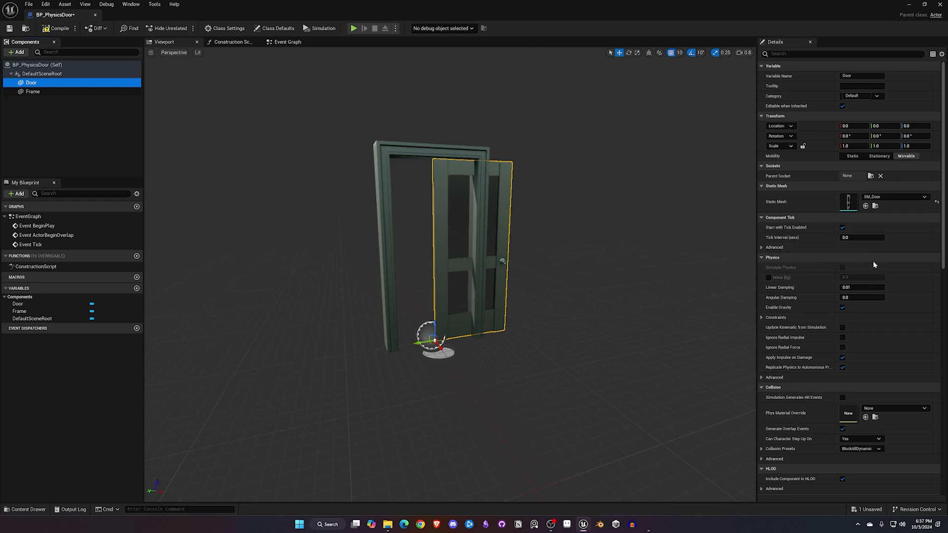
Set the Door component's Y location to 45 to fit it inside the frame
click(883, 126)
text(45)
key(Return)
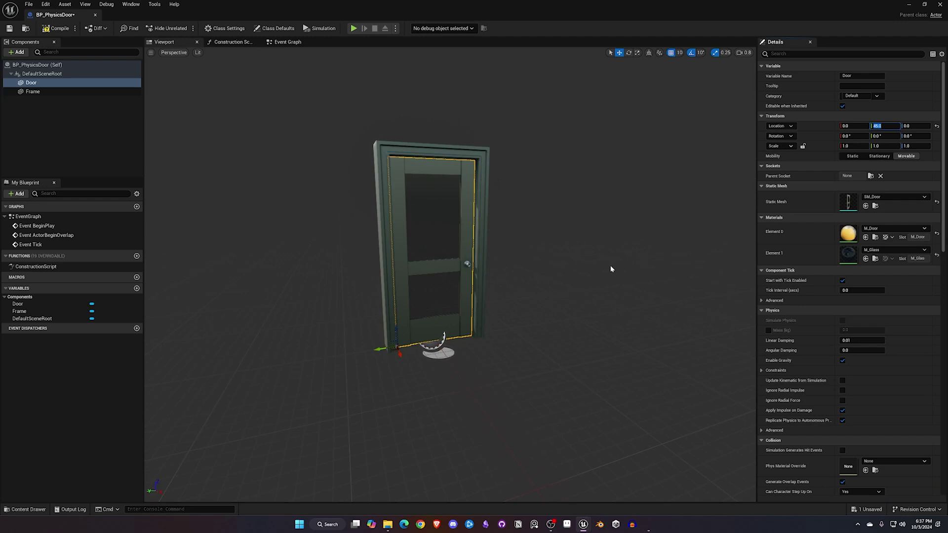
Open the SM_Door mesh for editing and add a box simplified collision to it
right_drag(696, 218, 681, 219)
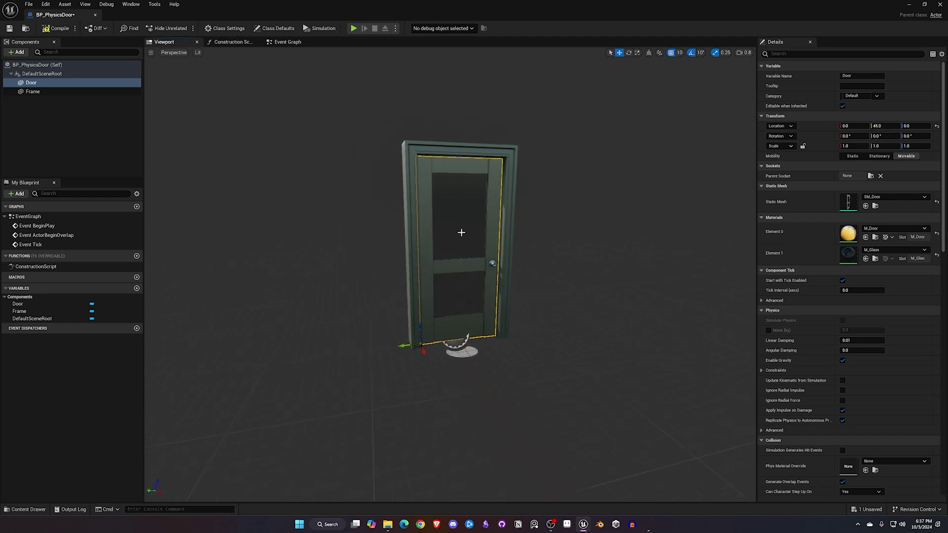
double_click(848, 201)
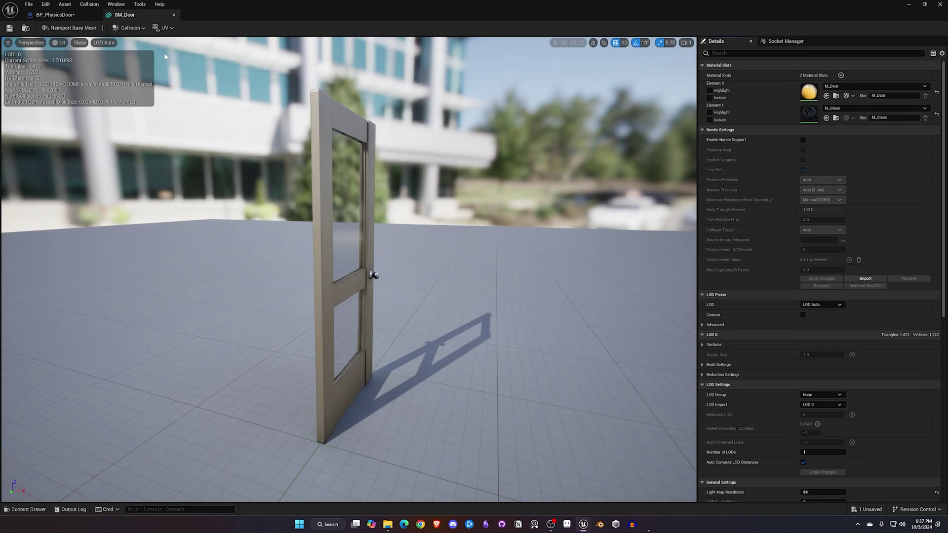
click(132, 27)
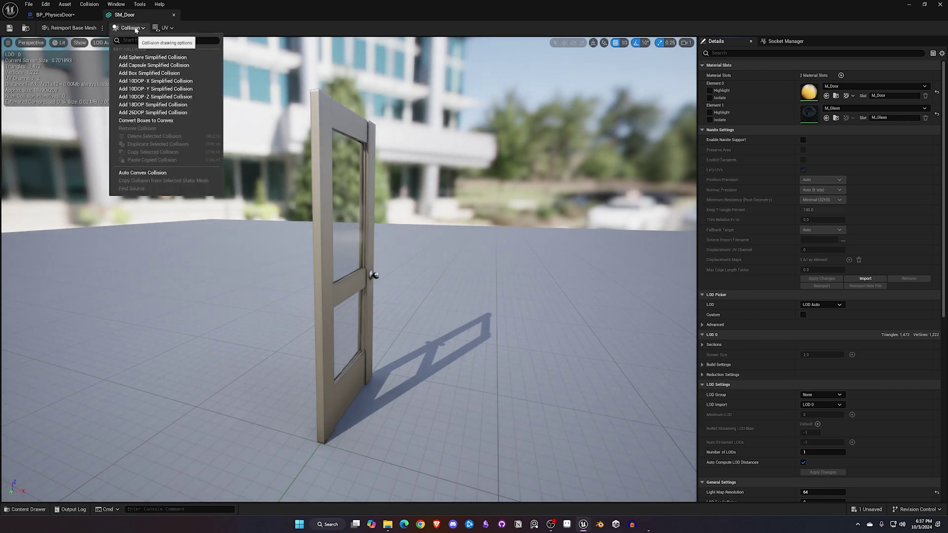
click(143, 74)
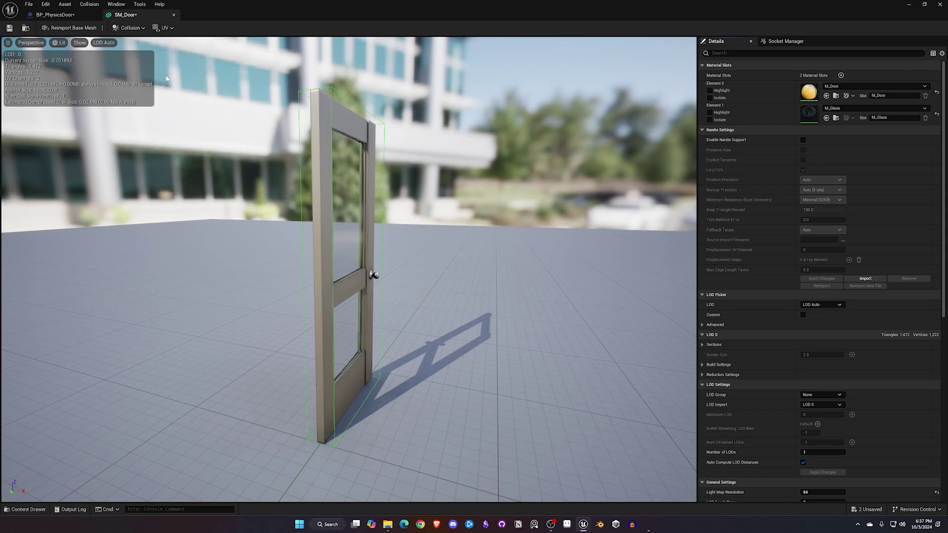
Turn off scale snapping and shrink the SM_Door collision box slightly in height so its lower edge clears the floor
right_drag(346, 269, 242, 269)
mouse_move(331, 206)
right_down()
mouse_move(301, 202)
mouse_move(316, 210)
right_up()
key(w)
click(300, 220)
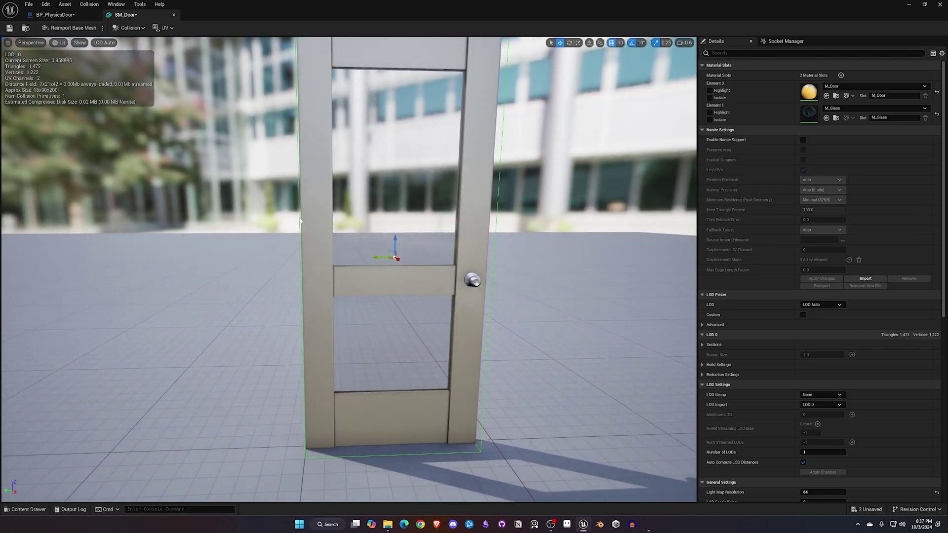
key(r)
drag(396, 240, 396, 242)
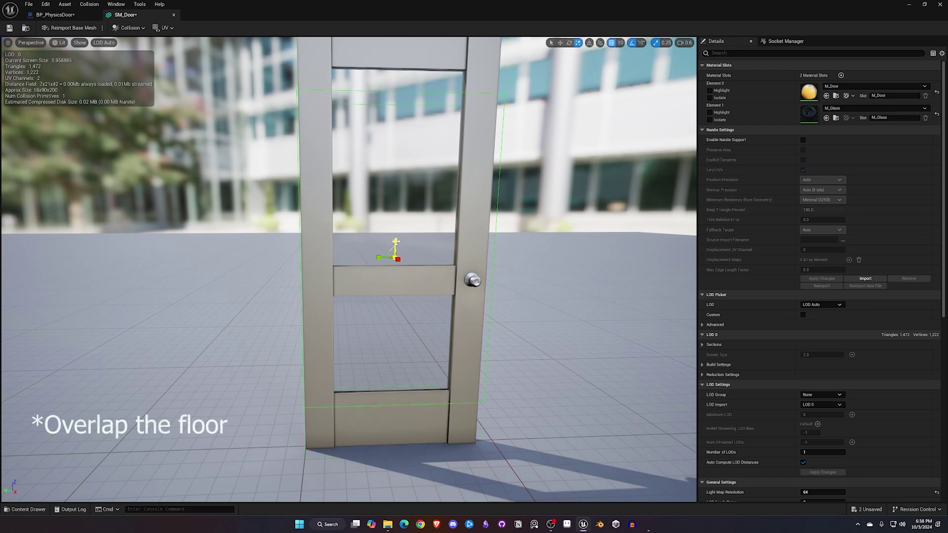
click(656, 43)
drag(396, 242, 396, 236)
mouse_move(408, 243)
right_down()
mouse_move(408, 234)
mouse_move(408, 244)
right_up()
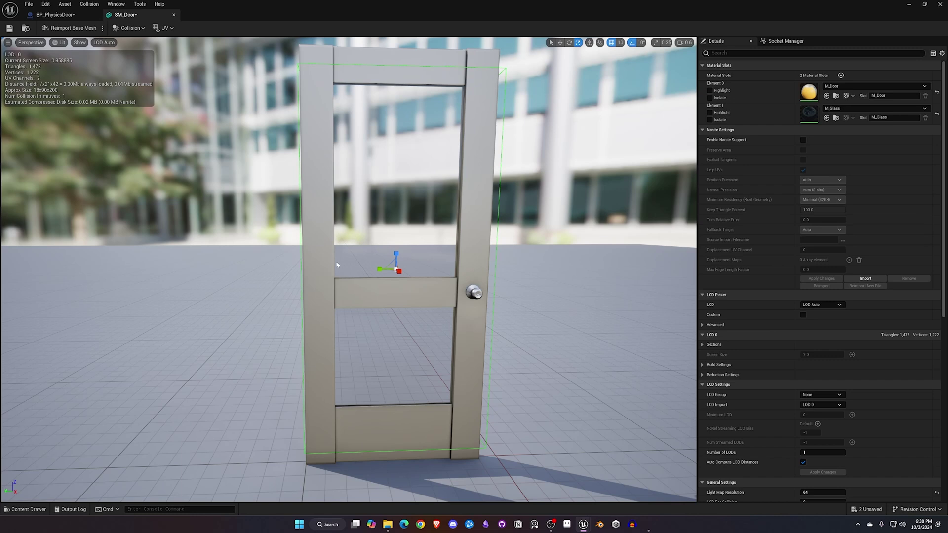
Save and close the SM_Door mesh, and save BP_PhysicsDoor
click(10, 28)
click(173, 15)
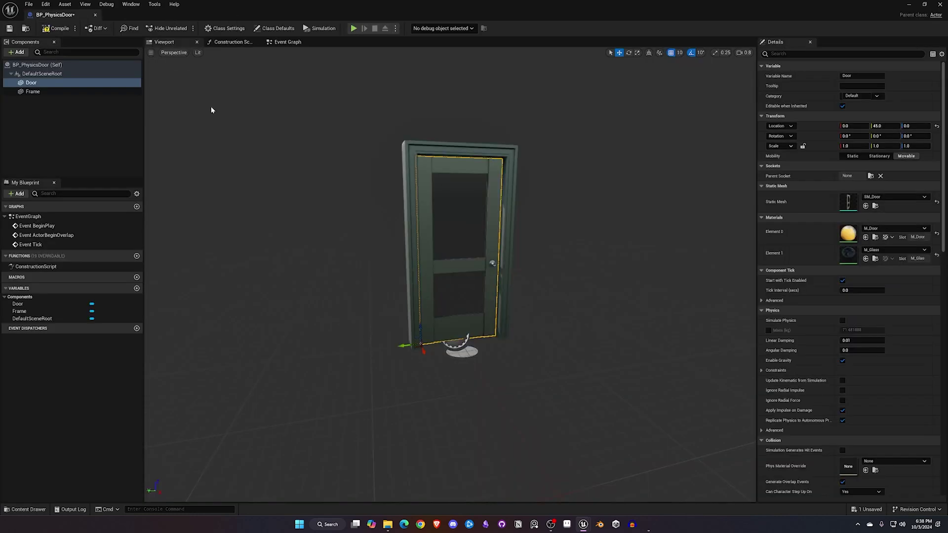
click(10, 28)
Add a Physics Constraint component with its default name and attach it directly under DefaultSceneRoot
click(18, 52)
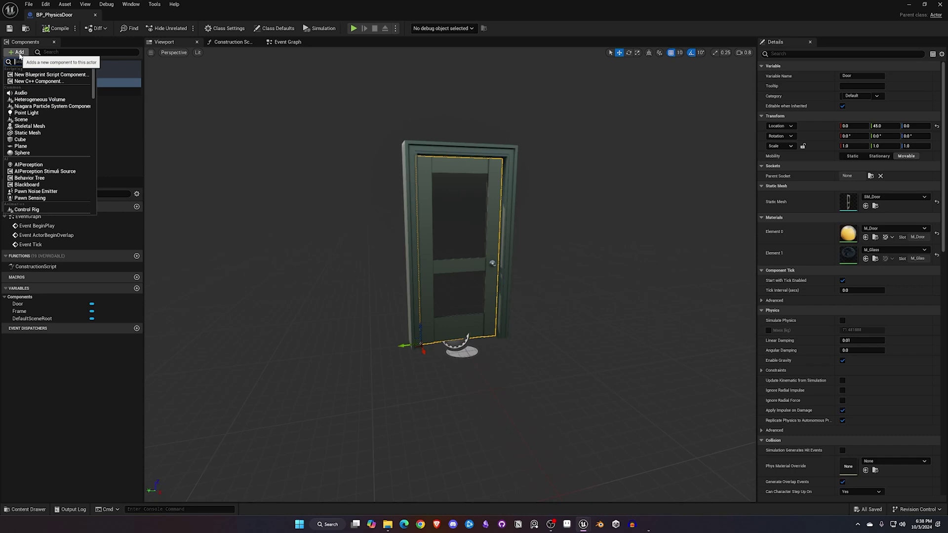
text(ph)
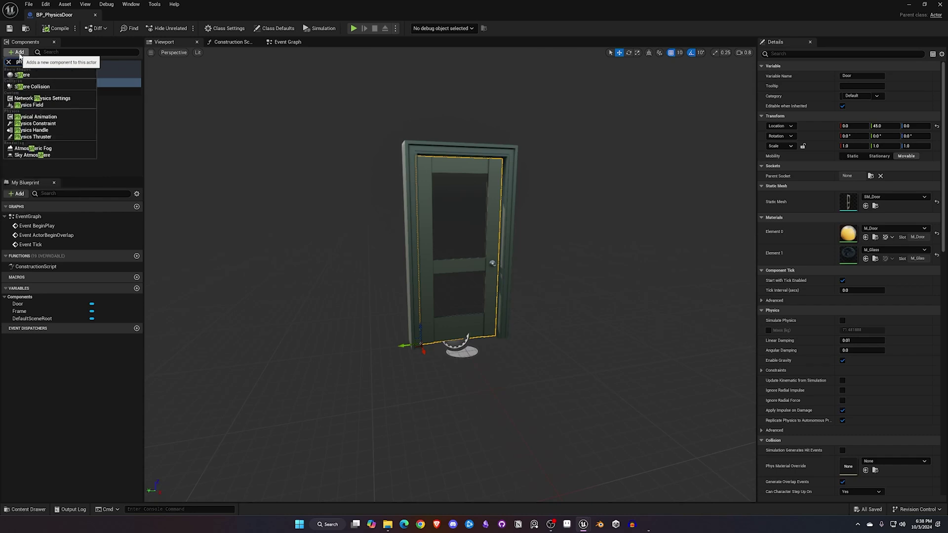
text(ys)
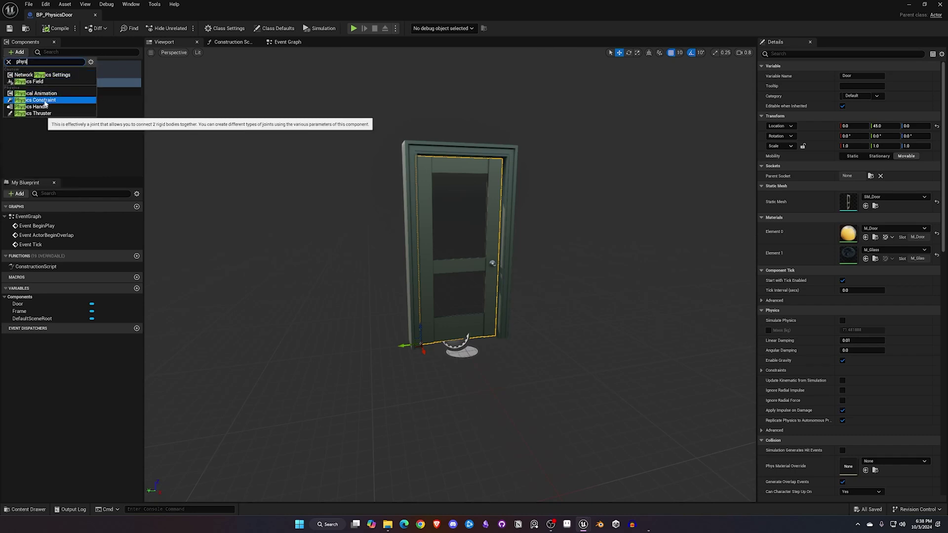
click(45, 100)
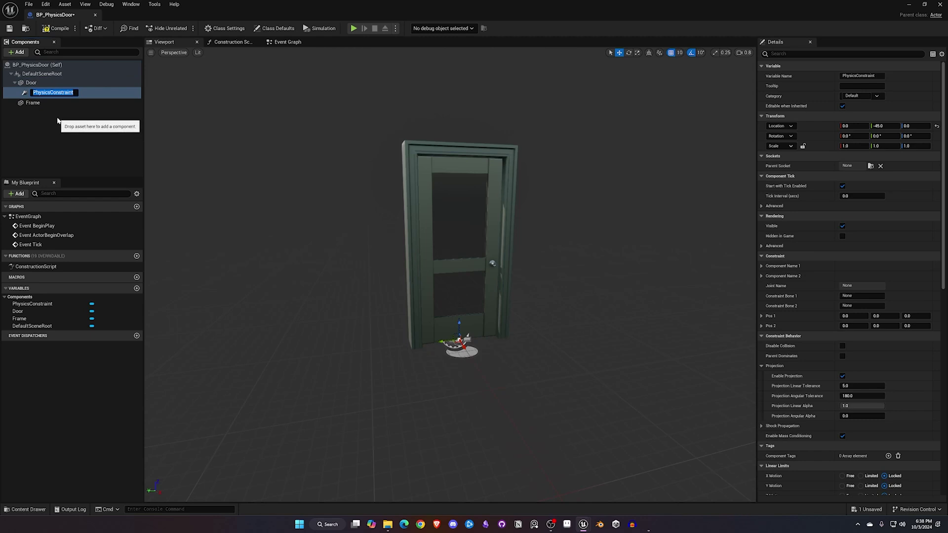
key(Return)
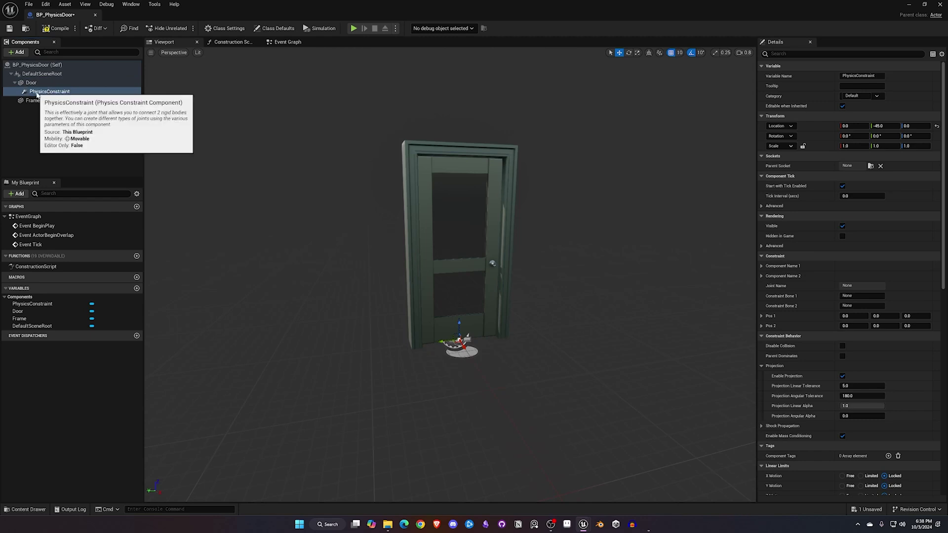
drag(37, 93, 28, 86)
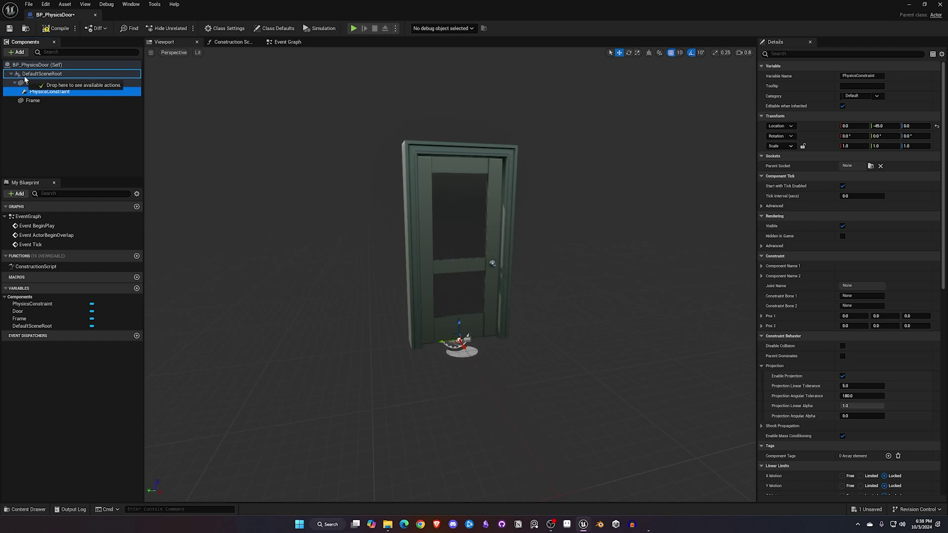
drag(25, 79, 27, 77)
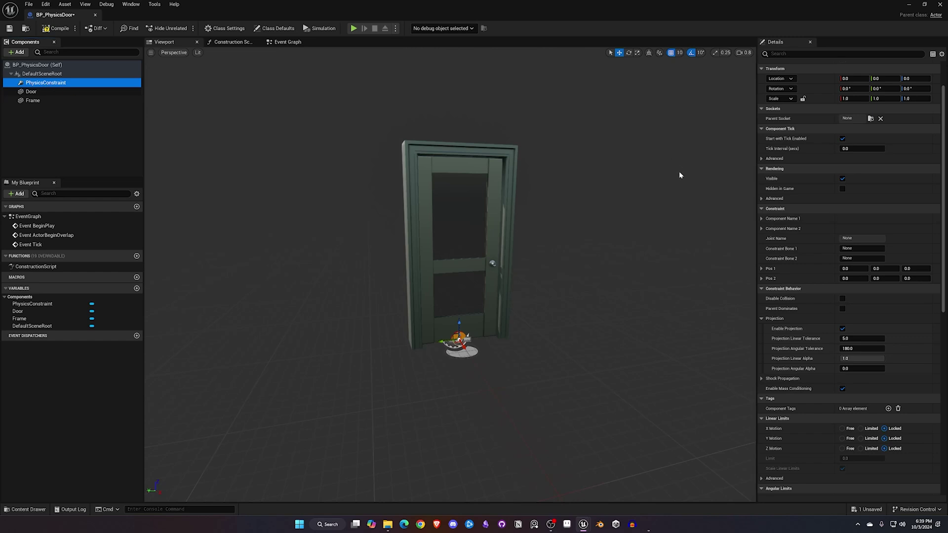
Set the PhysicsConstraint's Component Name 1 to Door, matching the door mesh component's name
scroll(803, 193, down, 2)
scroll(803, 193, up, 2)
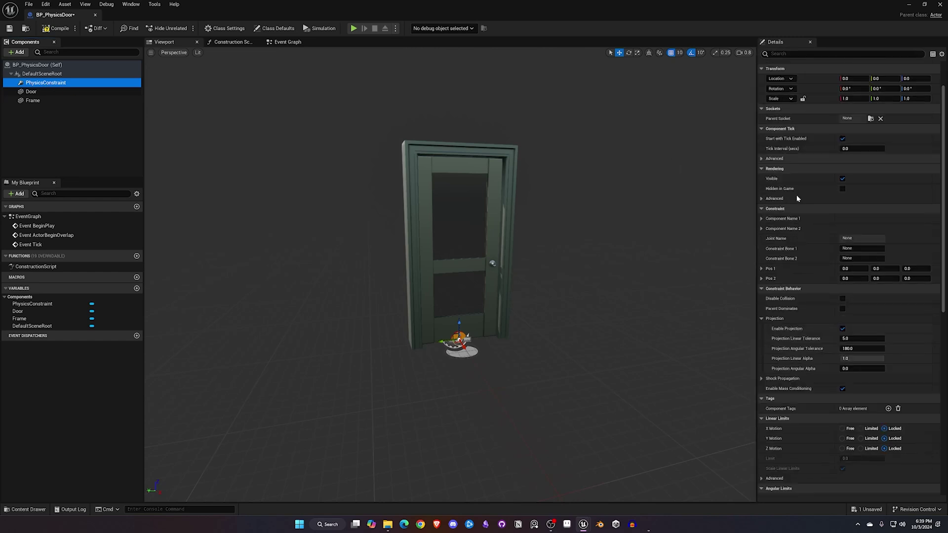
click(761, 218)
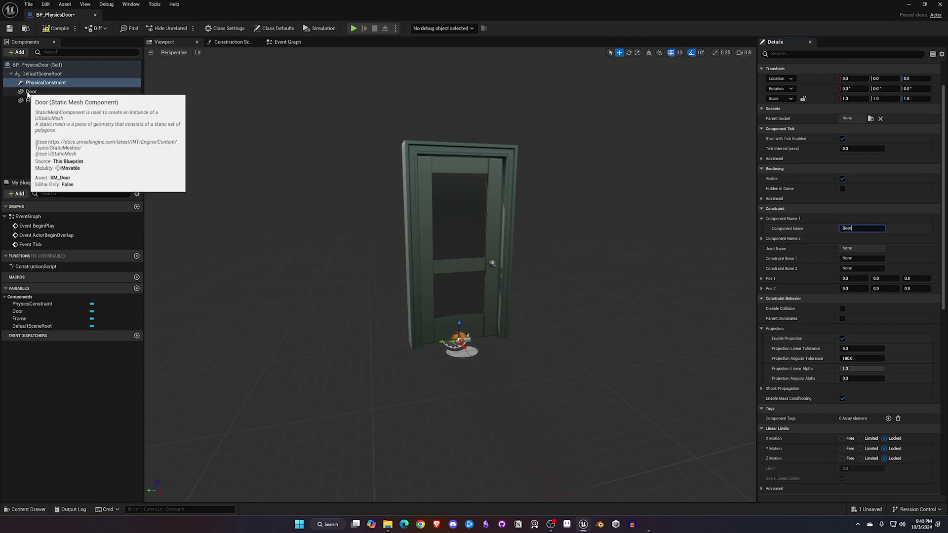
click(33, 92)
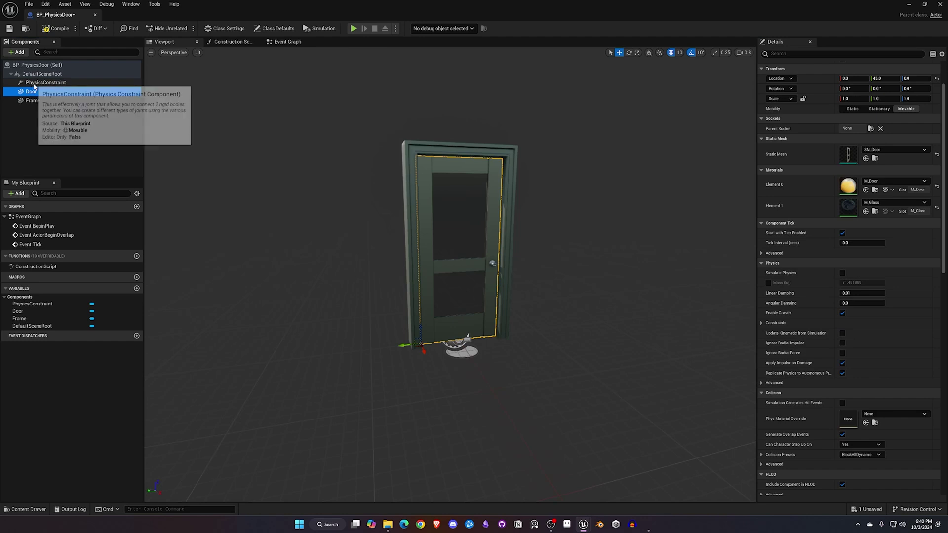
click(40, 83)
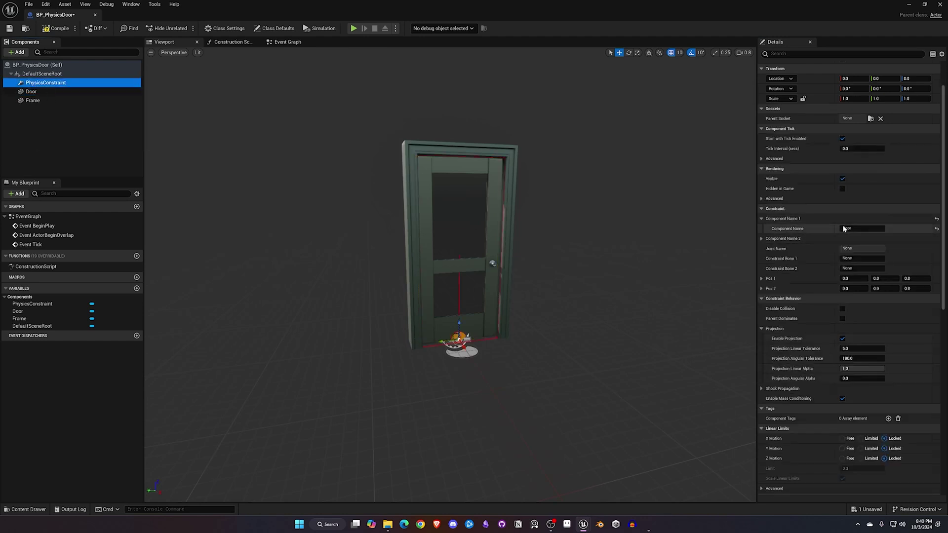
Set the constraint's Swing 1 Motion to Limited with a 90-degree limit, and lock Swing 2 and Twist Motion
scroll(834, 269, down, 6)
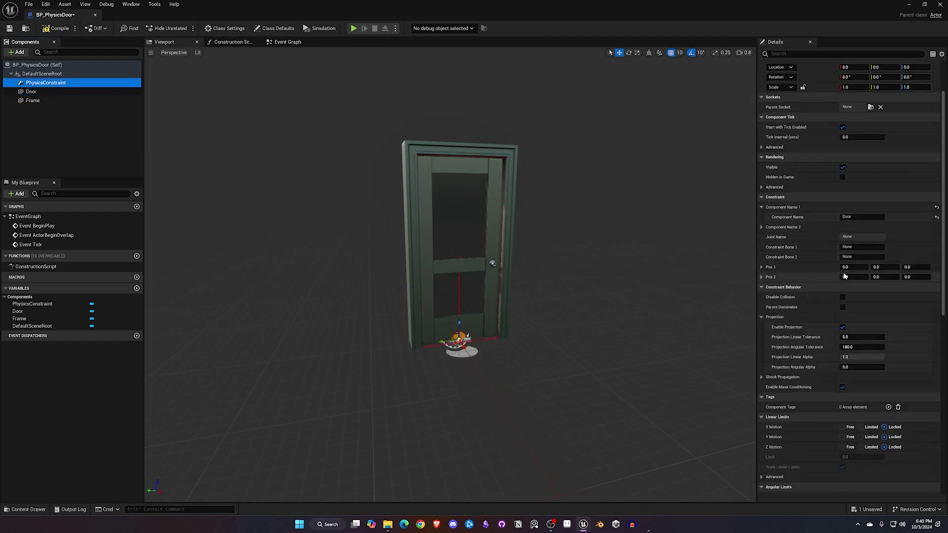
scroll(847, 276, down, 4)
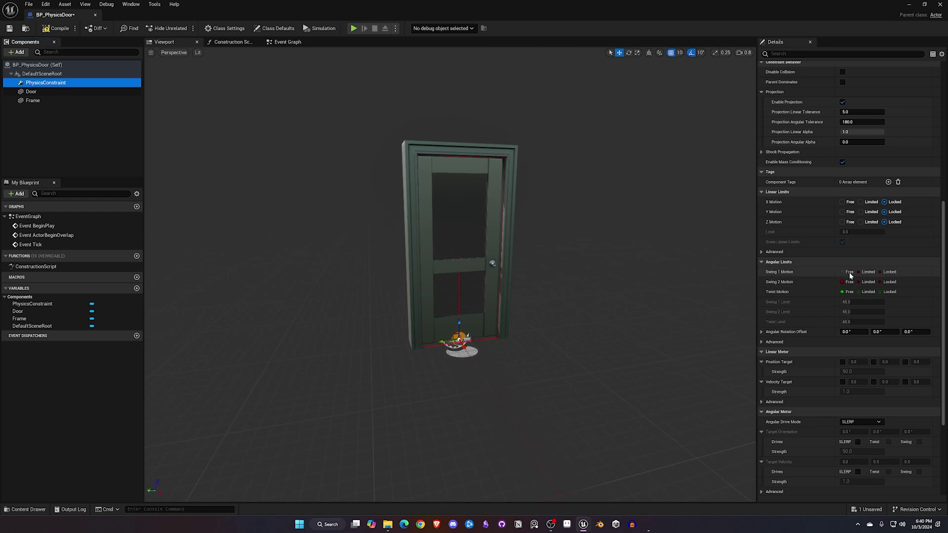
click(858, 275)
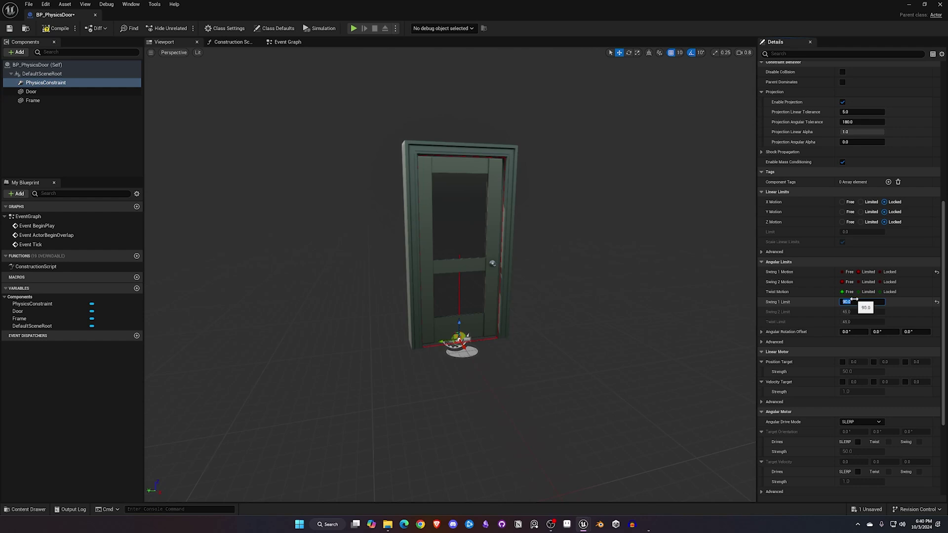
click(880, 282)
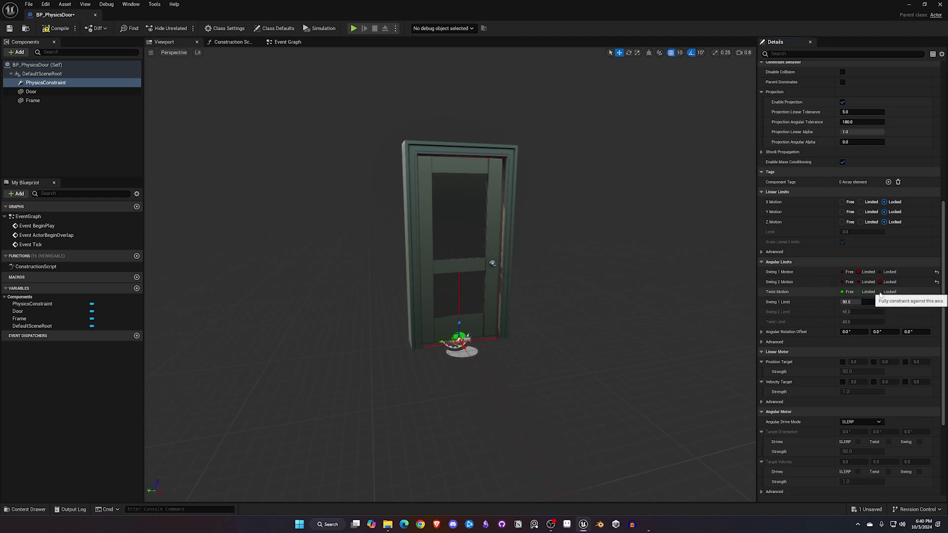
click(880, 292)
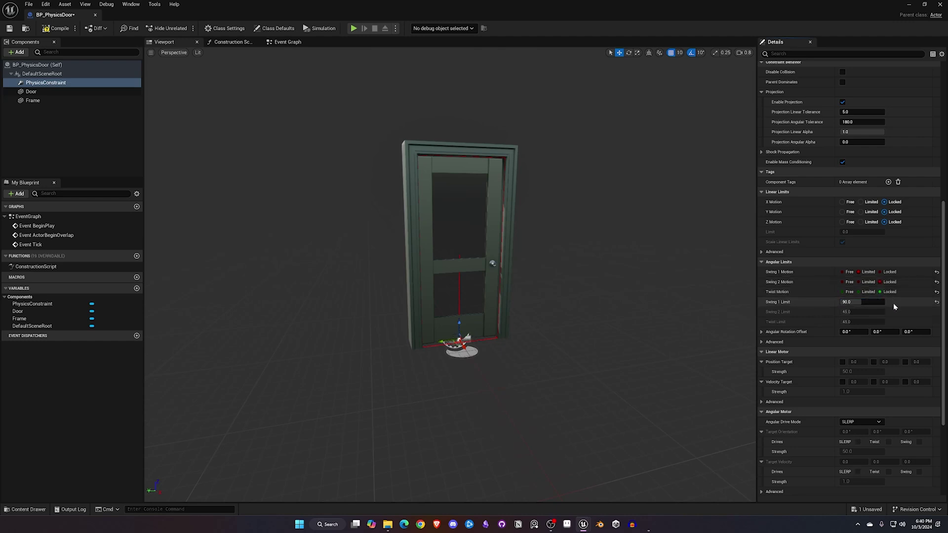
scroll(894, 306, down, 1)
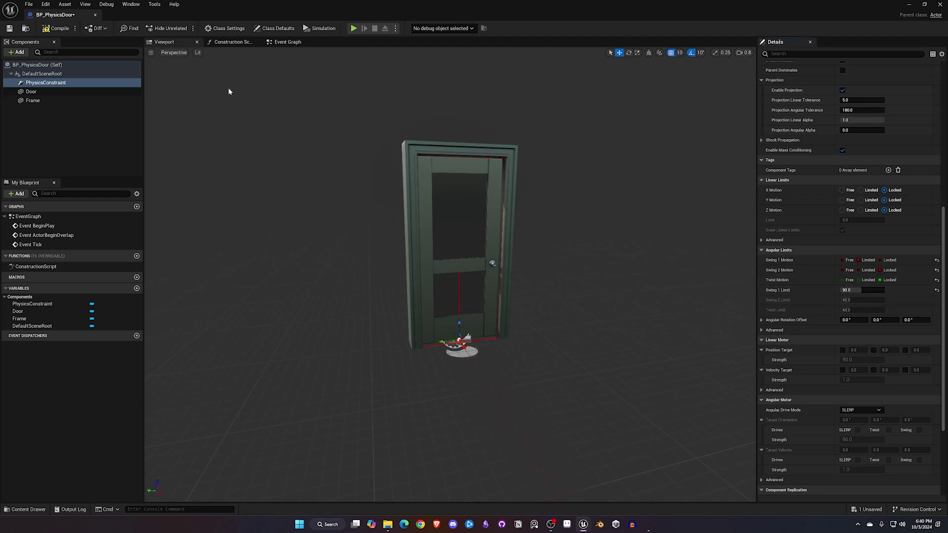
Move the PhysicsConstraint sideways out of the door frame and rotate it -90 degrees in yaw
click(55, 82)
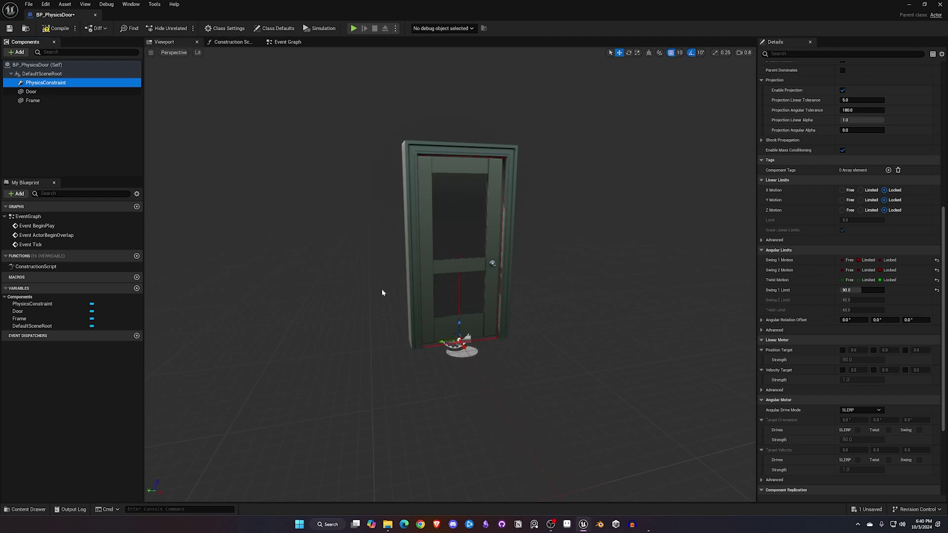
click(440, 342)
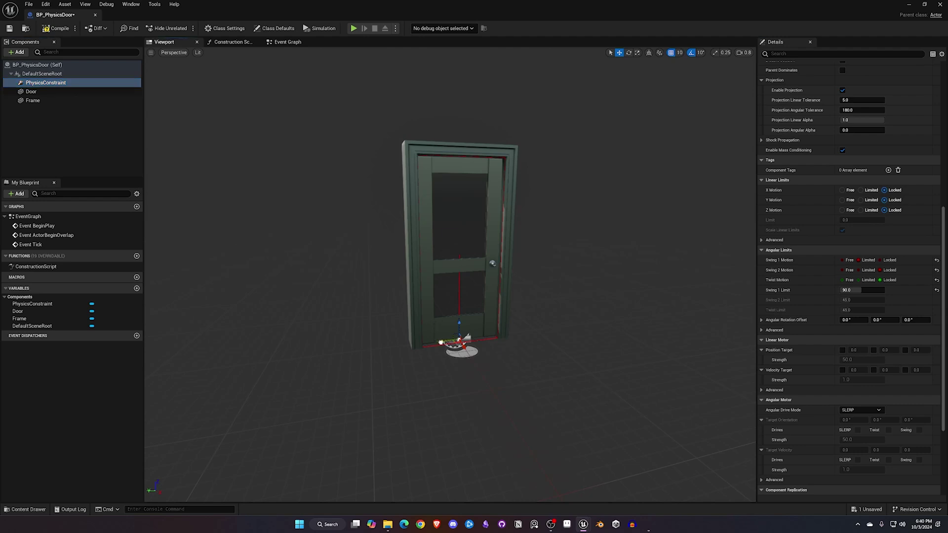
drag(394, 349, 373, 352)
right_drag(406, 353, 344, 320)
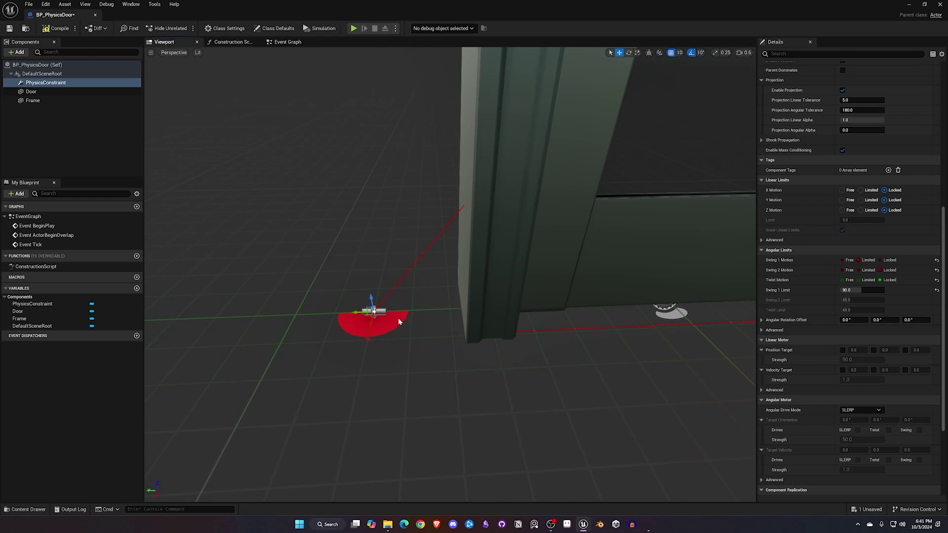
key(e)
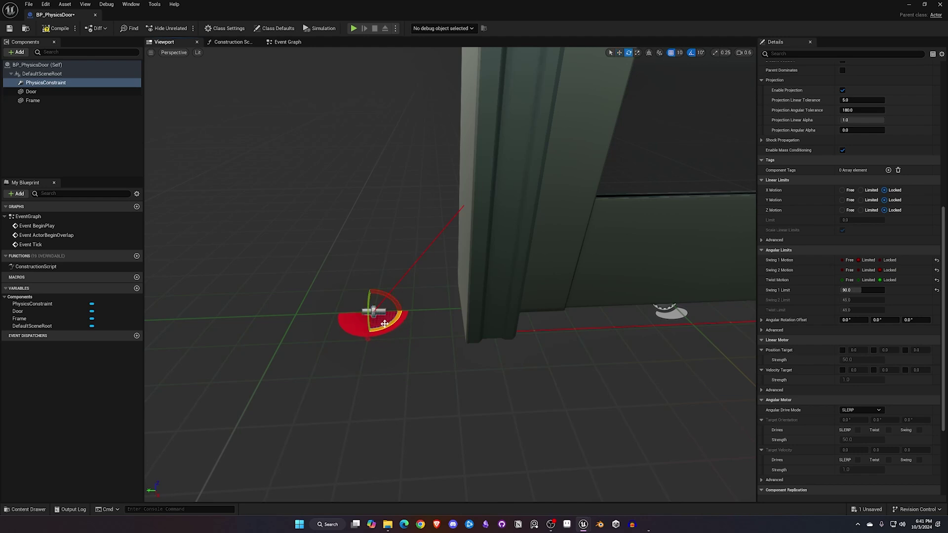
drag(383, 327, 400, 323)
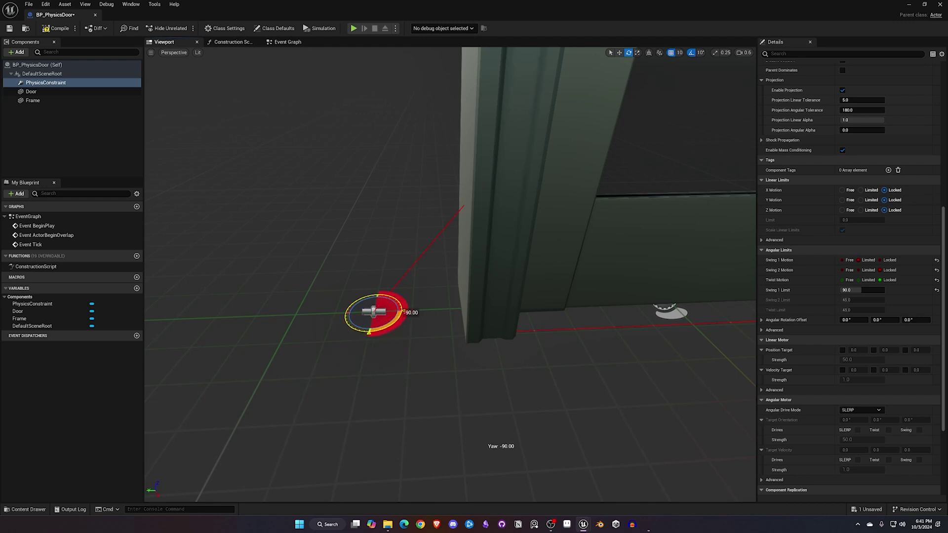
Position the PhysicsConstraint at the door's lower hinge corner, opposite the knob, and compile and save the Blueprint
drag(400, 323, 524, 318)
key(w)
right_drag(524, 317, 523, 277)
key(a)
right_drag(530, 393, 538, 398)
key(a)
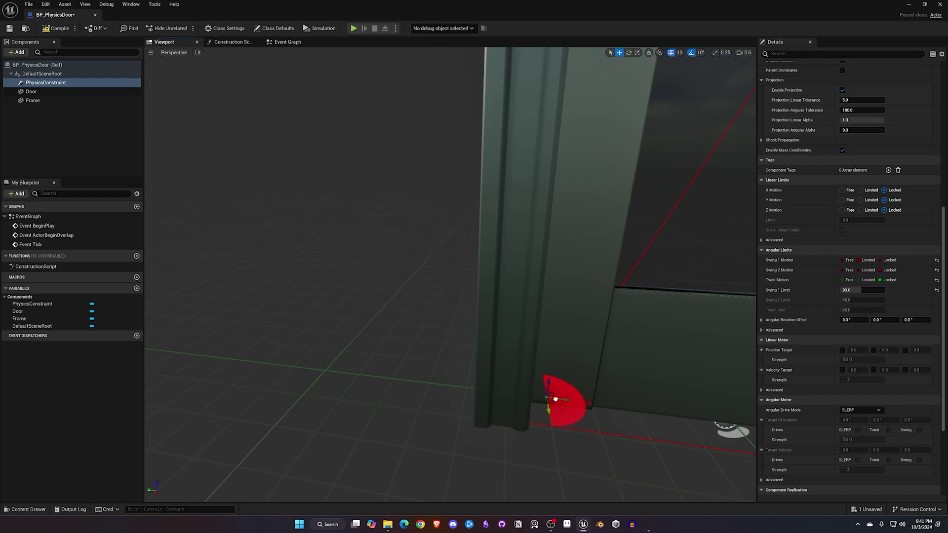
drag(551, 398, 543, 397)
right_drag(569, 453, 573, 451)
key(s)
key(s)
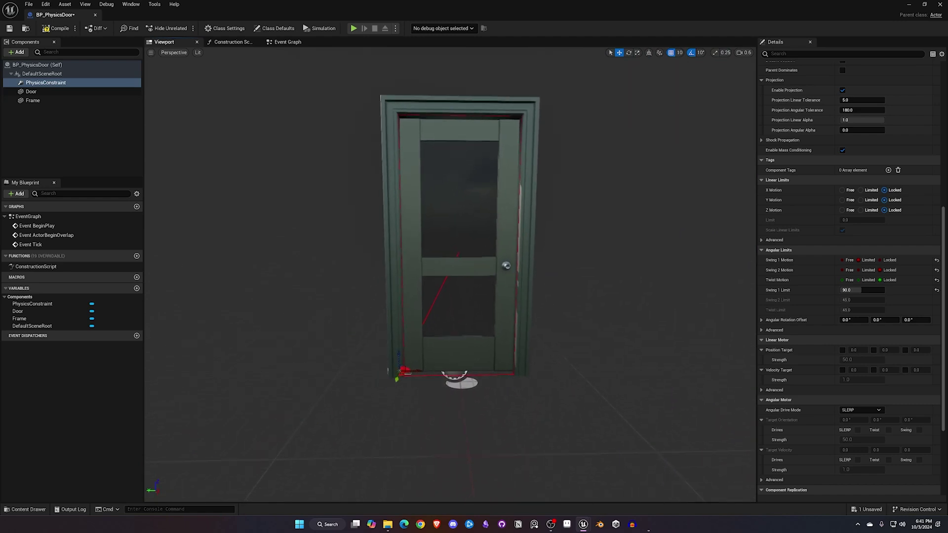
click(59, 27)
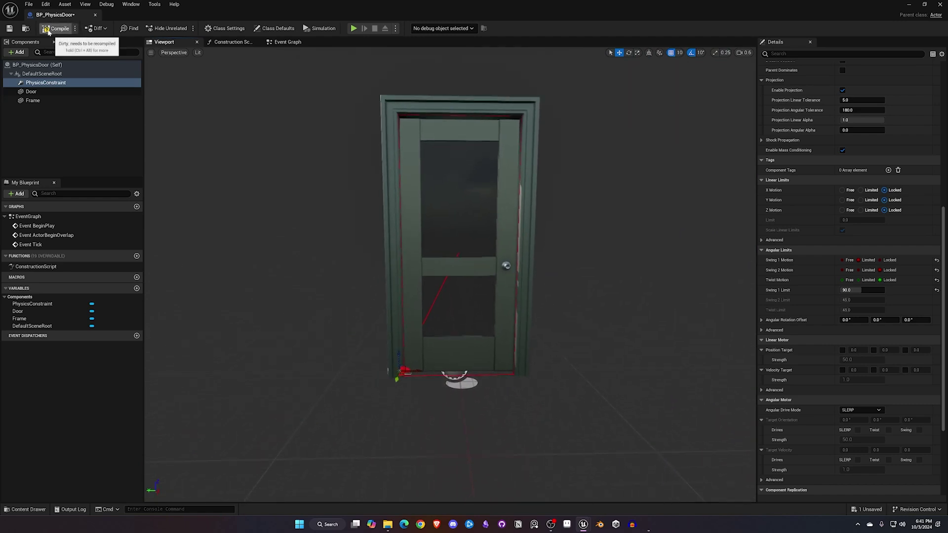
click(9, 28)
Dock the BP_PhysicsDoor editor beside ThirdPersonMap and place the door in the level ahead of PlayerStart, at about X 1380, Y 1150
drag(55, 15, 134, 18)
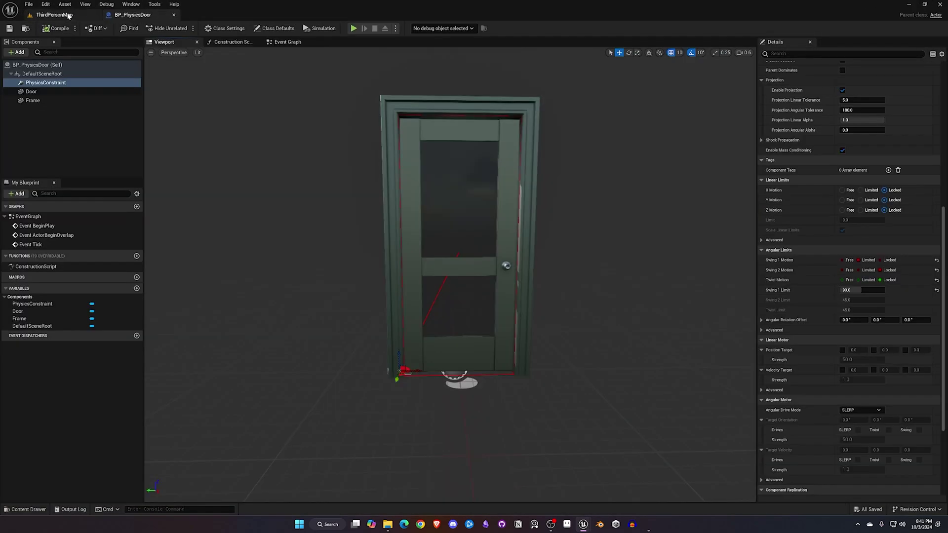
key(ctrl+b)
drag(288, 424, 400, 248)
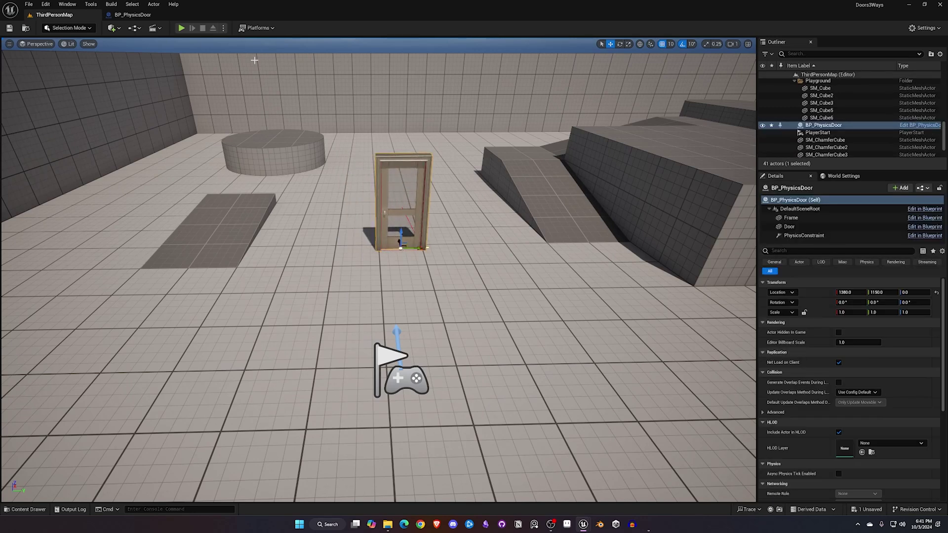
Rotate the placed door about -180 degrees in yaw and play-test the level by running the character into it
key(e)
drag(381, 253, 404, 261)
click(180, 28)
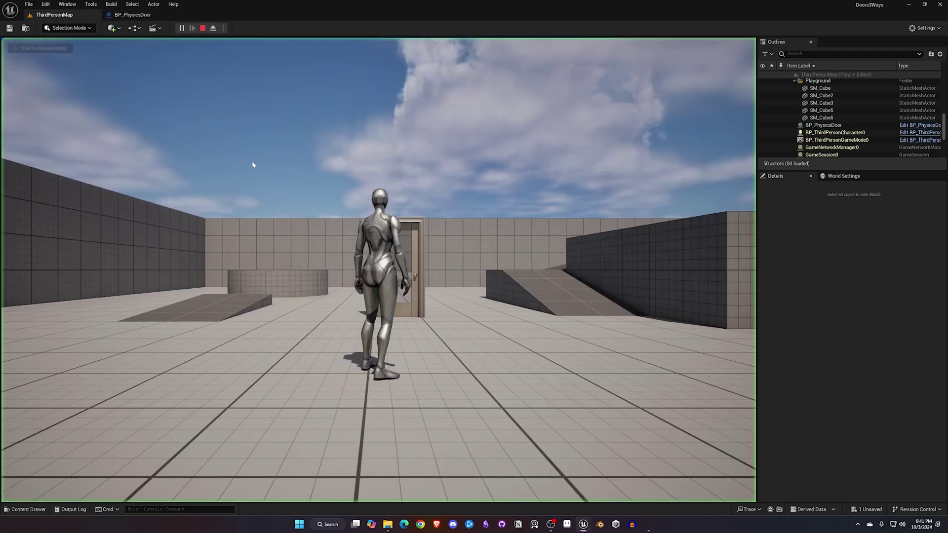
key(w)
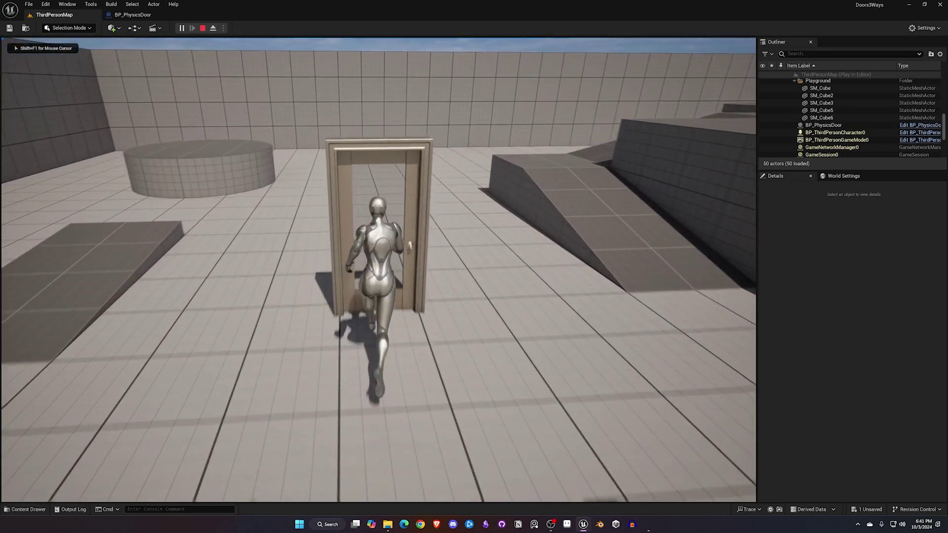
key(s)
key(w)
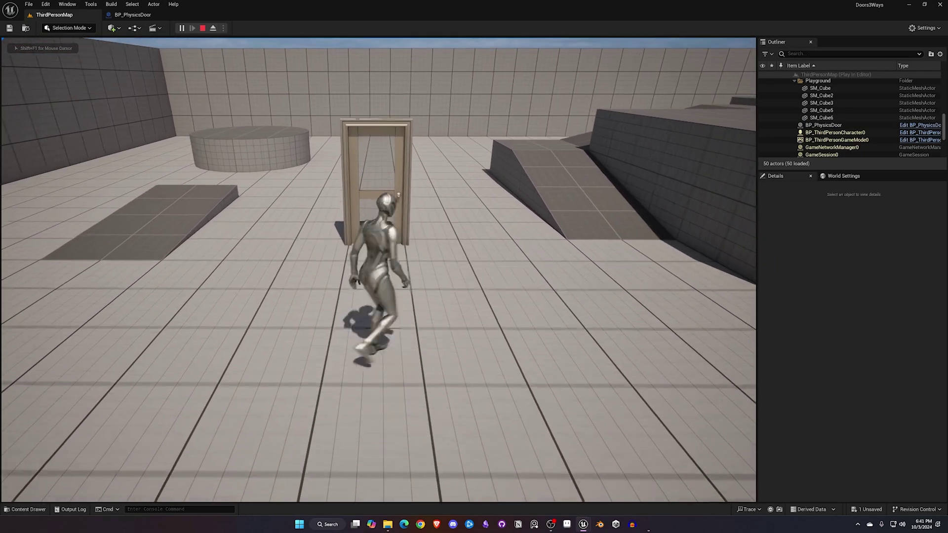
key(Escape)
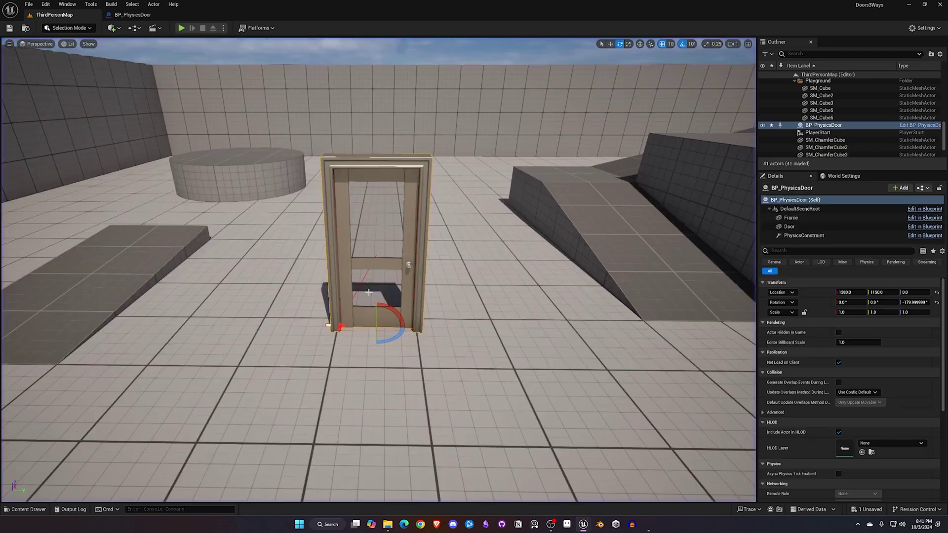
Enable Simulate Physics on the Door component of BP_PhysicsDoor and save the Blueprint
click(132, 15)
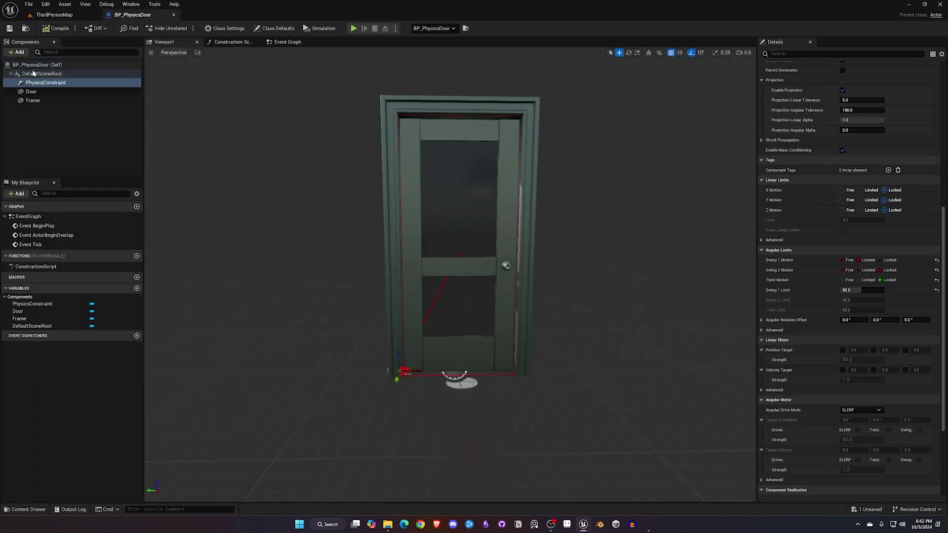
click(31, 91)
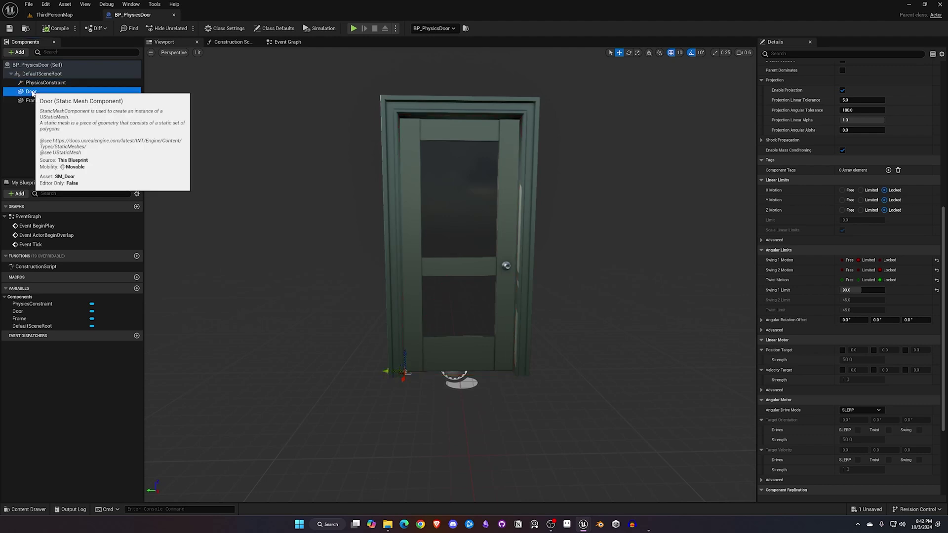
scroll(813, 289, up, 10)
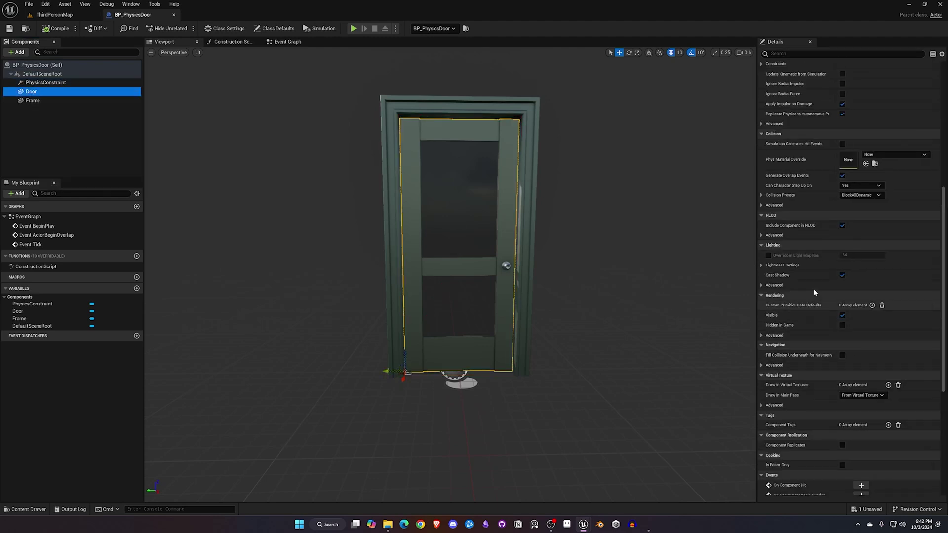
scroll(804, 271, up, 4)
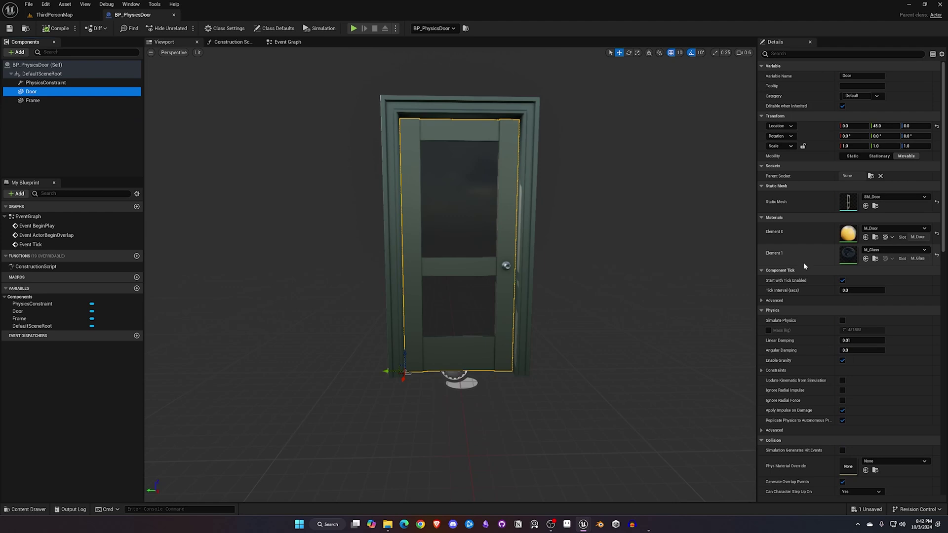
scroll(791, 259, down, 2)
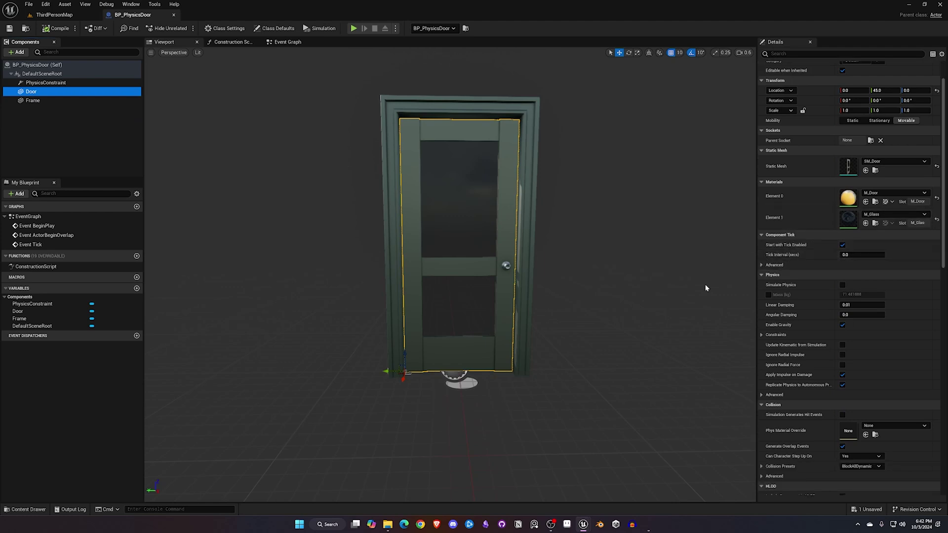
click(842, 286)
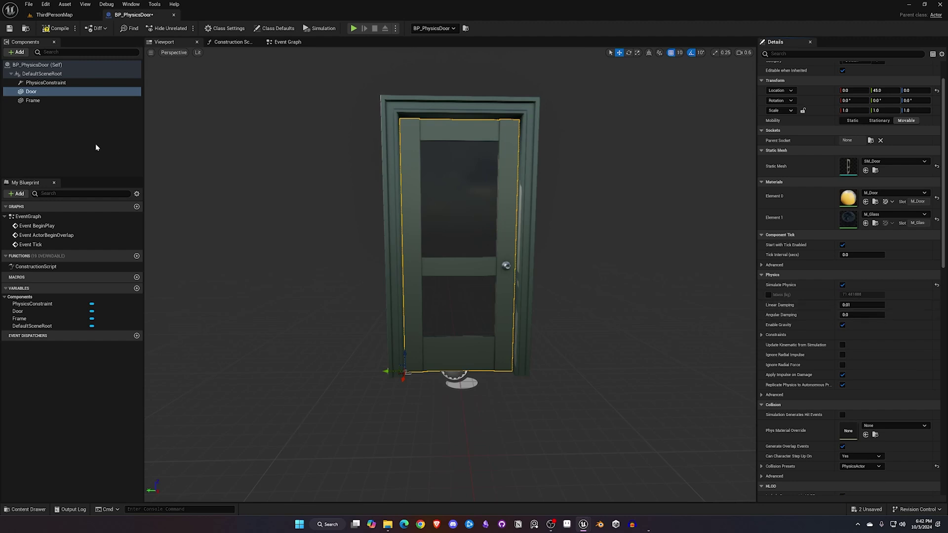
click(10, 28)
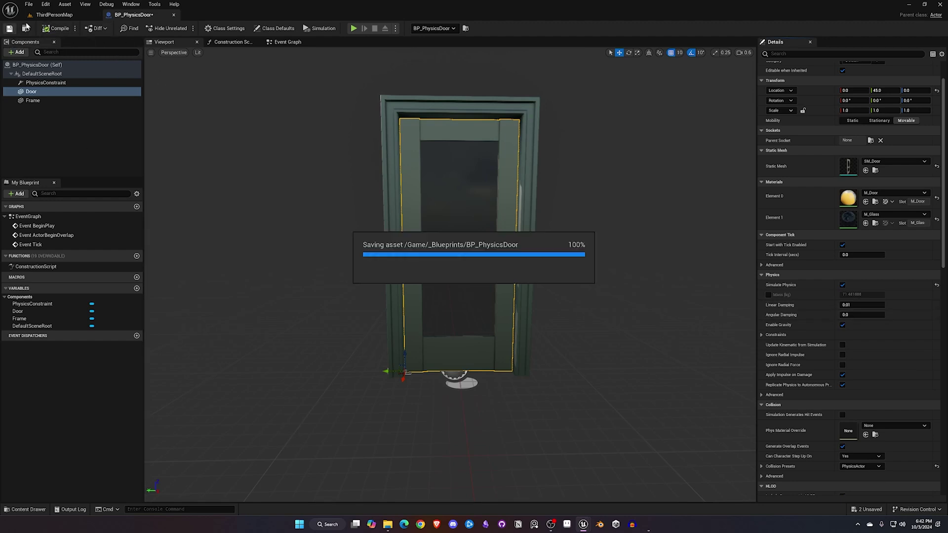
Play-test ThirdPersonMap by pushing the character through the physics door from both sides
click(52, 14)
click(181, 28)
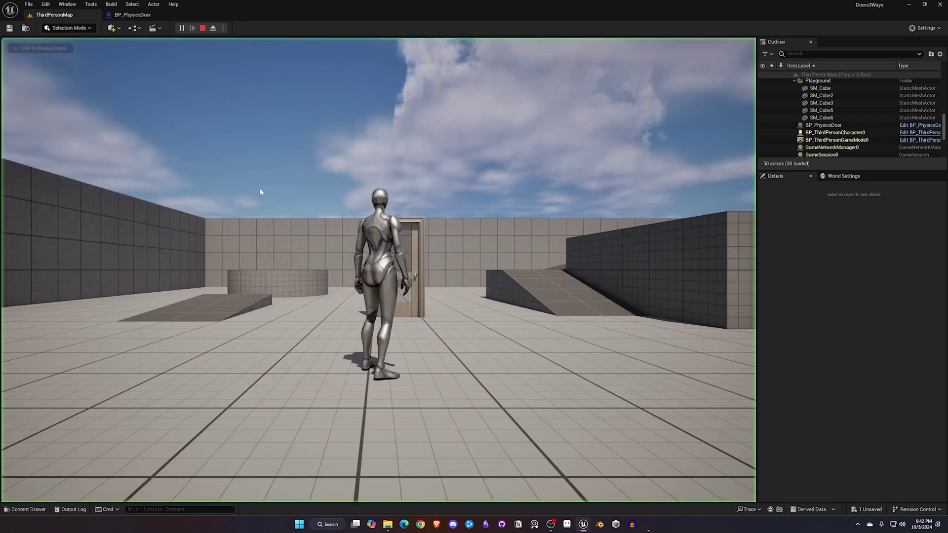
key(w)
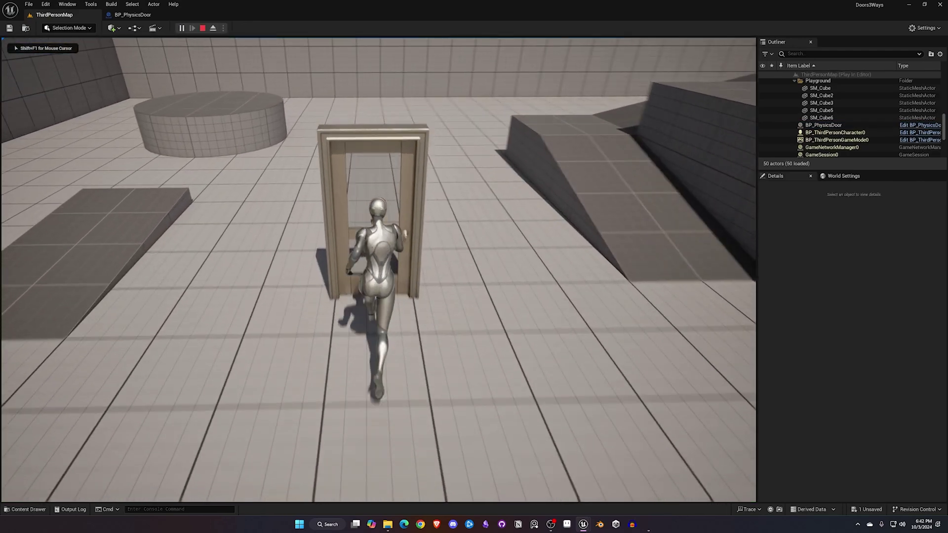
key(s)
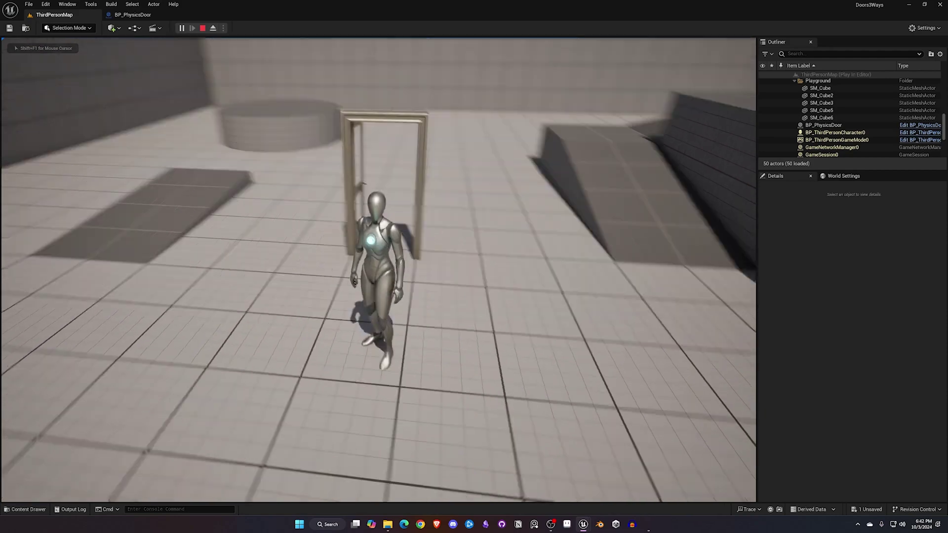
key(w)
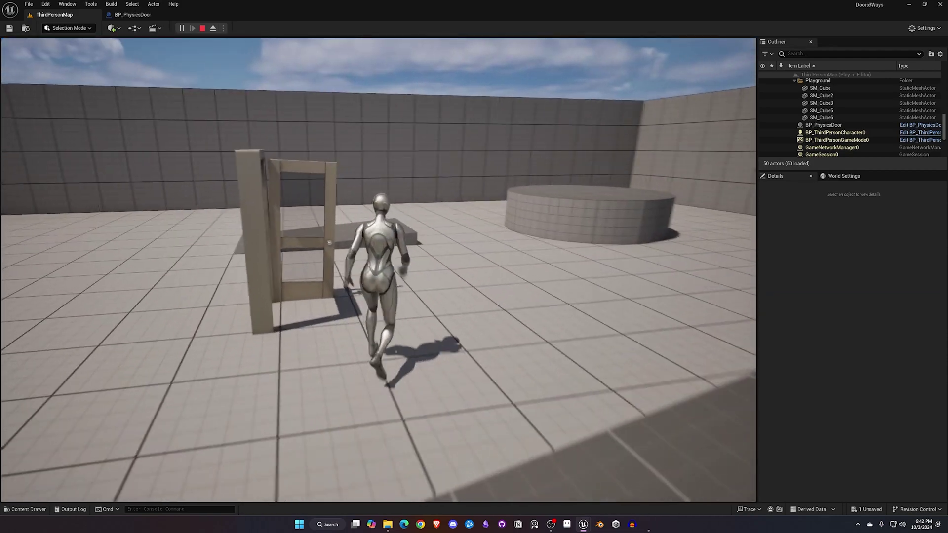
key(a)
key(s)
key(w)
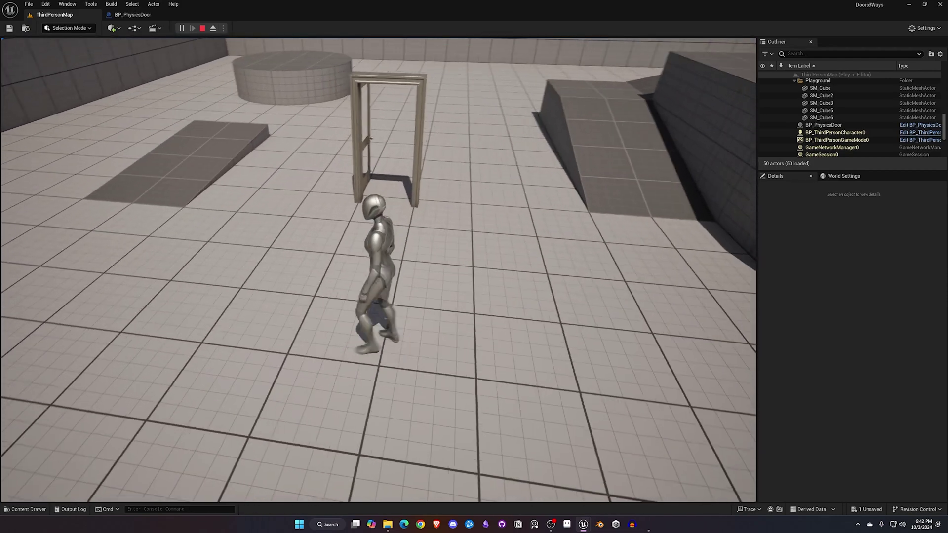
key(Escape)
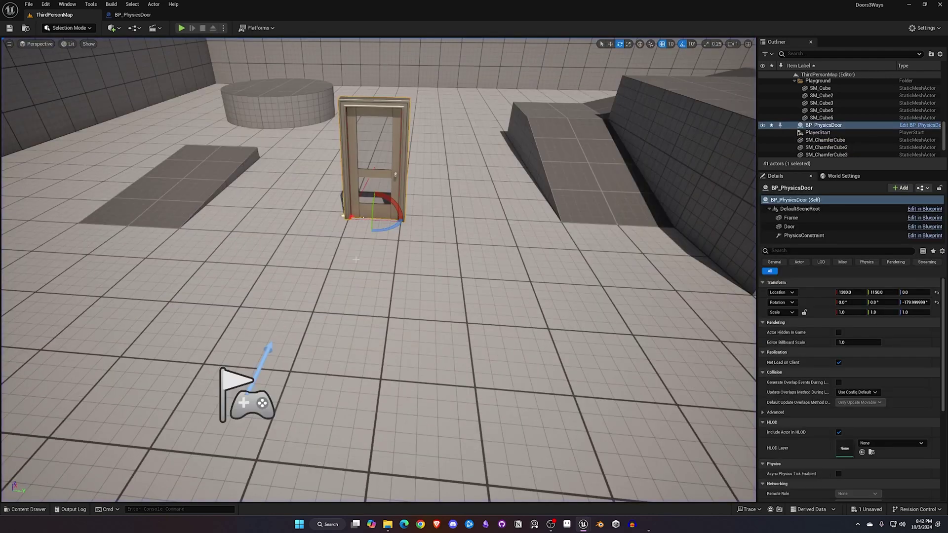
right_drag(370, 252, 377, 223)
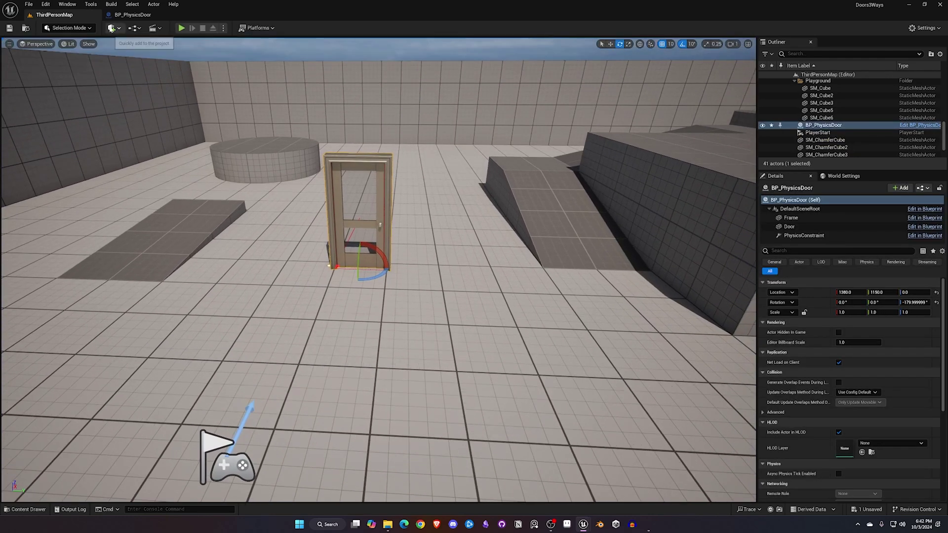
Set the collision preset of the Frame component in BP_PhysicsDoor to NoCollision and save the Blueprint
click(129, 15)
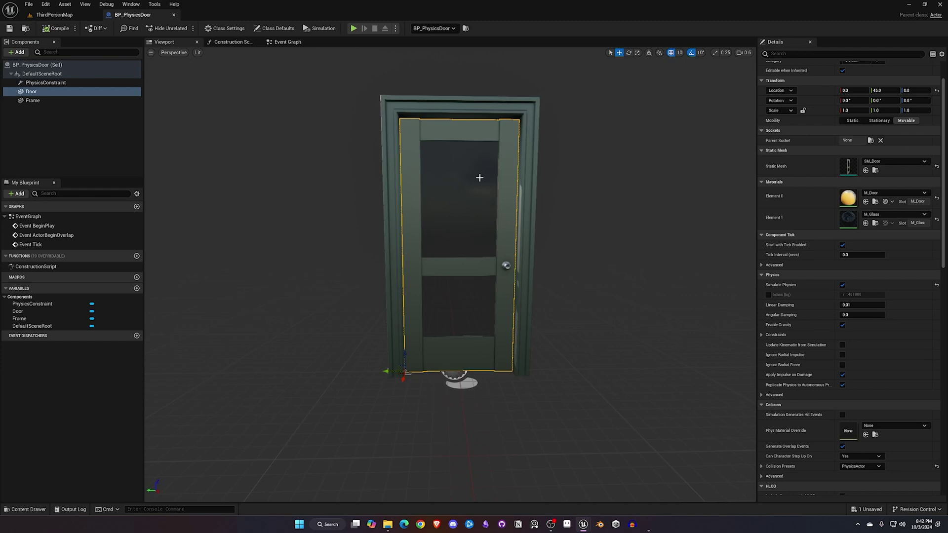
click(32, 100)
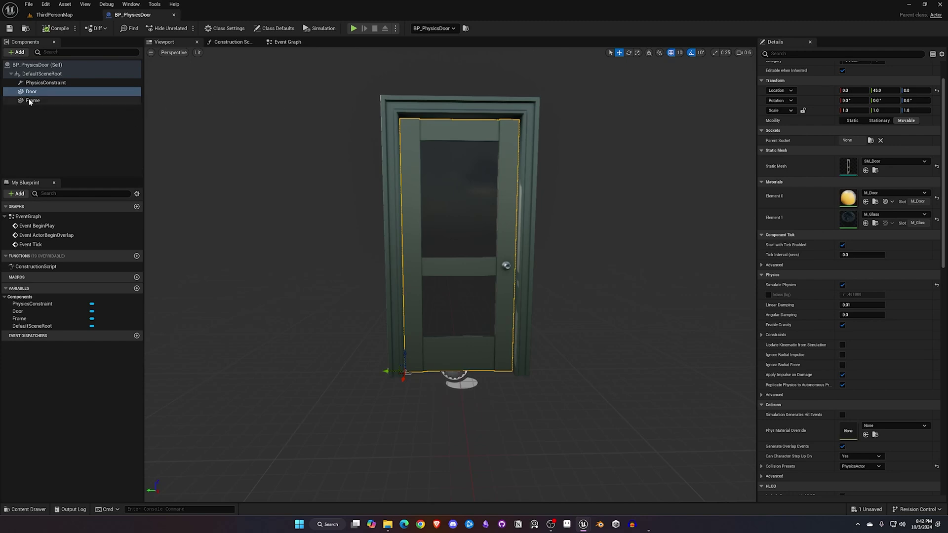
scroll(839, 269, down, 10)
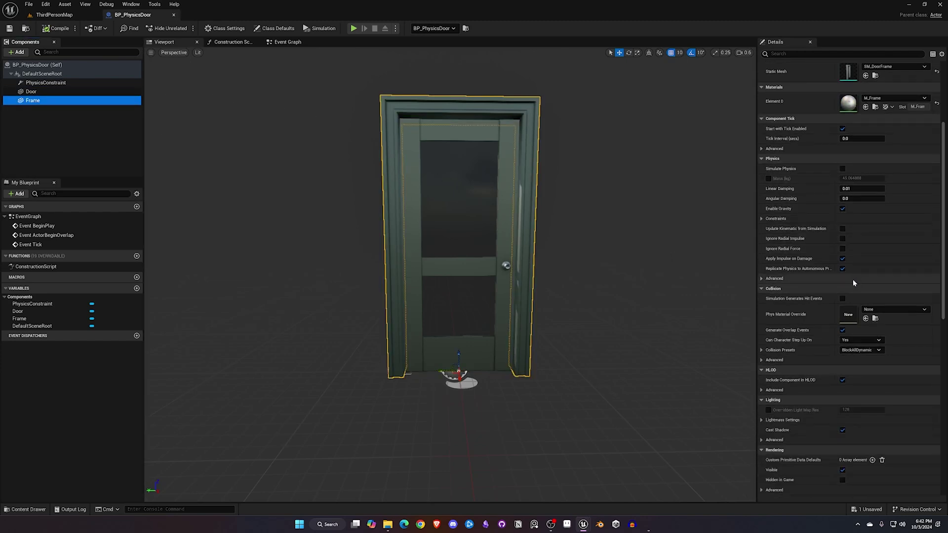
scroll(830, 262, down, 4)
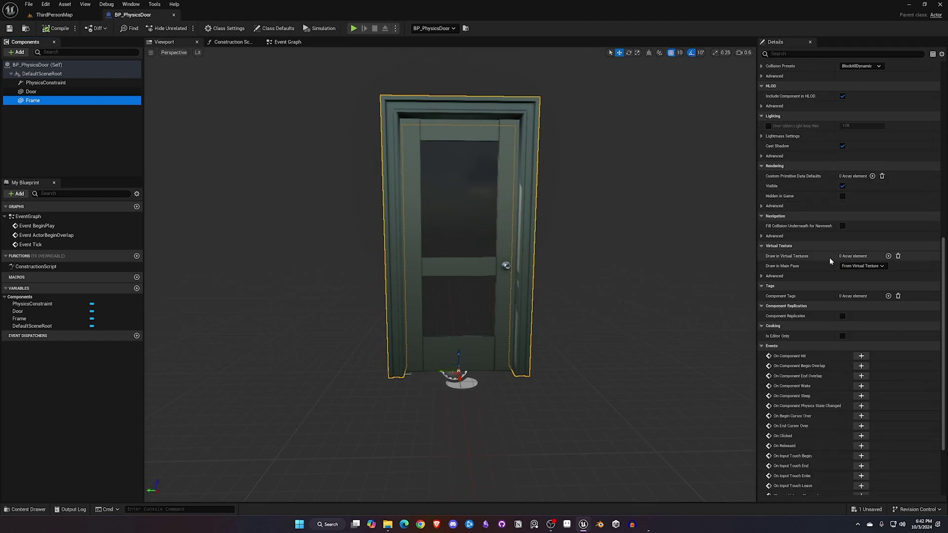
scroll(844, 223, up, 7)
click(788, 255)
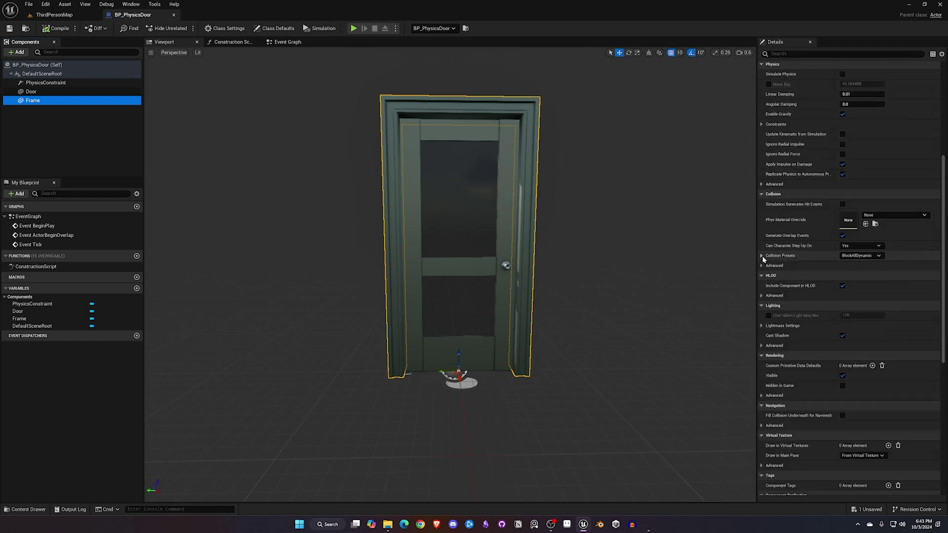
click(878, 258)
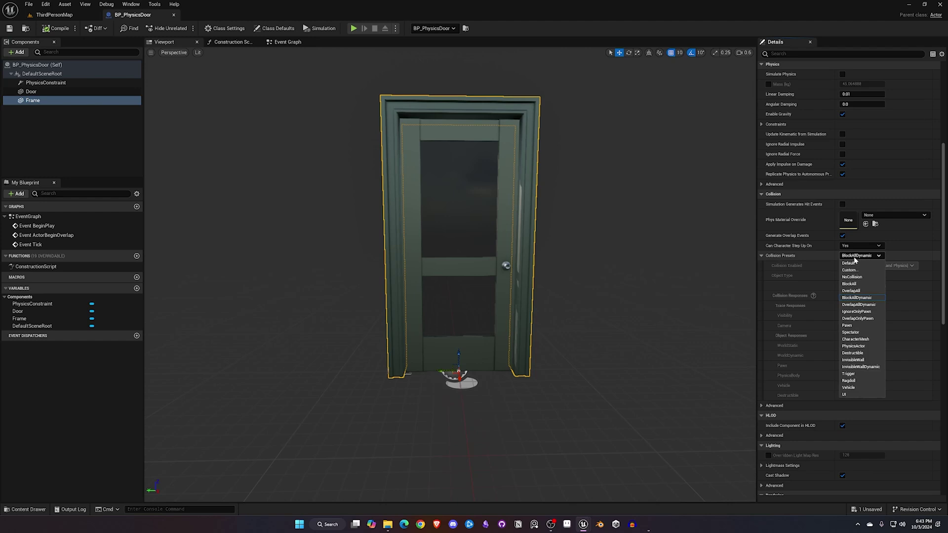
click(853, 275)
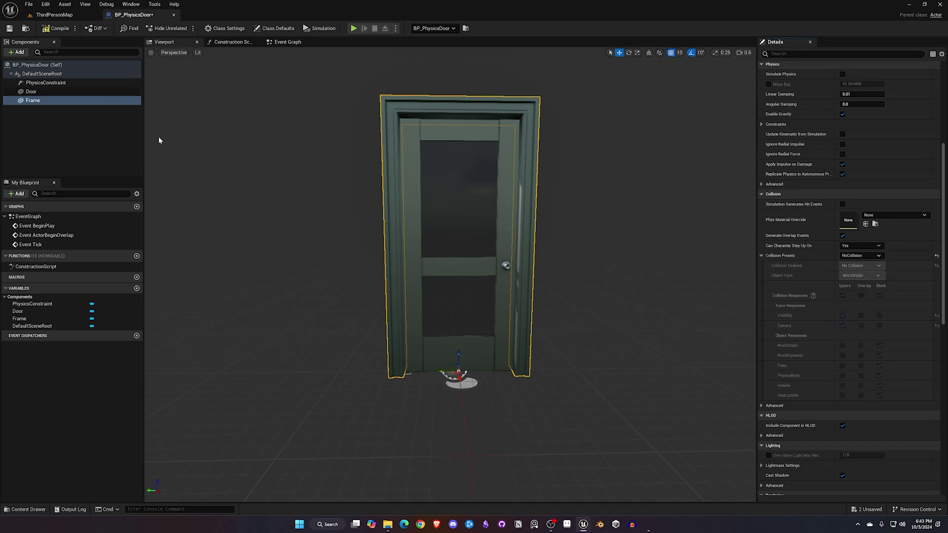
click(31, 92)
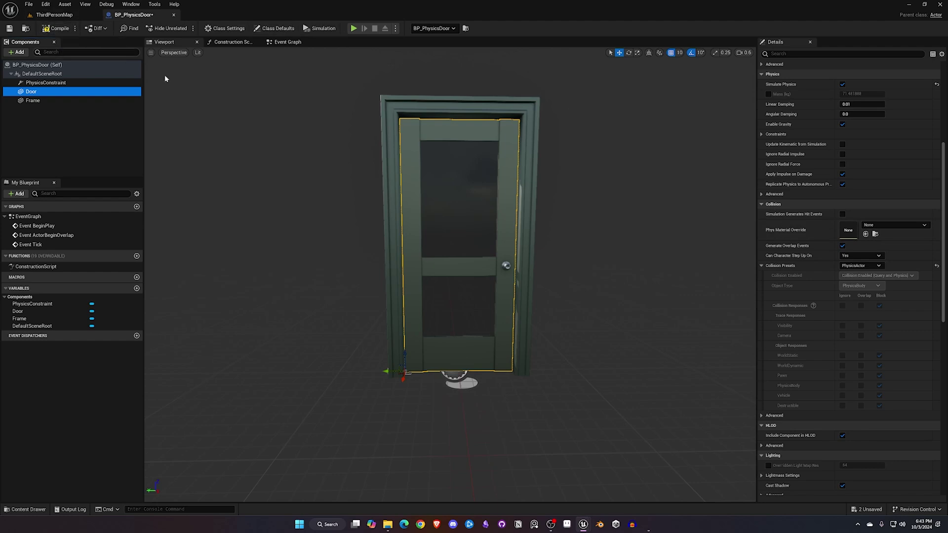
key(ctrl+s)
Play-test the level again, walking the character back and forth through the door with the frame's collision removed
click(54, 15)
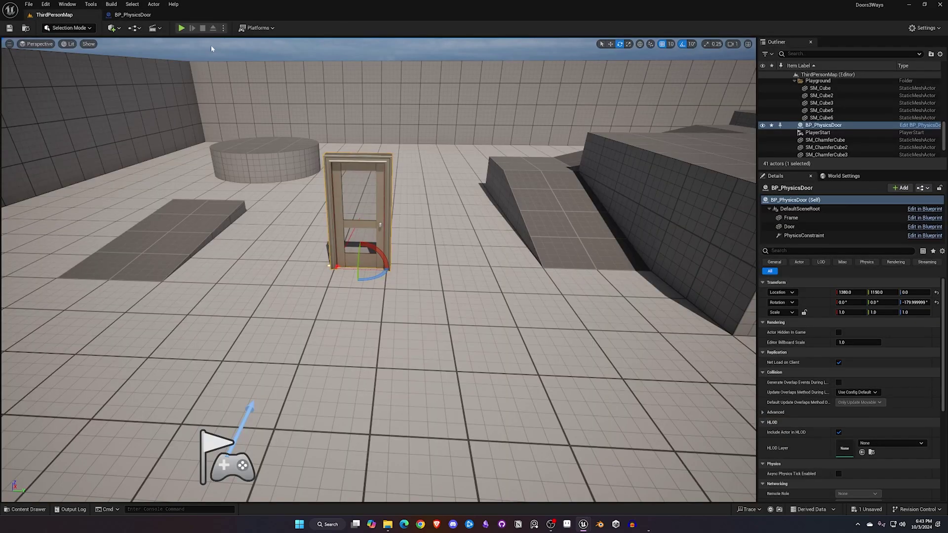
click(181, 28)
key(w)
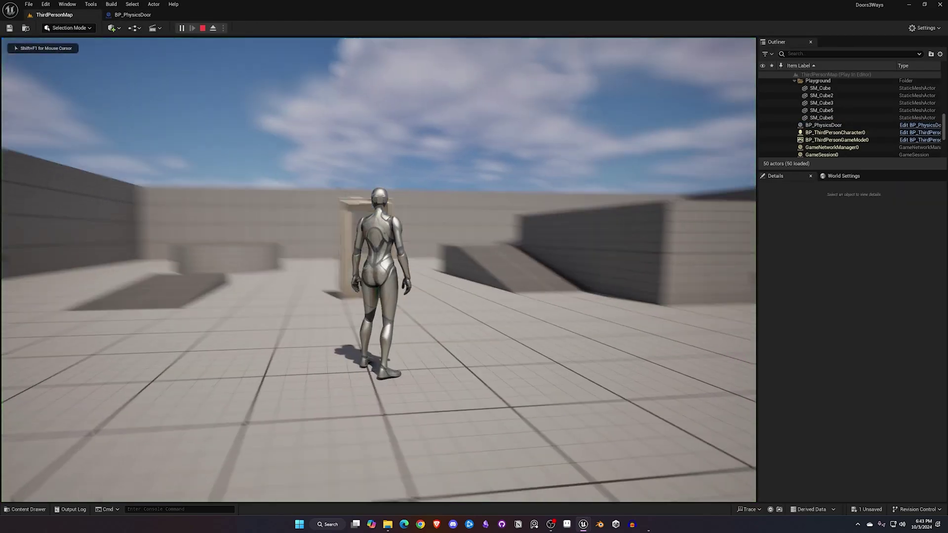
key(w)
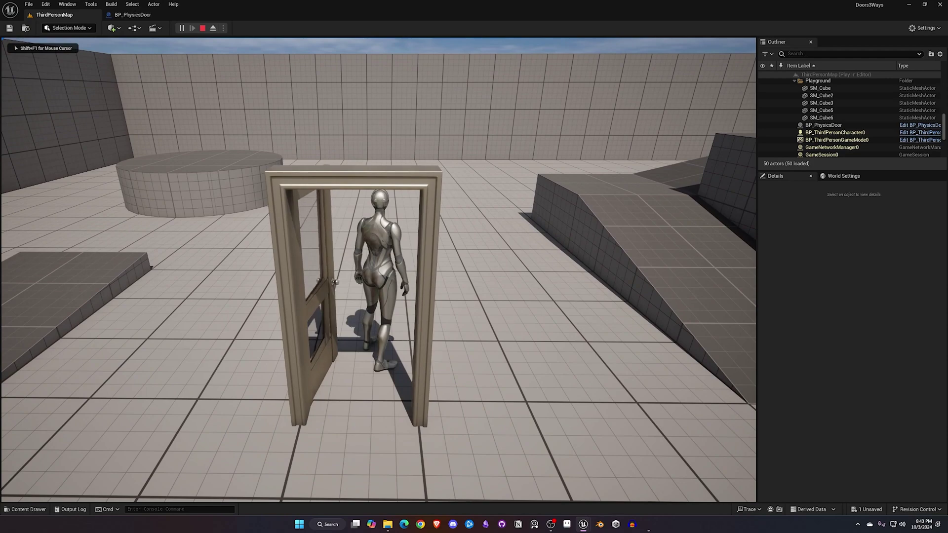
key(w)
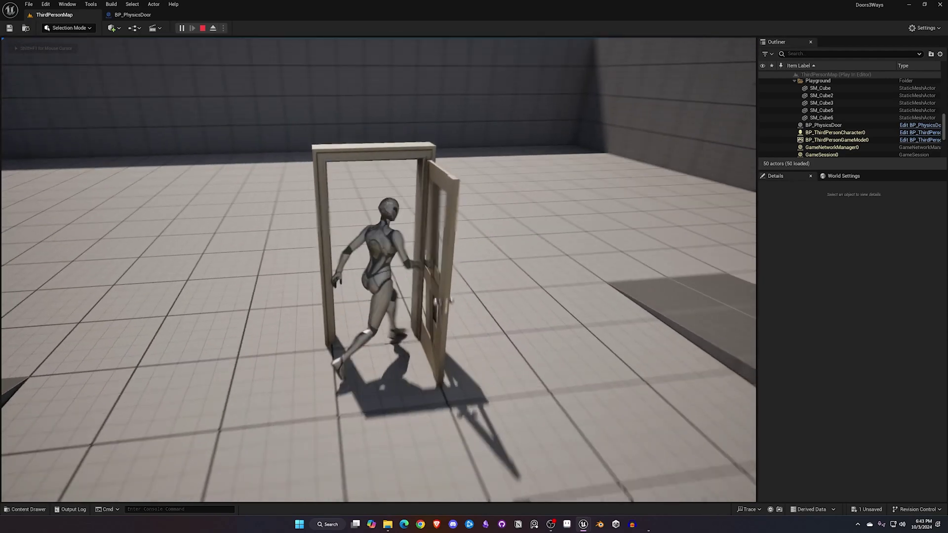
key(w)
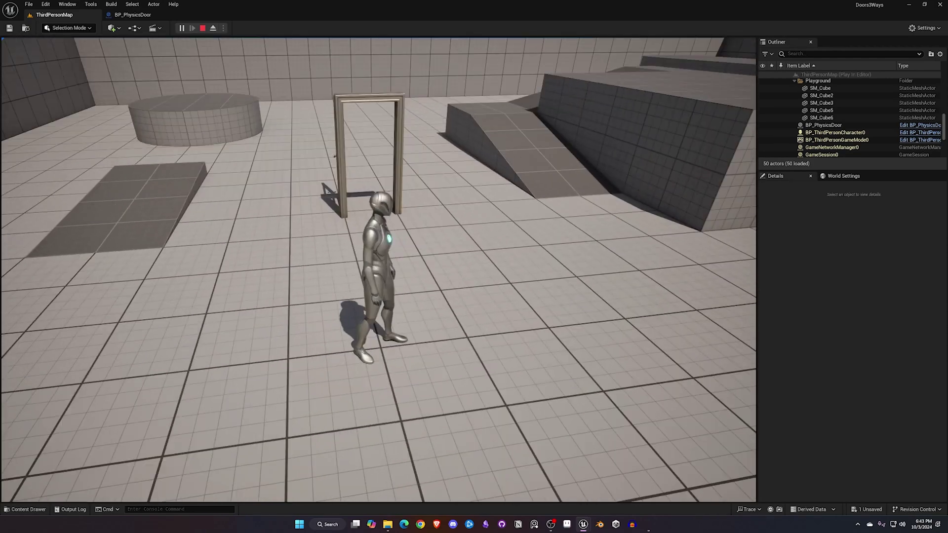
key(Escape)
Set the PhysicsConstraint's Angular Drive Mode to Twist and Swing, enable its Swing orientation drive, and save BP_PhysicsDoor
click(133, 16)
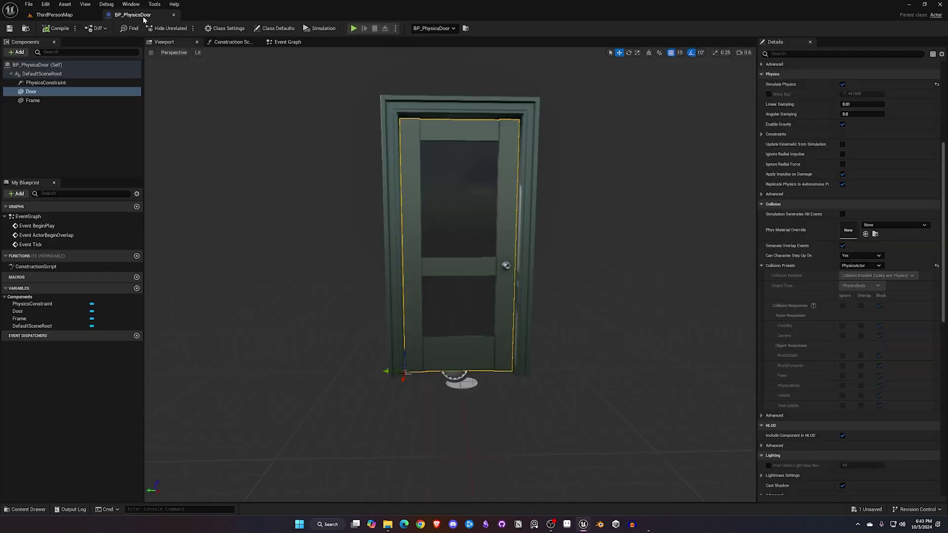
click(48, 83)
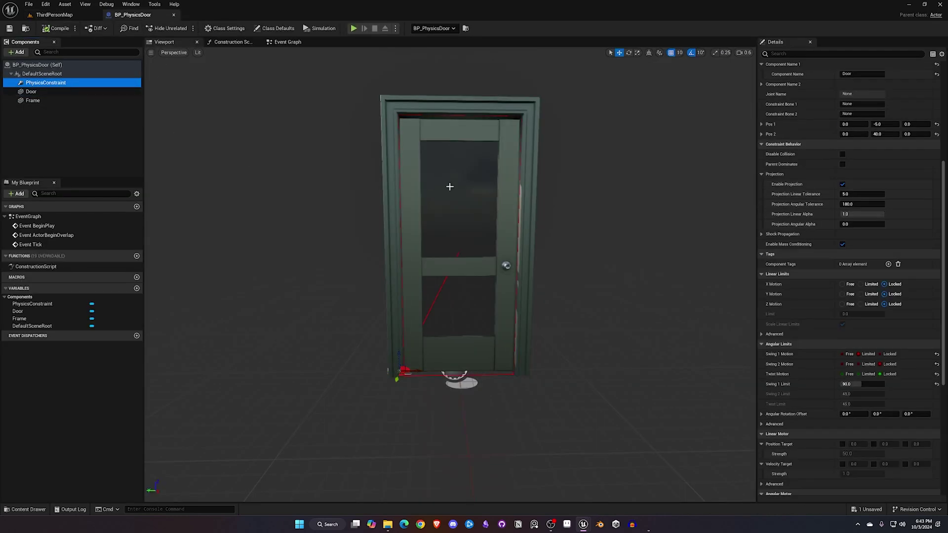
scroll(846, 306, down, 4)
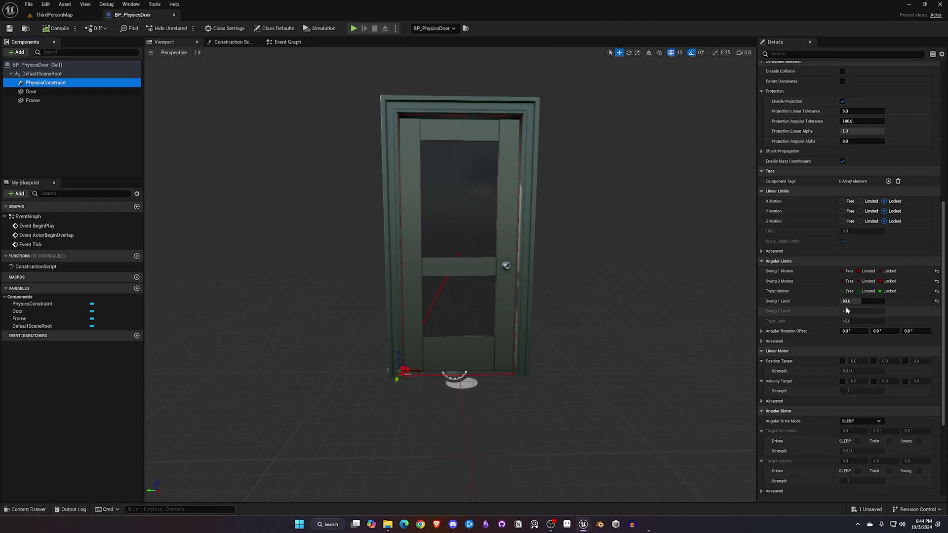
scroll(819, 302, down, 4)
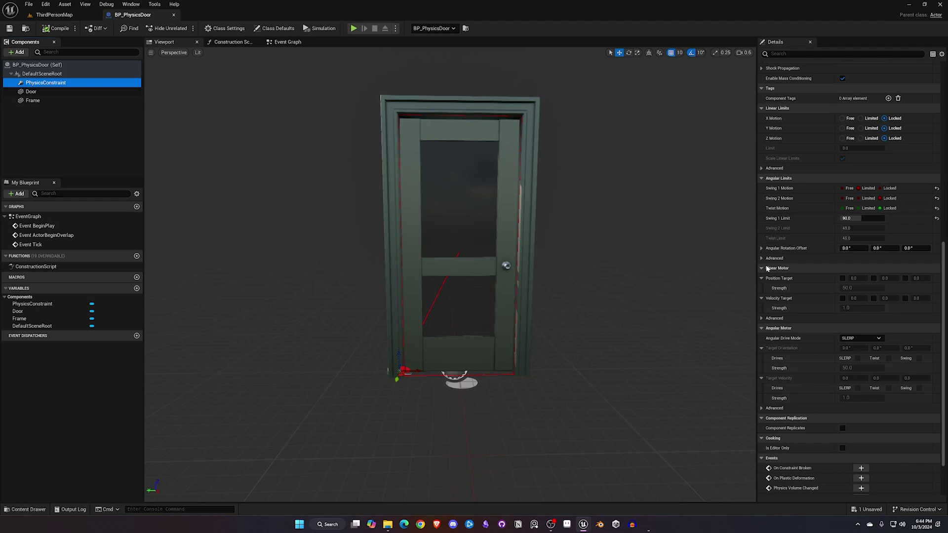
scroll(789, 283, down, 2)
click(865, 303)
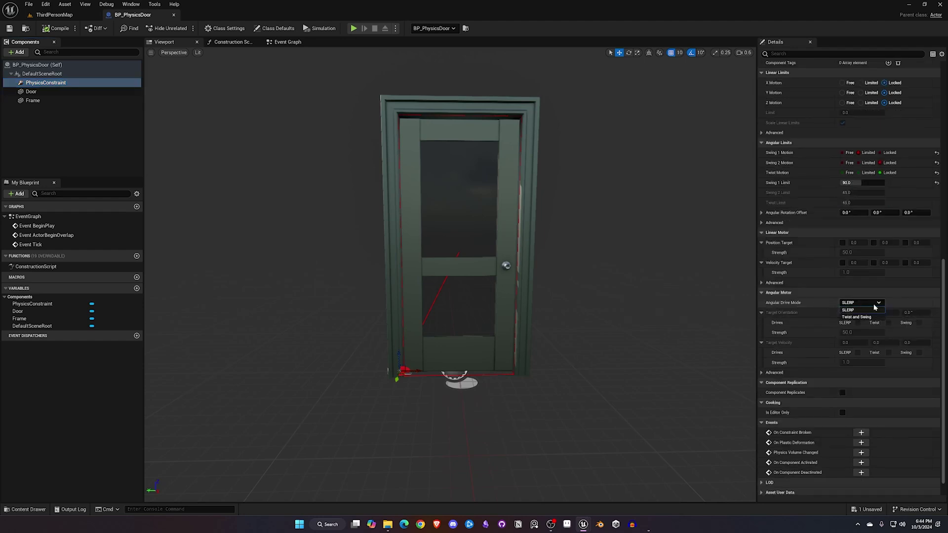
click(853, 317)
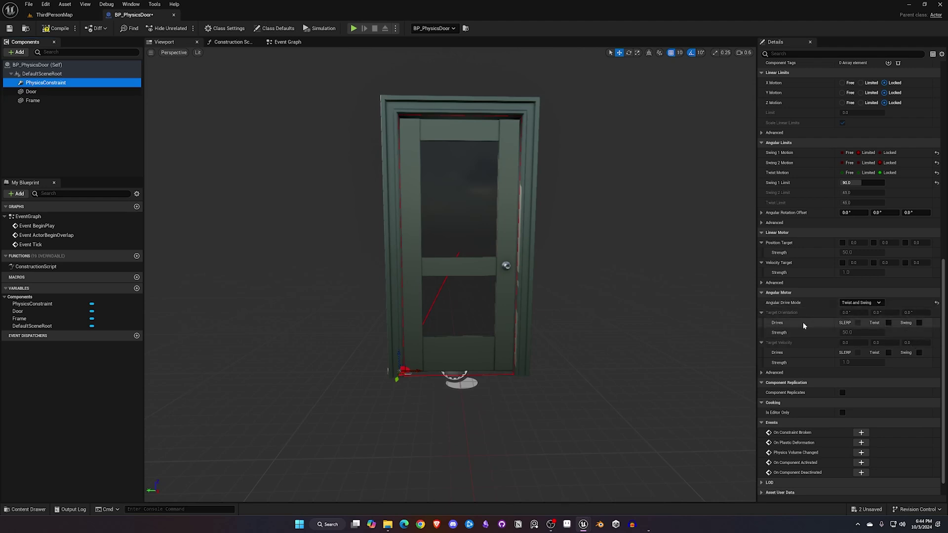
click(919, 323)
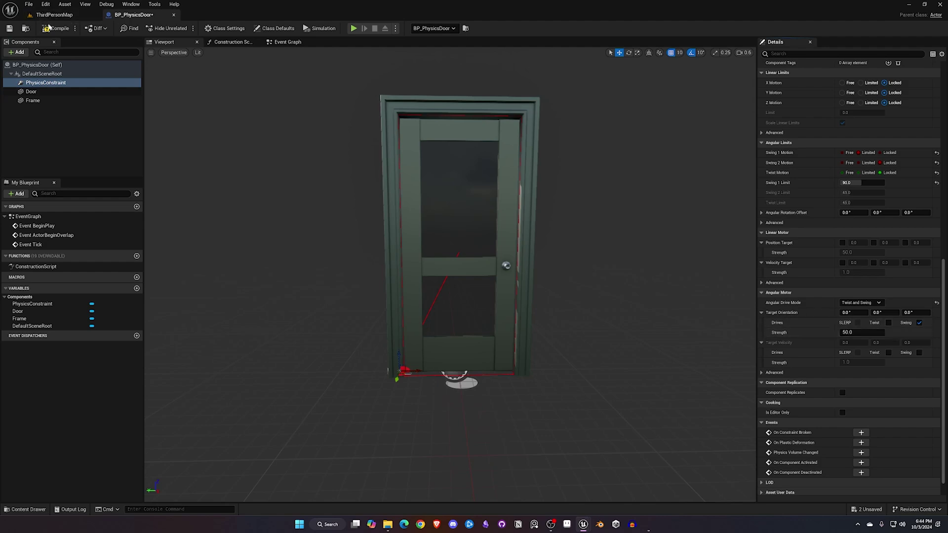
click(10, 29)
Play-test ThirdPersonMap by walking the character through the door to check how the swing drive pulls it closed
click(55, 15)
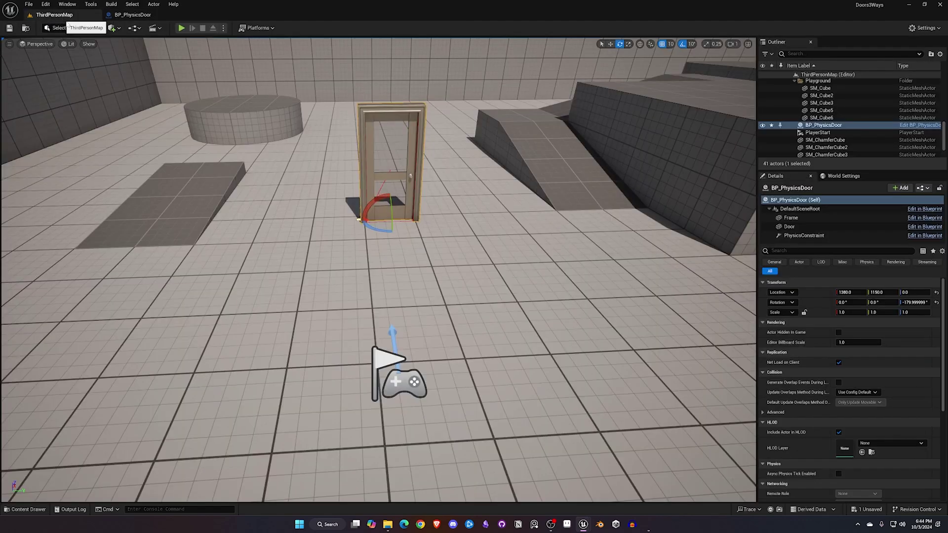
click(181, 28)
key(w)
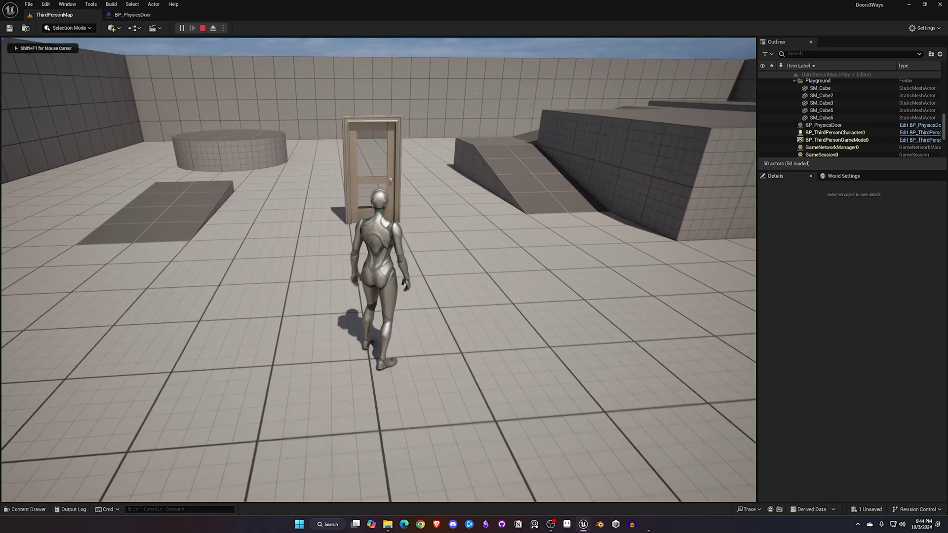
mouse_move(378, 269)
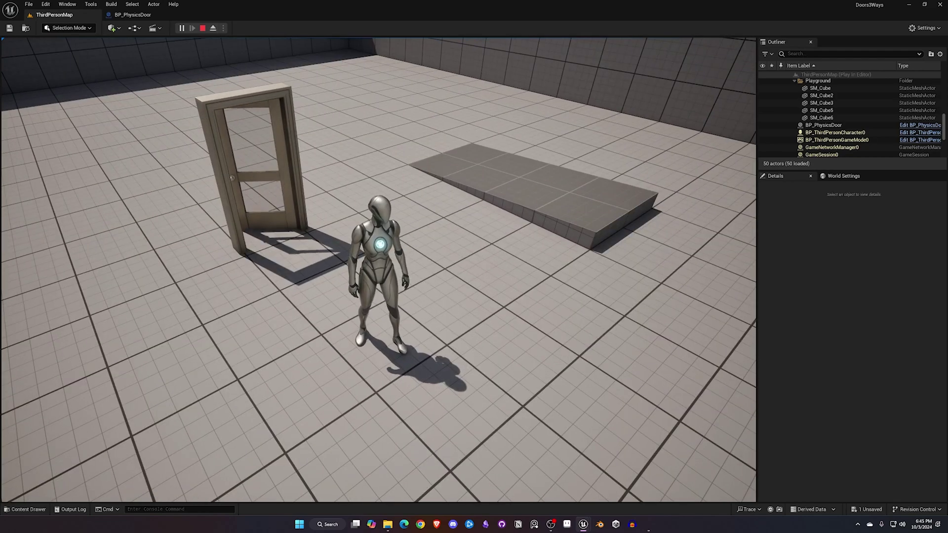
key(Escape)
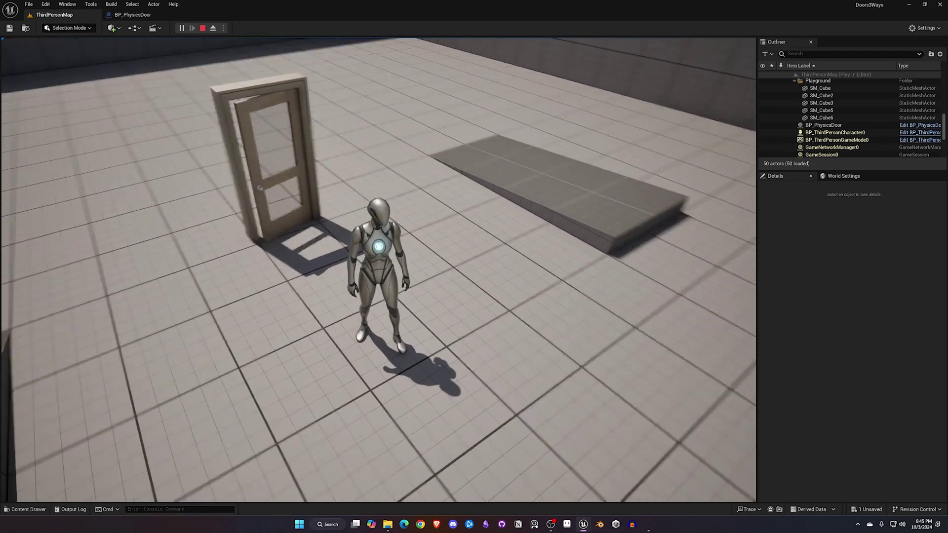
Set the Linear Damping of the Door component in BP_PhysicsDoor to 2.5 and save the Blueprint
click(132, 15)
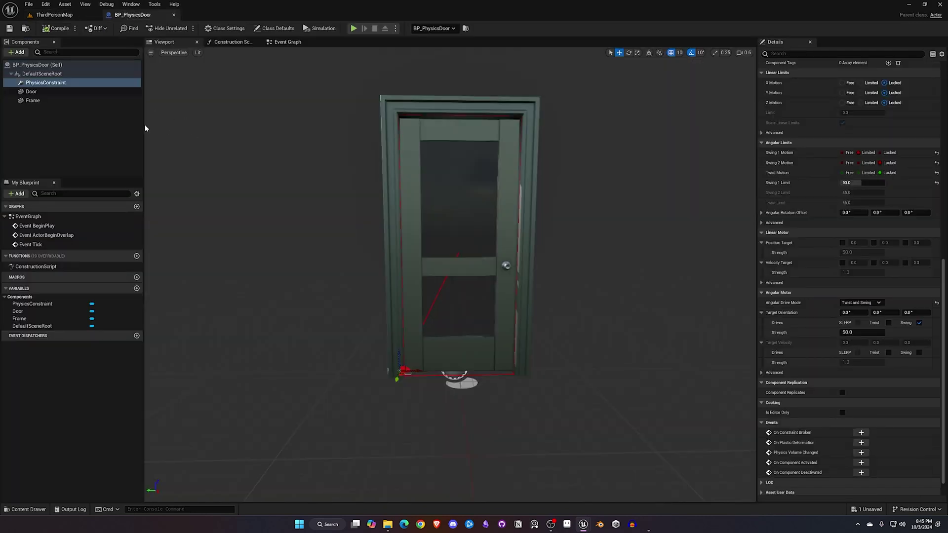
double_click(57, 92)
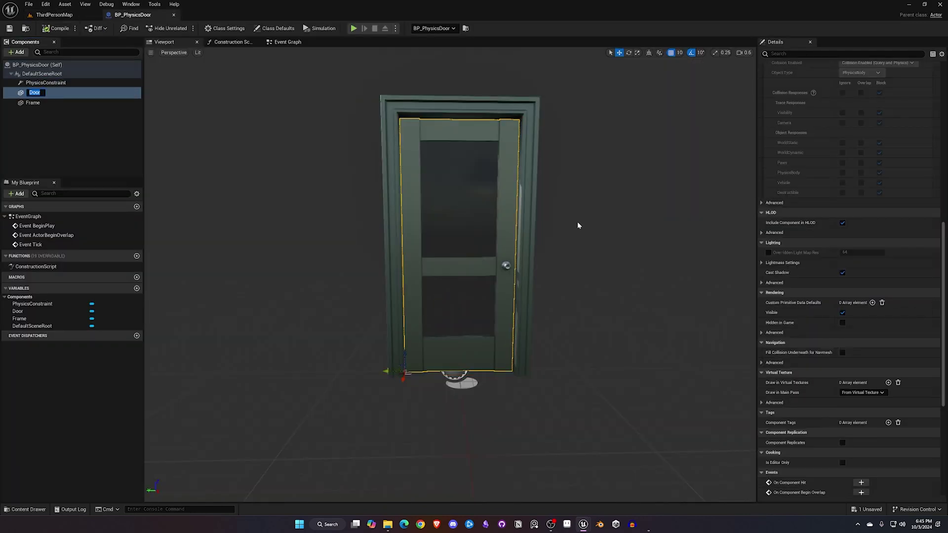
scroll(839, 306, up, 10)
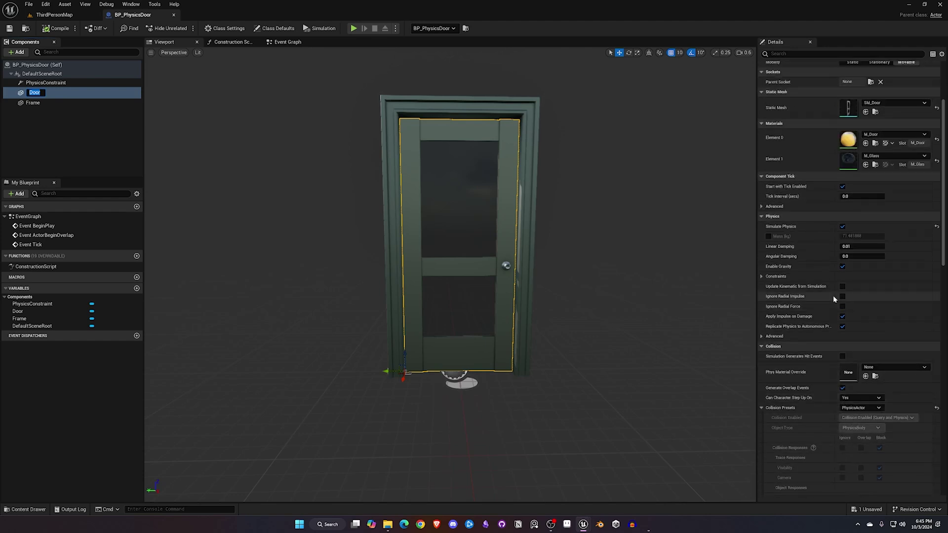
scroll(833, 295, up, 1)
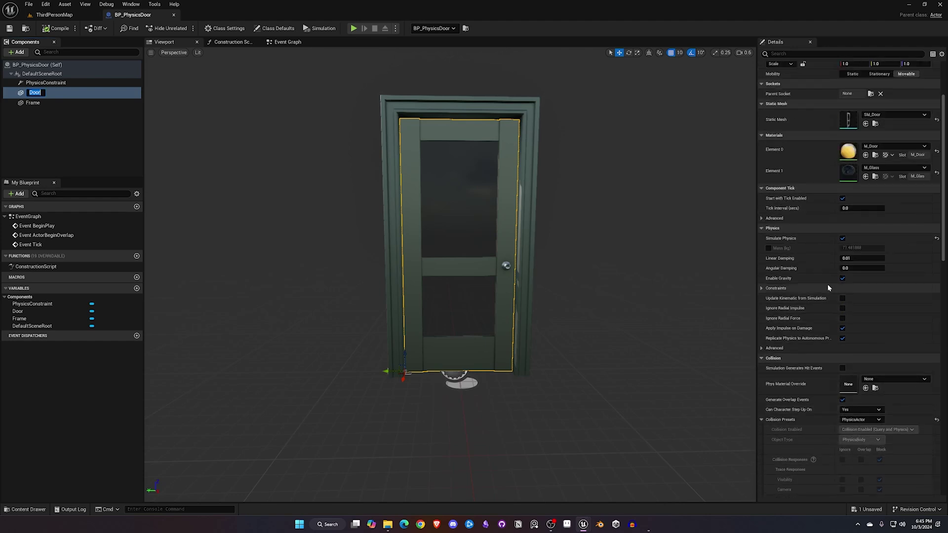
click(855, 258)
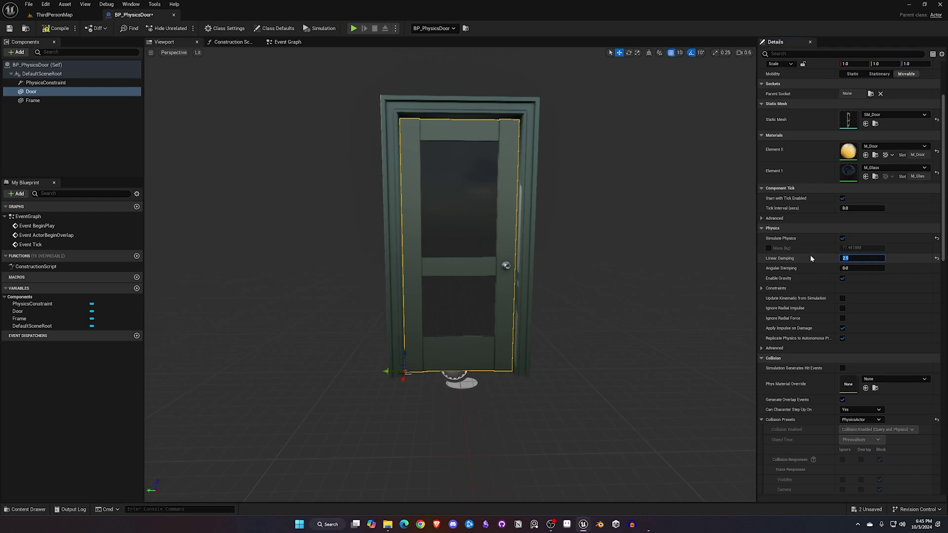
click(9, 28)
Play-test the level by running the character through the door from both sides to check the damped swing
click(55, 15)
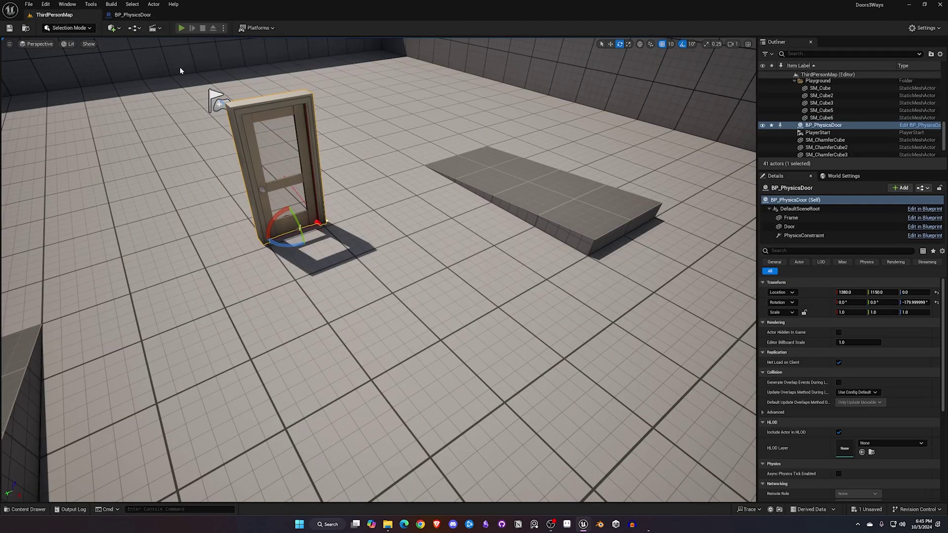
click(178, 28)
key(w)
key(w)
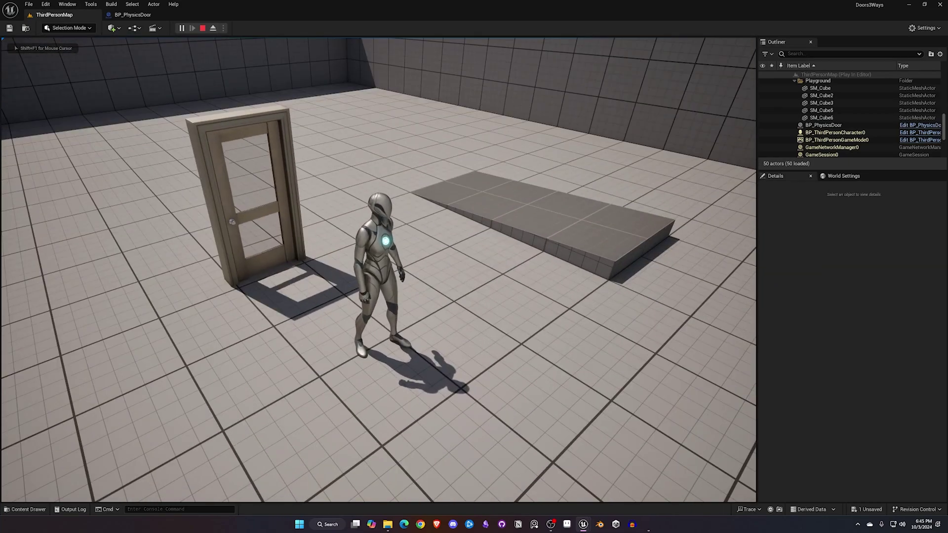
key(w)
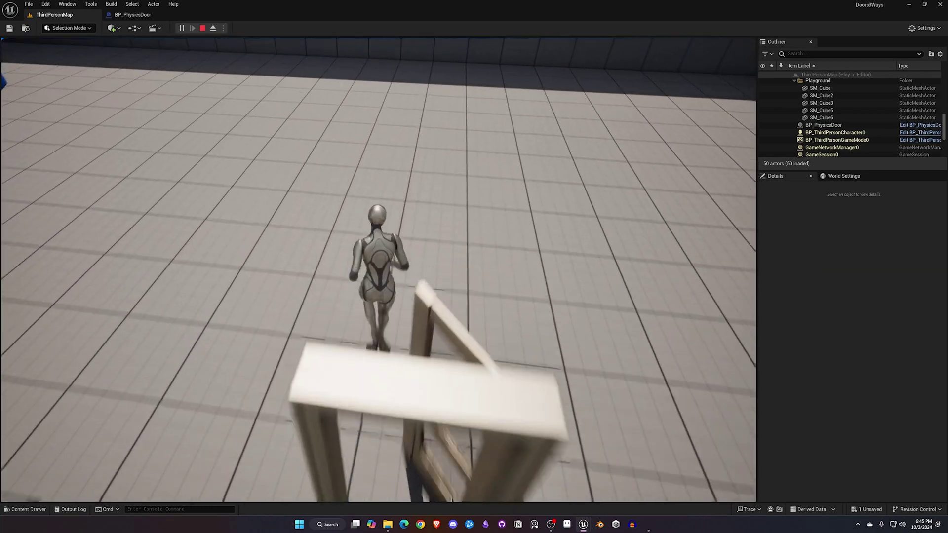
key(a)
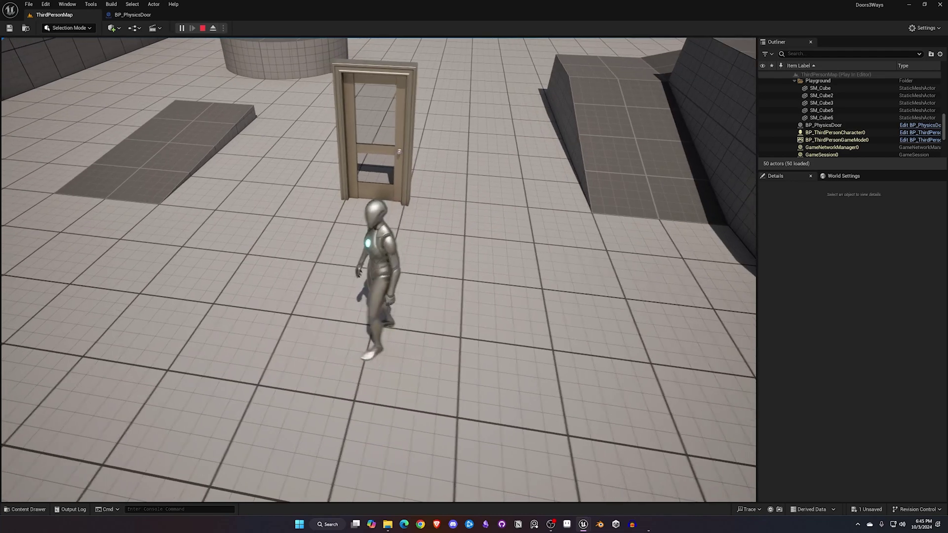
key(w)
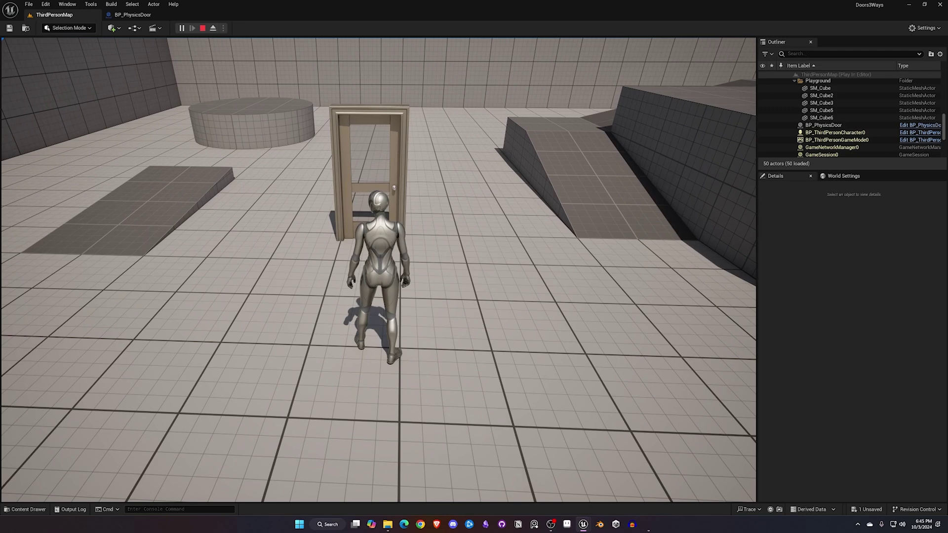
key(Escape)
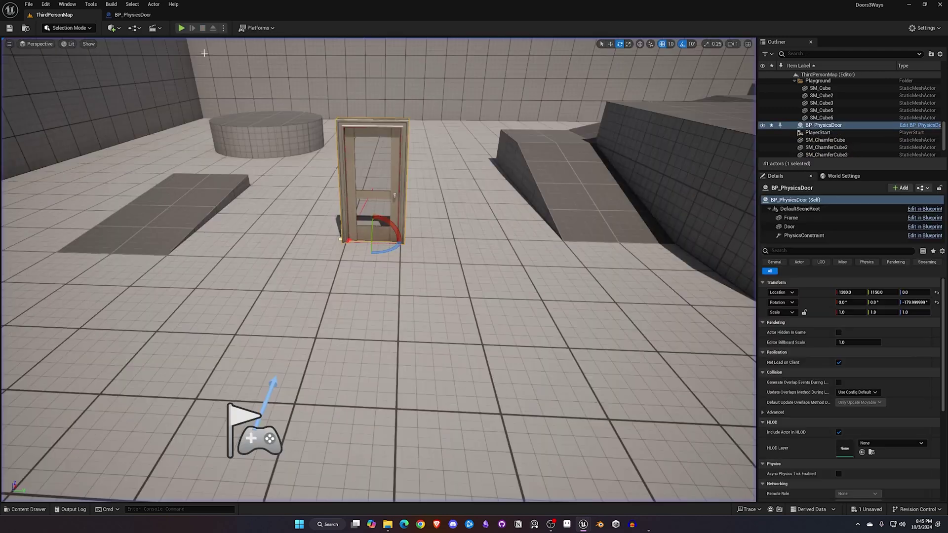
Look over the Event Graph of BP_PhysicsDoor and return to its component view
click(133, 14)
click(279, 42)
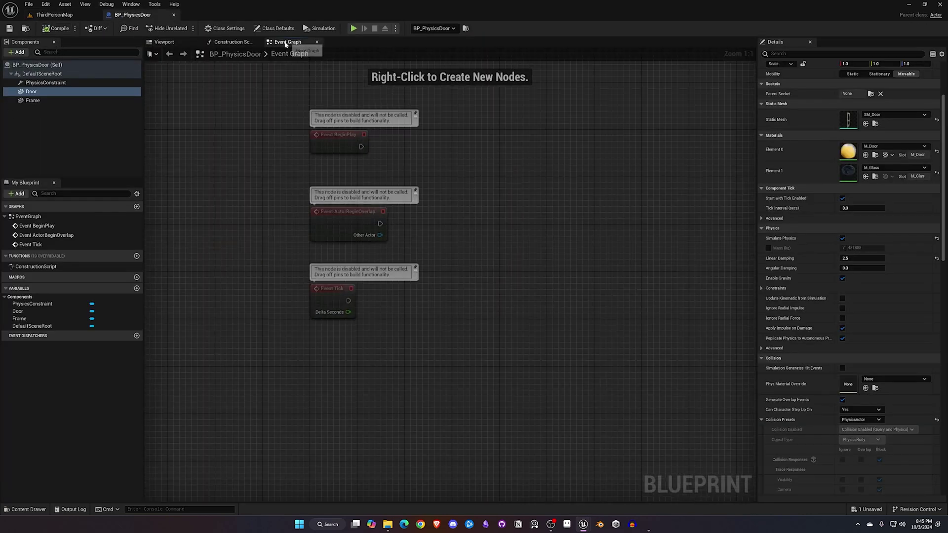
click(164, 41)
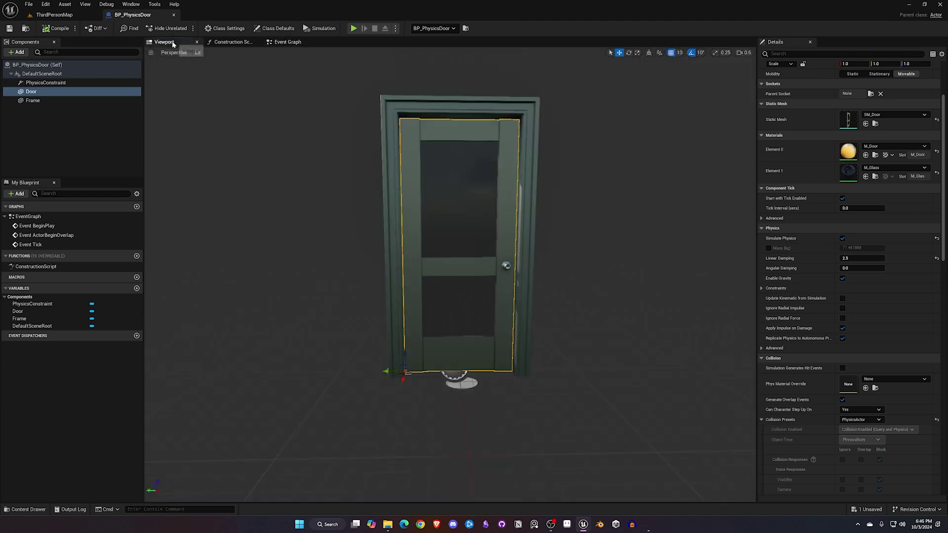
Place a second BP_PhysicsDoor beside the first one in ThirdPersonMap, at location 1370, 940, 0 and rotated about 170° around Z
click(54, 14)
key(ctrl+space)
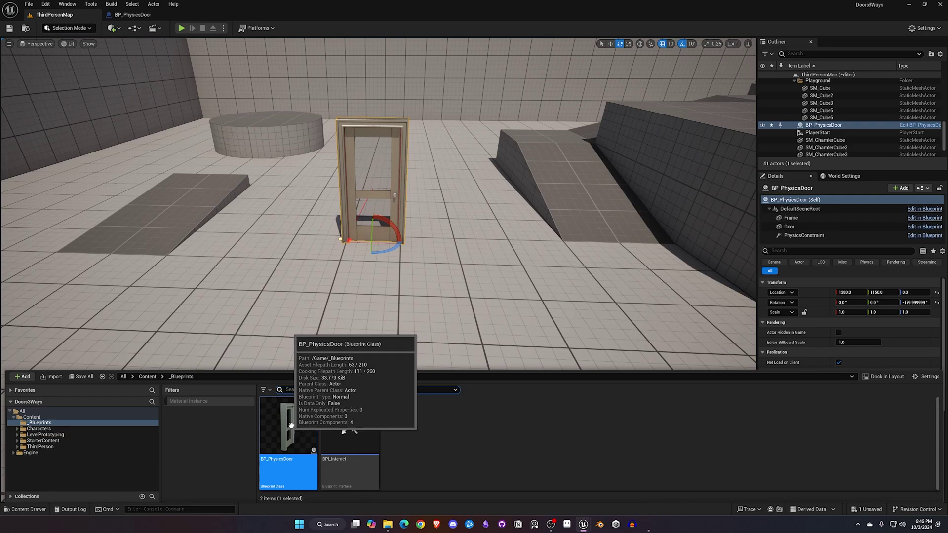
drag(265, 414, 254, 252)
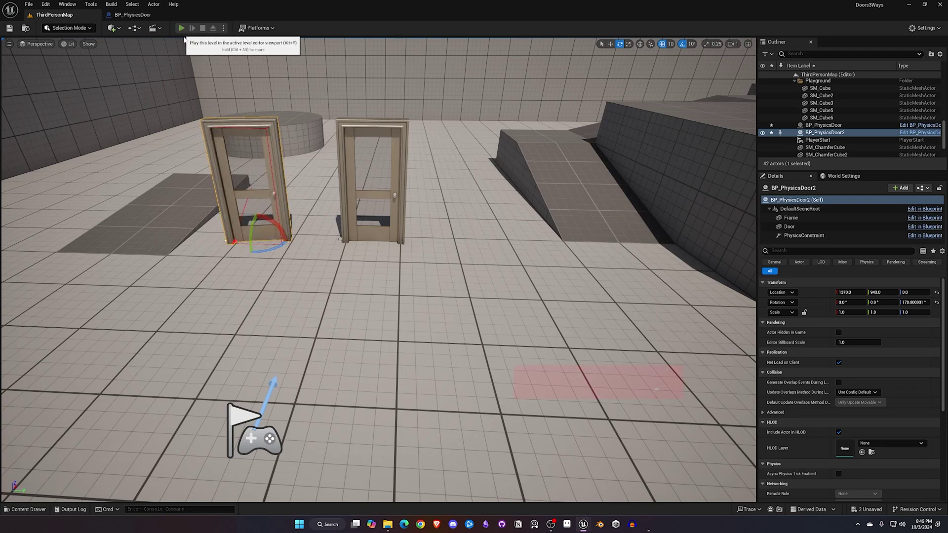
Play-test the level with both doors, running the character through them, and end the session
click(181, 27)
key(w)
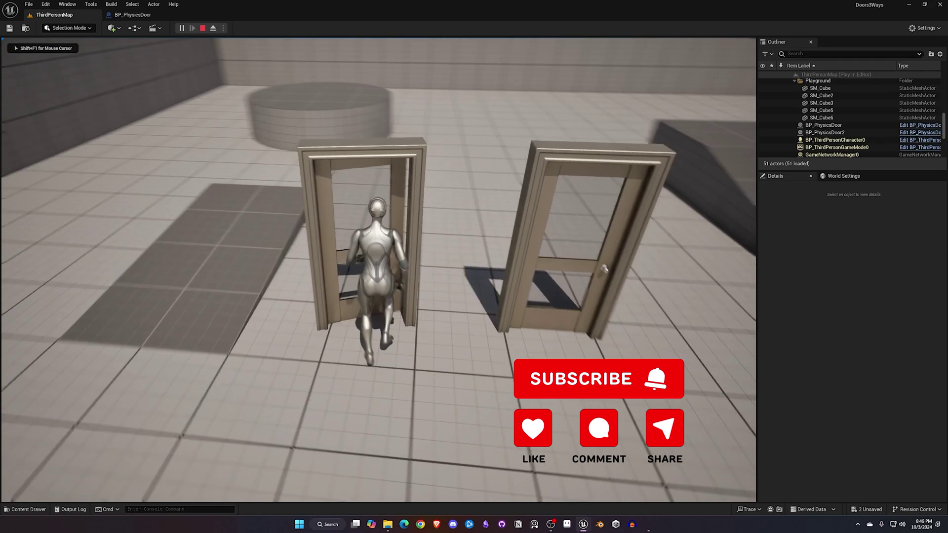
key(w)
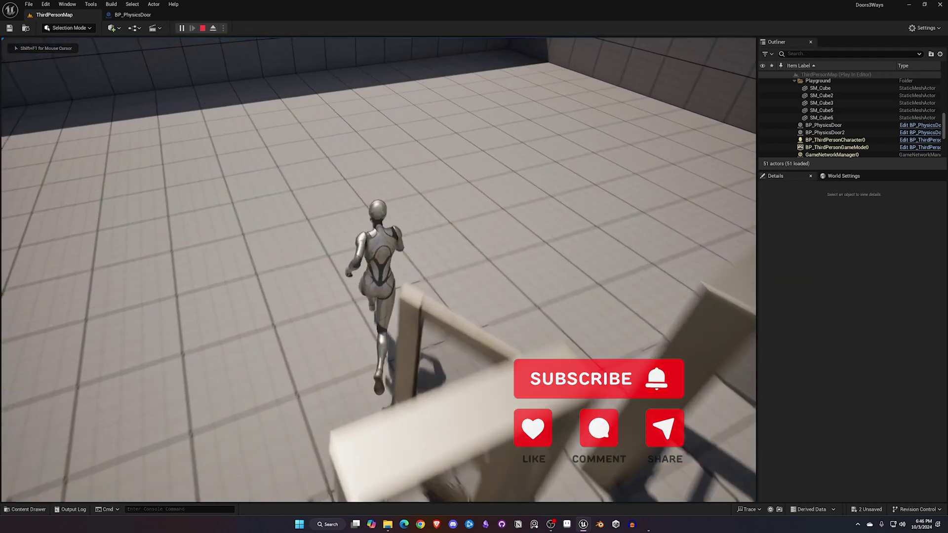
key(w)
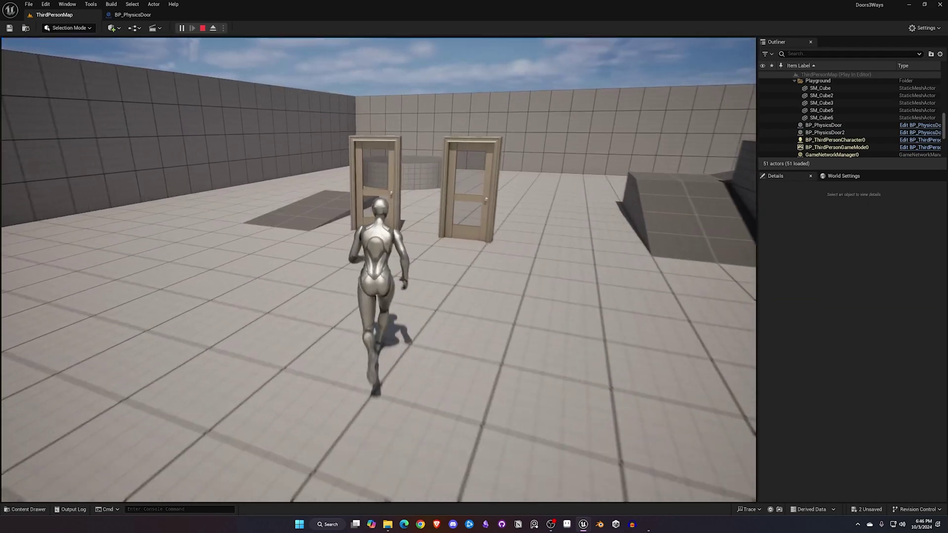
key(Escape)
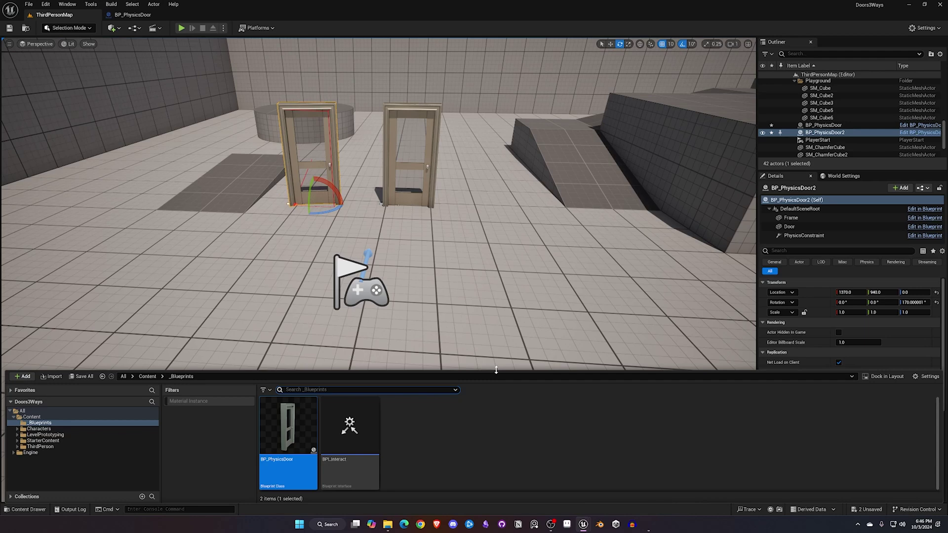
Create a Blueprint class with Actor as parent in the _Blueprints folder and name it BP_SlideDoor
right_click(427, 453)
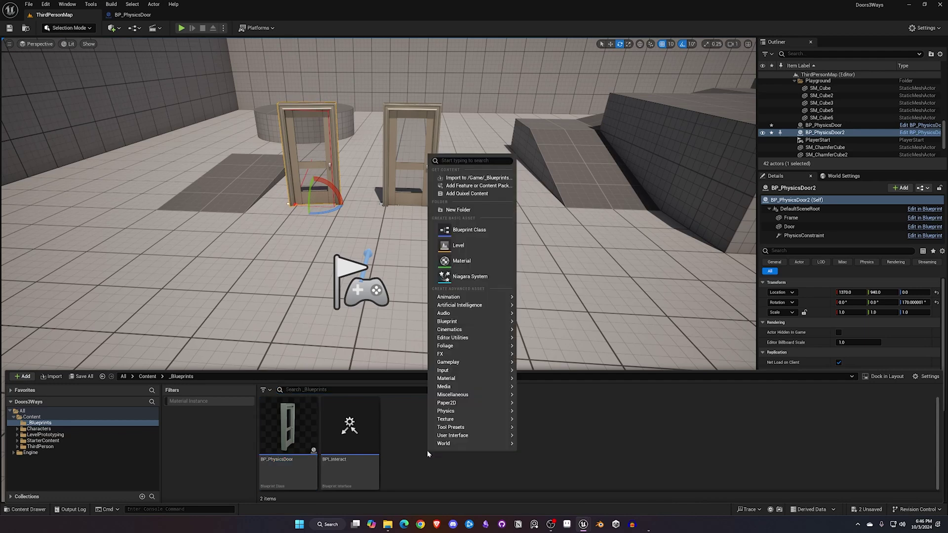
click(479, 231)
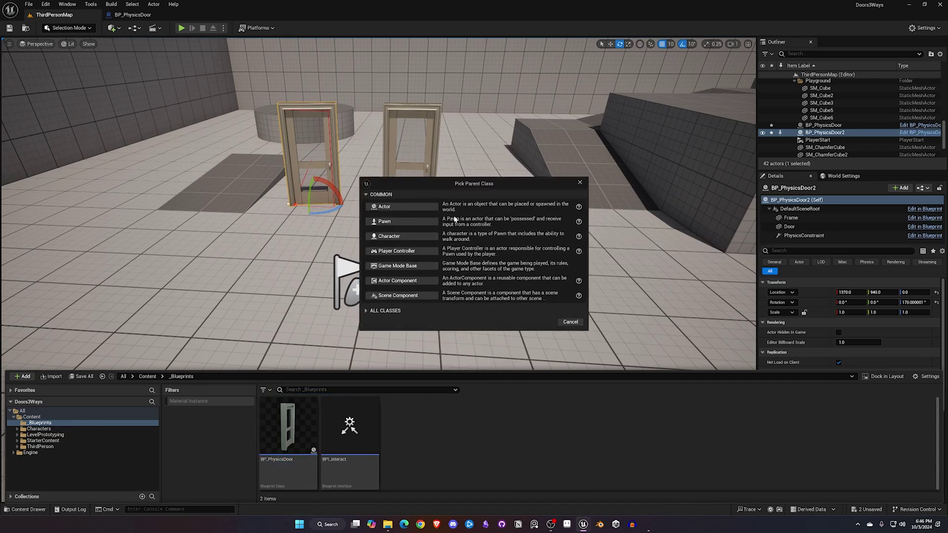
click(400, 208)
text(BP_SlideDoor)
key(Return)
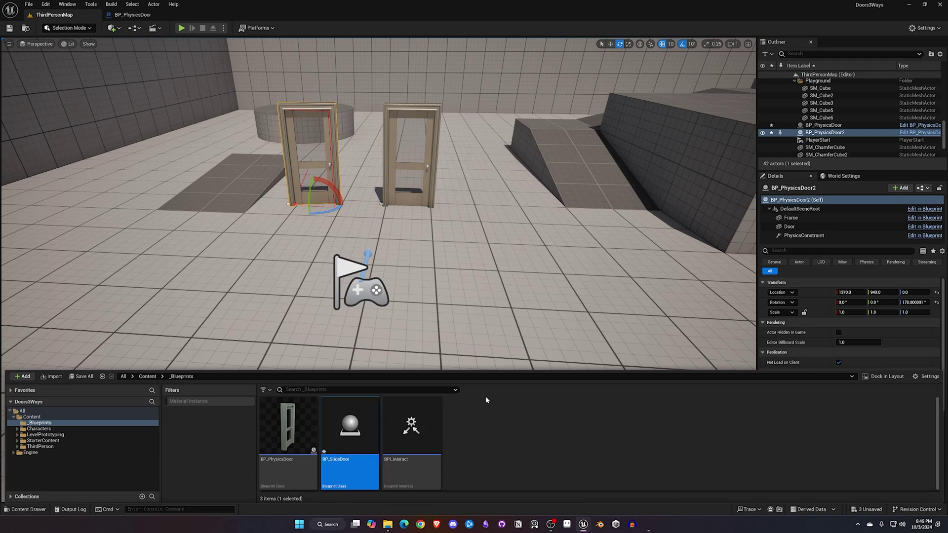
Open the BP_SlideDoor Blueprint and add a Cube component under DefaultSceneRoot
key(Return)
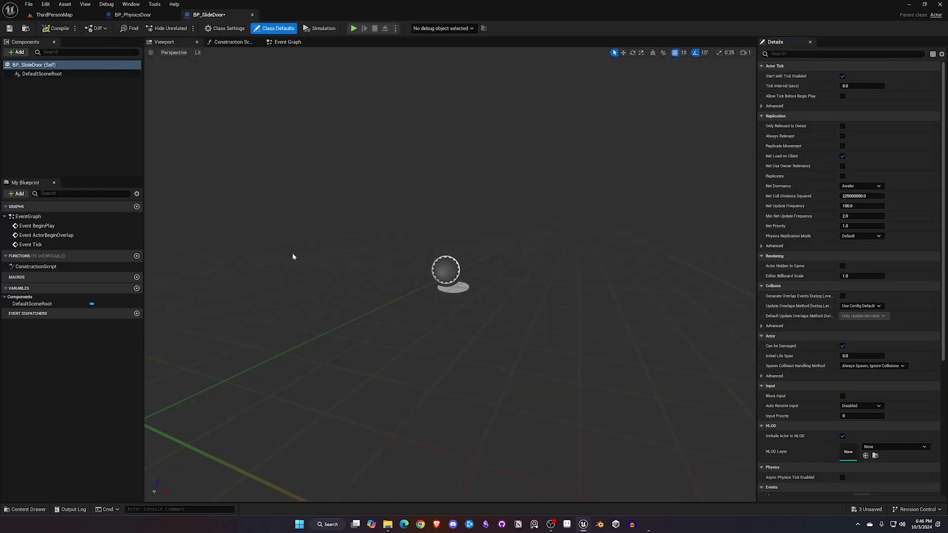
click(18, 52)
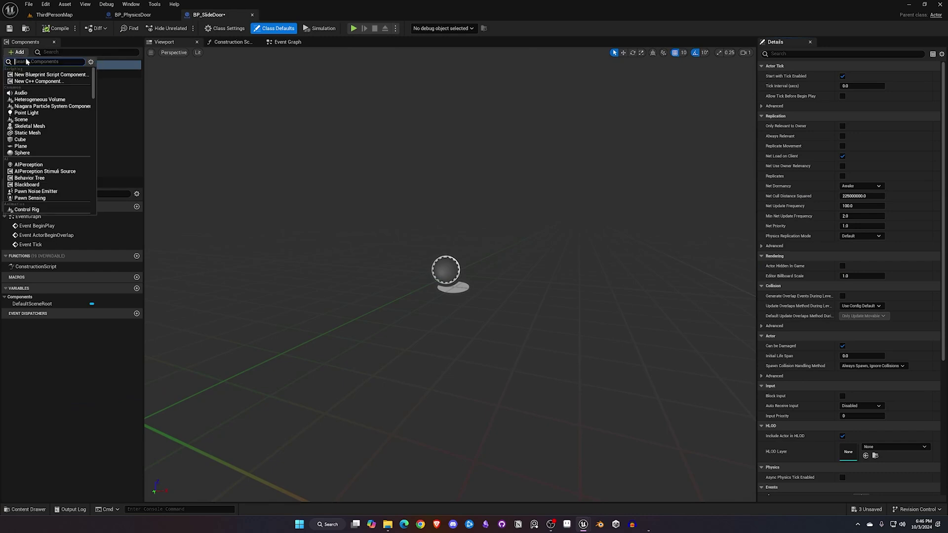
click(21, 140)
right_drag(260, 216, 286, 218)
scroll(302, 225, down, 1)
key(s)
key(d)
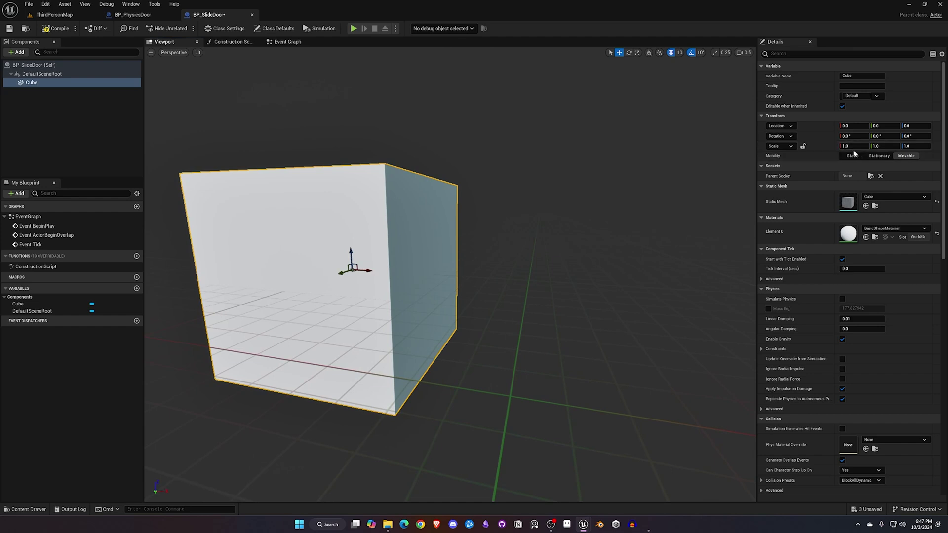
Scale the Cube component to 0.25 in Y and 1.5 in Z to give it a door shape
click(883, 147)
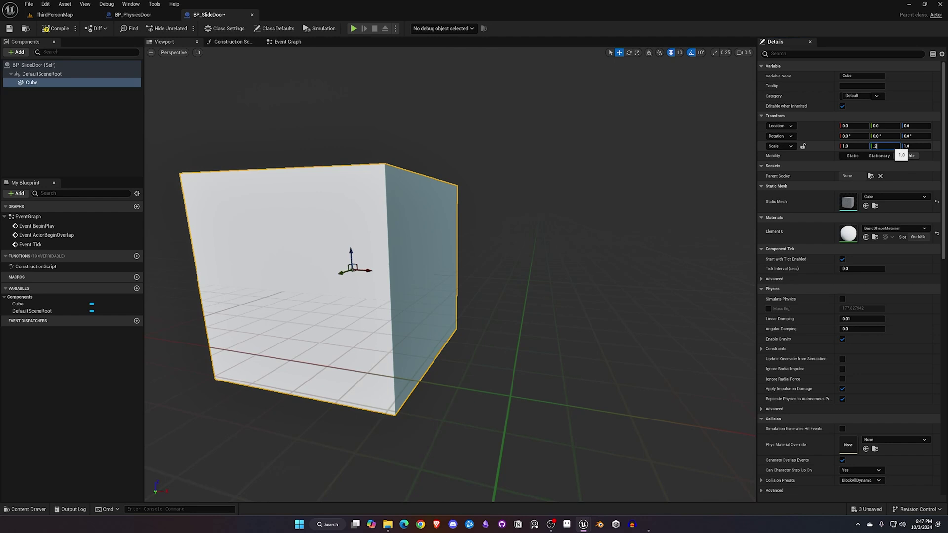
key(Return)
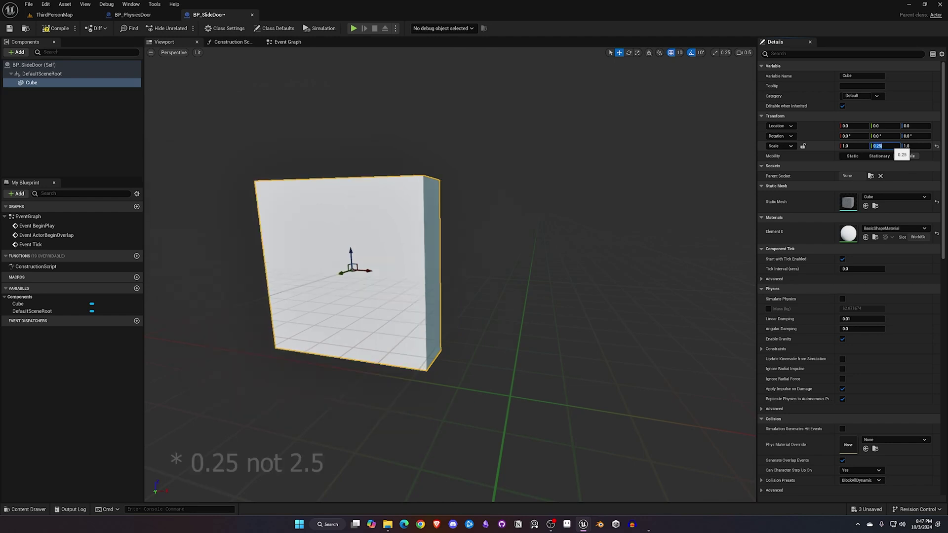
click(911, 146)
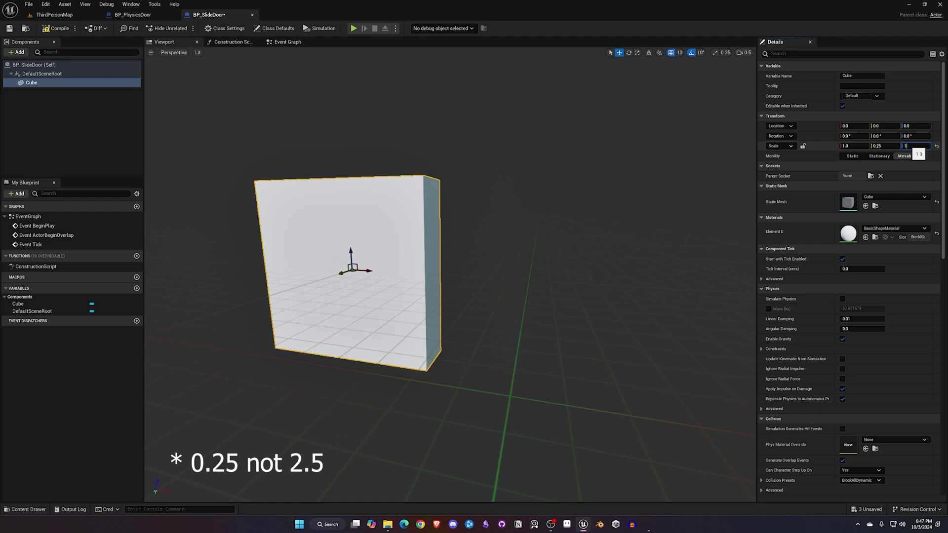
key(Return)
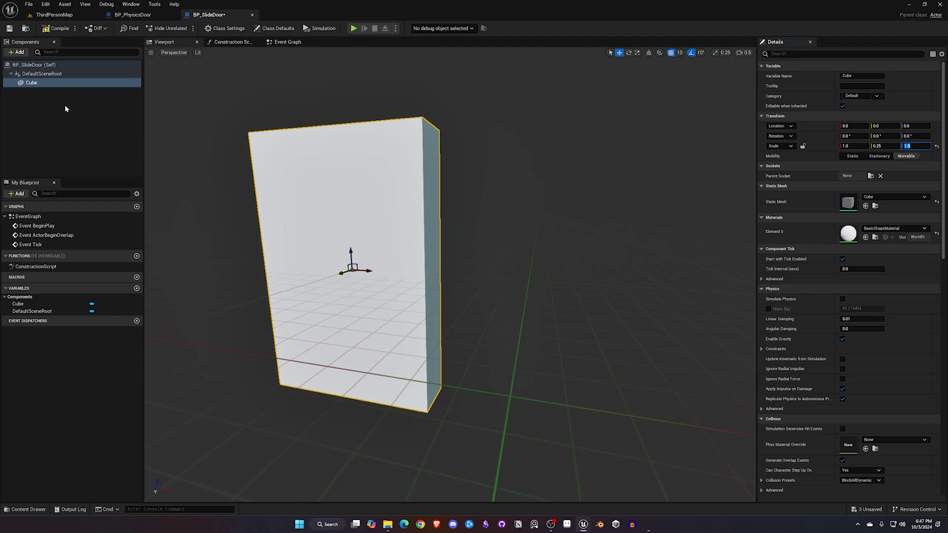
Rename the Cube component as Door and save the Blueprint
click(32, 83)
click(35, 85)
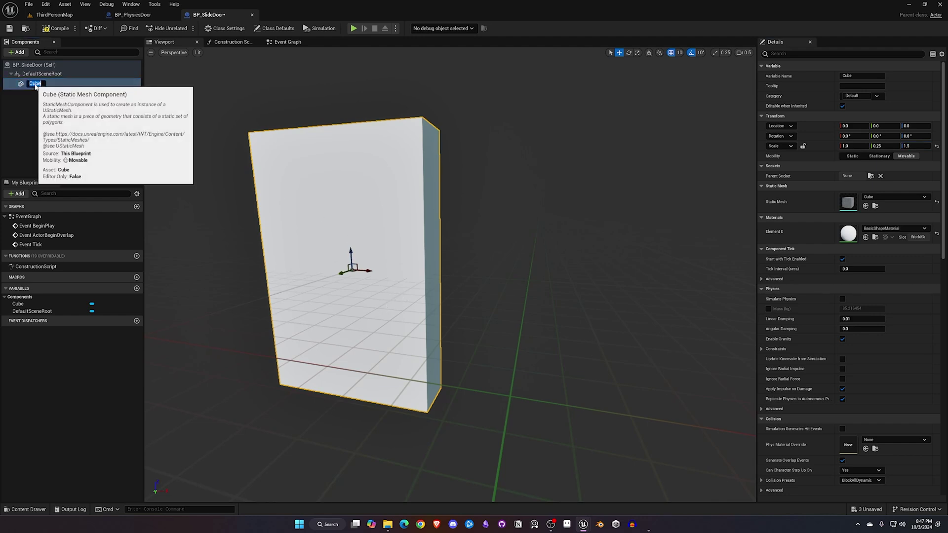
text(Door)
key(Return)
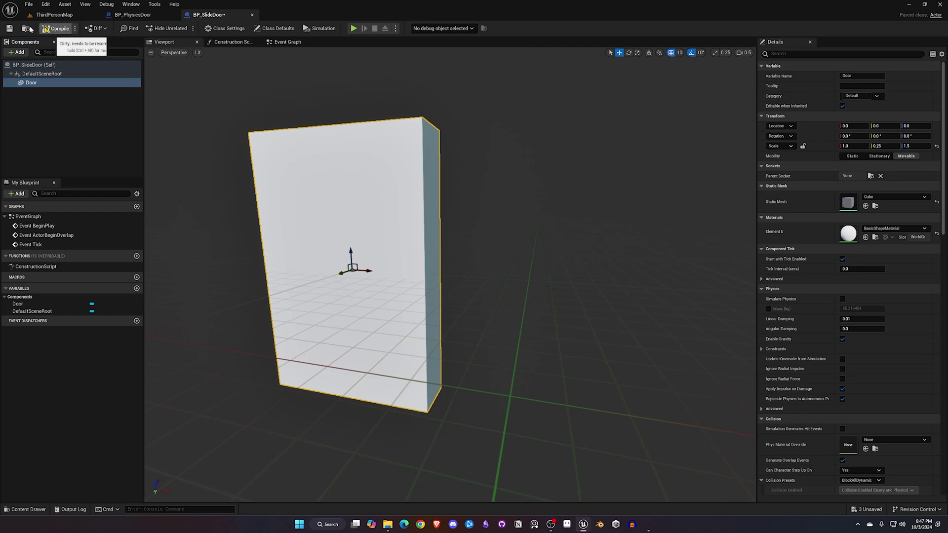
click(9, 28)
Delete the ActorBeginOverlap and Tick events from BP_SlideDoor's Event Graph, keeping only Event BeginPlay
click(286, 41)
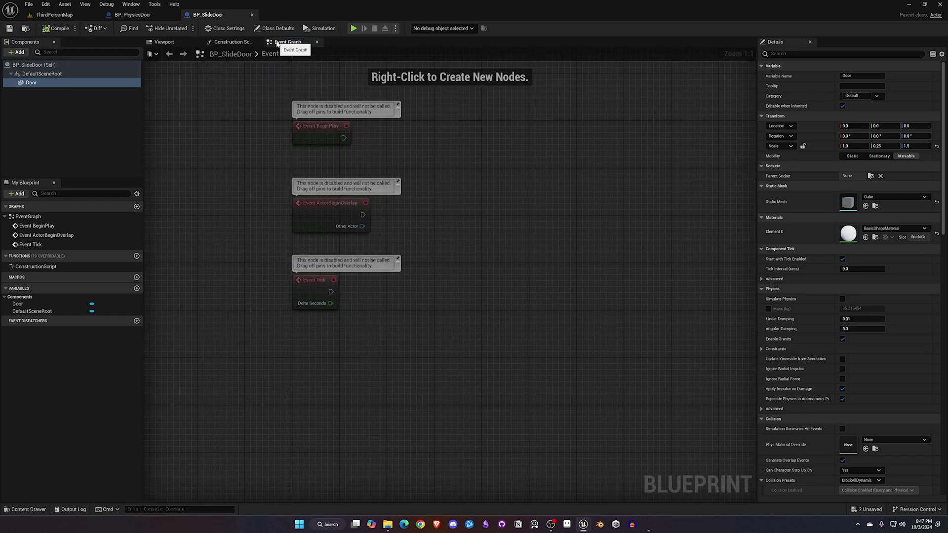
drag(314, 194, 475, 360)
key(Delete)
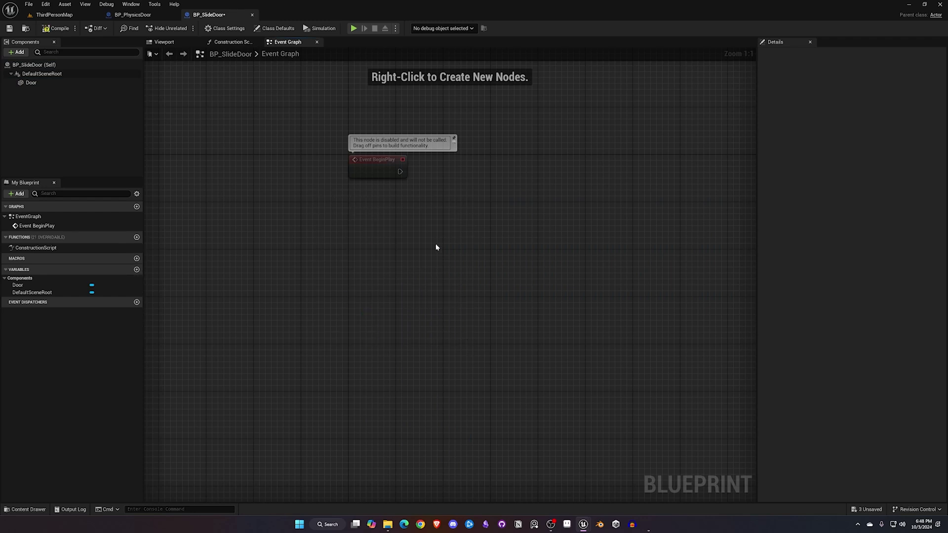
Add BPI_Interact to the Blueprint's implemented interfaces in its class settings
click(225, 28)
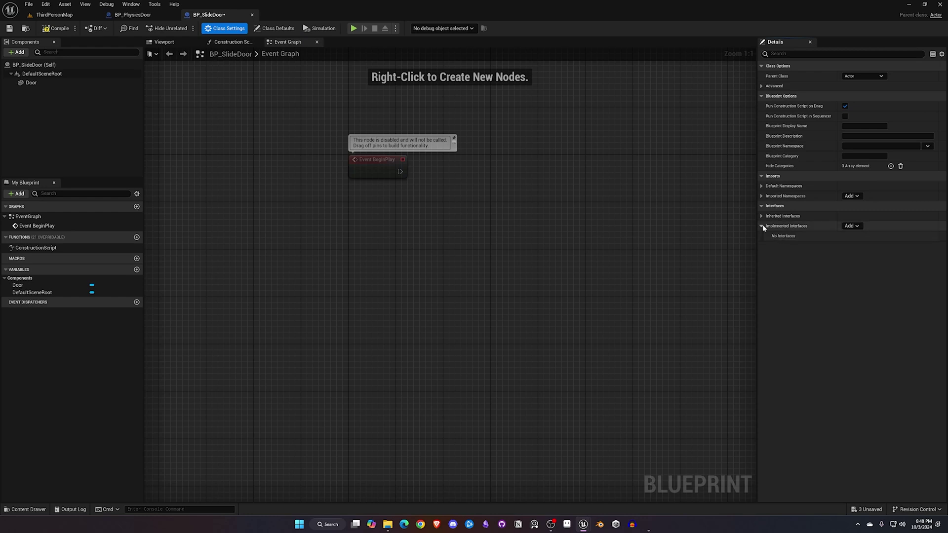
click(856, 228)
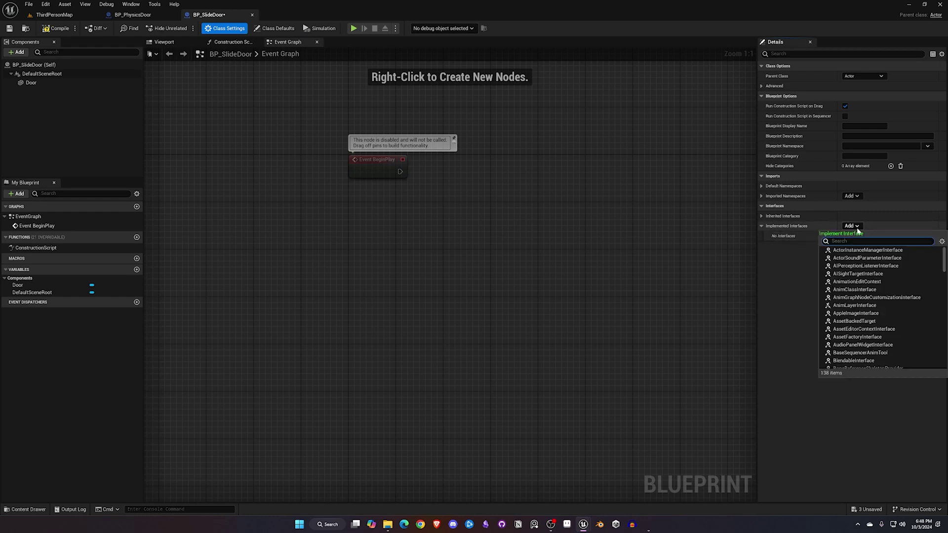
text(bpi)
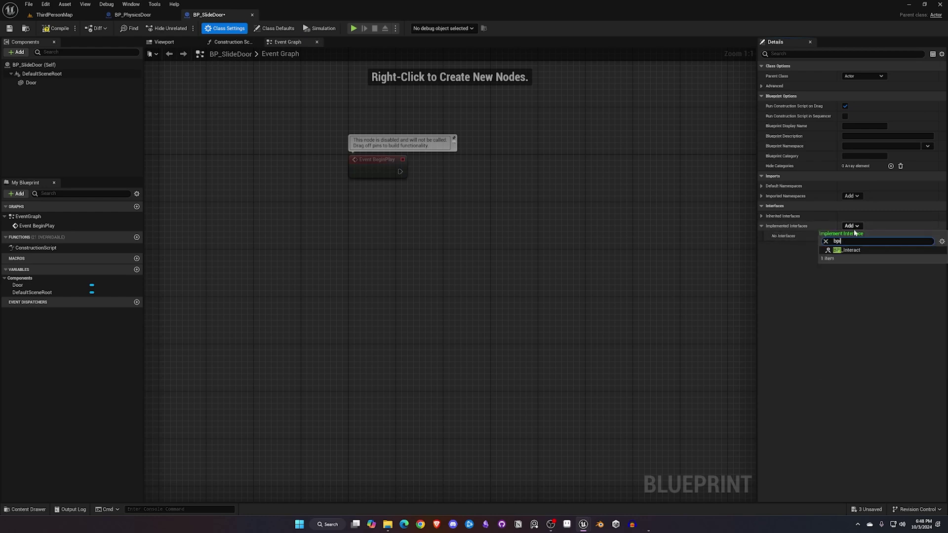
click(839, 250)
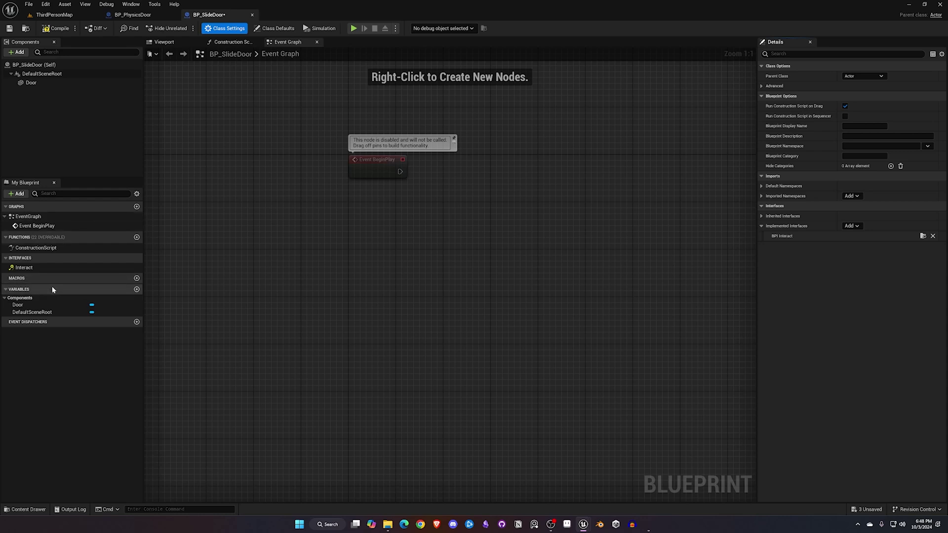
Create a Boolean variable named IsDoorOpen?, and compile and save the Blueprint
click(136, 290)
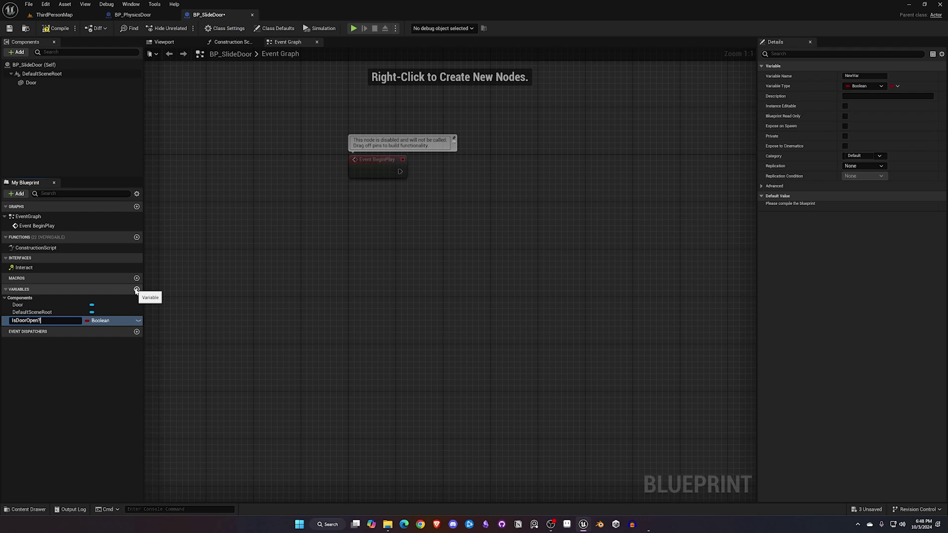
text(IsDoorOpen?)
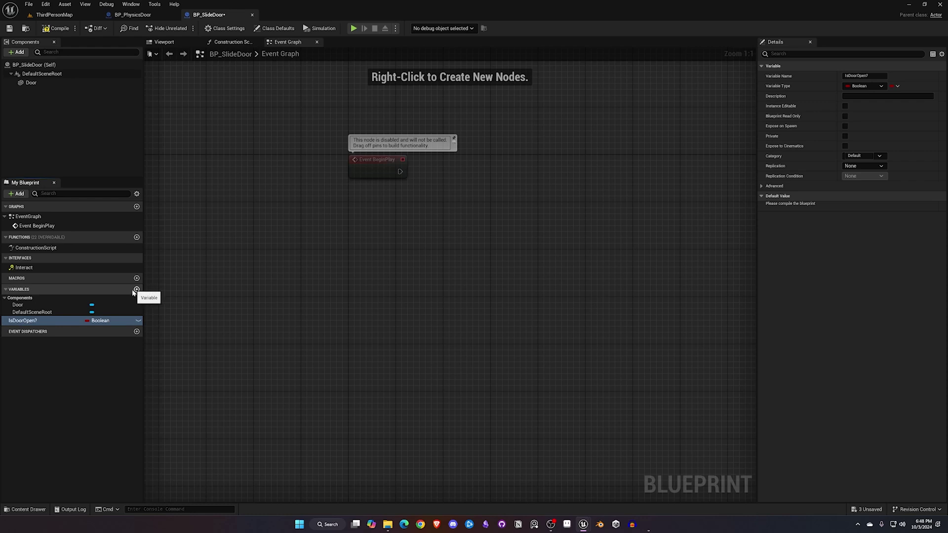
key(Return)
click(54, 29)
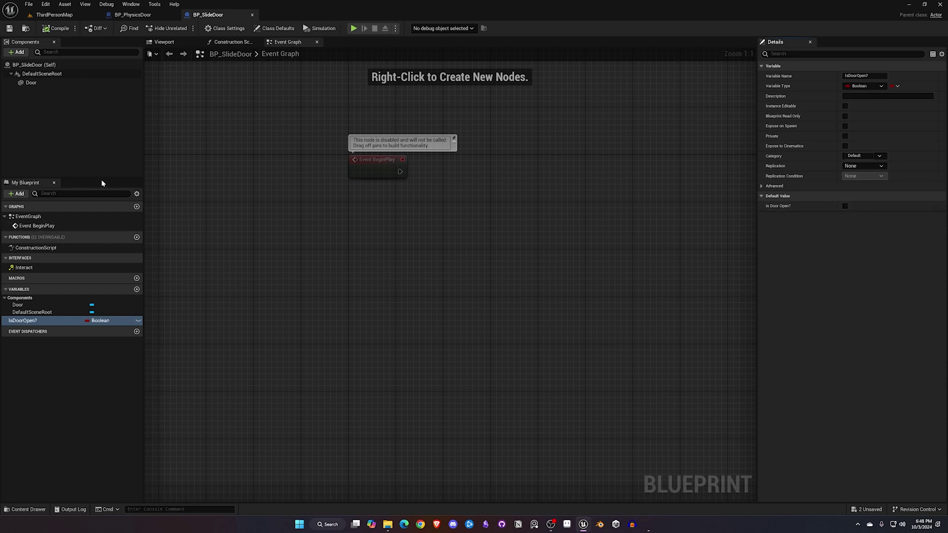
Create a variable named DoorSpeed and set its type to Float
click(137, 290)
text(DoorSpeed)
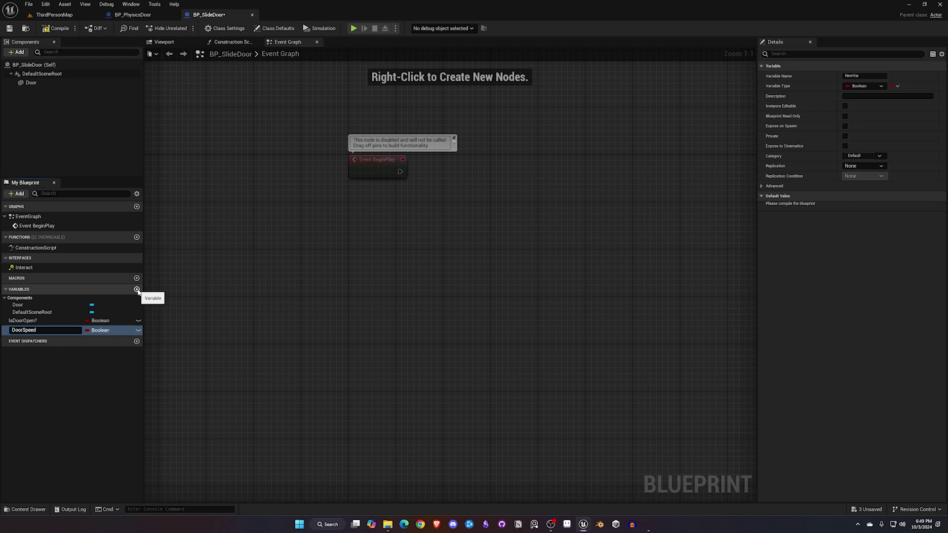
key(Return)
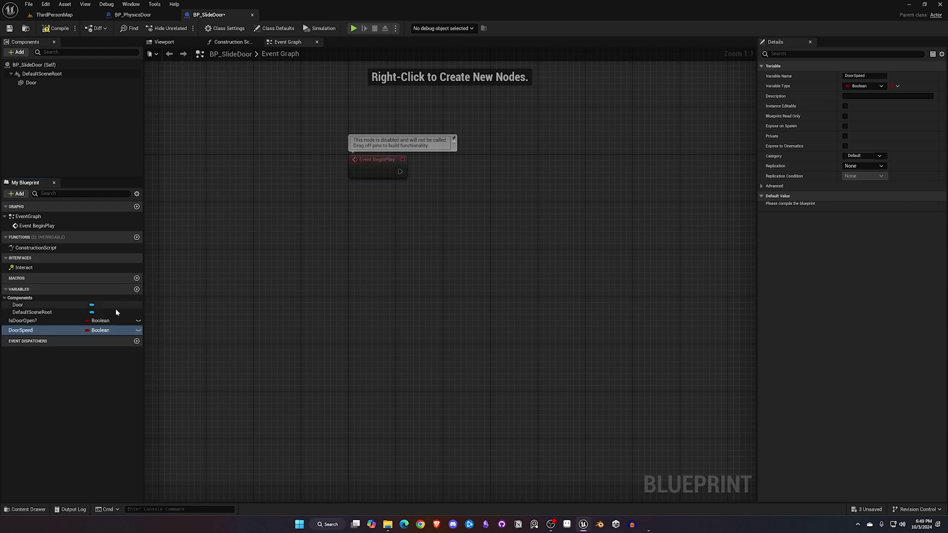
click(114, 331)
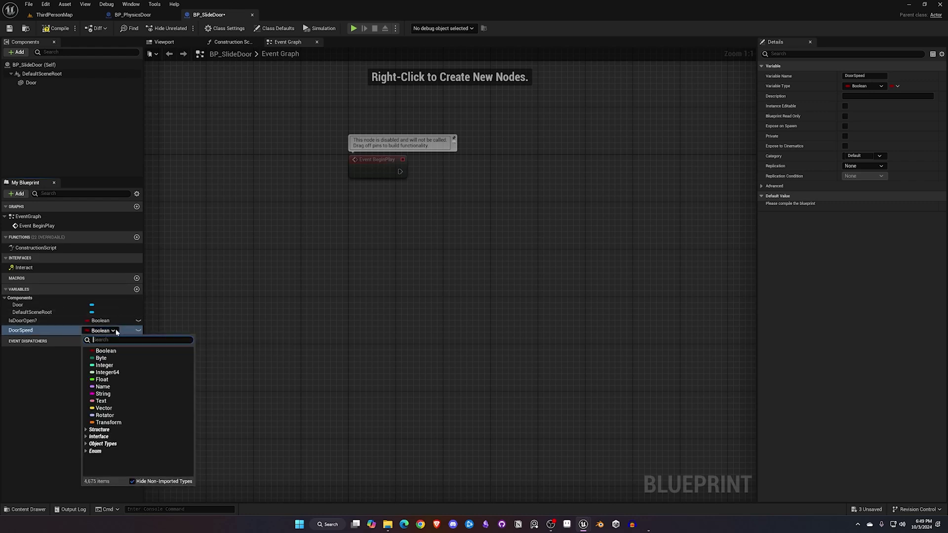
click(115, 379)
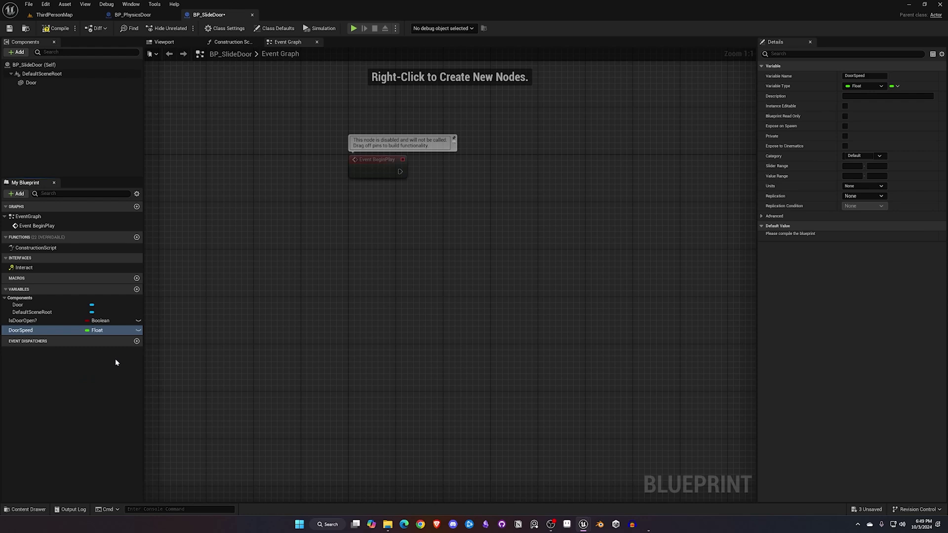
Create another Float variable named OpenDistance
click(137, 289)
text(OpenDistance)
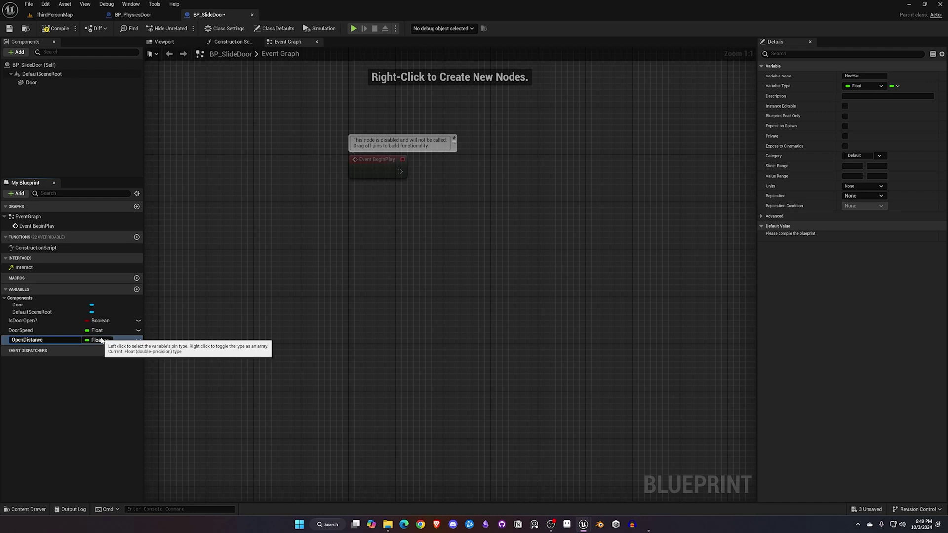
key(Return)
Implement the Interact interface function as an event node placed below Event BeginPlay in the Event Graph
right_drag(403, 244, 345, 207)
right_drag(325, 226, 321, 223)
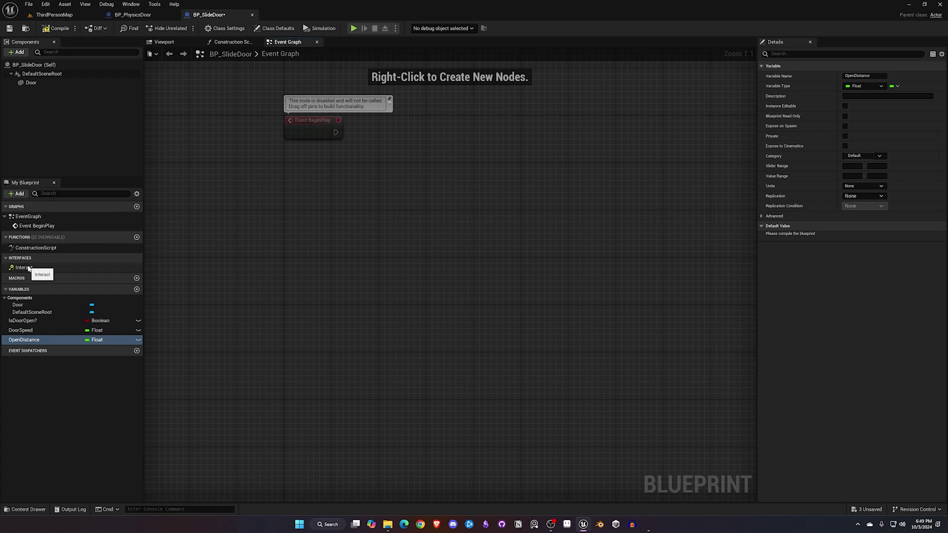
double_click(28, 267)
right_drag(431, 316, 279, 259)
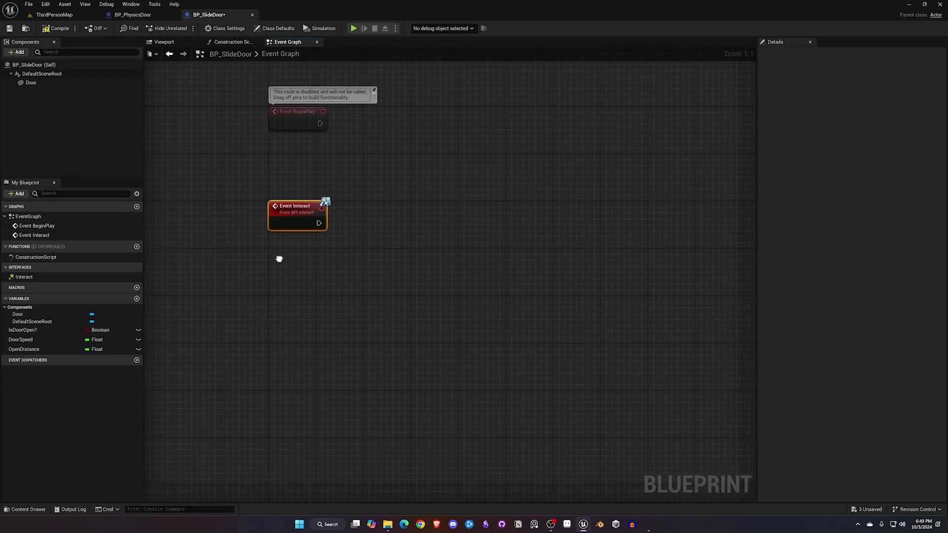
drag(295, 210, 300, 200)
Connect a Branch node to Event Interact's execution output and place a getter for IsDoorOpen? below the two nodes
drag(30, 330, 388, 204)
click(347, 252)
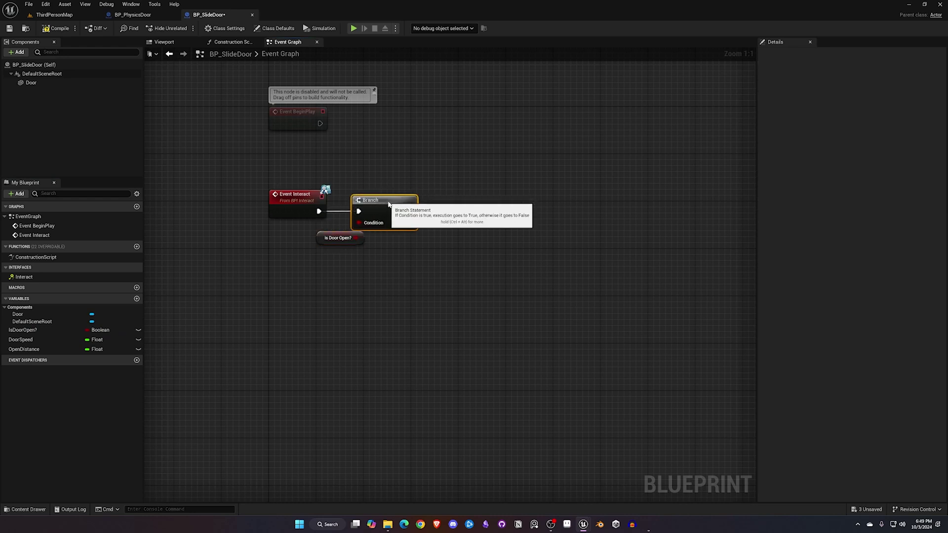
click(319, 240)
drag(318, 240, 295, 241)
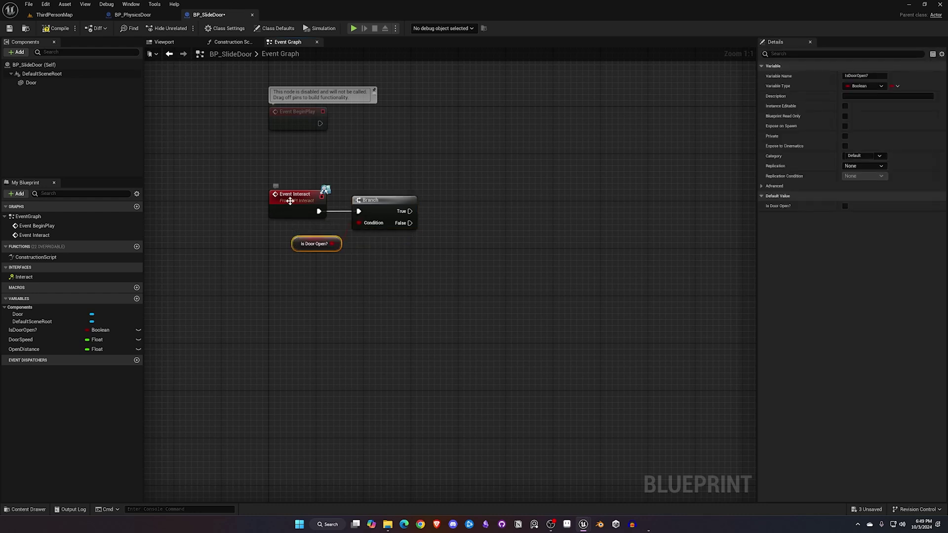
Add a custom event named OpenDoor below the Event Interact nodes
right_drag(392, 254, 345, 253)
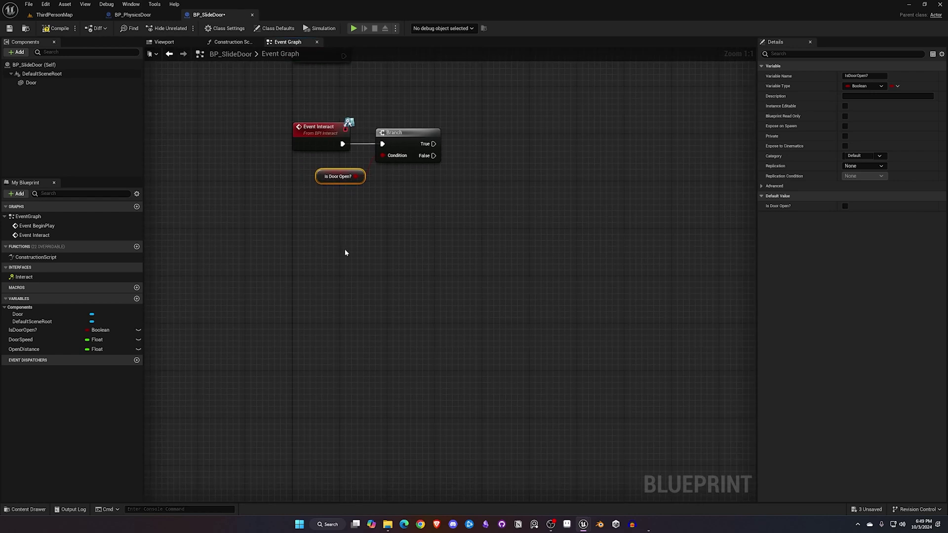
right_click(310, 251)
right_click(308, 240)
text(add custom)
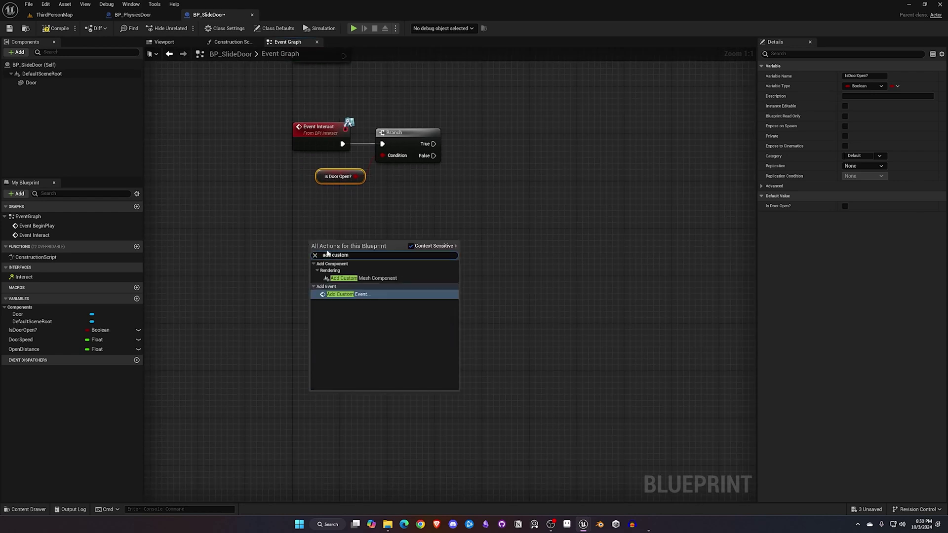
key(Return)
text(O)
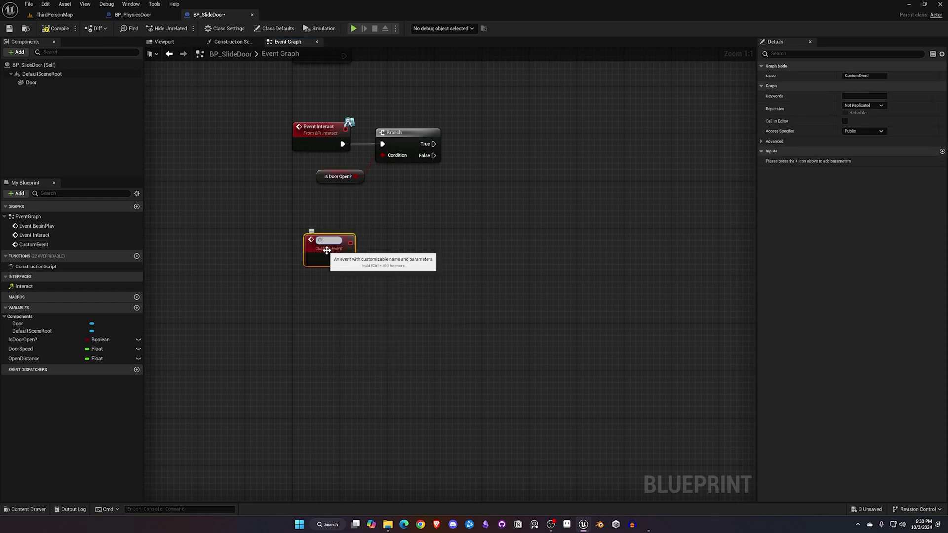
text(penDoor)
key(Return)
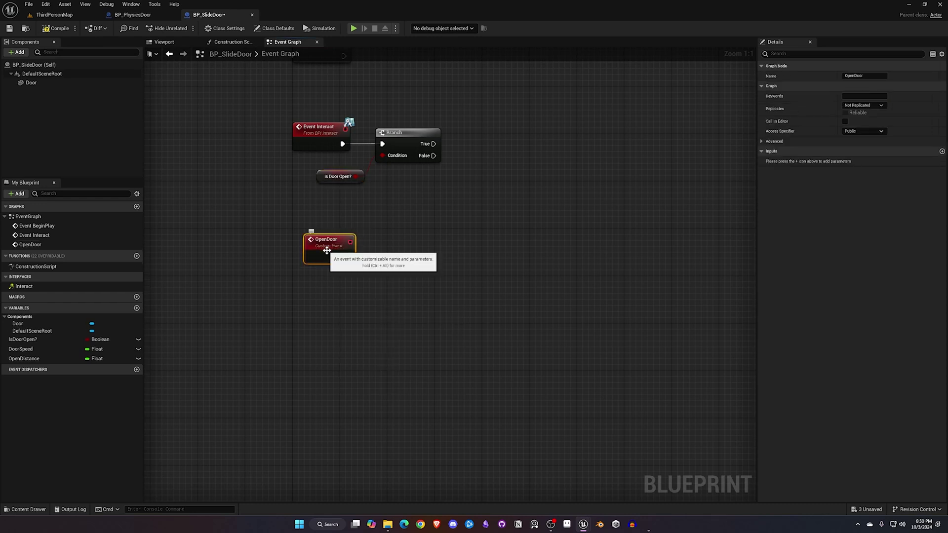
Add a second custom event named ClosedDoor and align it below the OpenDoor event
right_click(323, 359)
text(add custom)
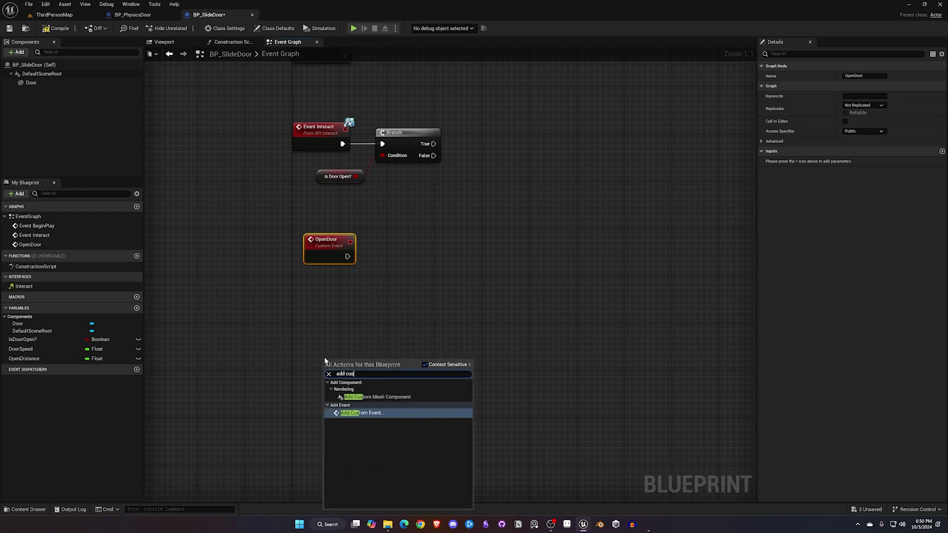
key(Return)
text(Cl)
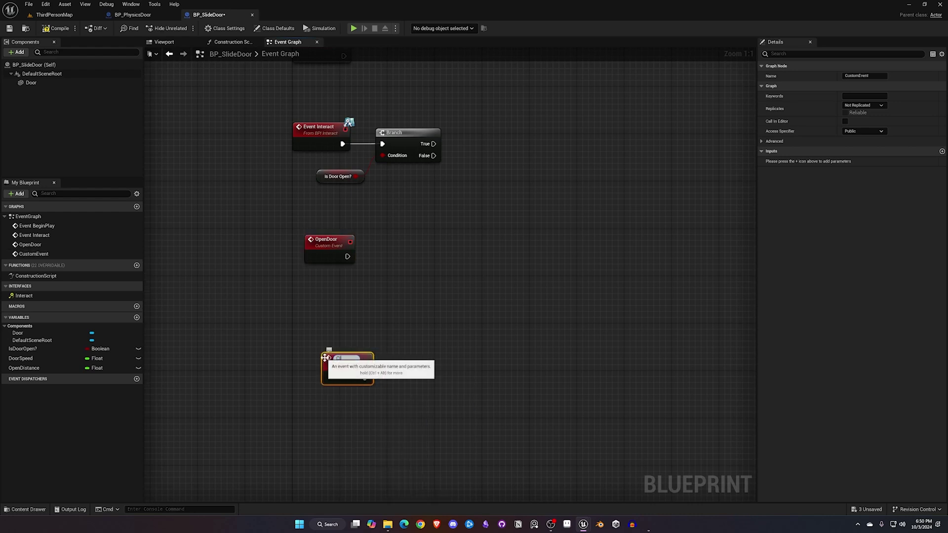
text(osedDoor)
key(Return)
drag(329, 362, 311, 338)
Add a Closed Door call to the True output of the Branch after Event Interact
right_drag(413, 253, 352, 283)
right_drag(309, 228, 332, 247)
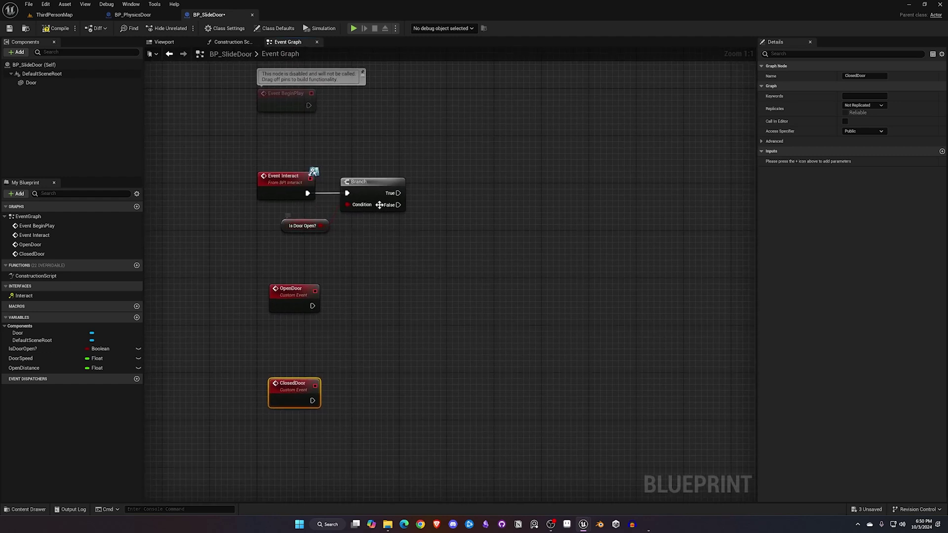
drag(398, 193, 441, 161)
text(close)
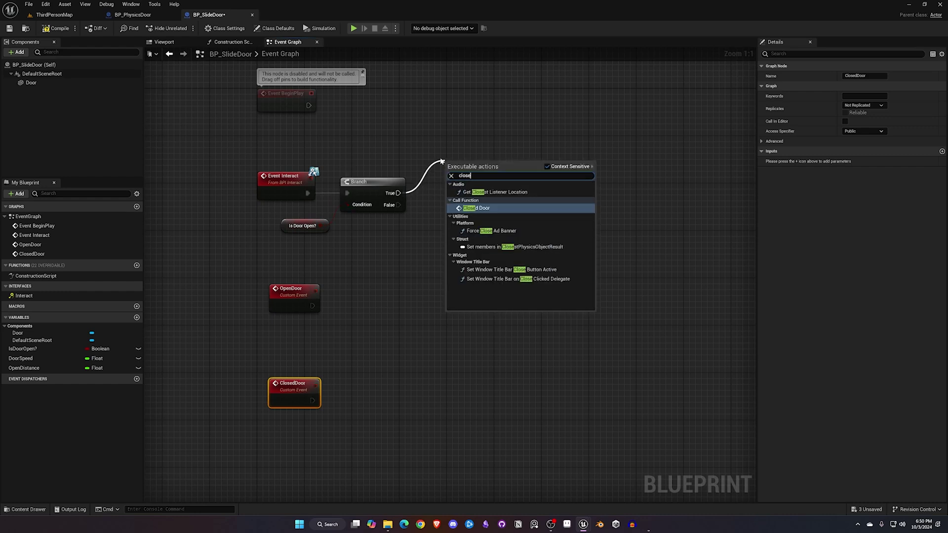
key(Return)
drag(459, 161, 460, 156)
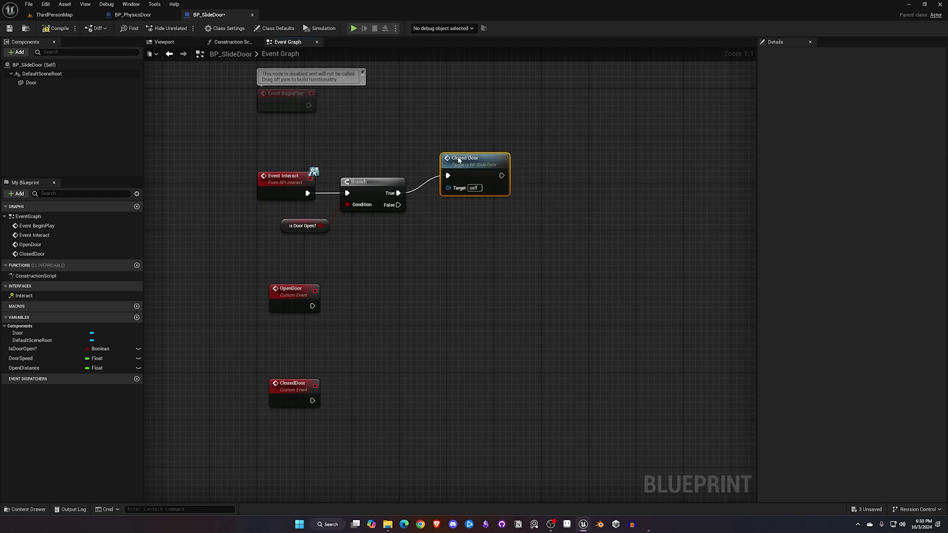
Add an Open Door call to the Branch's False output and arrange the two call nodes one above the other
drag(398, 205, 443, 232)
text(open)
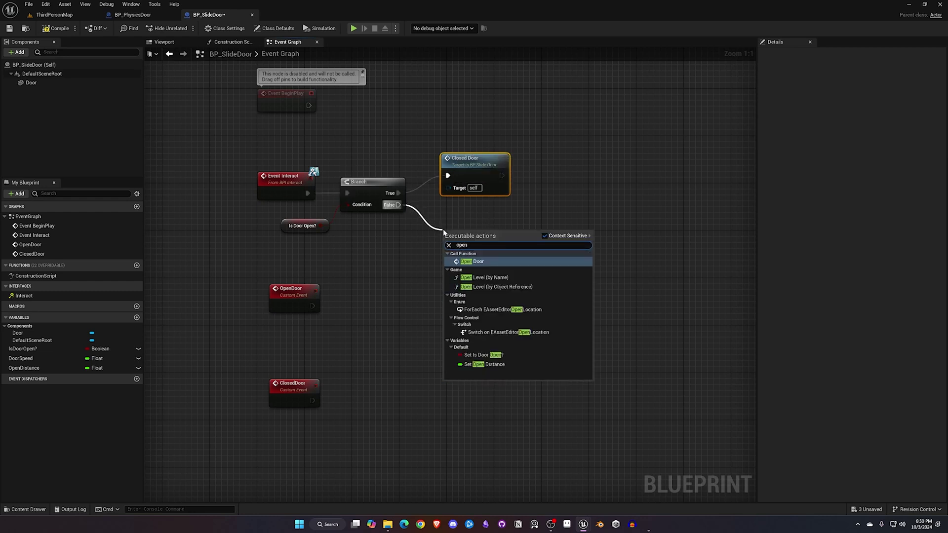
key(Return)
drag(481, 230, 476, 211)
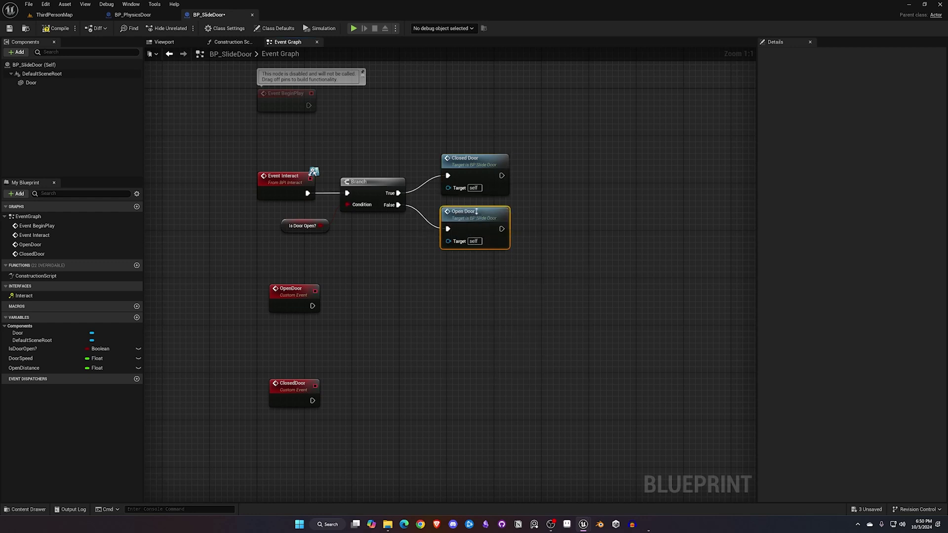
drag(476, 160, 477, 166)
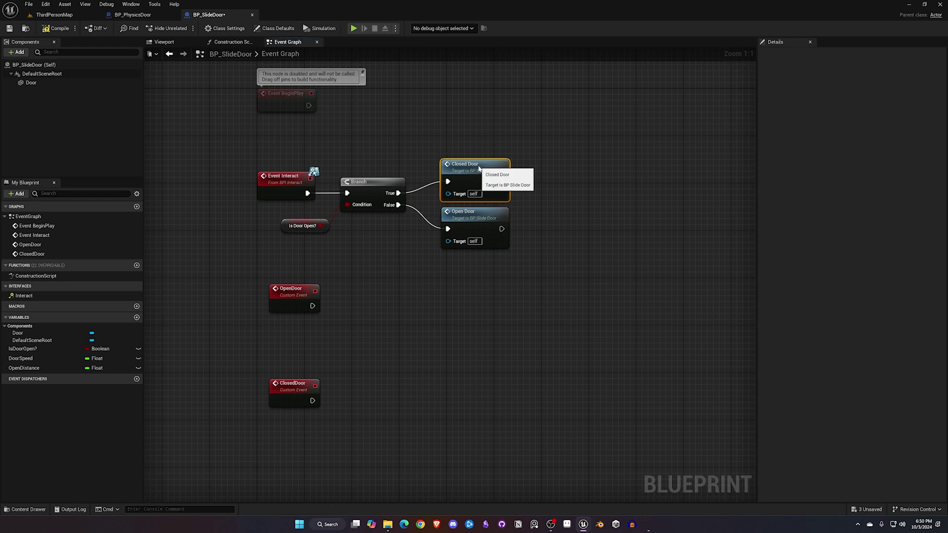
Connect a SET IsDoorOpen? node to the OpenDoor event and set its value to true
click(416, 300)
right_drag(423, 316, 374, 218)
drag(256, 194, 256, 207)
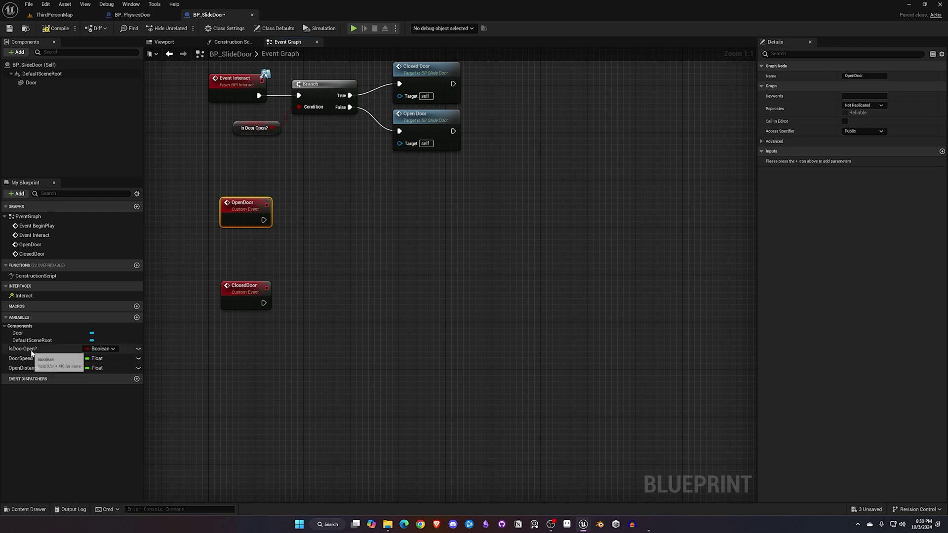
drag(31, 352, 305, 221)
click(343, 232)
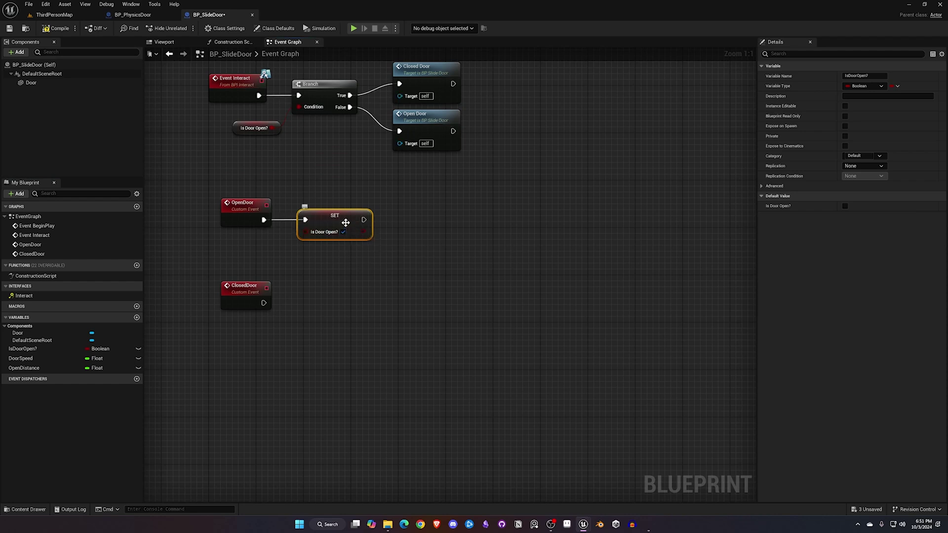
Add a Timeline named MoveDoor after the SET IsDoorOpen? node, connected to its Play input
right_drag(372, 283, 327, 279)
drag(317, 216, 385, 216)
text(Timeli)
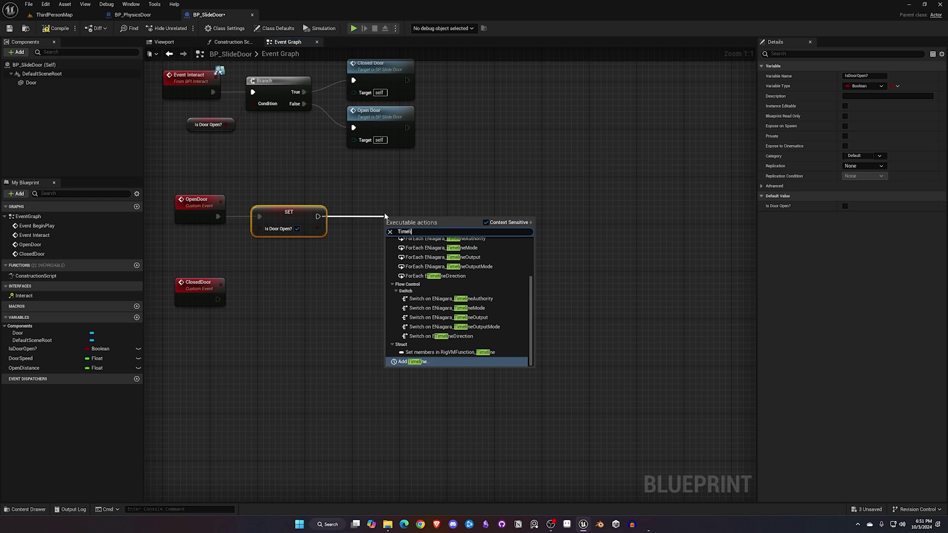
click(413, 362)
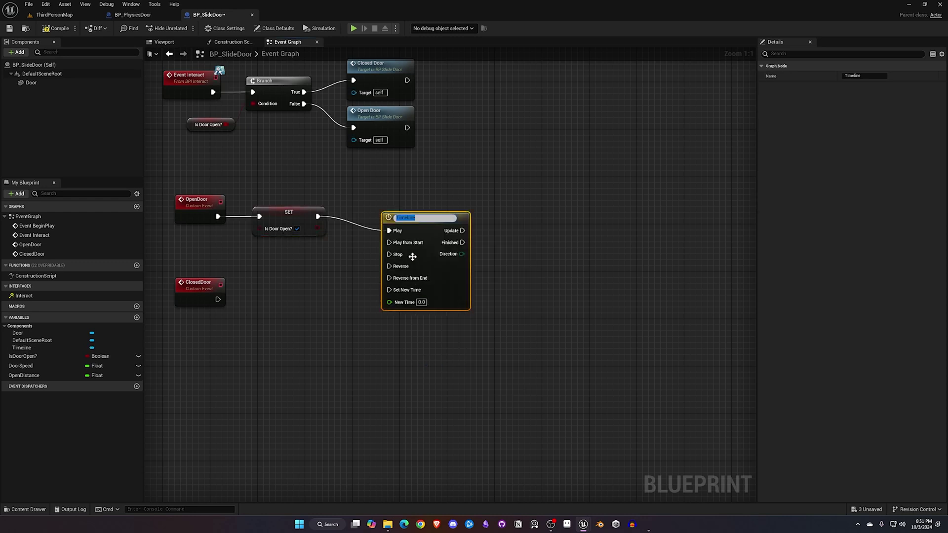
text(MoveD)
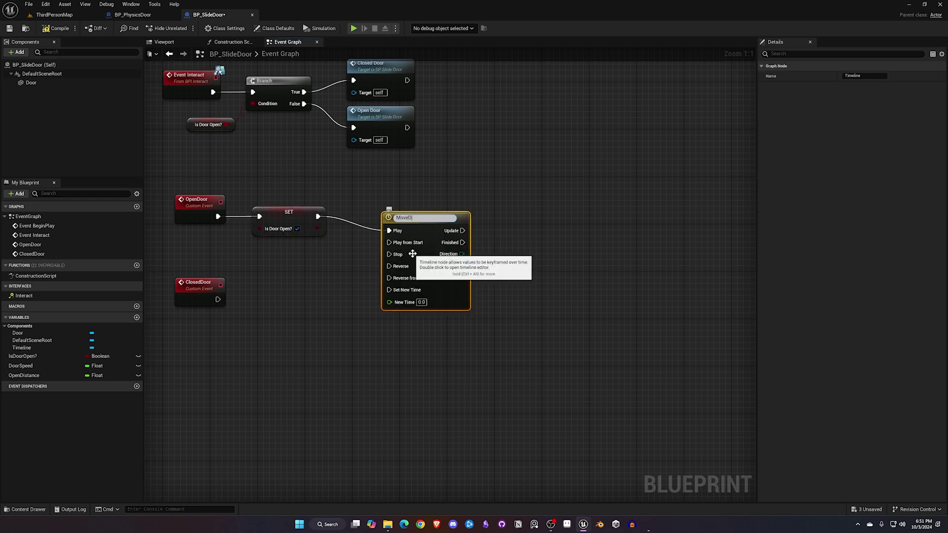
text(oor)
key(Return)
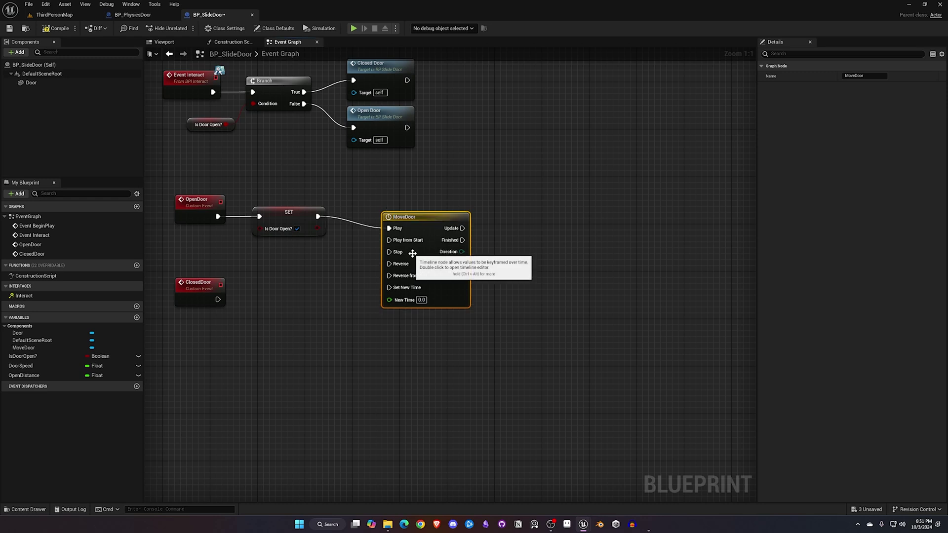
Add a float track named Amount to the MoveDoor timeline and set the timeline length to 2.5
double_click(417, 220)
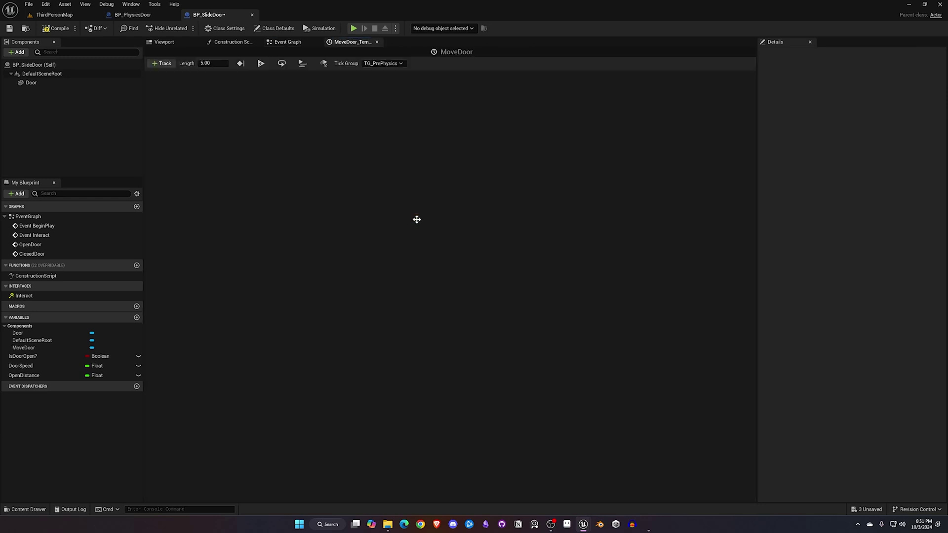
click(169, 66)
click(177, 74)
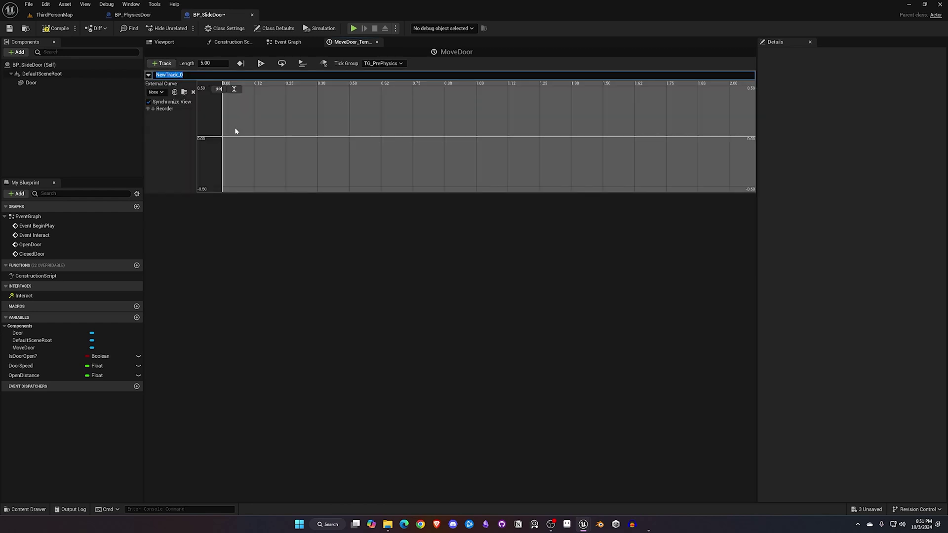
text(Amount)
key(Return)
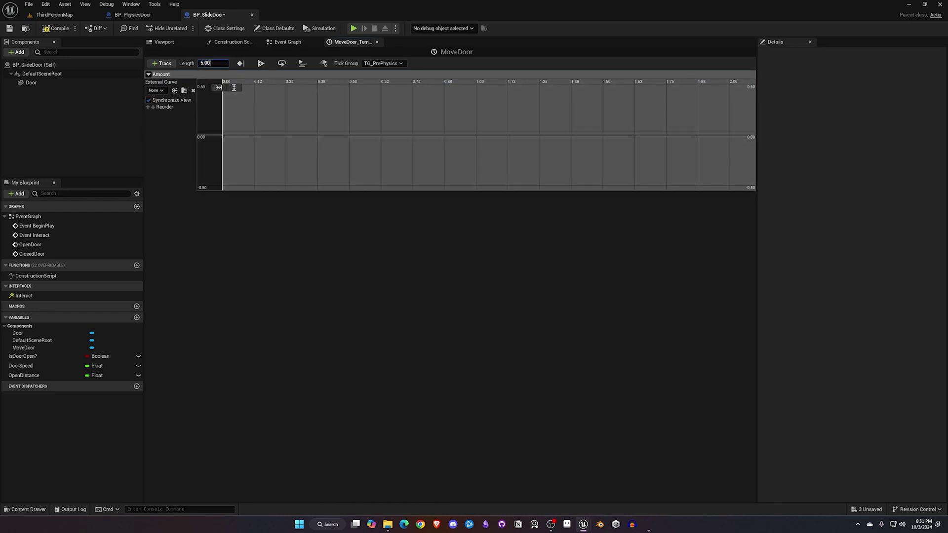
click(197, 64)
text(2.5)
key(Return)
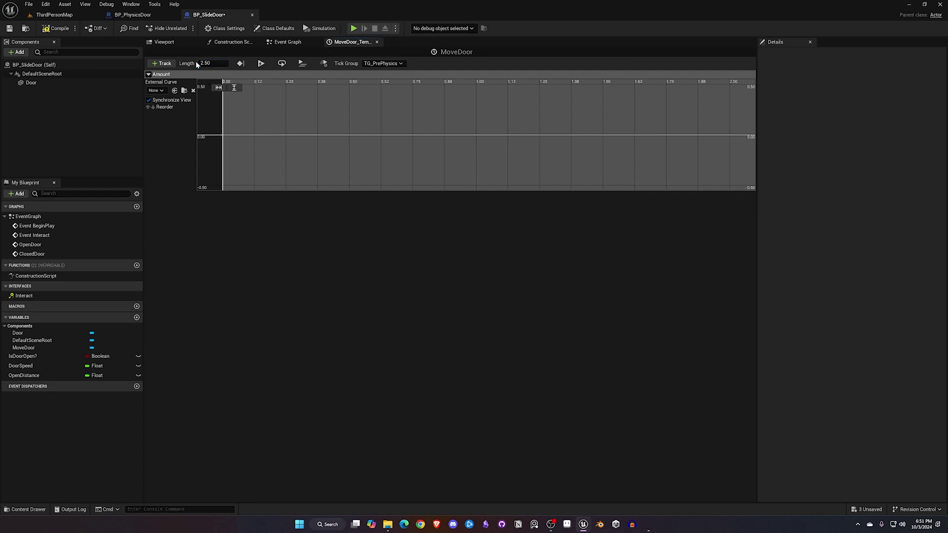
Add a first key to the Amount curve at time 0 with value 0
right_click(230, 135)
click(247, 146)
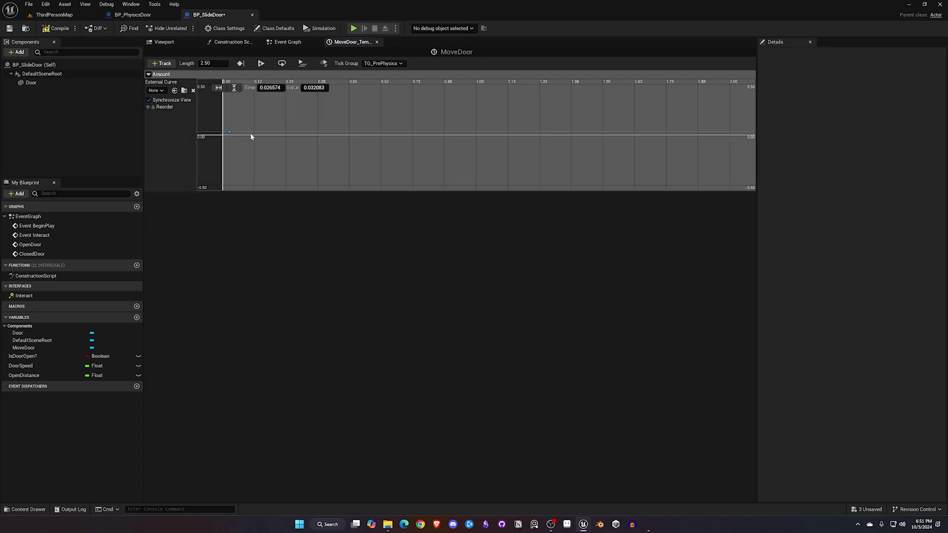
click(266, 88)
text(0)
click(314, 88)
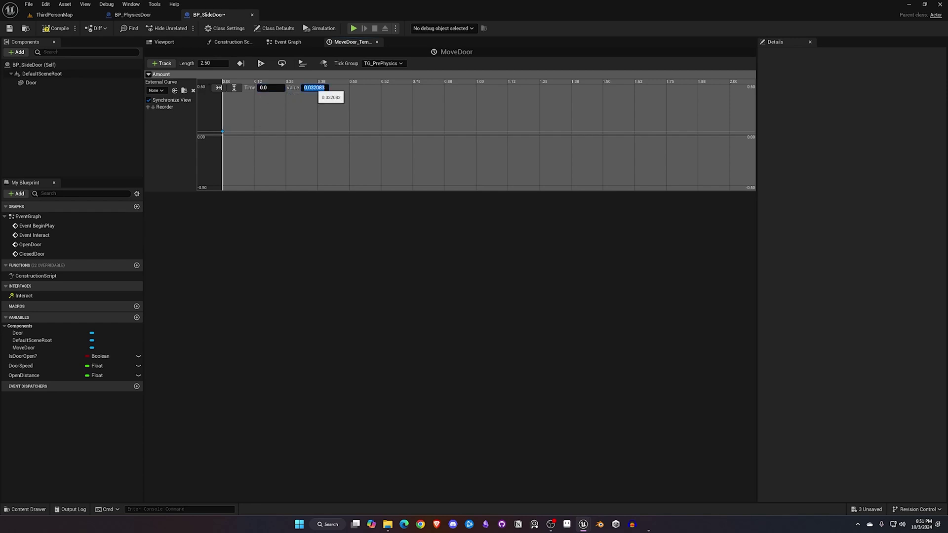
text(0)
key(Return)
Add a second key to the Amount curve at time 2.5 with value 1
right_click(258, 131)
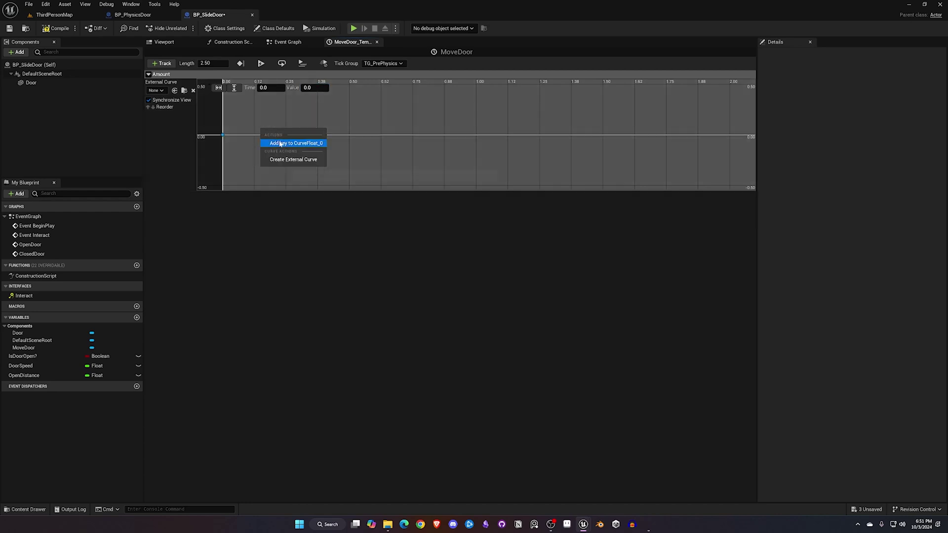
click(276, 142)
click(262, 89)
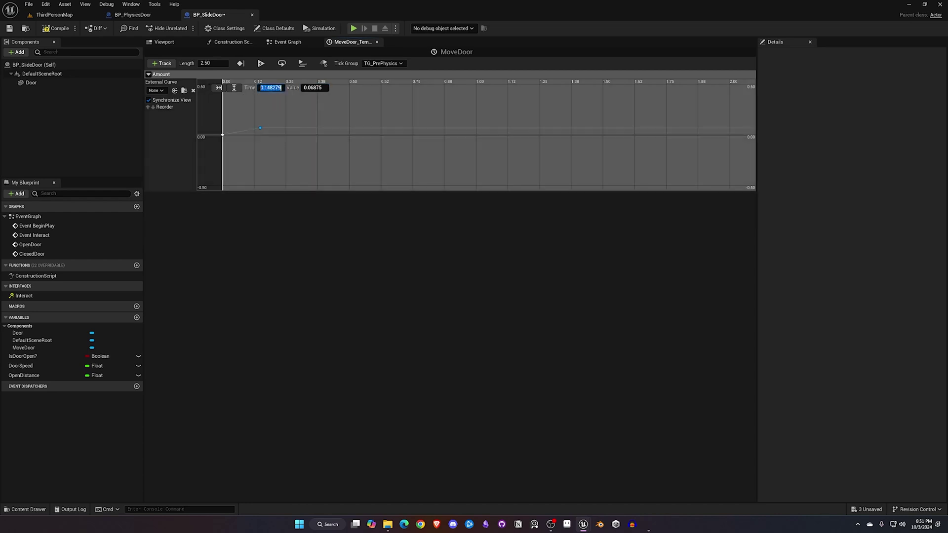
text(2.5)
key(Return)
click(312, 88)
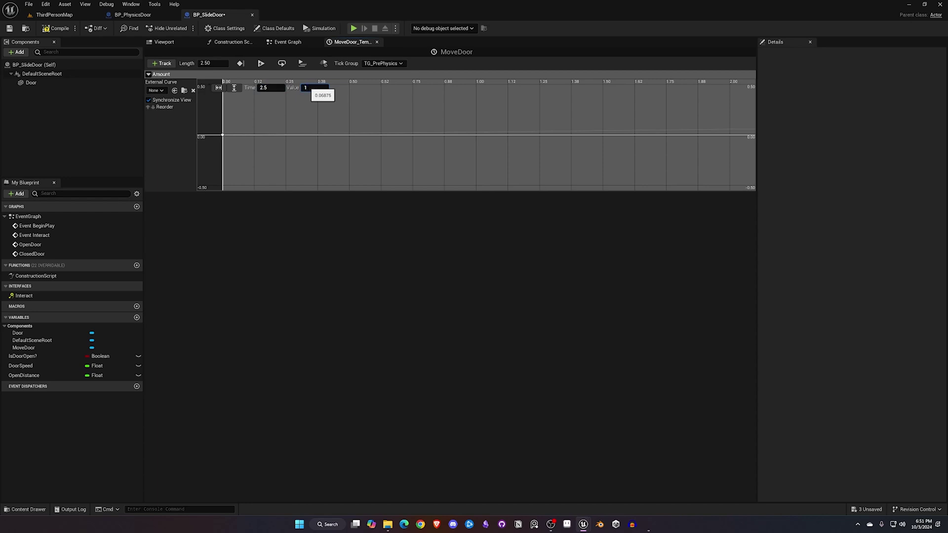
key(Return)
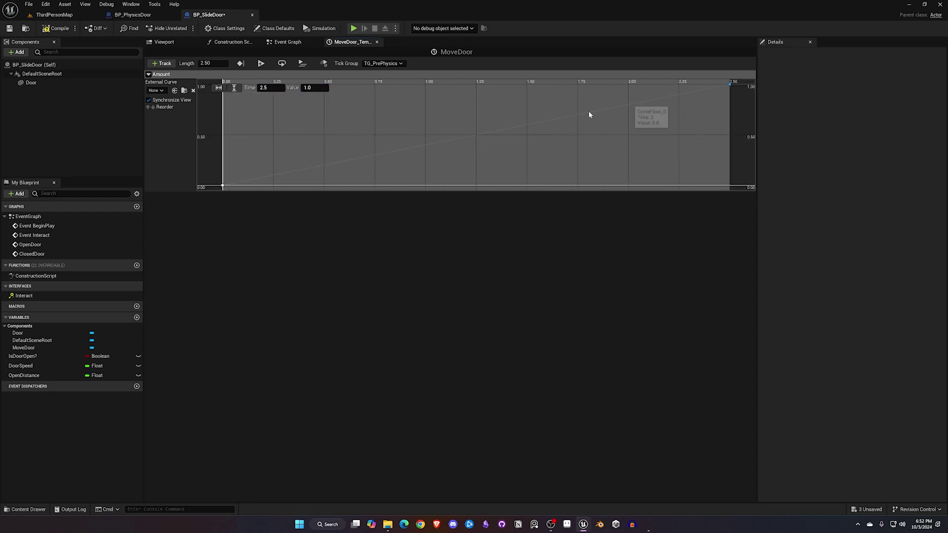
Change the interpolation of both Amount keys to a smooth curve that eases in and out
shift+click(222, 186)
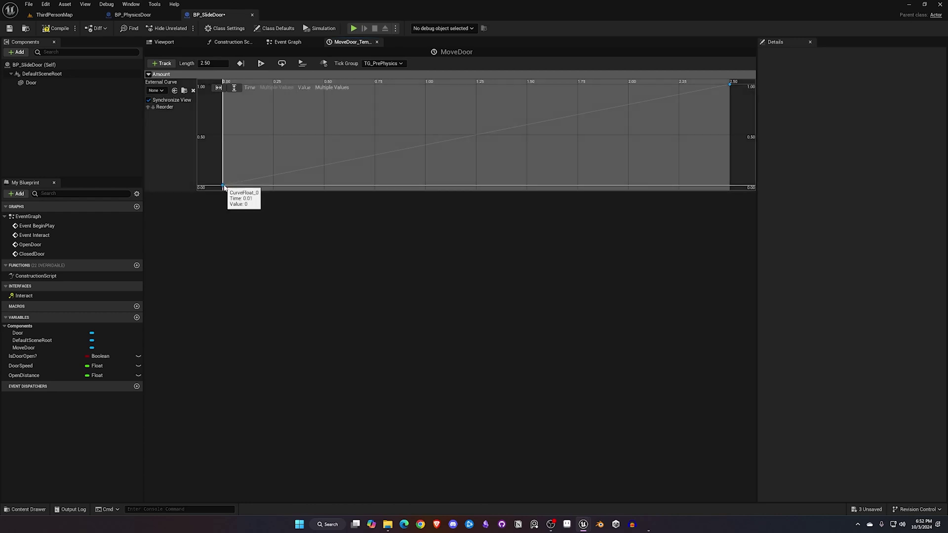
right_click(223, 187)
click(254, 204)
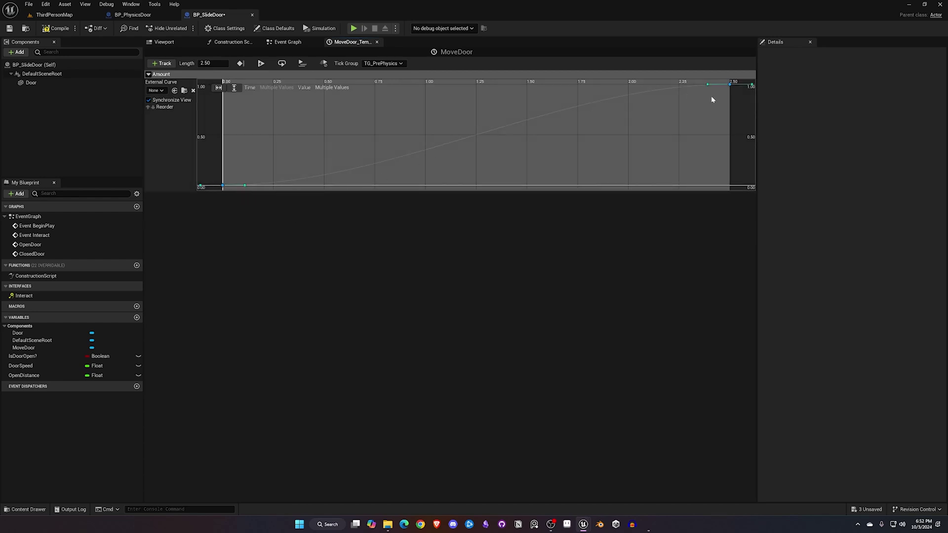
Compile and save the Blueprint and close the MoveDoor timeline editor
click(399, 175)
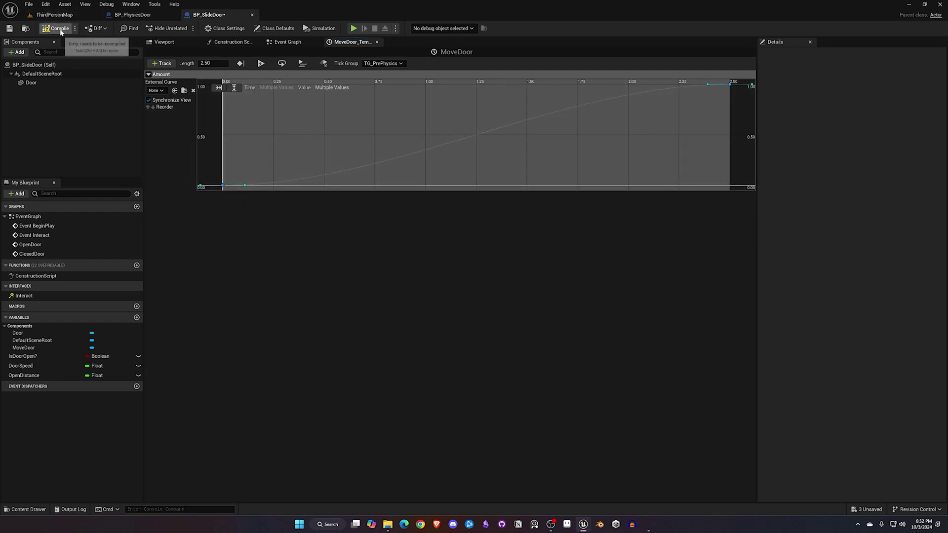
click(10, 29)
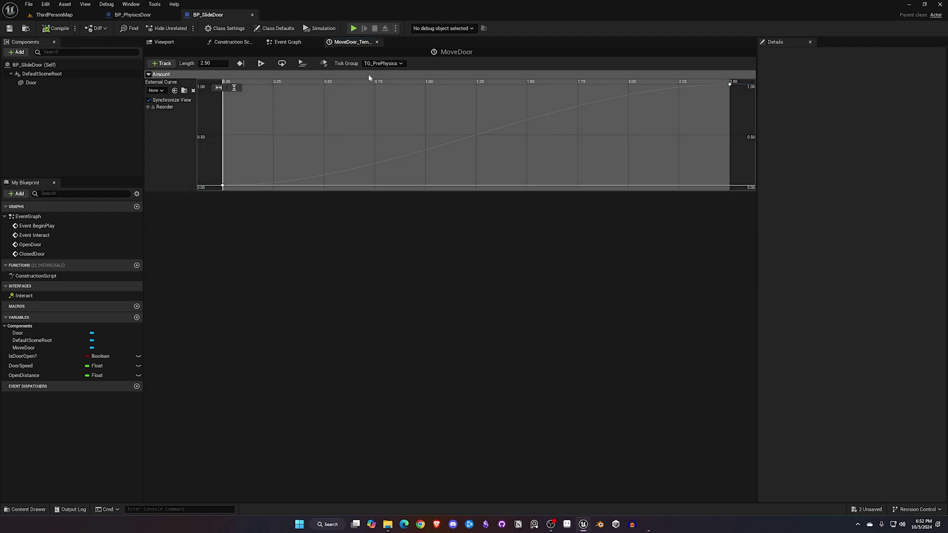
click(377, 41)
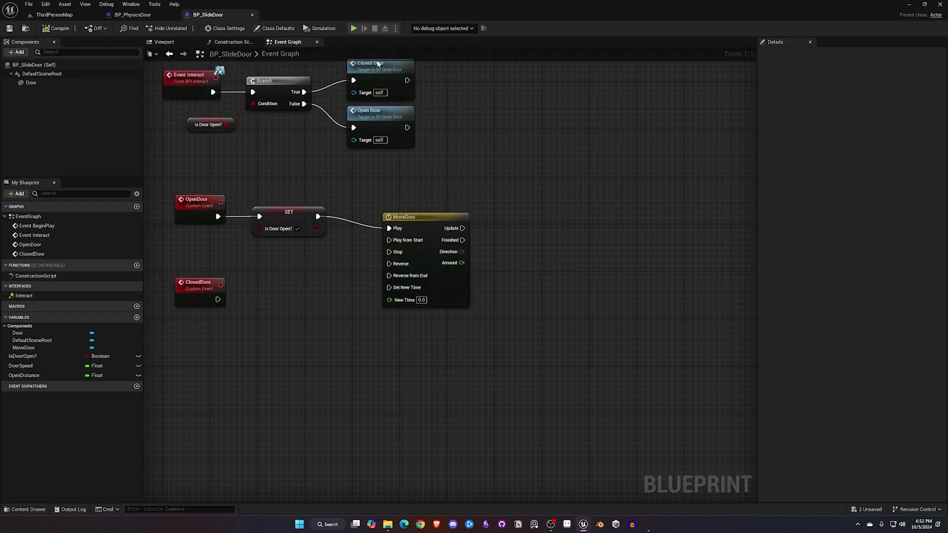
Align the MoveDoor timeline with the SET node and add a Lerp node whose Alpha is driven by the Amount output
drag(416, 216, 392, 205)
right_drag(440, 251, 426, 220)
drag(427, 220, 496, 252)
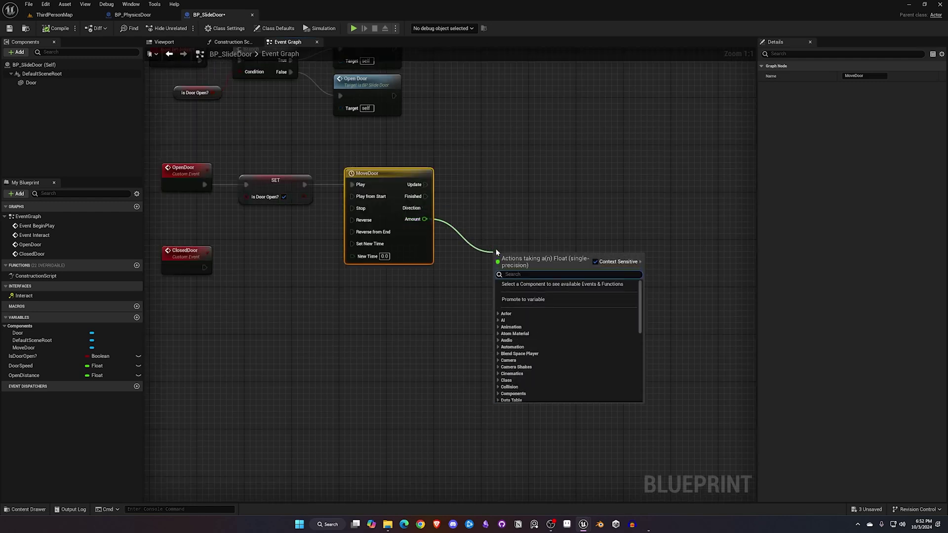
text(Le)
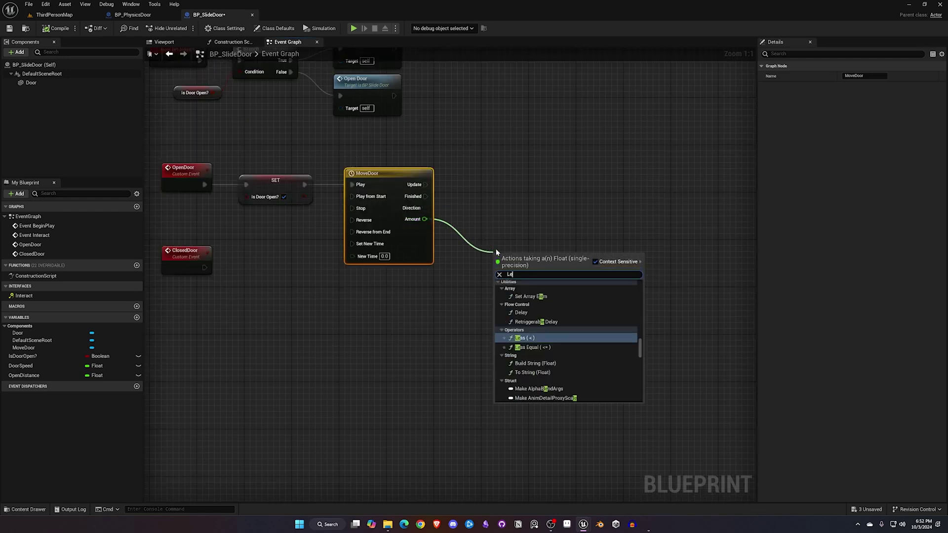
text(rp)
key(Return)
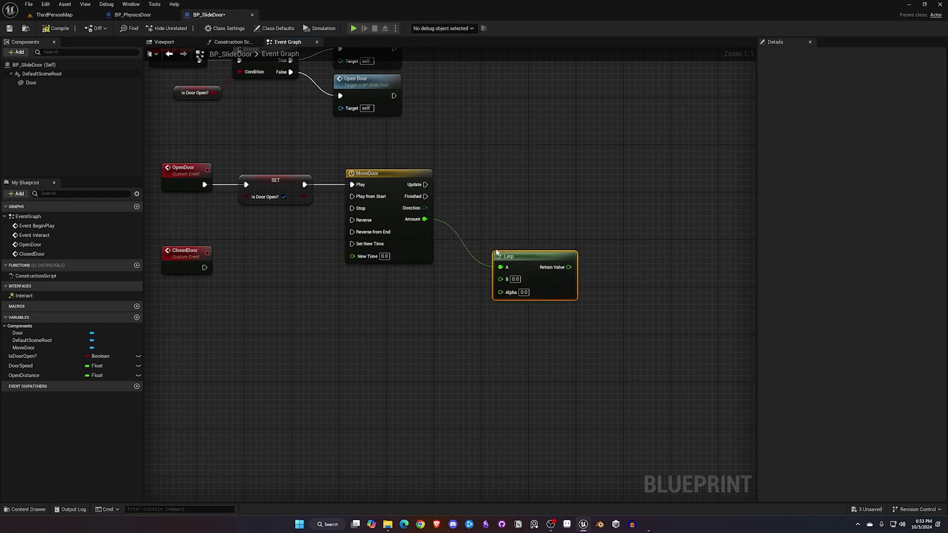
drag(532, 253, 533, 226)
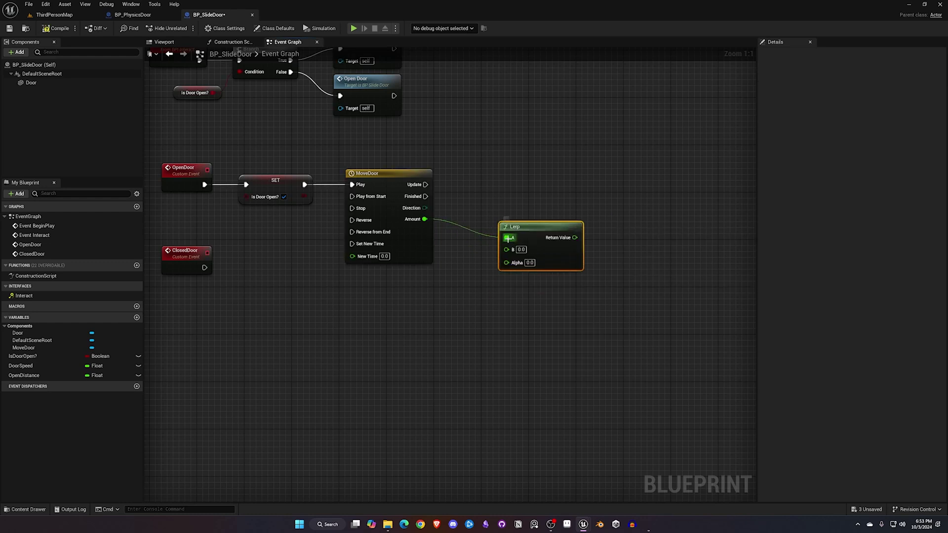
alt+click(505, 237)
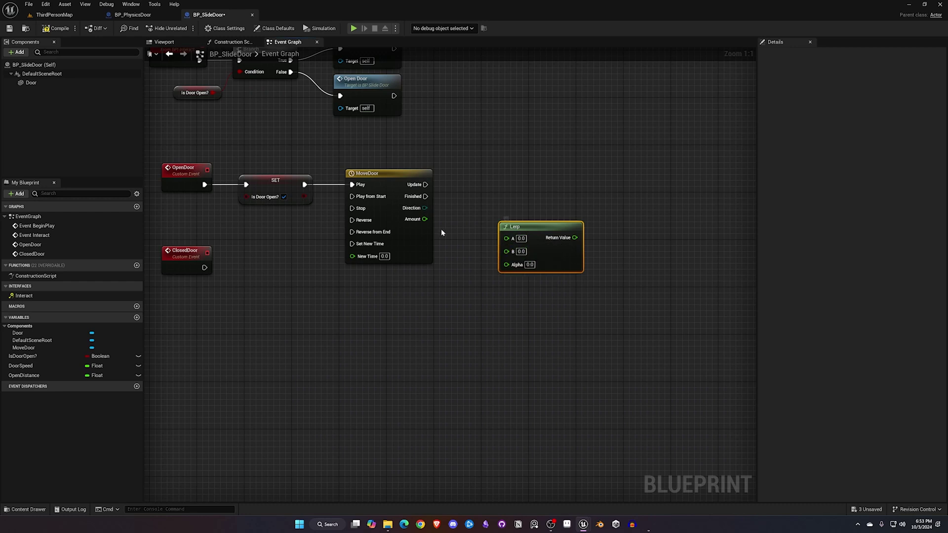
drag(425, 220, 506, 264)
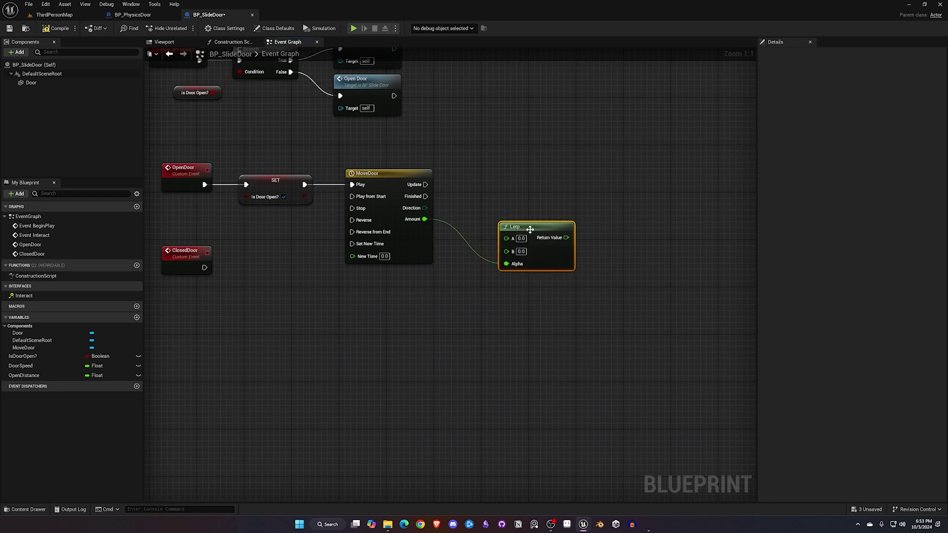
Set the default value of the OpenDistance variable to 100
click(28, 378)
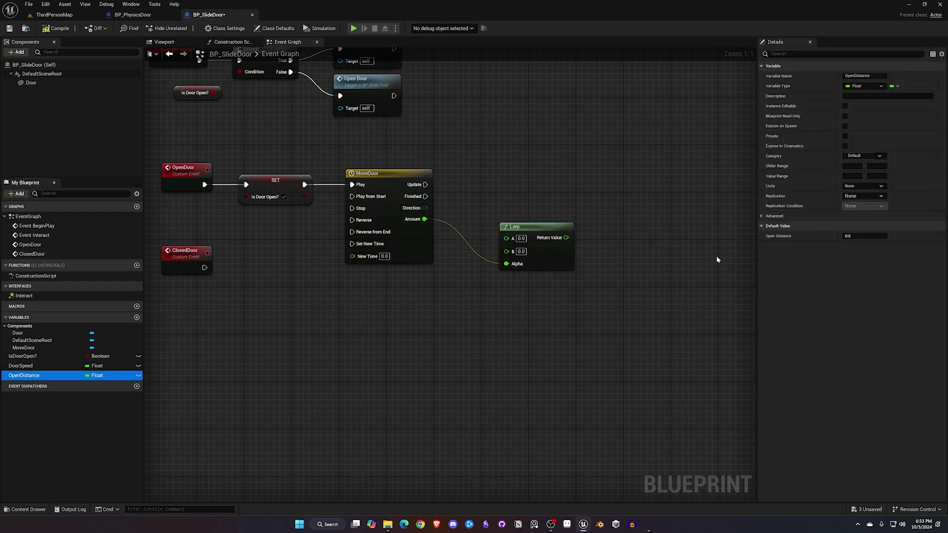
click(845, 235)
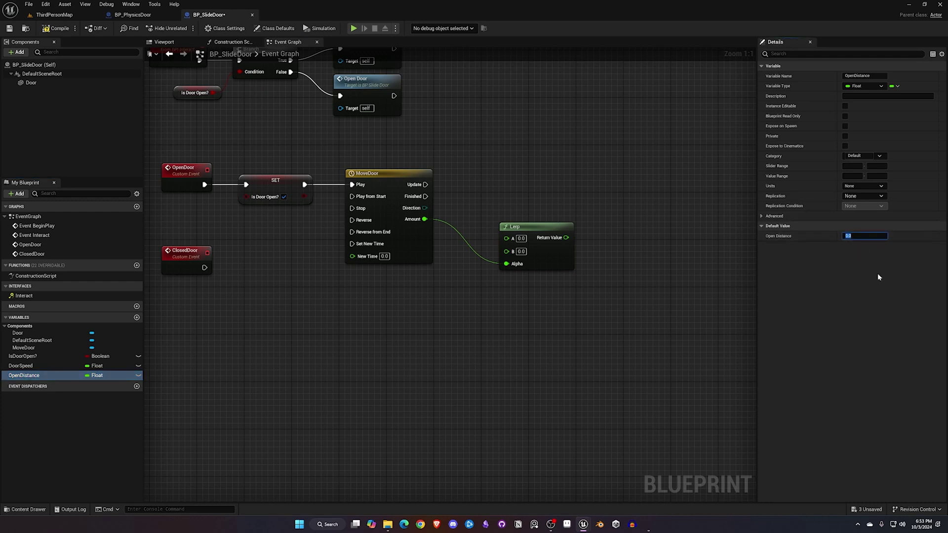
text(1)
key(Return)
Feed the OpenDistance variable into the Lerp node's B input and place its getter above the Lerp, beside the timeline
drag(29, 376, 504, 254)
drag(440, 256, 449, 206)
right_drag(463, 277, 459, 285)
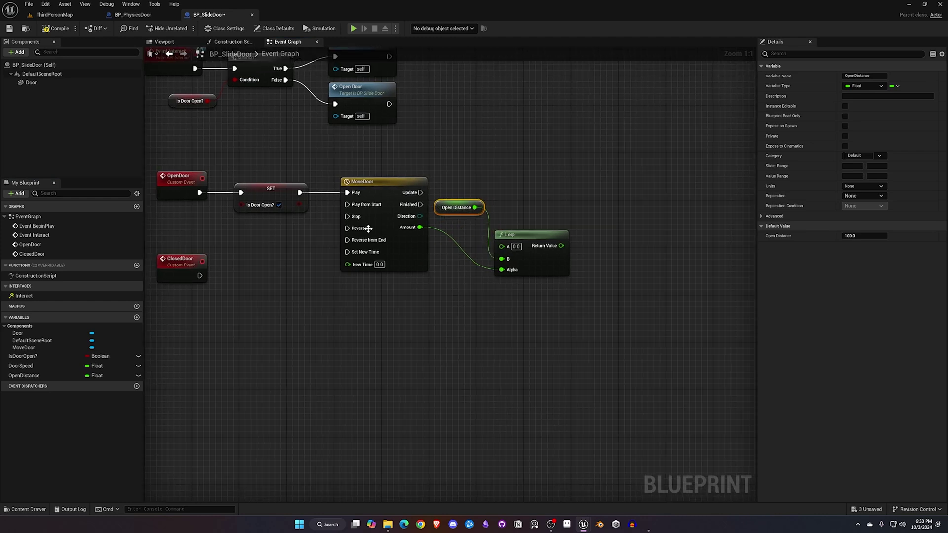
Add an Arrow component to the sliding door Blueprint and name it Open Direction
click(163, 42)
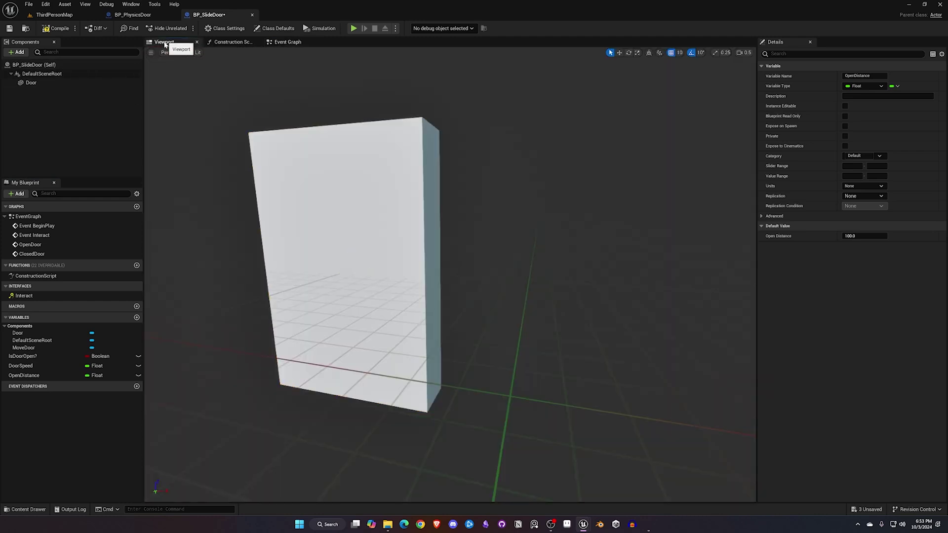
click(18, 53)
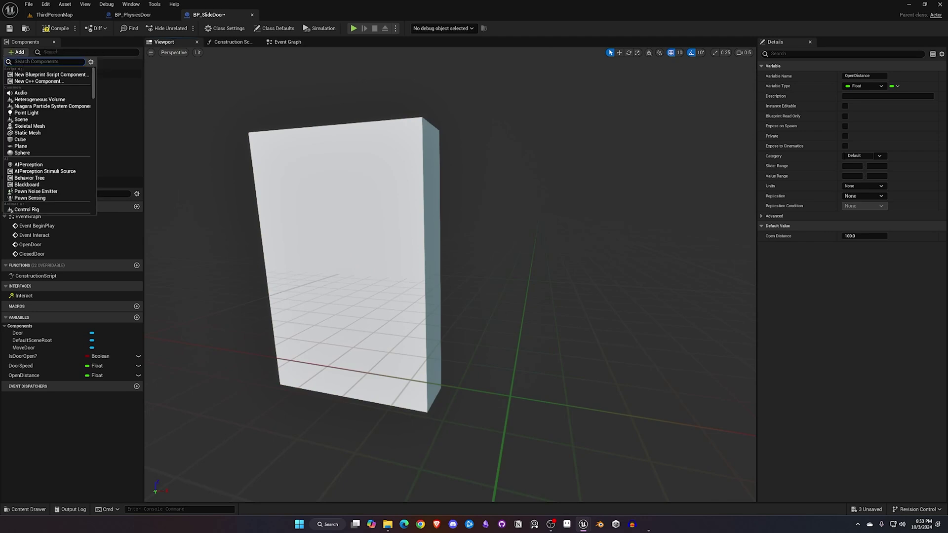
text(Arrow)
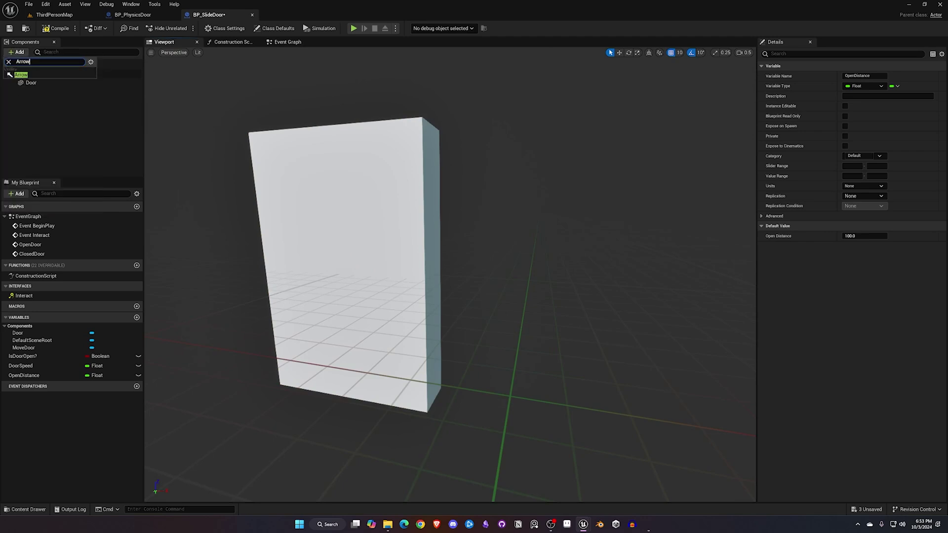
key(Return)
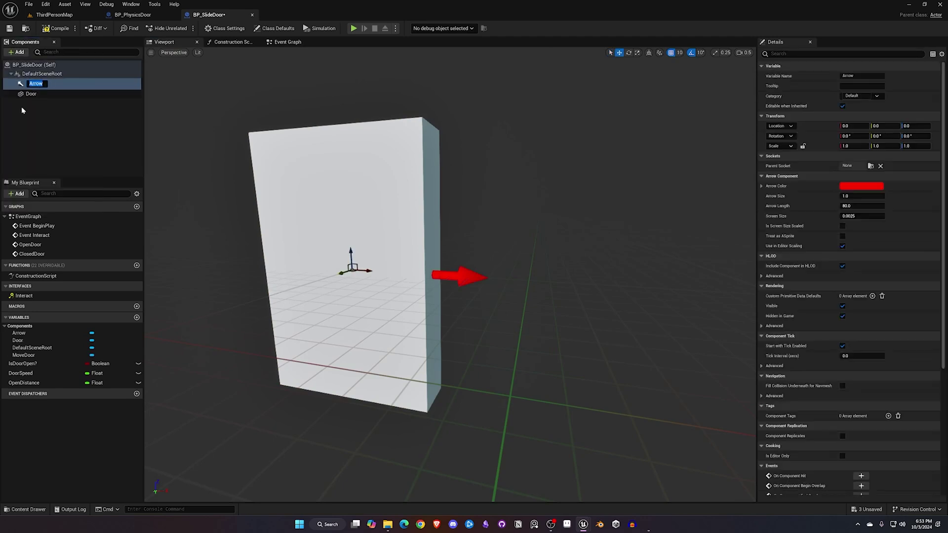
text(Open Di)
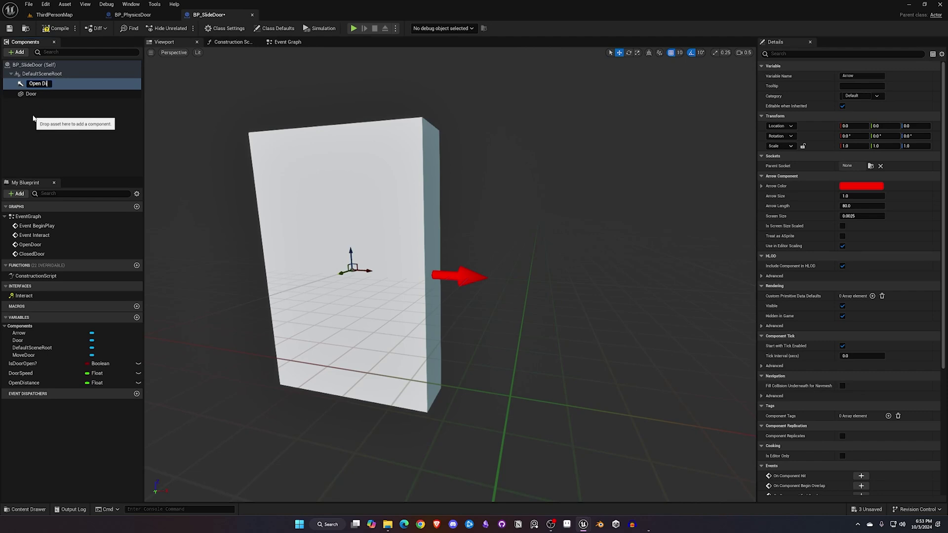
text(rection)
key(Return)
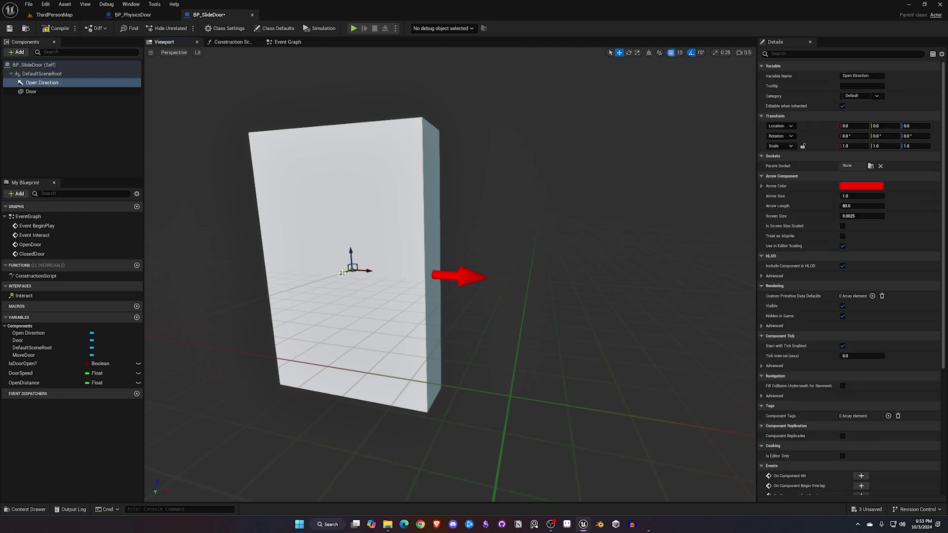
Move the Open Direction arrow to 20 on the Y axis, in front of the door, and compile and save the Blueprint
drag(340, 274, 322, 286)
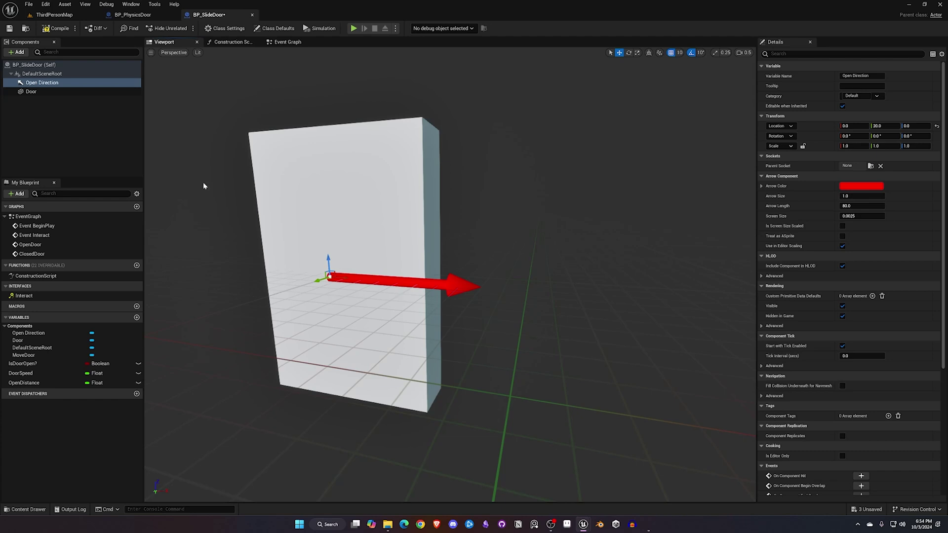
click(55, 31)
In the Event Graph, add an Open Direction reference below the timeline and get its Relative Rotation
click(286, 41)
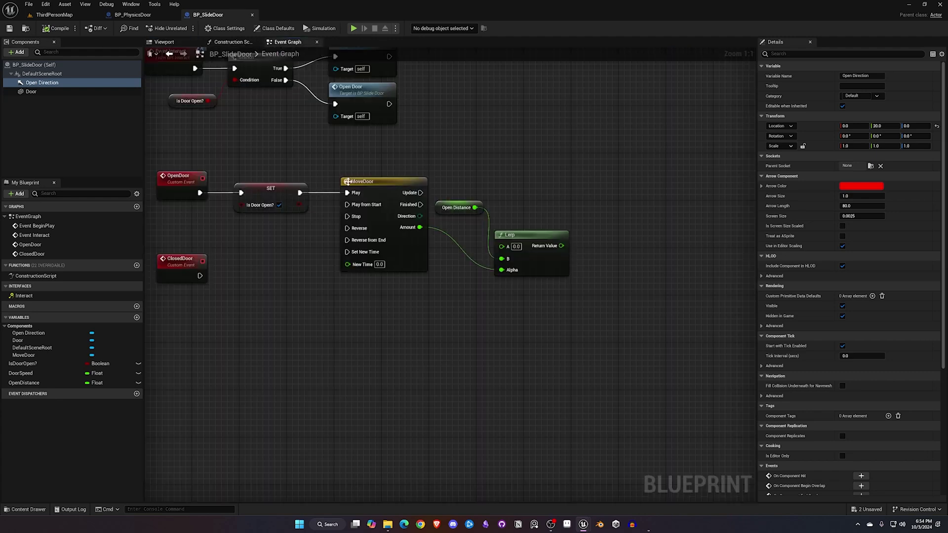
right_drag(422, 180, 322, 141)
drag(42, 82, 238, 153)
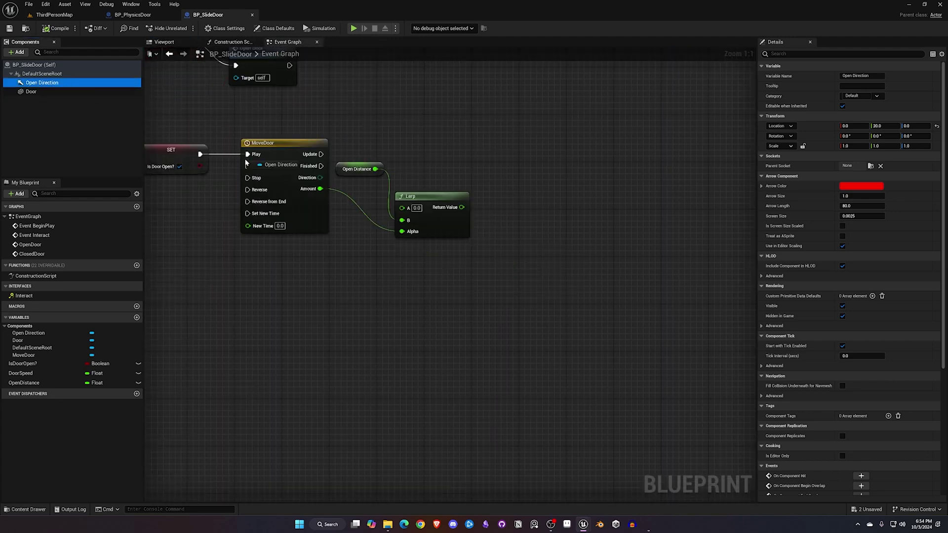
drag(274, 270, 368, 267)
text(relative to)
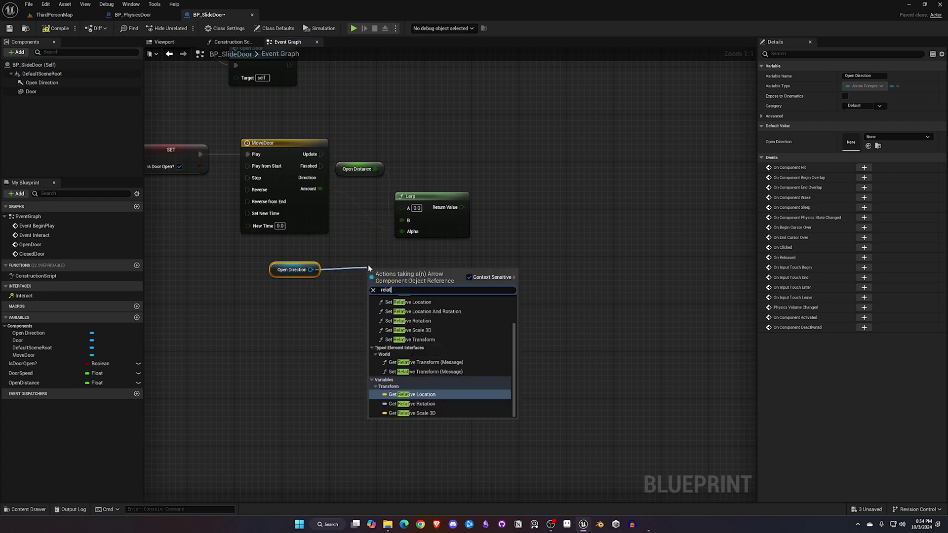
key(BackSpace)
key(BackSpace)
text(ro)
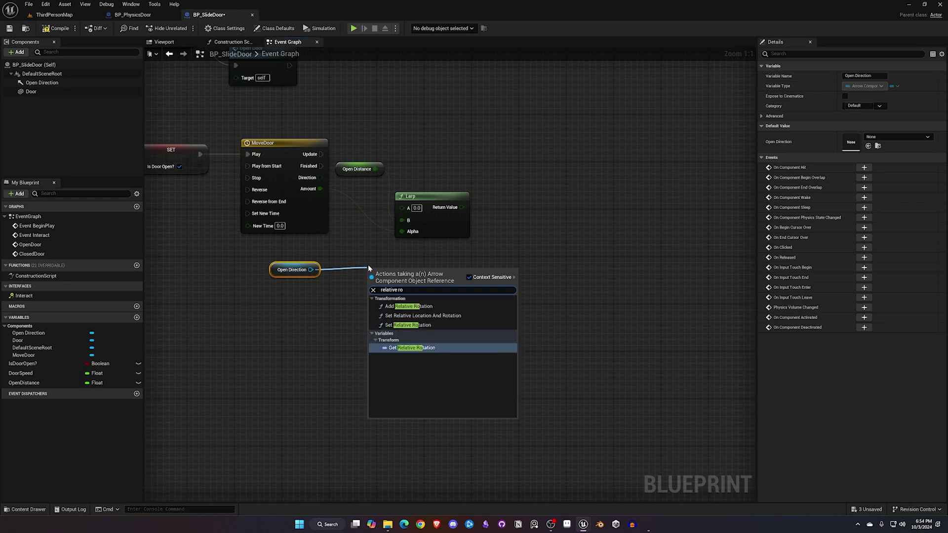
click(383, 348)
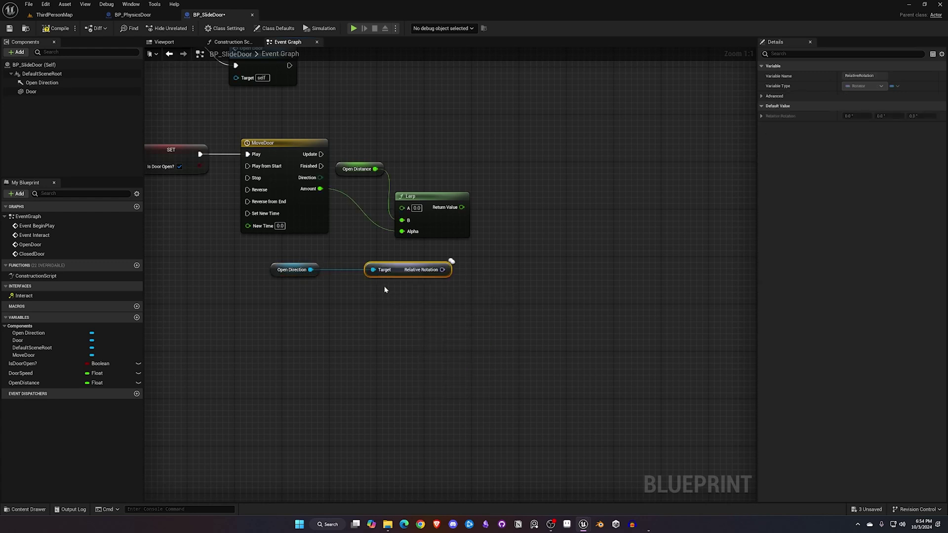
drag(405, 266, 381, 265)
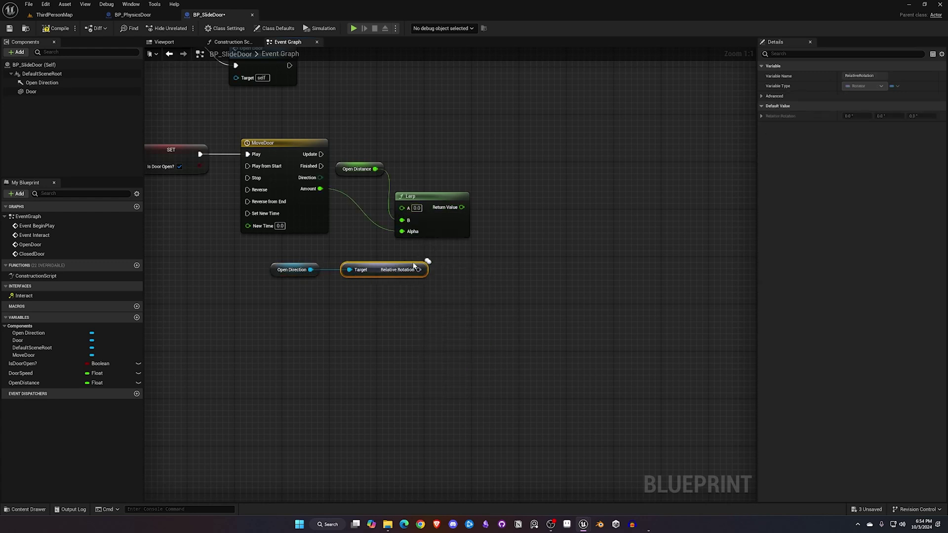
Add a Get Forward Vector node driven by the arrow's Relative Rotation
drag(419, 270, 459, 271)
text(get forw)
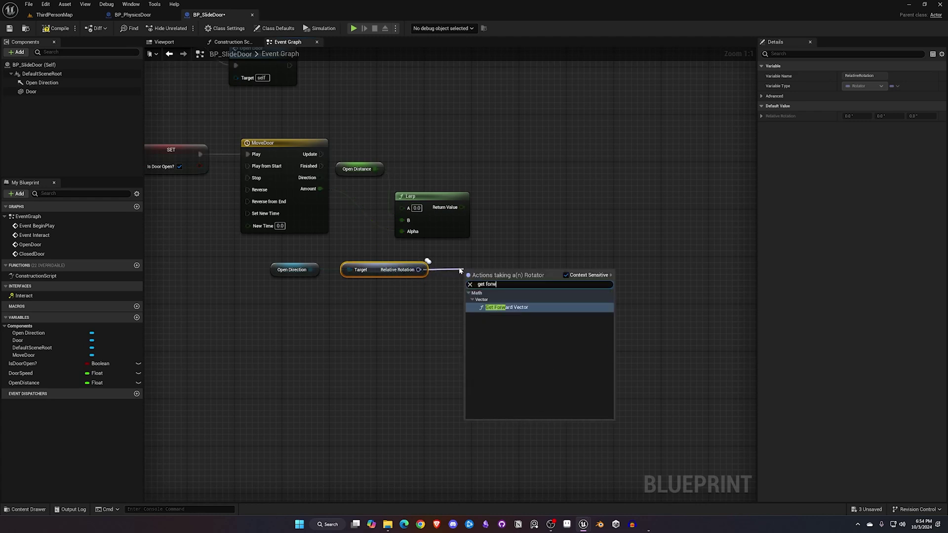
key(Return)
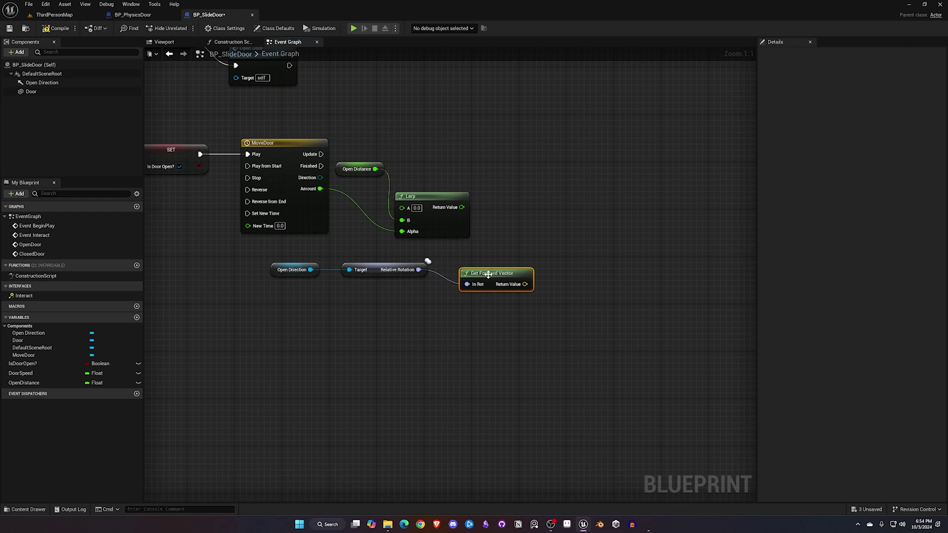
Add a Multiply node that multiplies the Lerp's Return Value by the forward vector
right_drag(523, 300, 348, 341)
drag(332, 317, 369, 276)
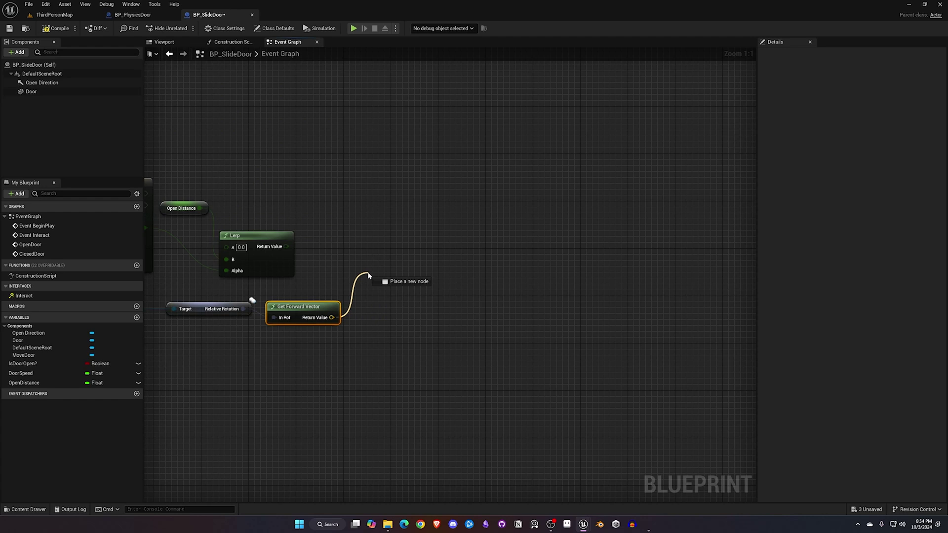
drag(368, 275, 368, 275)
text(*)
click(400, 312)
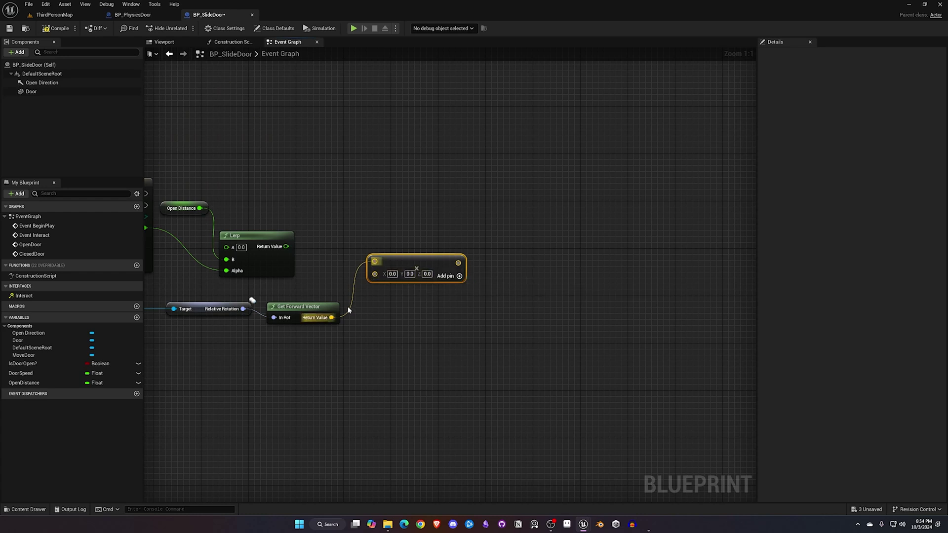
drag(331, 317, 375, 274)
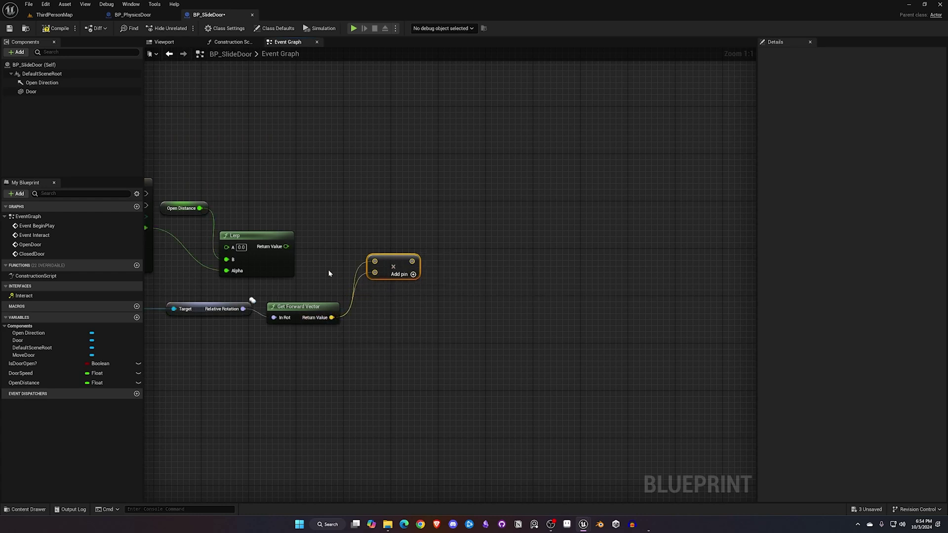
drag(286, 247, 372, 256)
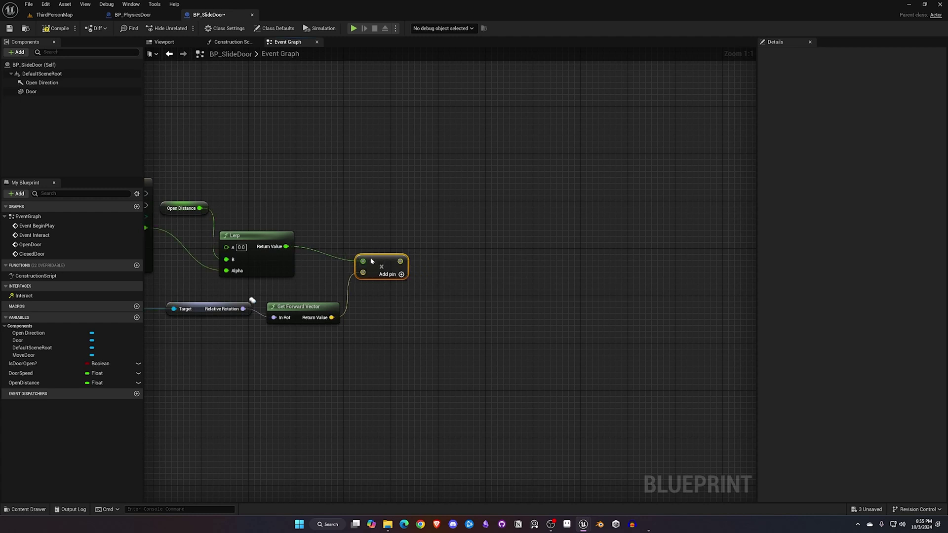
right_drag(292, 256, 354, 238)
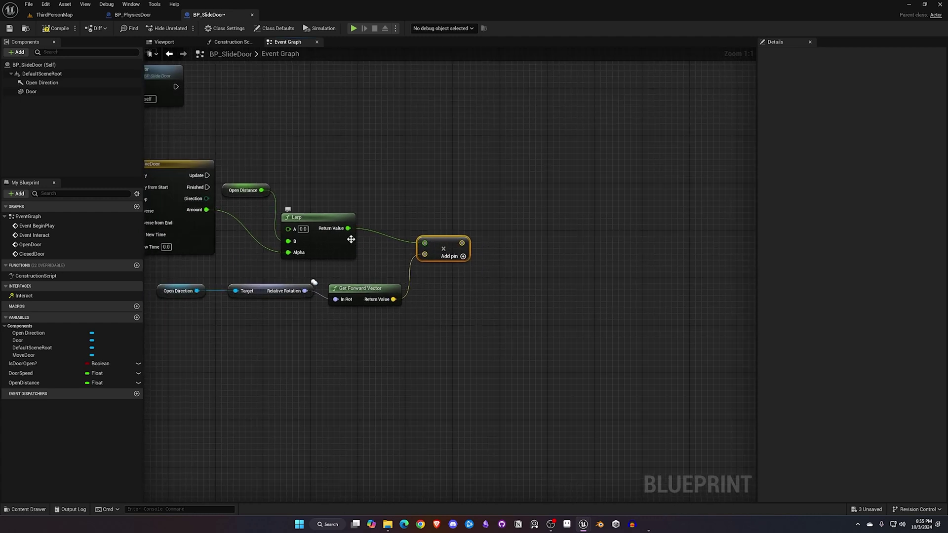
Add a Set Relative Location node for the Door, using the multiplication result as New Location
right_drag(434, 294, 303, 361)
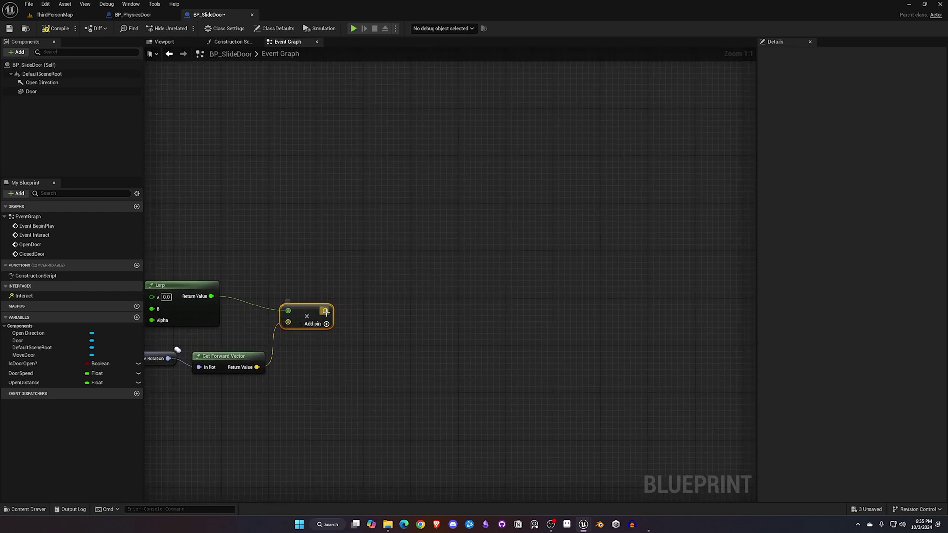
drag(325, 310, 401, 259)
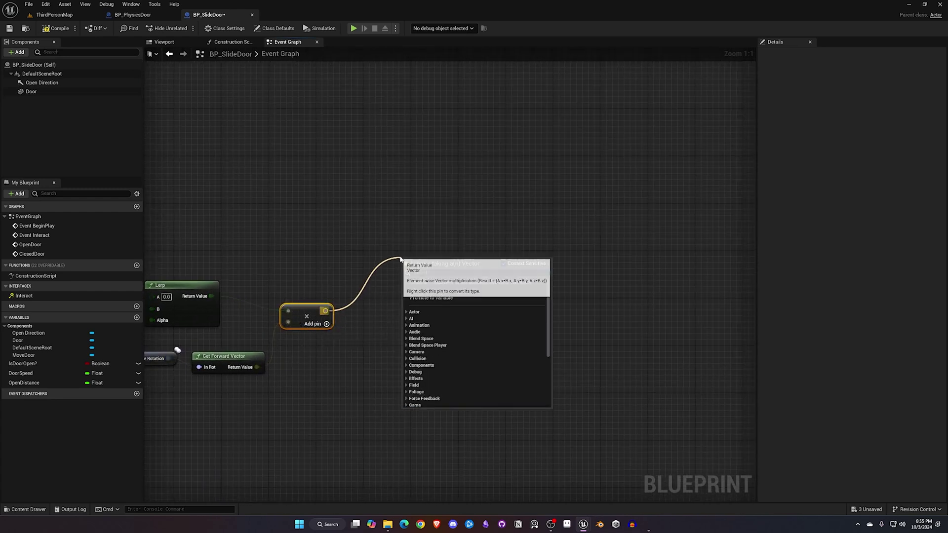
text(set rel)
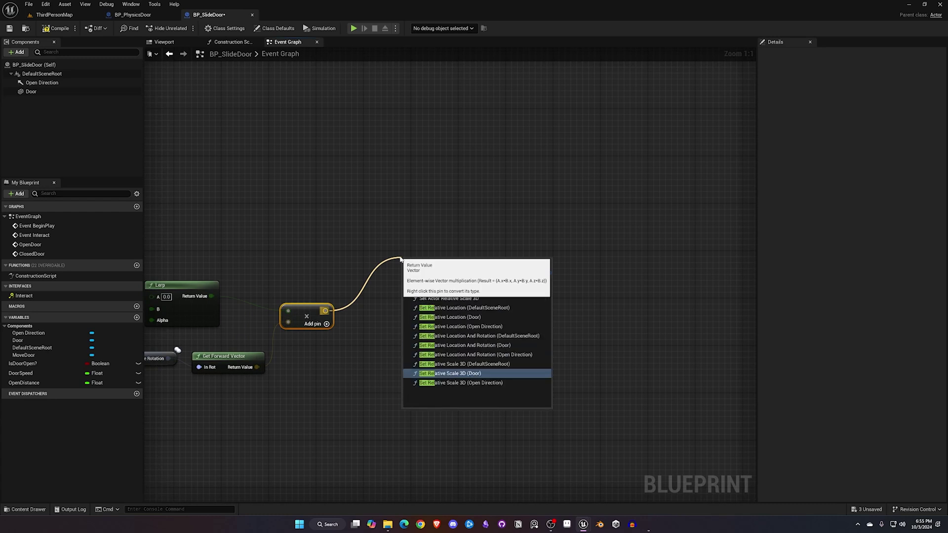
key(Up)
key(Up)
key(Up)
key(Up)
key(Up)
key(Up)
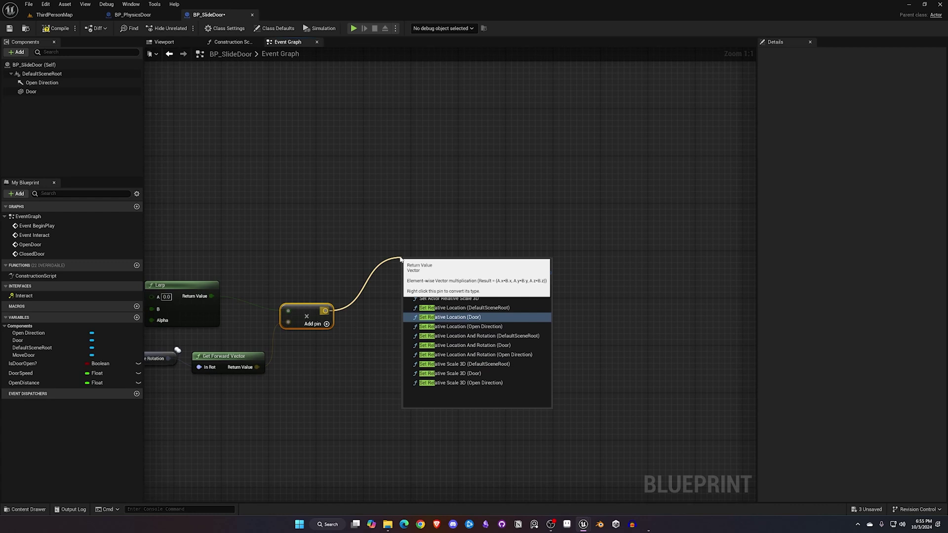
key(Return)
mouse_move(334, 251)
mouse_down()
mouse_move(330, 265)
mouse_move(329, 253)
mouse_up()
Connect the MoveDoor timeline's Update output to Set Relative Location and align that node and the Door reference with the execution wire
right_drag(329, 253, 437, 248)
drag(178, 238, 522, 229)
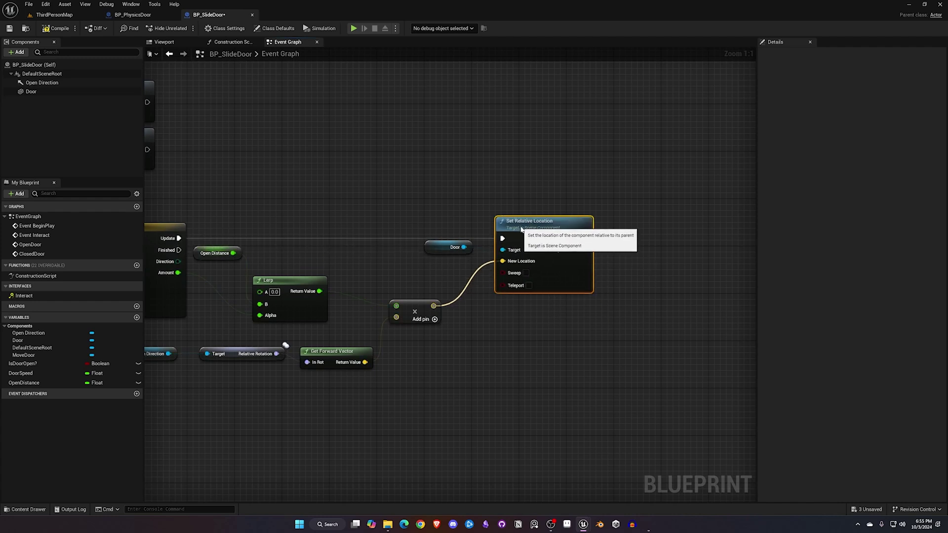
click(438, 251)
drag(438, 252, 438, 258)
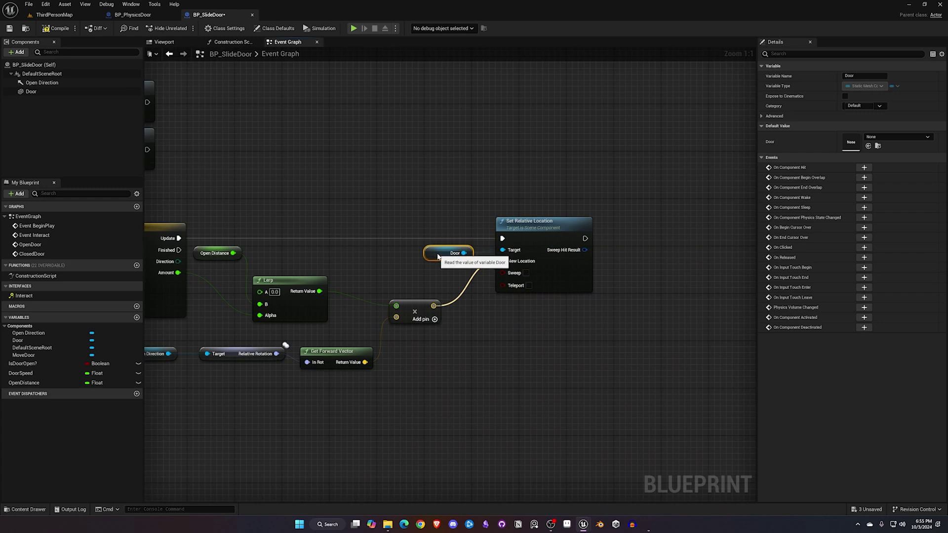
click(456, 327)
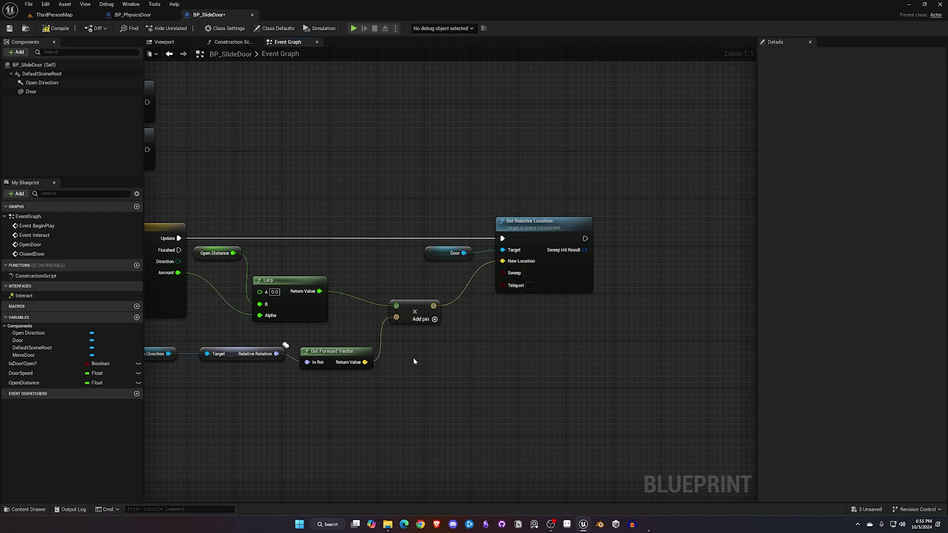
Save the BP_SlideDoor Blueprint with the finished door movement nodes
right_drag(421, 360, 478, 360)
scroll(479, 360, down, 1)
click(9, 28)
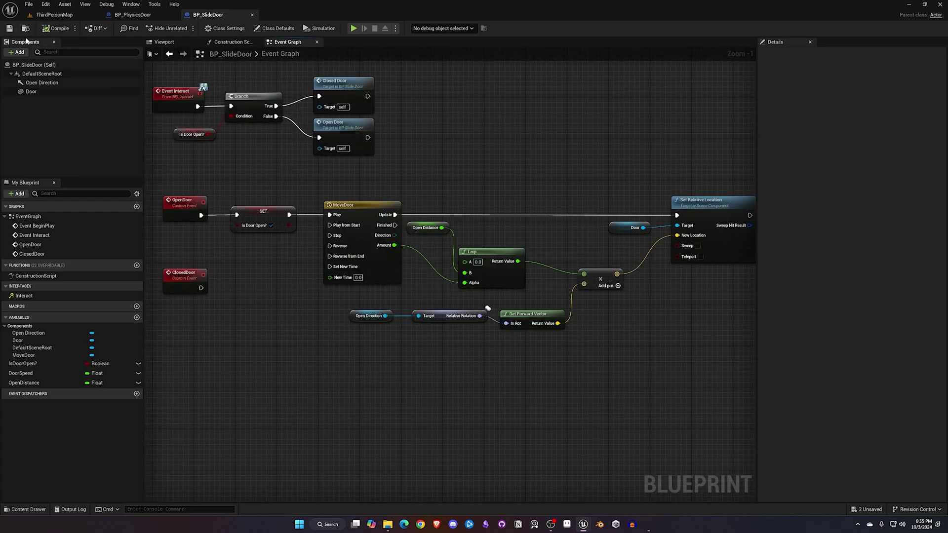
Place the Wall_Door_400x300 mesh from the StarterContent Architecture folder on open floor in the ThirdPersonMap level
click(53, 14)
right_drag(394, 235, 548, 220)
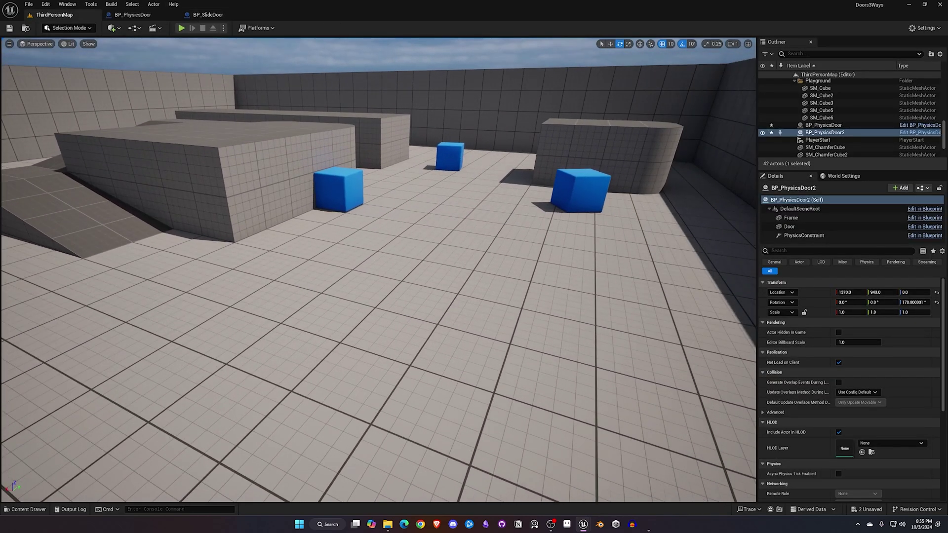
key(ctrl+space)
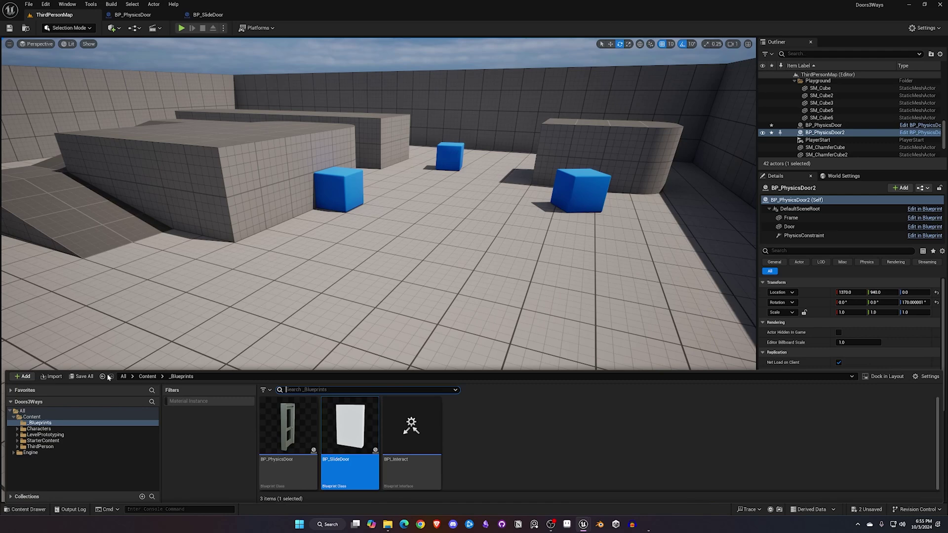
click(18, 441)
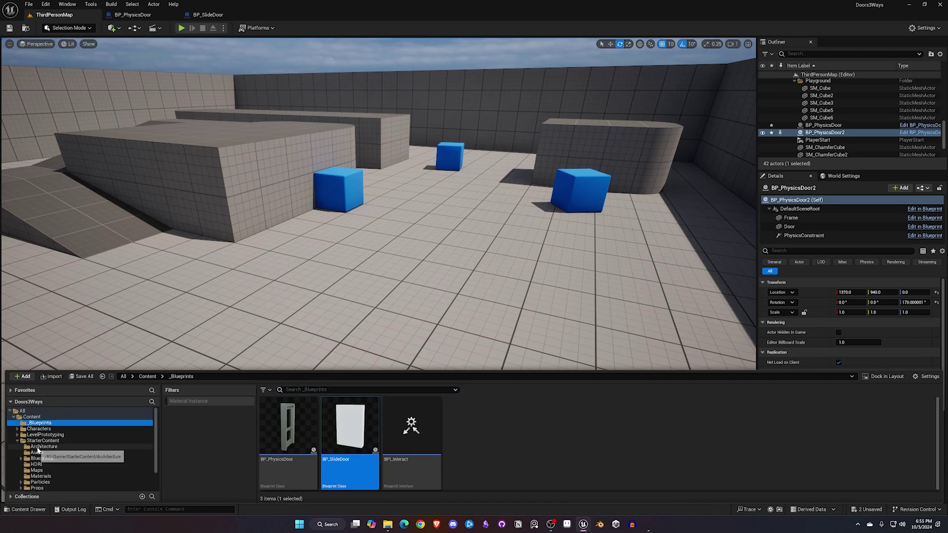
click(44, 446)
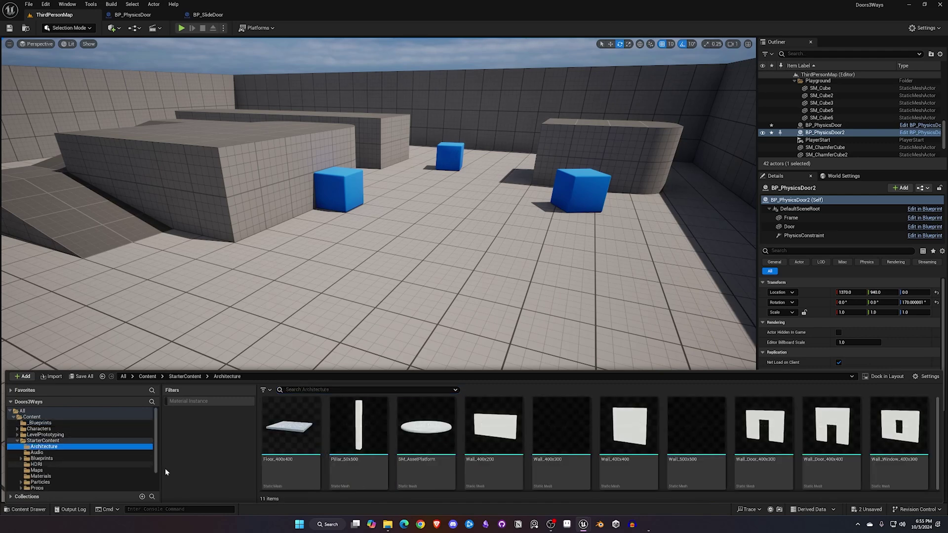
click(758, 431)
drag(758, 431, 487, 299)
key(a)
right_drag(486, 299, 588, 285)
key(w)
Place BP_SlideDoor from the _Blueprints folder in the wall's doorway and raise it to a Z location of 110
key(ctrl+space)
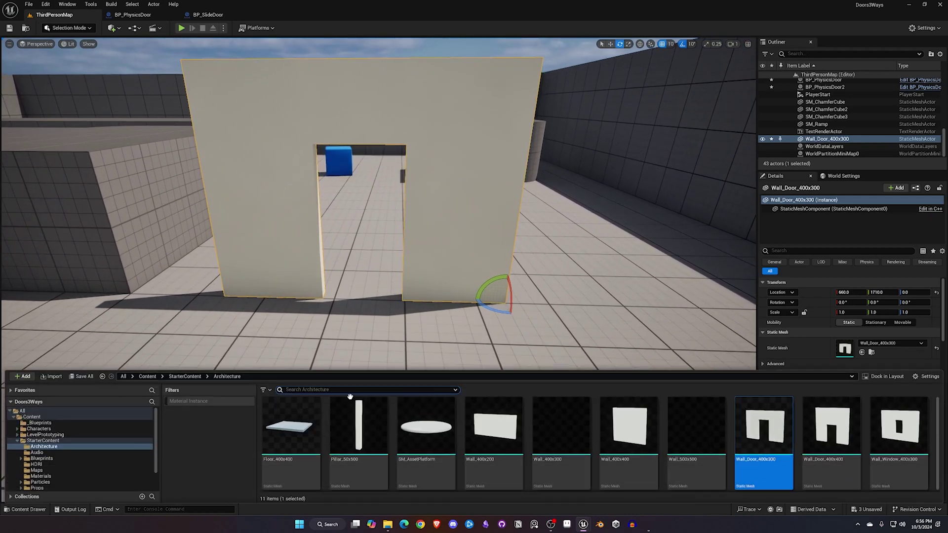
click(41, 423)
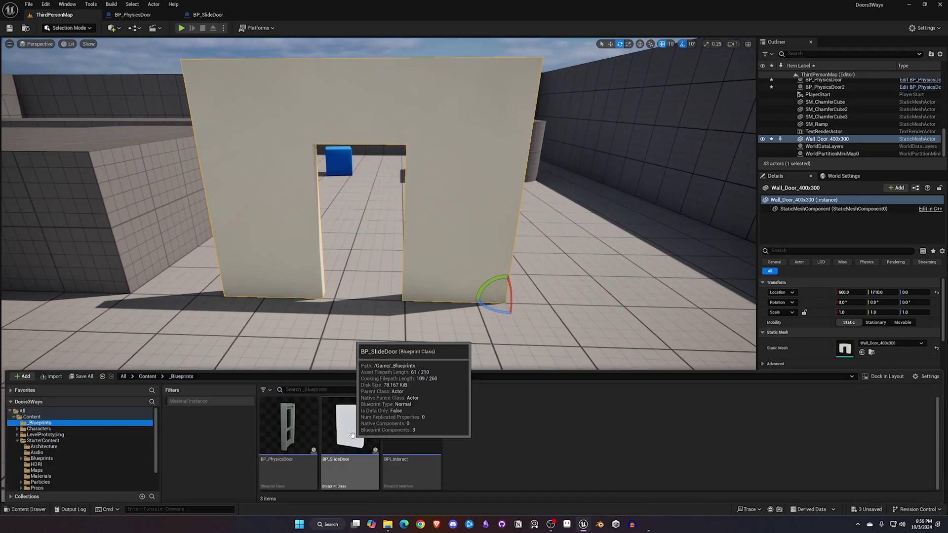
drag(352, 434, 291, 311)
key(w)
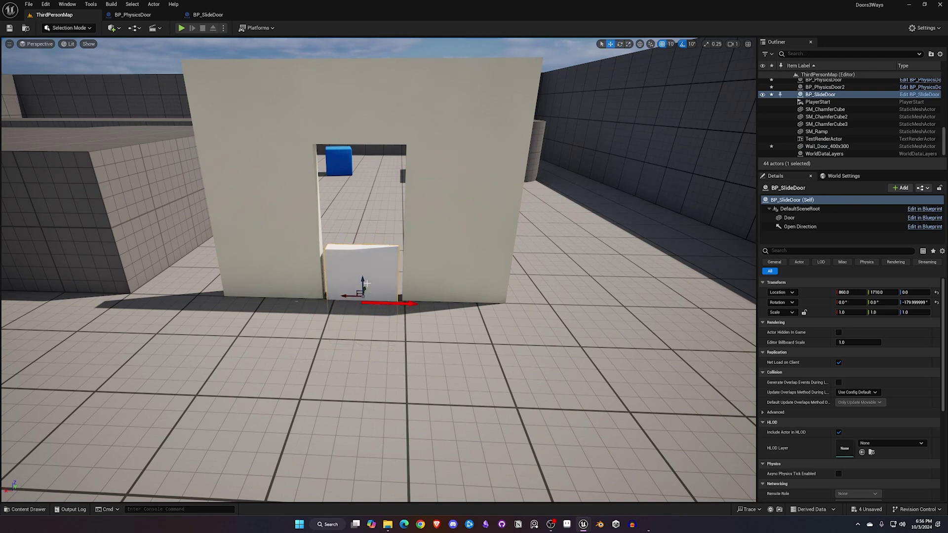
drag(363, 280, 371, 207)
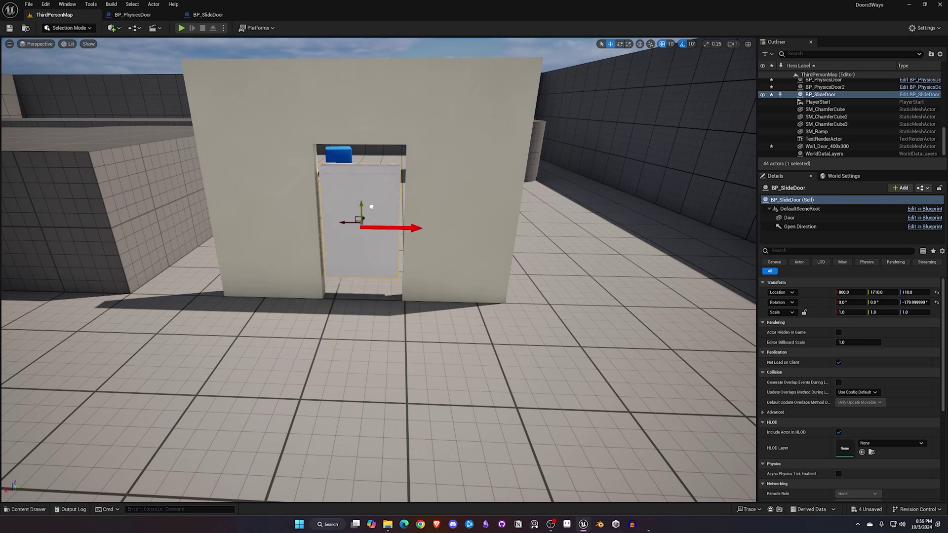
Scale the sliding door to about 1.18 in X and 1.41 in Z so it fills the doorway
key(e)
key(r)
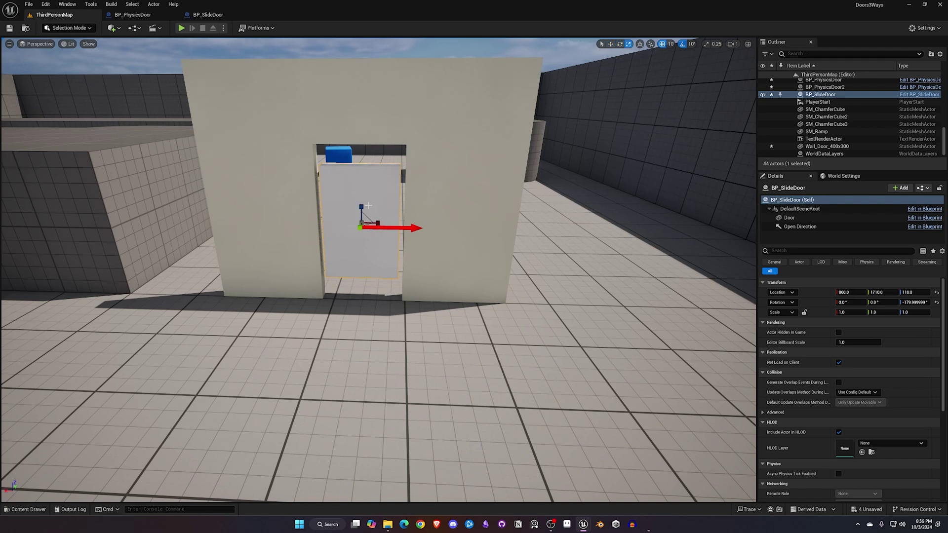
drag(362, 207, 363, 184)
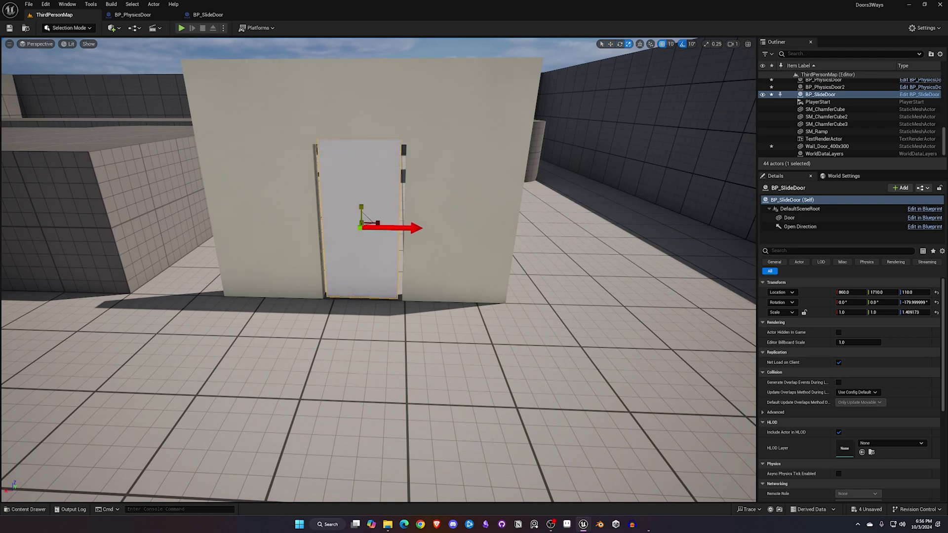
drag(377, 223, 392, 224)
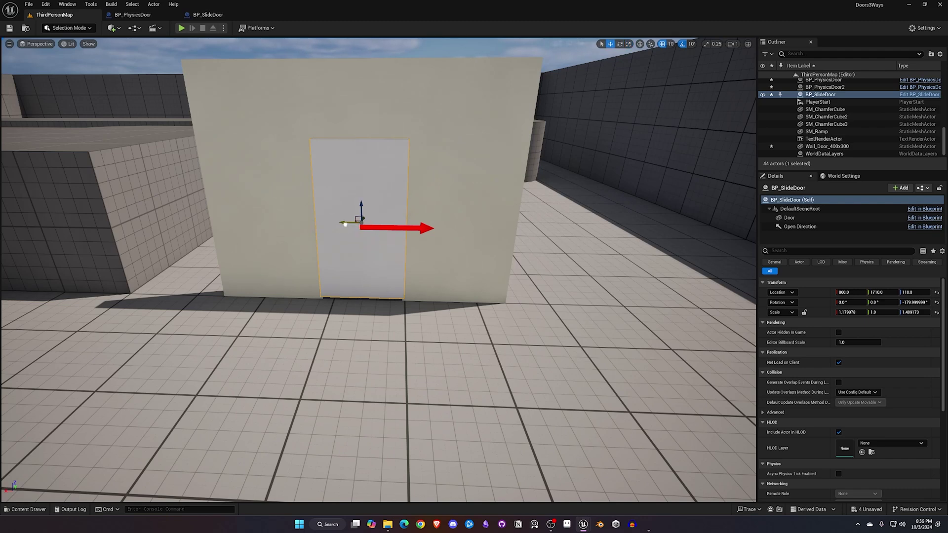
Set the sliding door's Y scale to 0.5 to make it thinner than the wall
drag(346, 225, 347, 224)
key(d)
right_drag(376, 289, 235, 258)
key(a)
key(w)
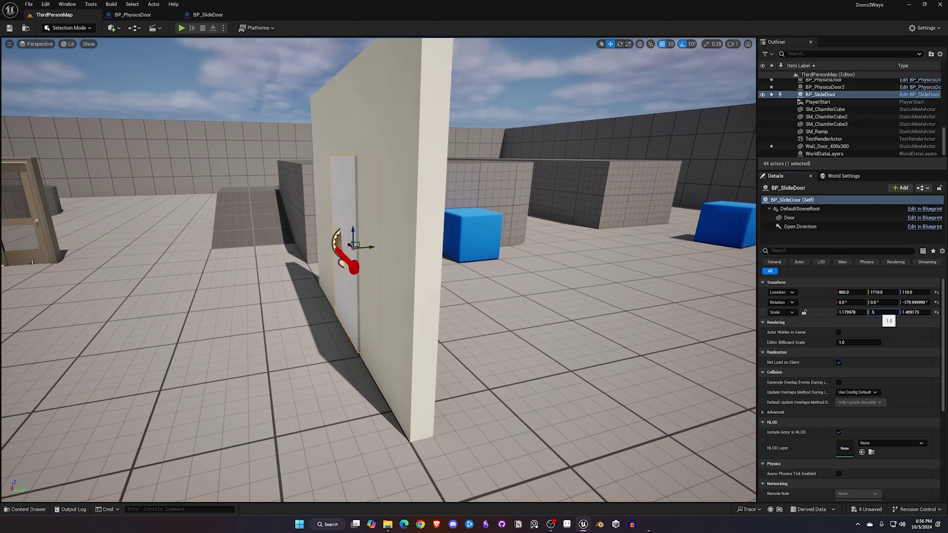
key(Return)
Inspect how the thinned sliding door fits the wall opening at its upper and lower edges
key(d)
right_drag(487, 269, 382, 232)
key(a)
key(w)
key(s)
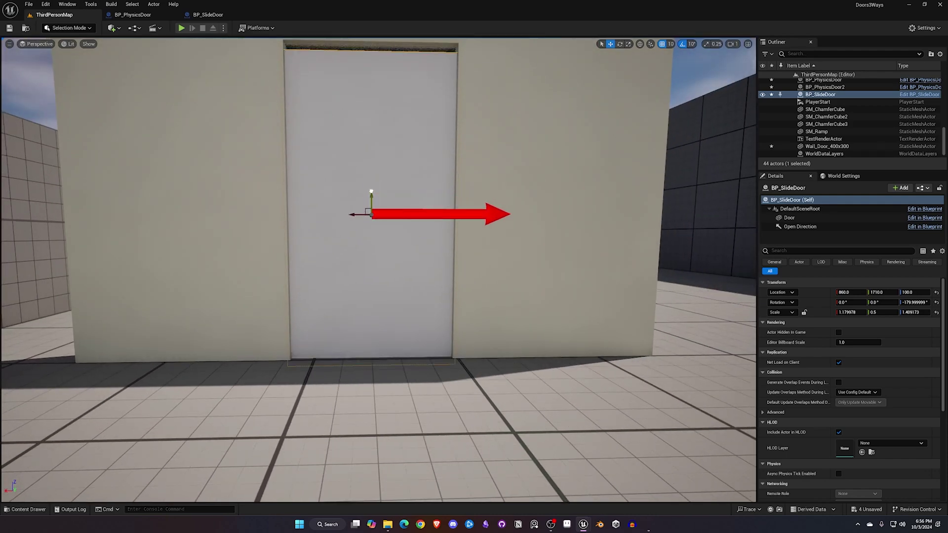
mouse_move(479, 257)
right_down()
mouse_move(473, 296)
mouse_move(481, 257)
right_up()
key(s)
key(w)
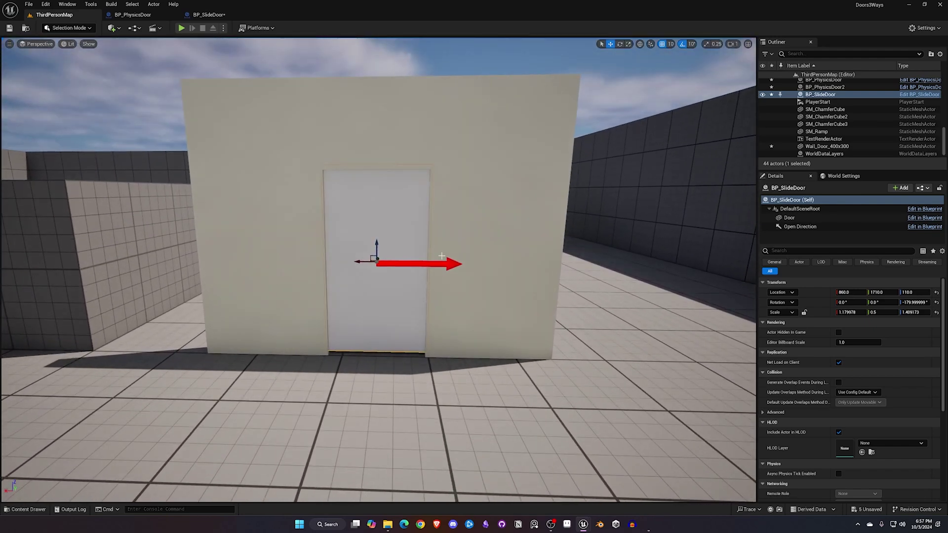
Make the DoorSpeed and OpenDistance variables of BP_SlideDoor instance editable, and compile and save the Blueprint
click(203, 16)
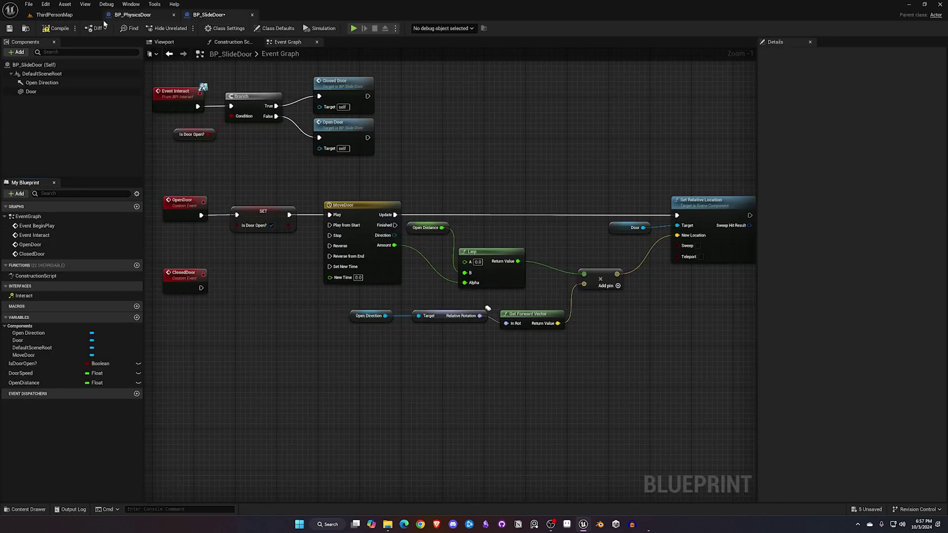
click(138, 374)
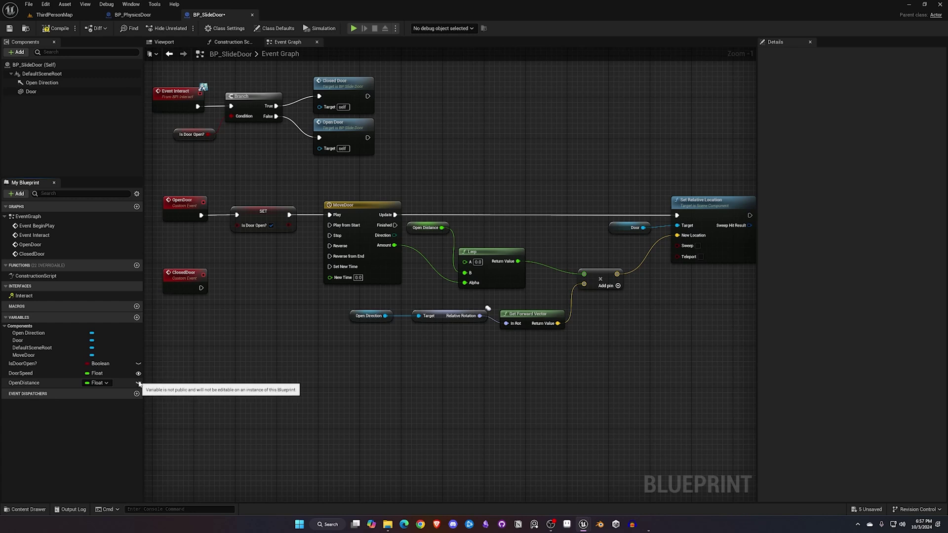
click(138, 383)
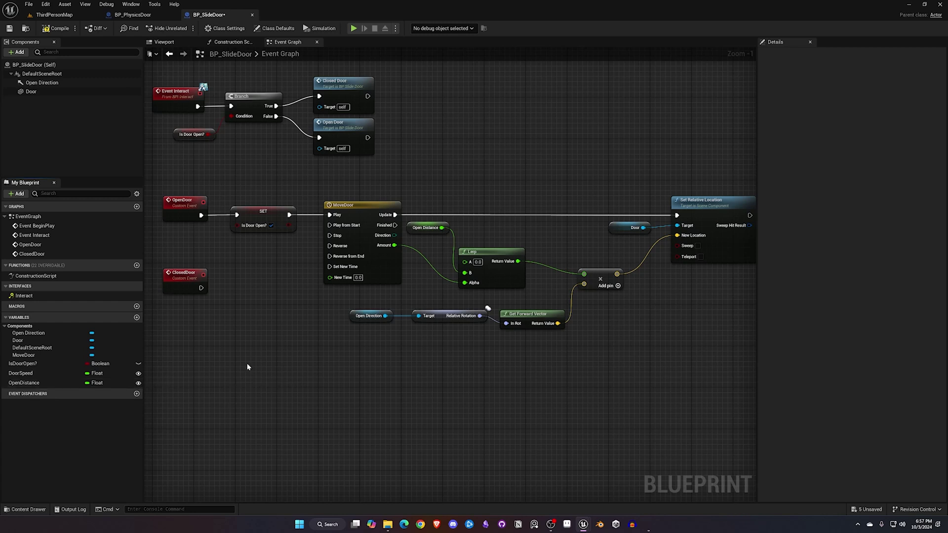
click(45, 385)
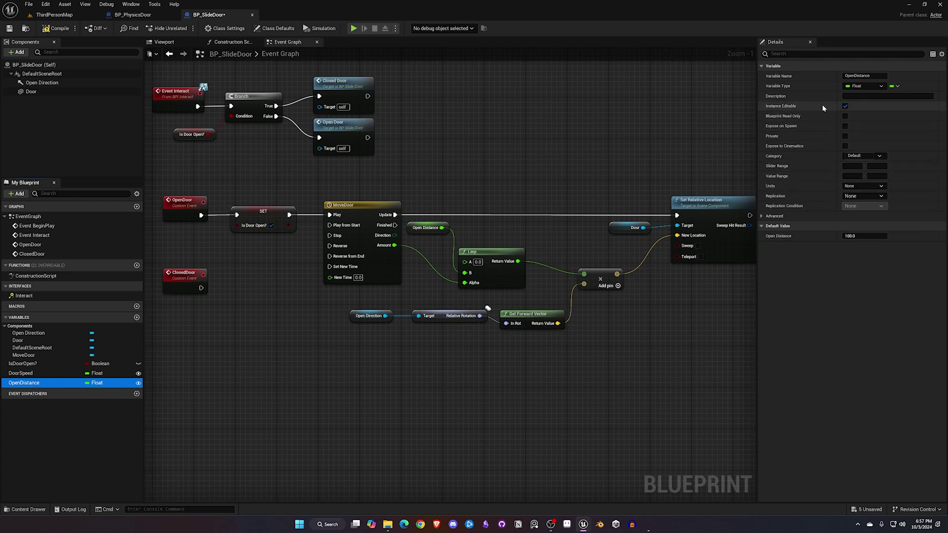
click(57, 29)
click(9, 30)
Move Event BeginPlay clear of the other nodes and add a Set Play Rate node targeting the MoveDoor timeline
right_drag(291, 157, 404, 281)
drag(310, 146, 304, 93)
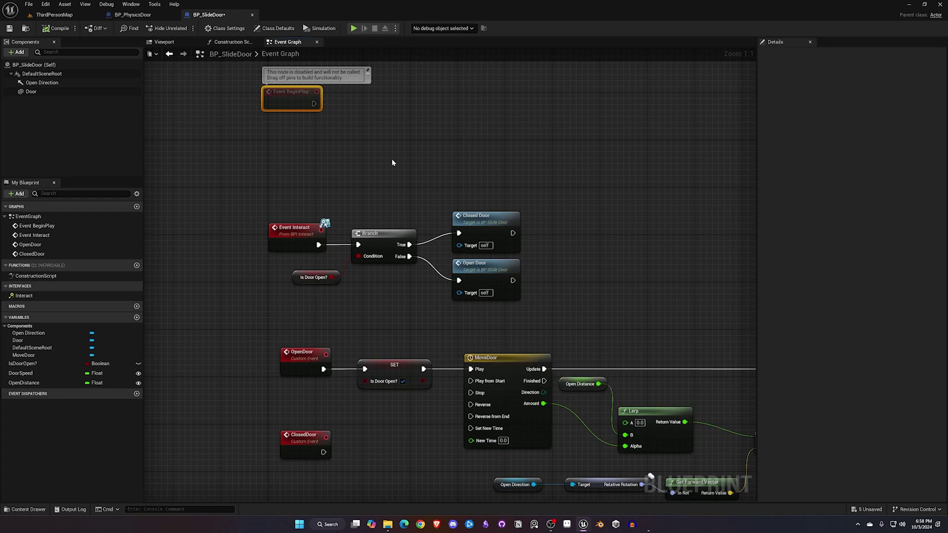
right_click(332, 140)
text(movedoo)
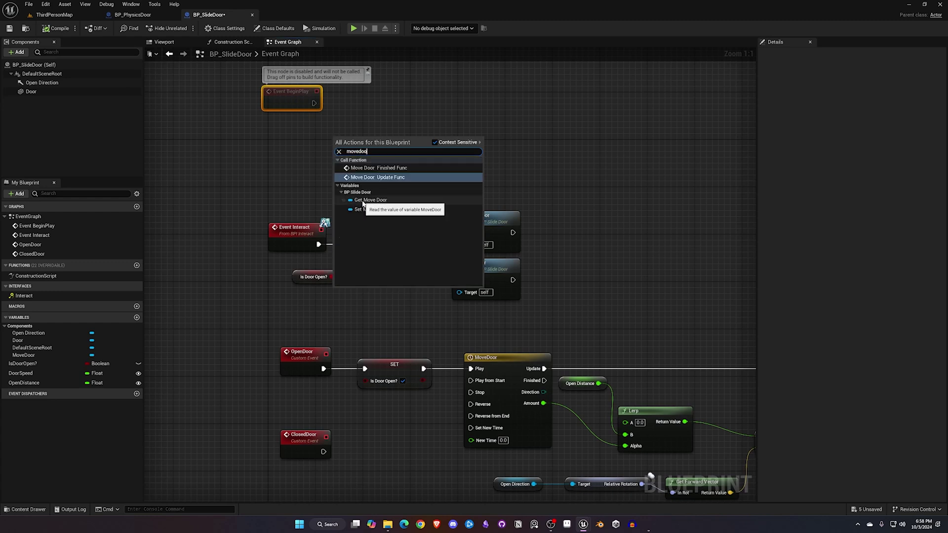
click(367, 200)
drag(367, 140, 414, 109)
text(set play)
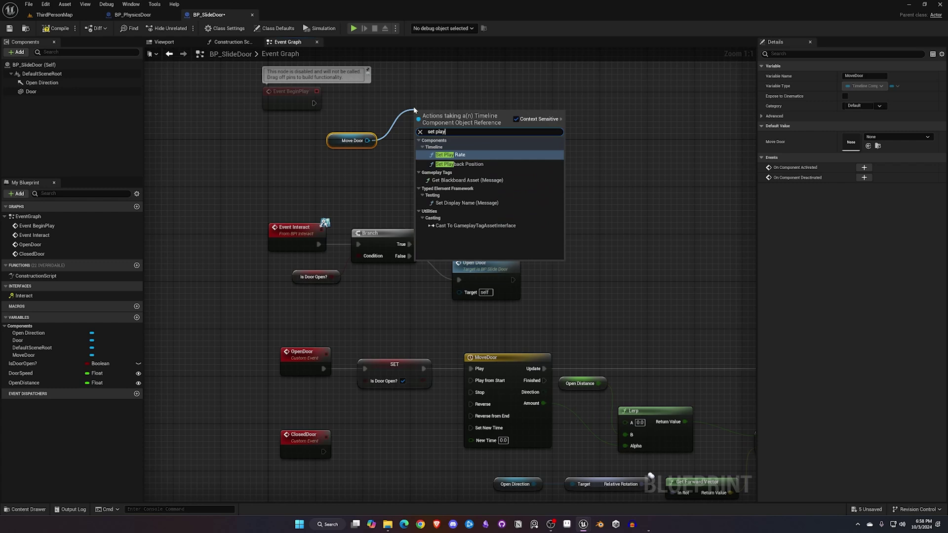
click(449, 154)
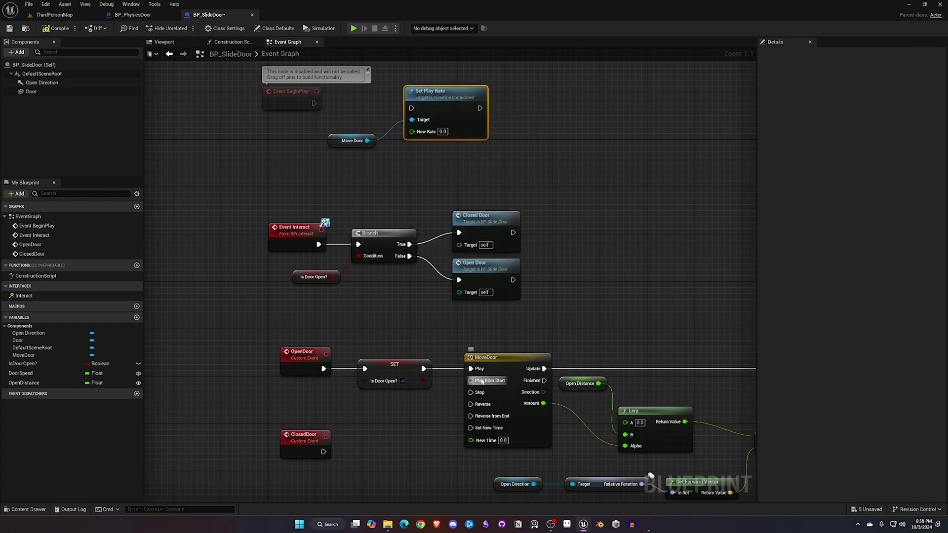
Connect Event BeginPlay to Set Play Rate and tuck the Move Door reference beneath the execution wire
right_drag(408, 208, 399, 227)
drag(316, 169, 427, 153)
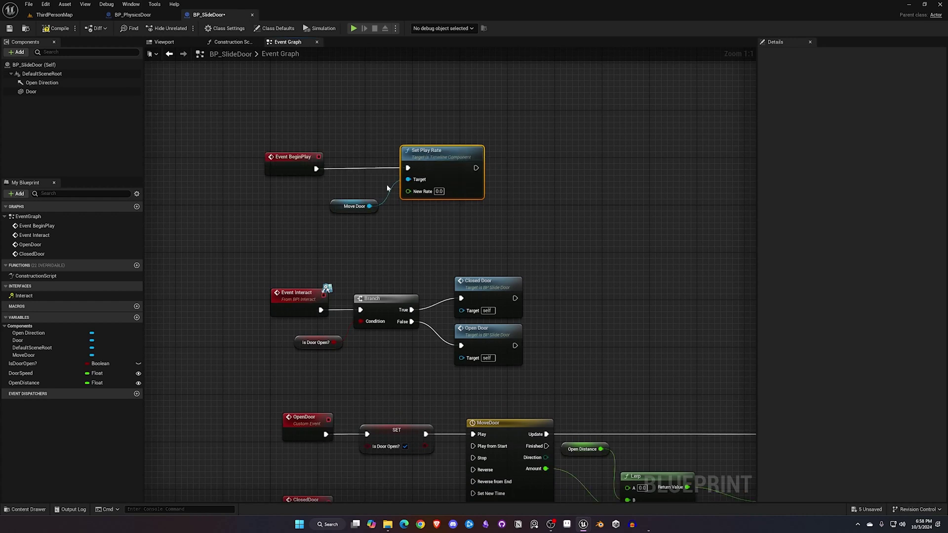
drag(341, 204, 334, 192)
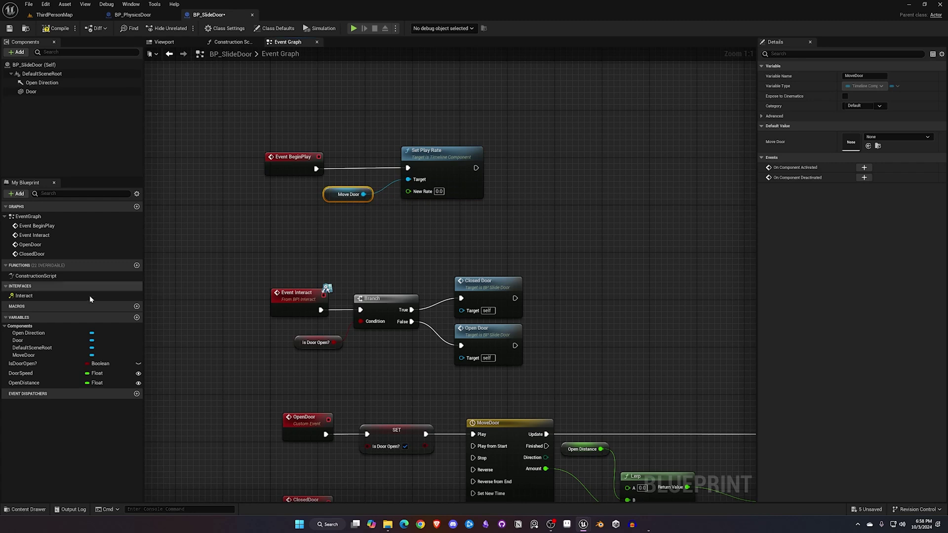
Feed DoorSpeed, with a default value of 1.0, into Set Play Rate's New Rate and save the Blueprint before returning to the level
drag(30, 373, 353, 248)
drag(404, 196, 408, 192)
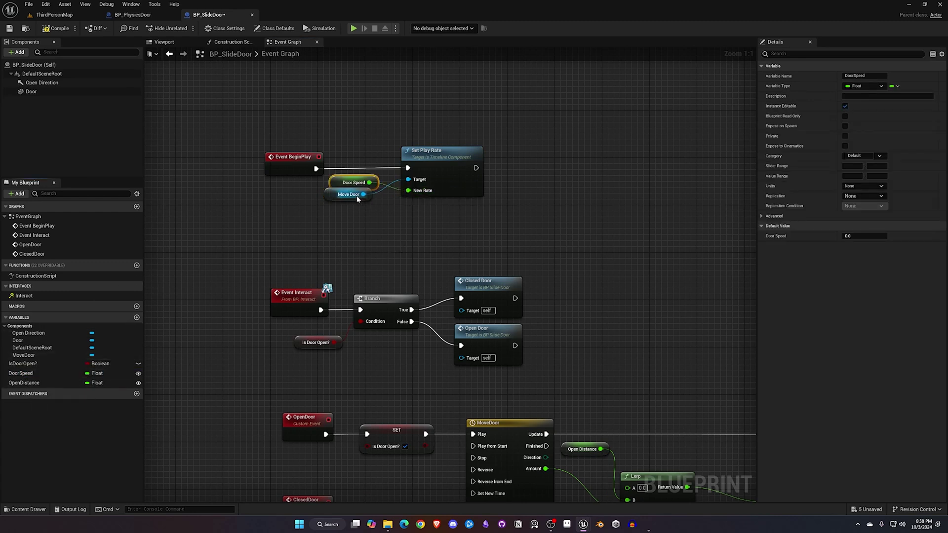
drag(338, 182, 326, 212)
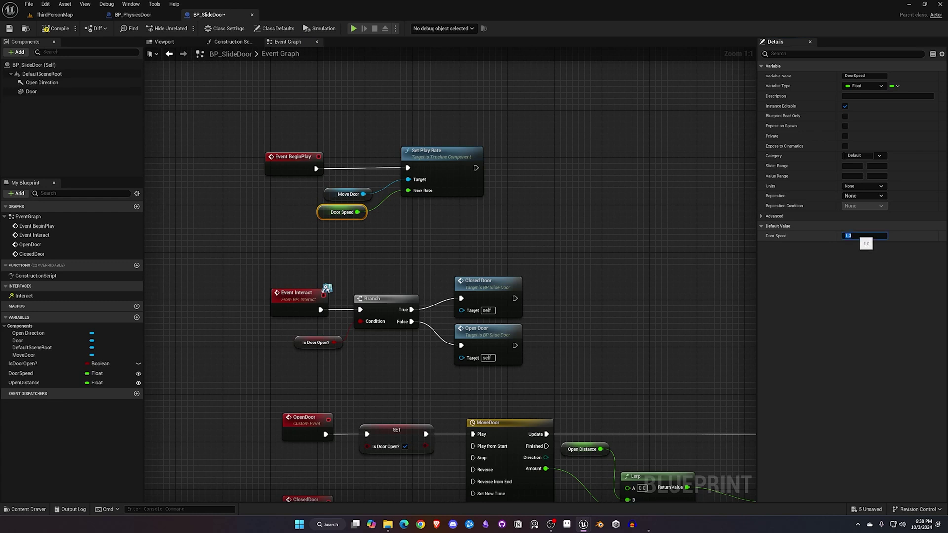
click(15, 29)
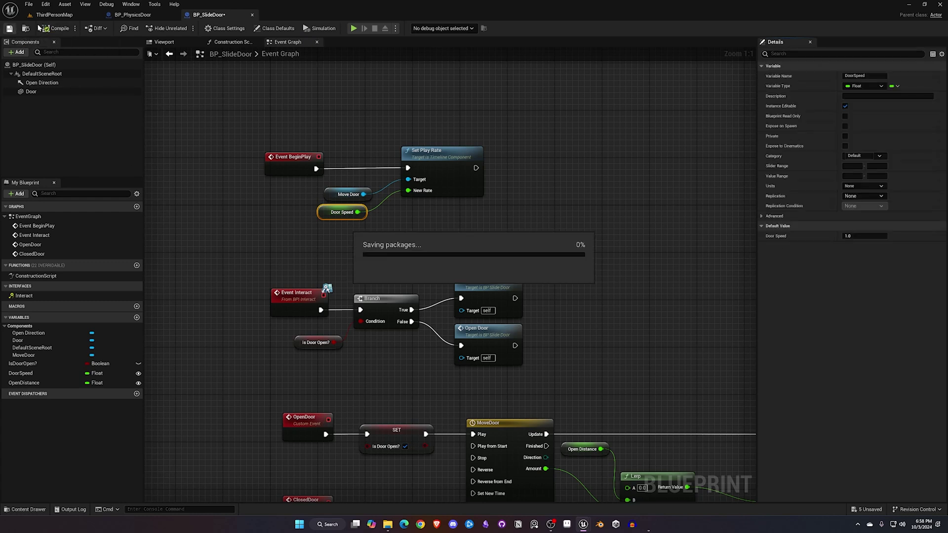
click(54, 15)
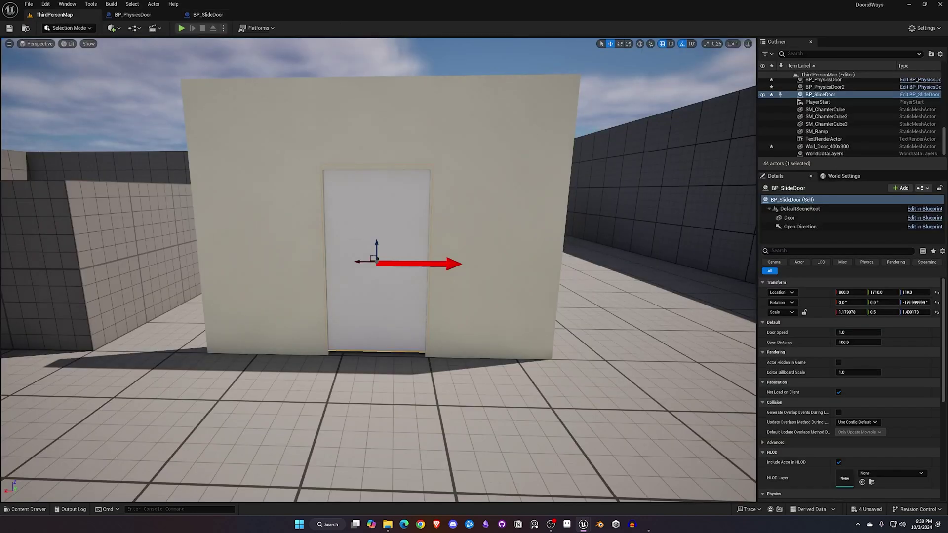
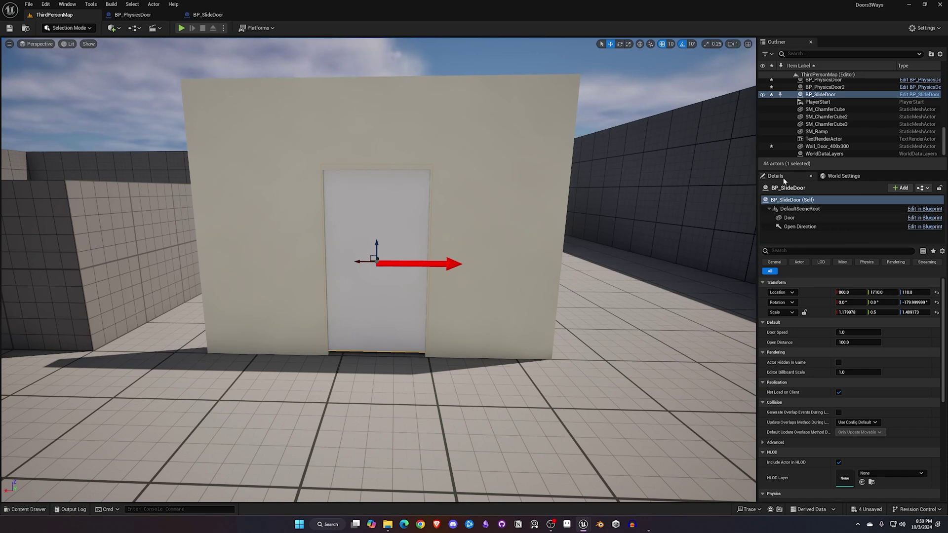
Rotate the Open Direction arrow of BP_SlideDoor so it points to the opposite side of the doorway, and save the level
click(796, 227)
key(e)
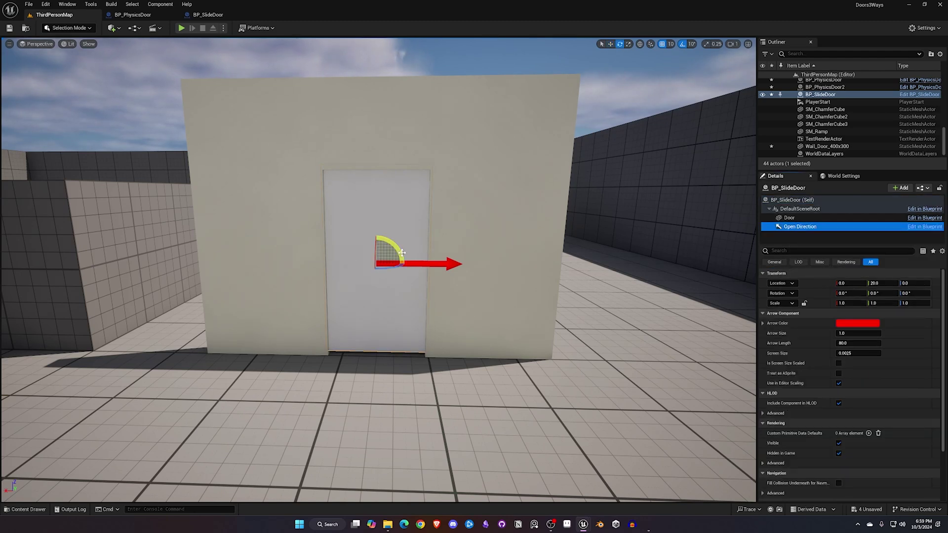
drag(398, 254, 414, 267)
click(348, 193)
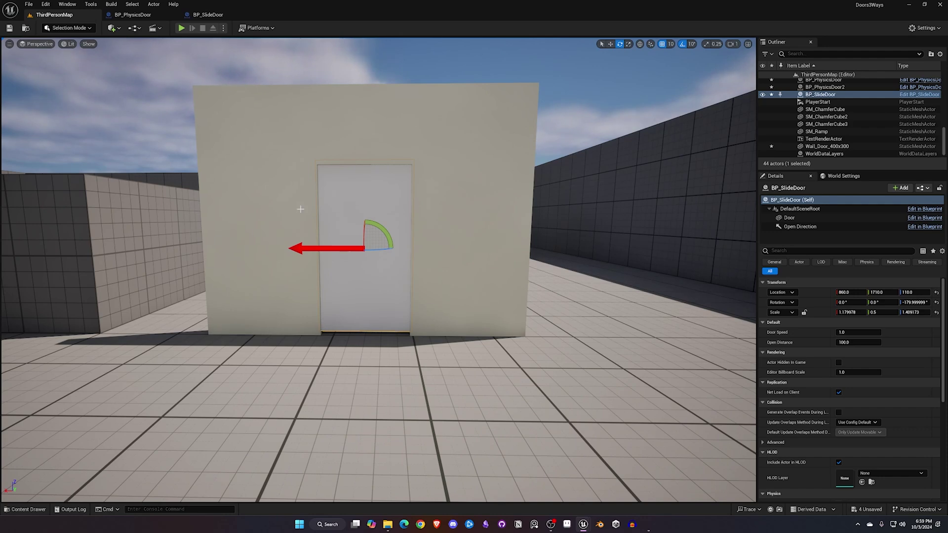
key(ctrl+s)
Browse the project content to the ThirdPerson/Input/Actions folder
key(ctrl+space)
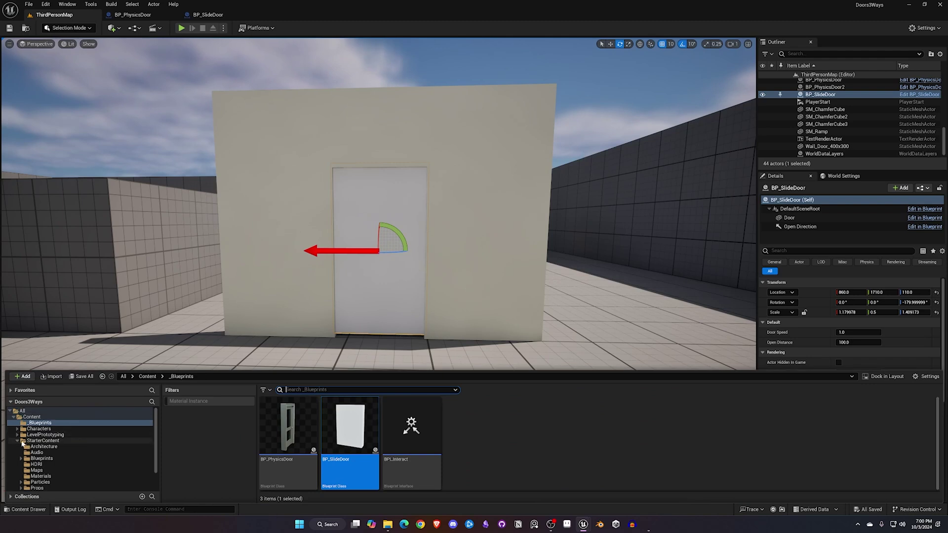
click(25, 440)
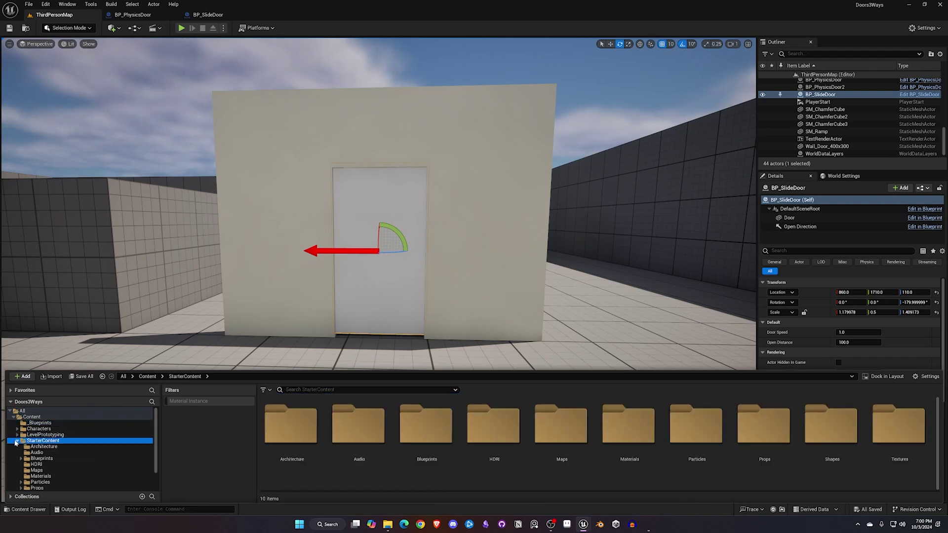
click(17, 440)
click(17, 447)
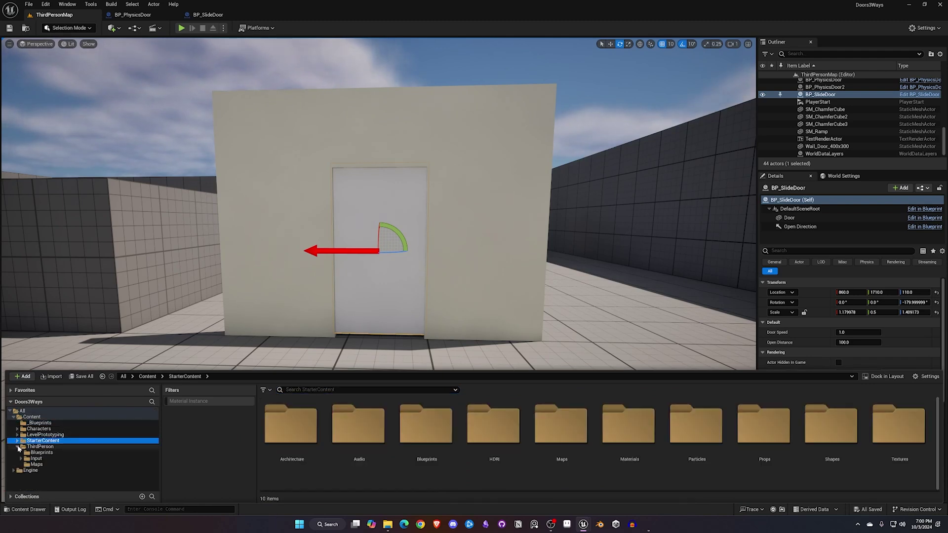
click(33, 458)
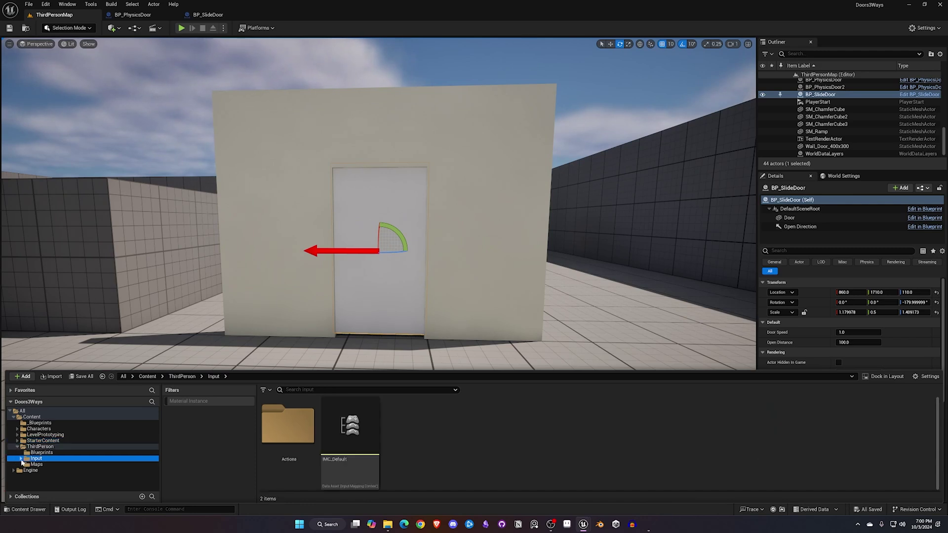
click(20, 461)
drag(39, 465, 44, 468)
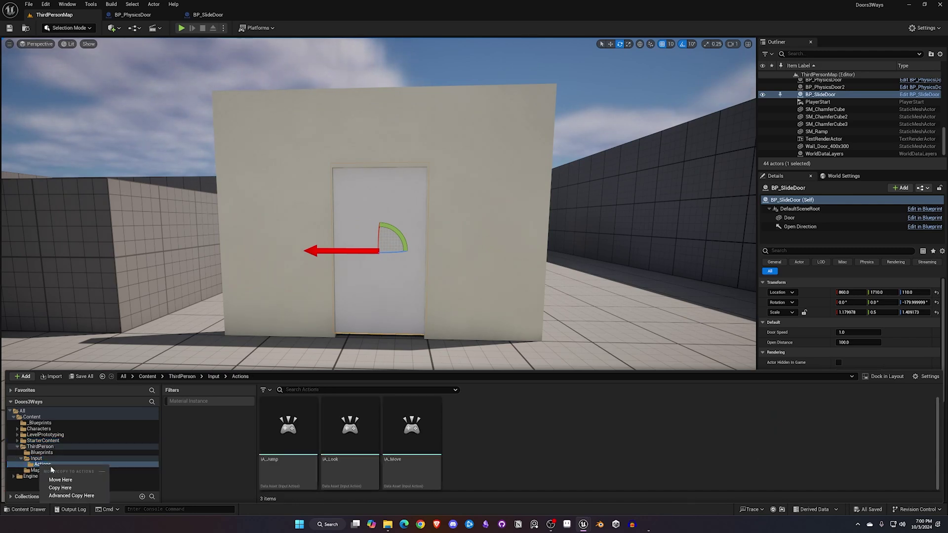
Create an Input Action asset named IA_Interact in the Actions folder
right_click(475, 454)
mouse_move(486, 447)
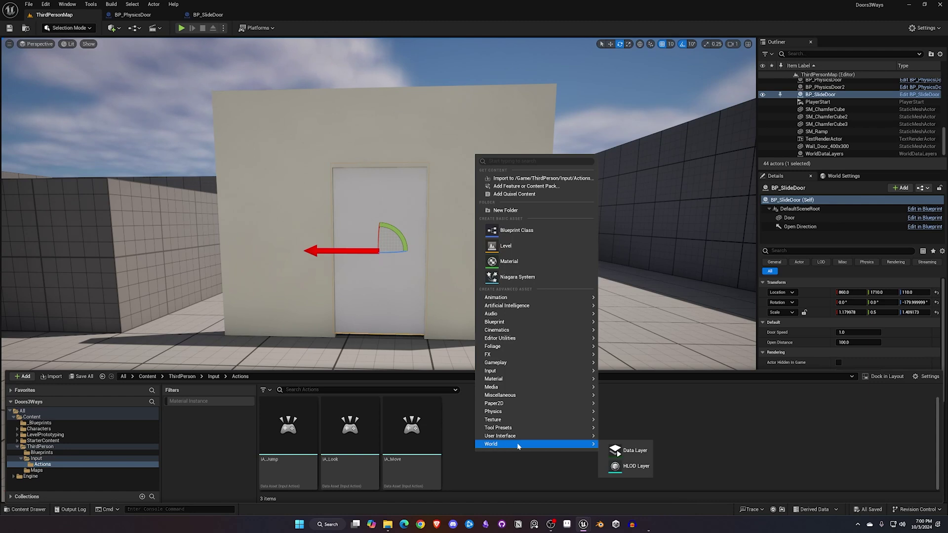
mouse_move(537, 375)
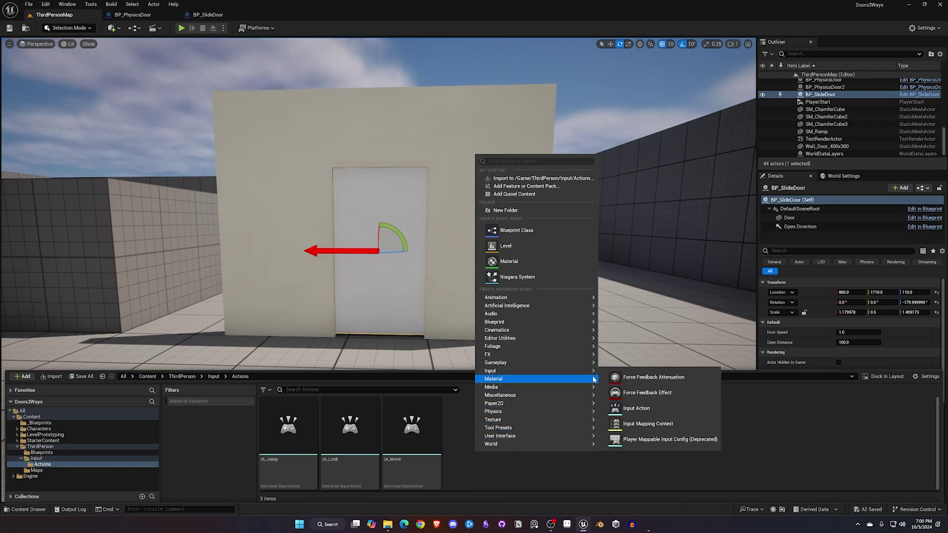
click(634, 408)
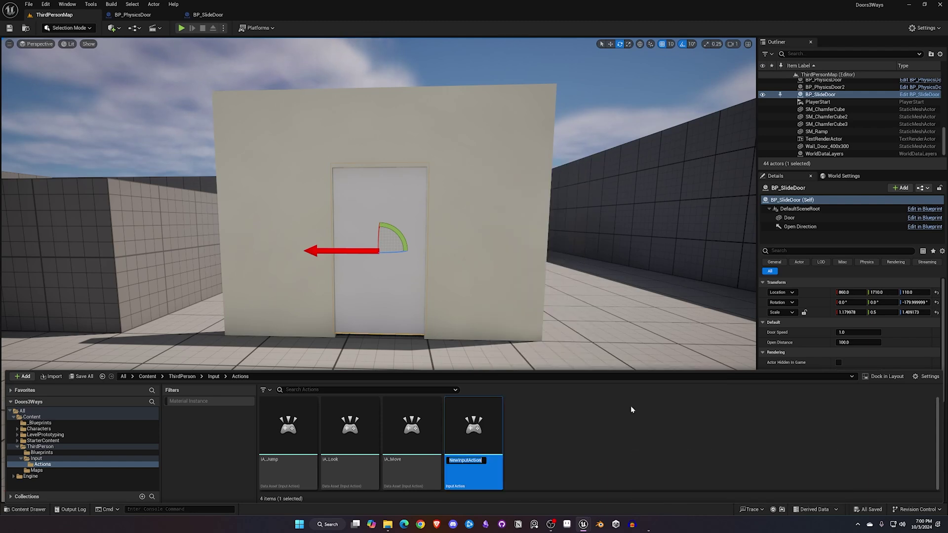
text(IA_In)
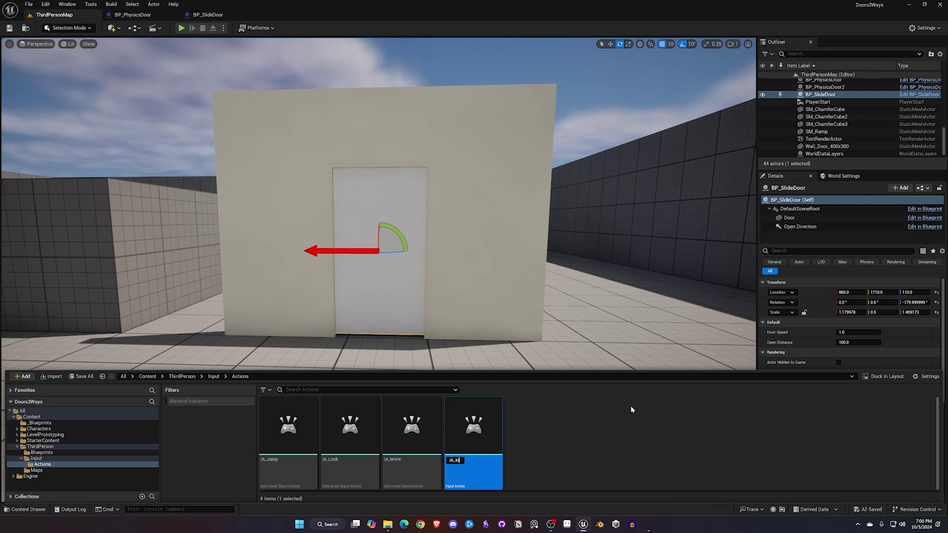
text(teract)
key(Return)
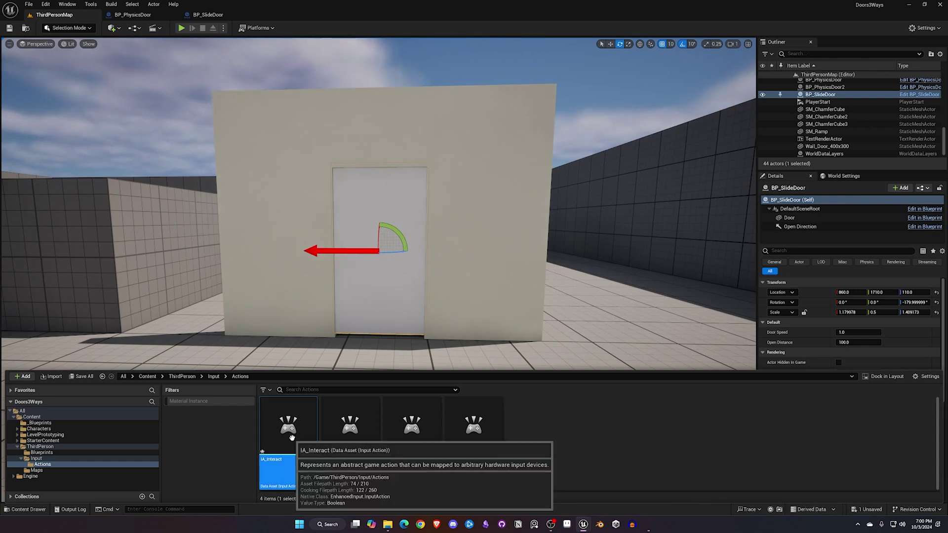
Open IA_Interact, choose Digital (bool) as its value type, and save and close the asset
double_click(289, 426)
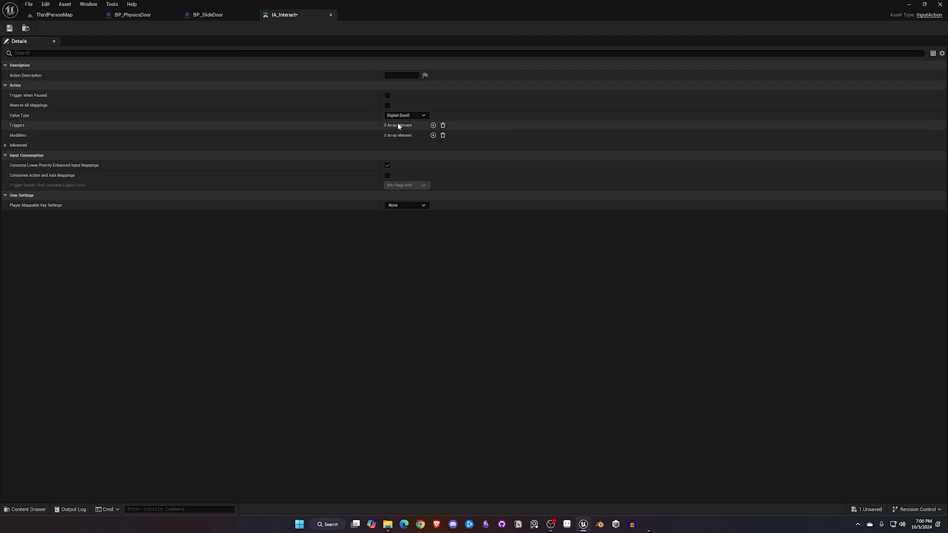
click(417, 116)
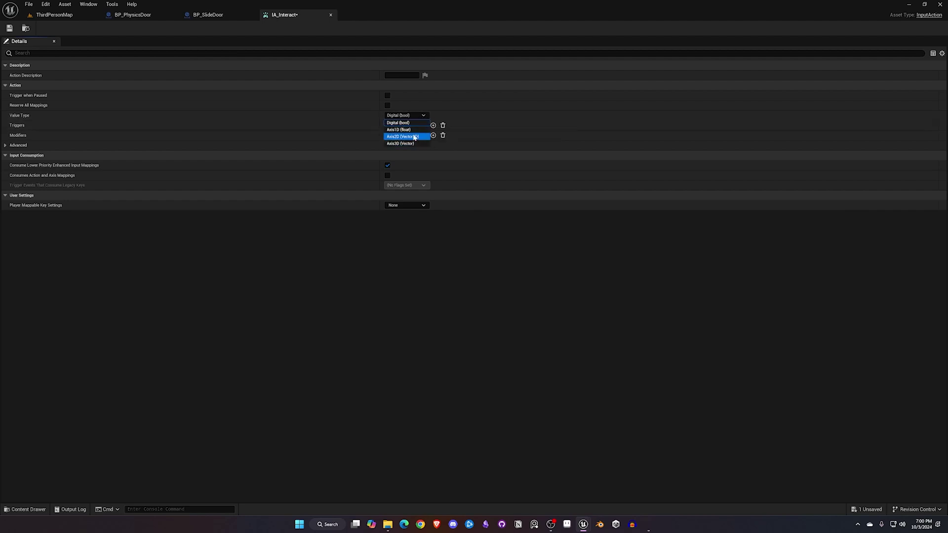
click(421, 119)
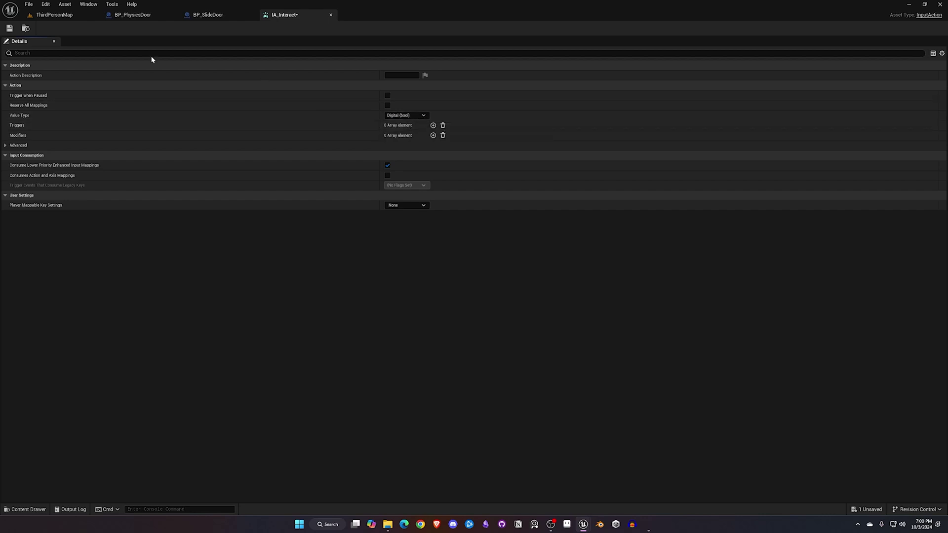
click(9, 28)
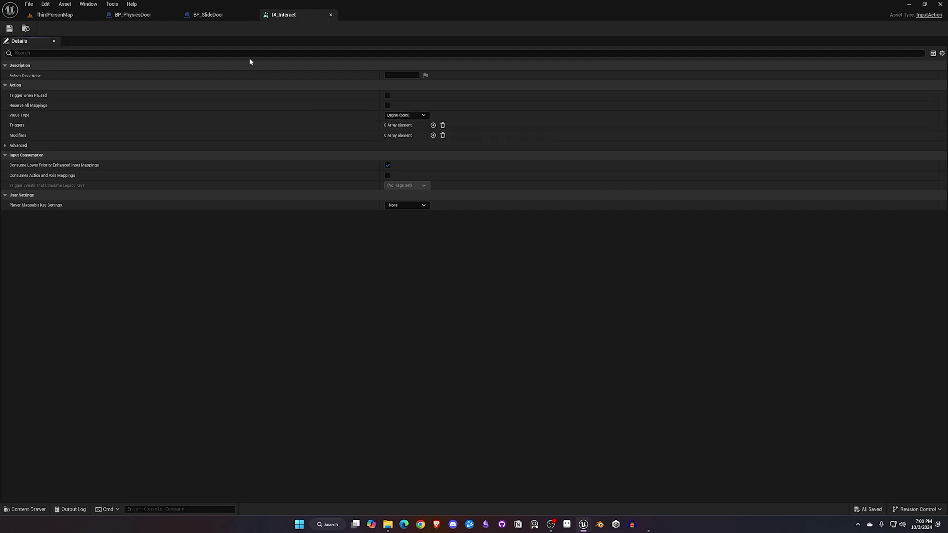
click(330, 16)
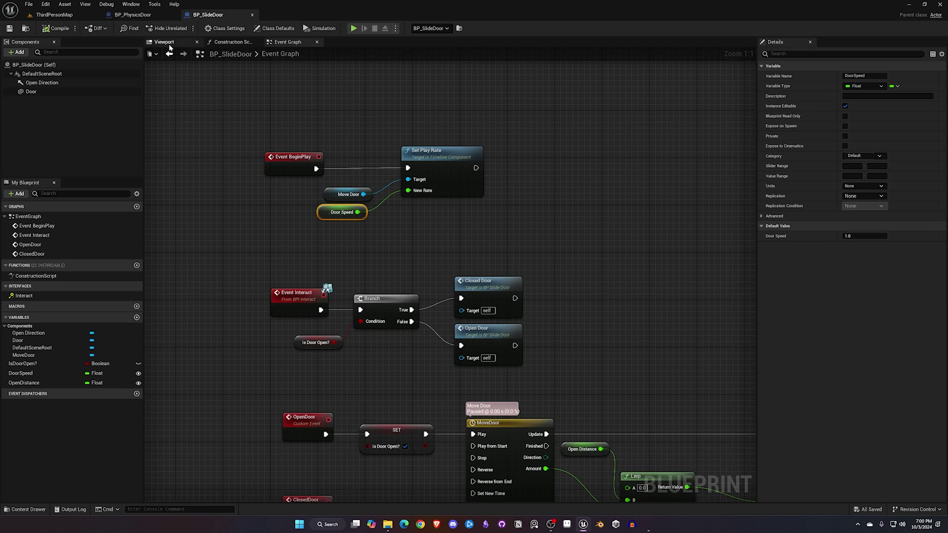
Open the IMC_Default mapping context in ThirdPerson/Input and add a mapping for IA_Interact
key(ctrl+space)
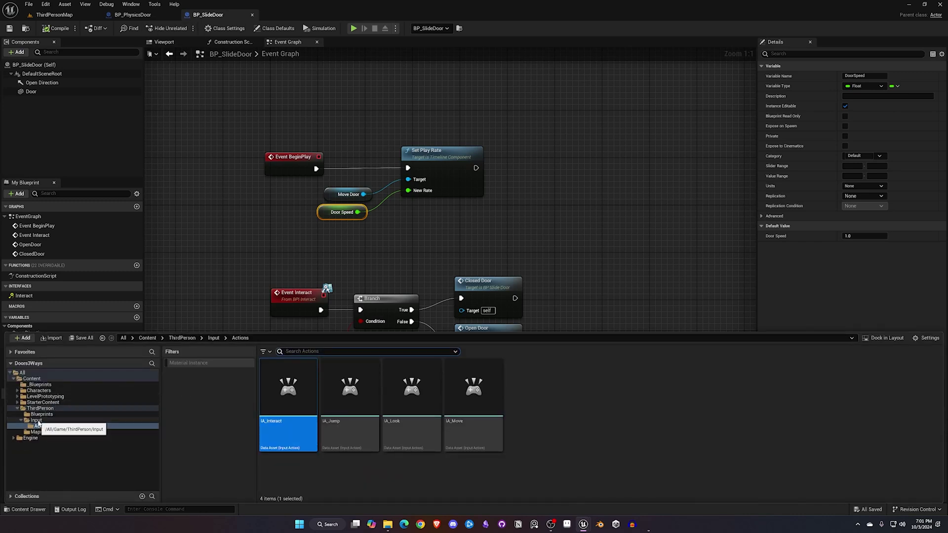
click(37, 422)
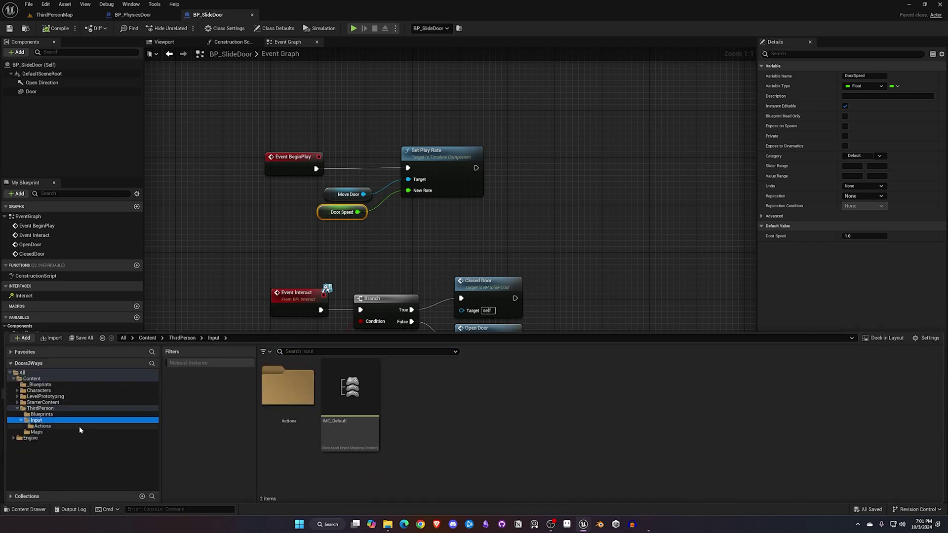
double_click(337, 428)
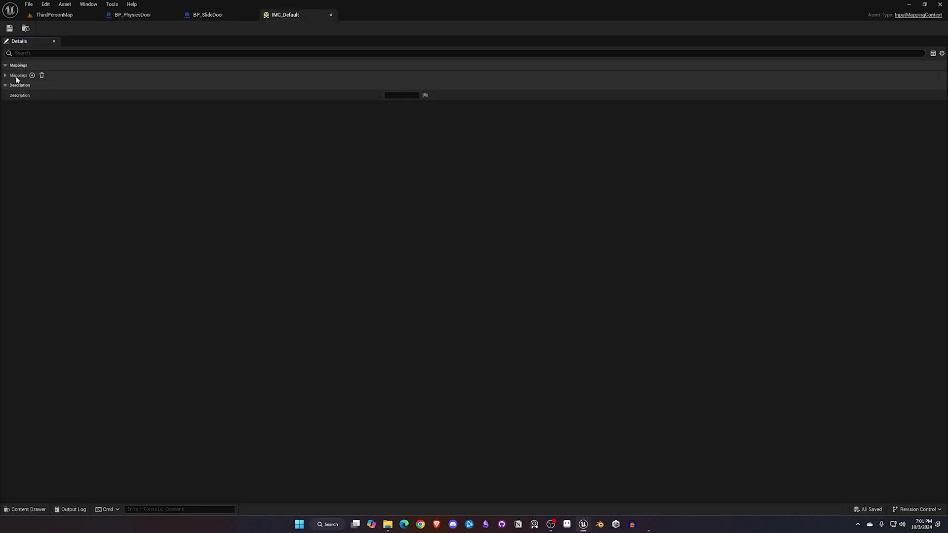
click(5, 75)
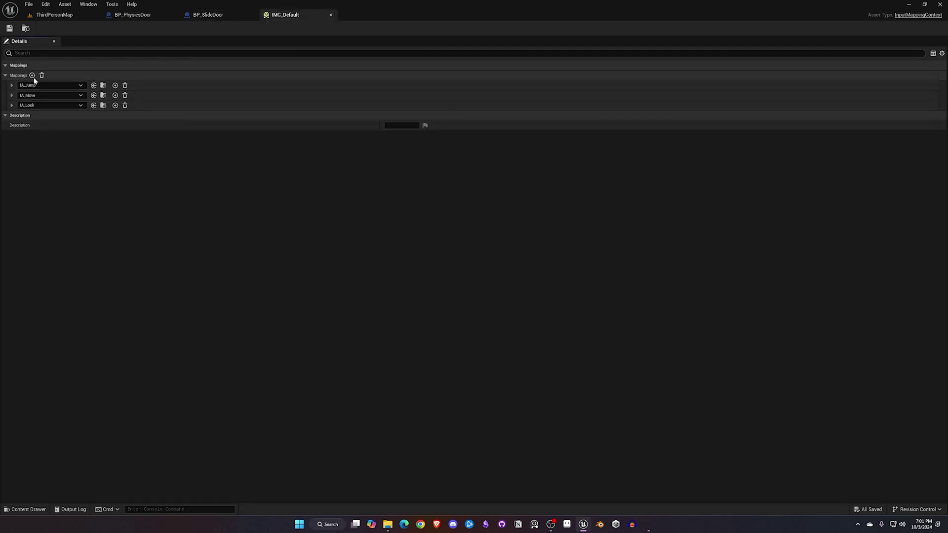
click(32, 75)
click(80, 115)
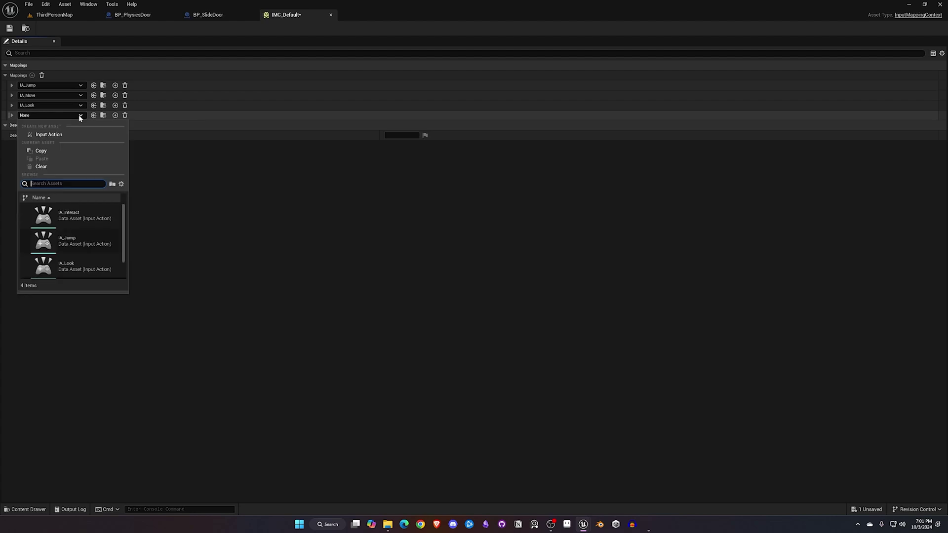
click(75, 218)
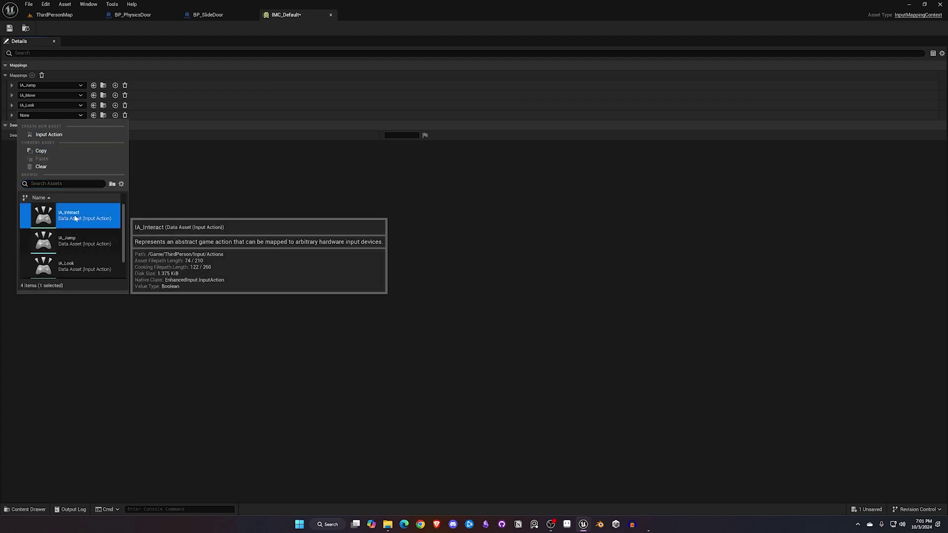
Bind the E key to the IA_Interact mapping
click(11, 116)
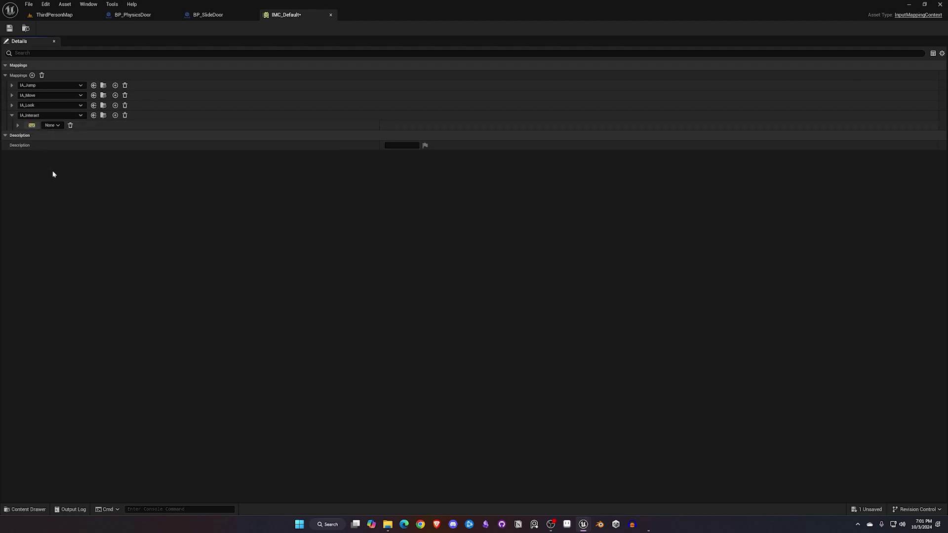
key(e)
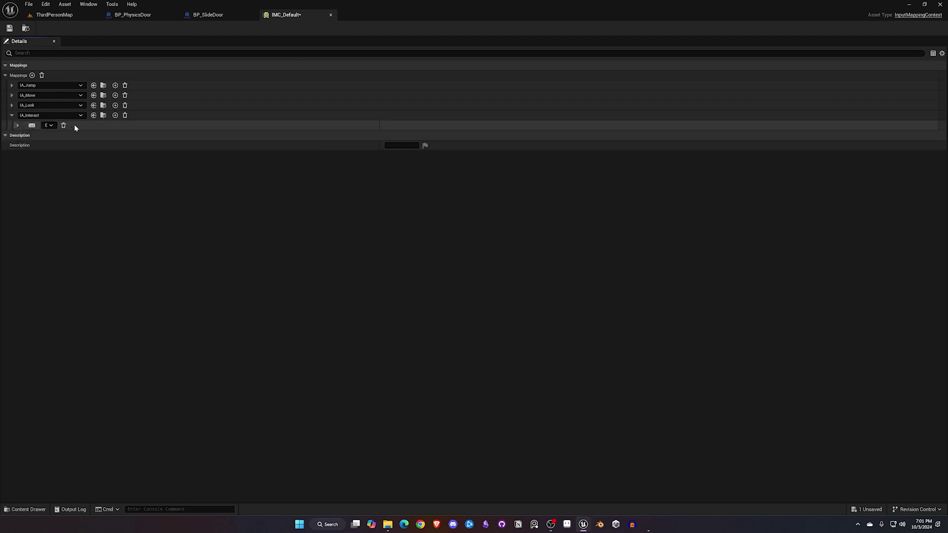
click(18, 125)
click(18, 125)
Add a second control binding with the R key to IA_Interact and remove that binding again
click(115, 115)
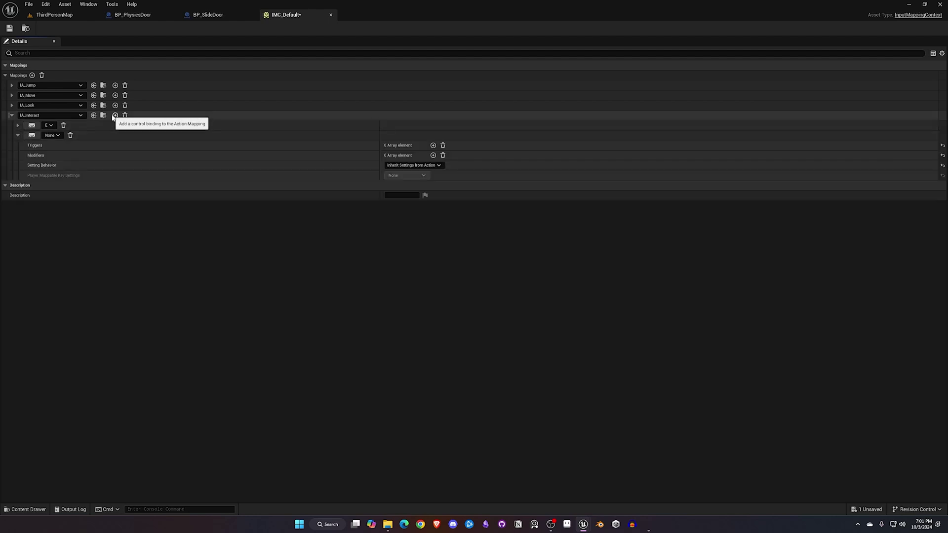
click(32, 135)
key(r)
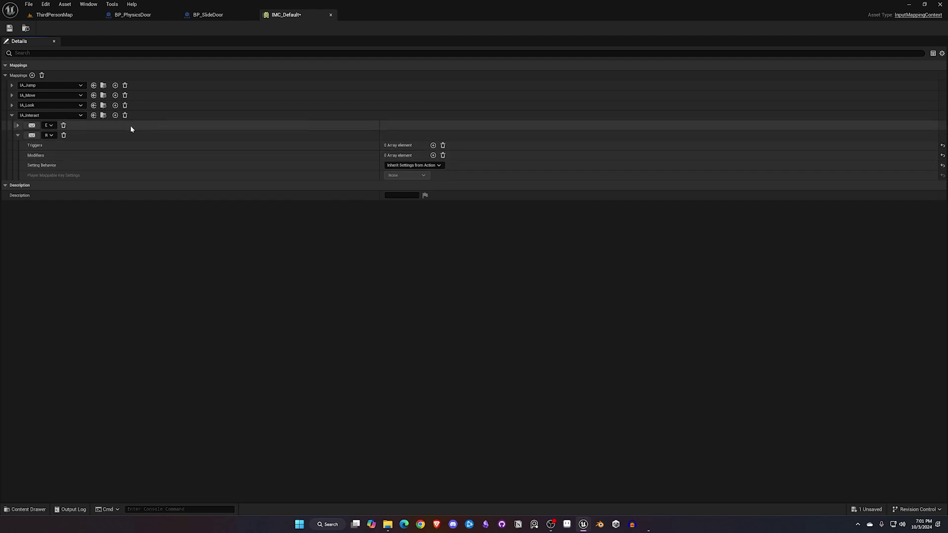
click(17, 135)
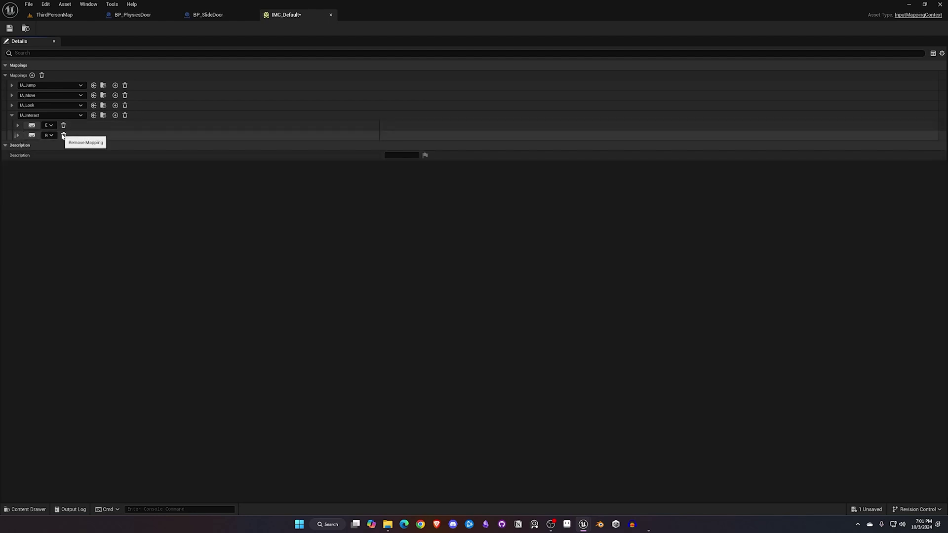
click(63, 135)
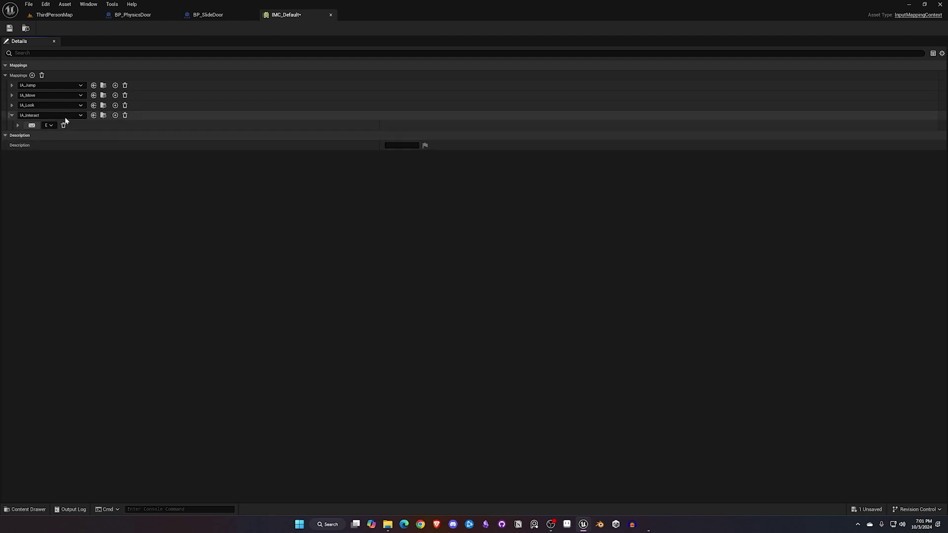
Save and close IMC_Default, and open the BP_ThirdPersonCharacter event graph from ThirdPerson/Blueprints at the empty area below Jump Input
click(11, 30)
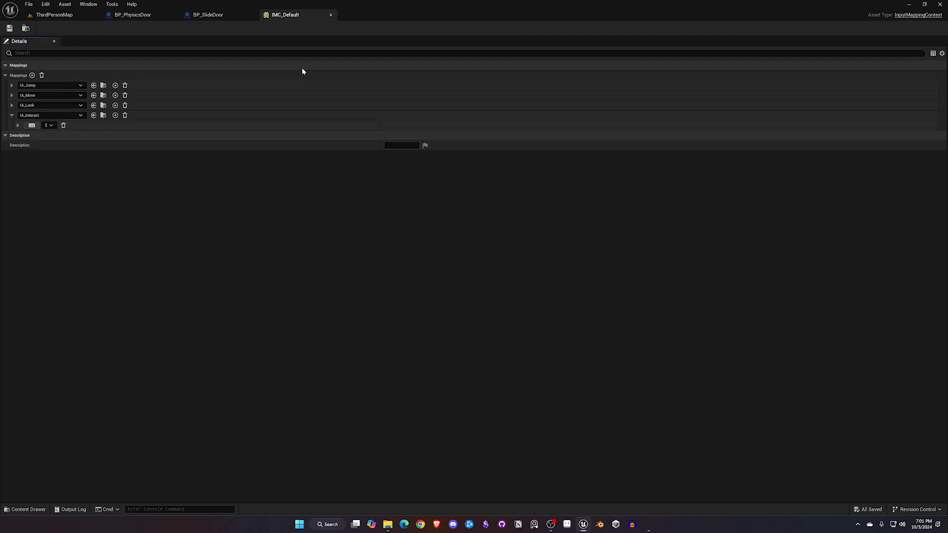
click(330, 15)
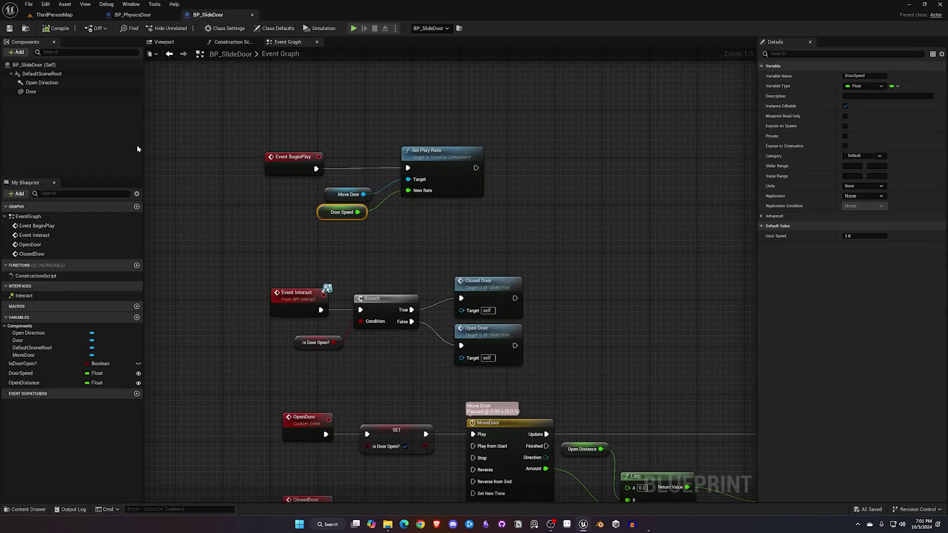
key(ctrl+space)
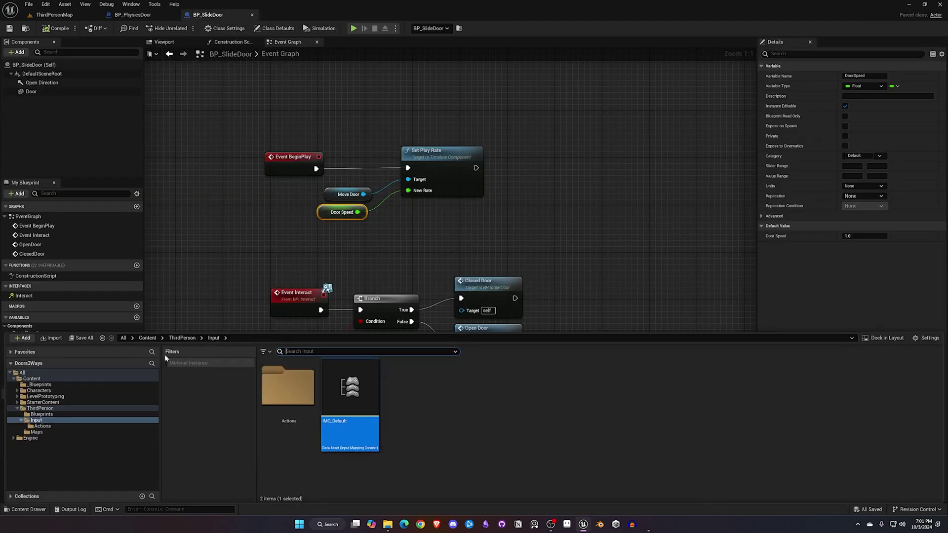
click(41, 414)
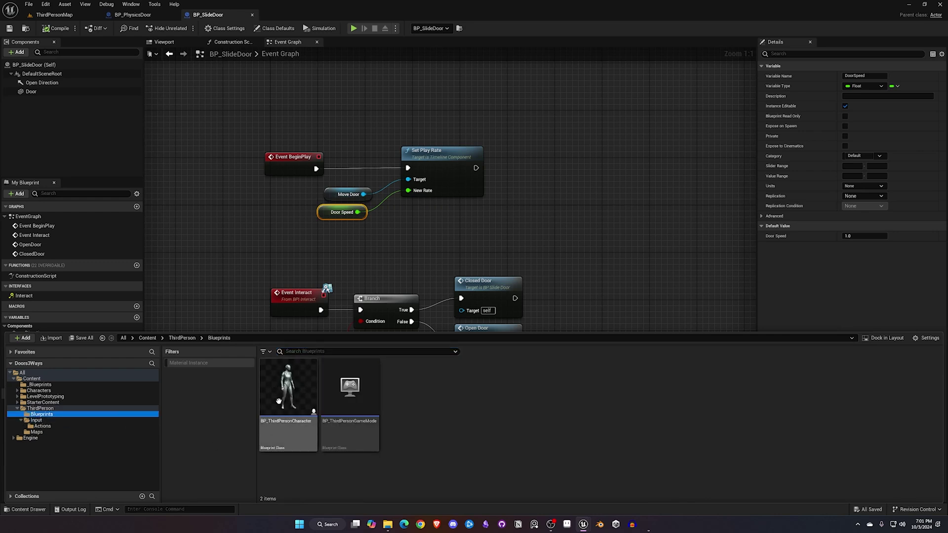
double_click(267, 400)
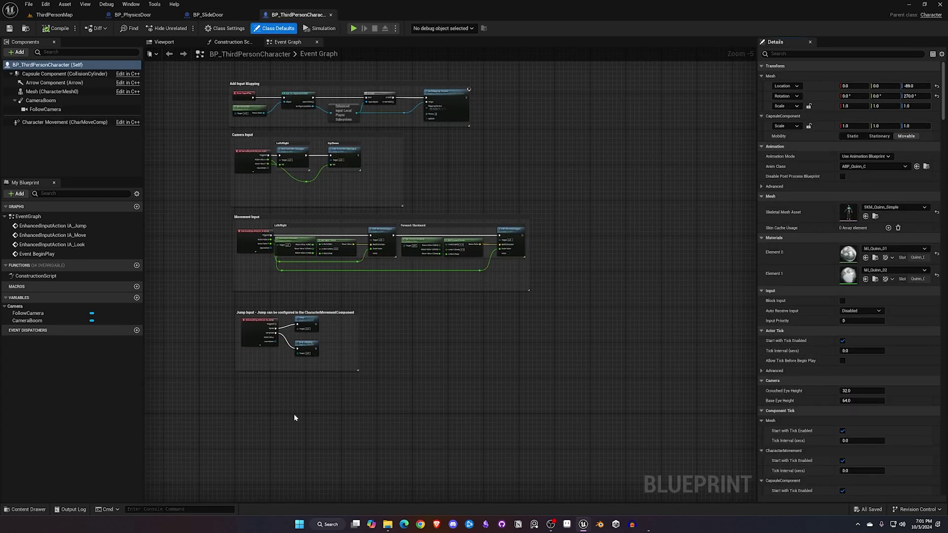
right_drag(312, 412, 289, 253)
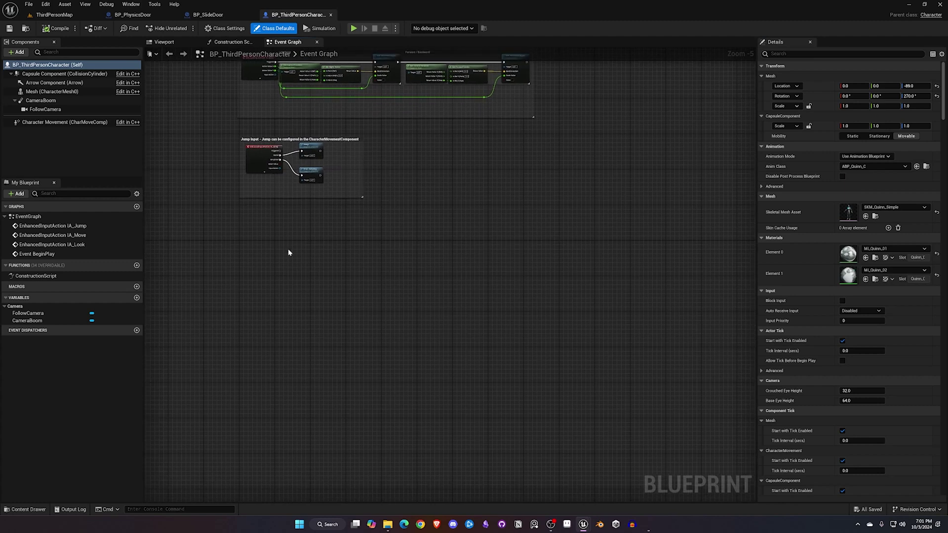
Add the EnhancedInputAction IA_Interact event below the Jump Input section and expand it to show all its execution outputs
scroll(277, 259, up, 3)
right_click(231, 221)
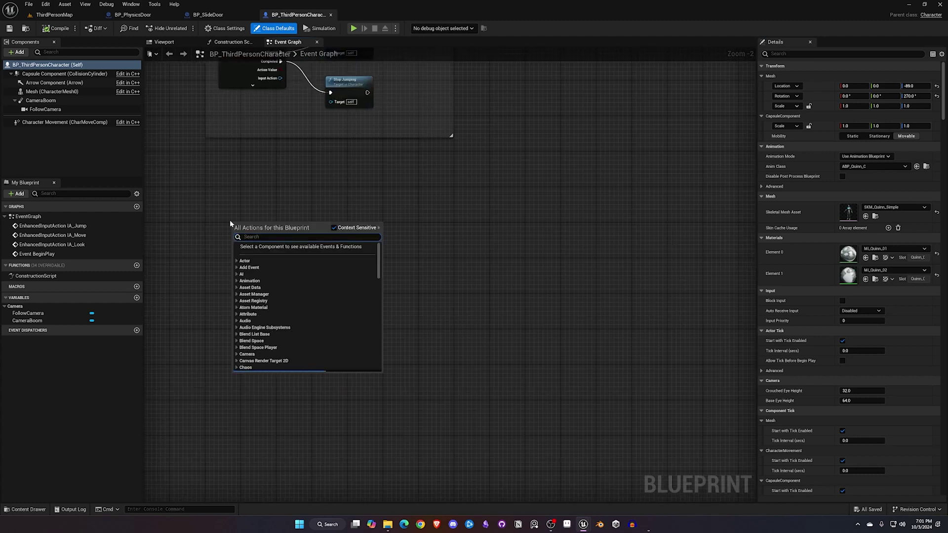
text(IA_In)
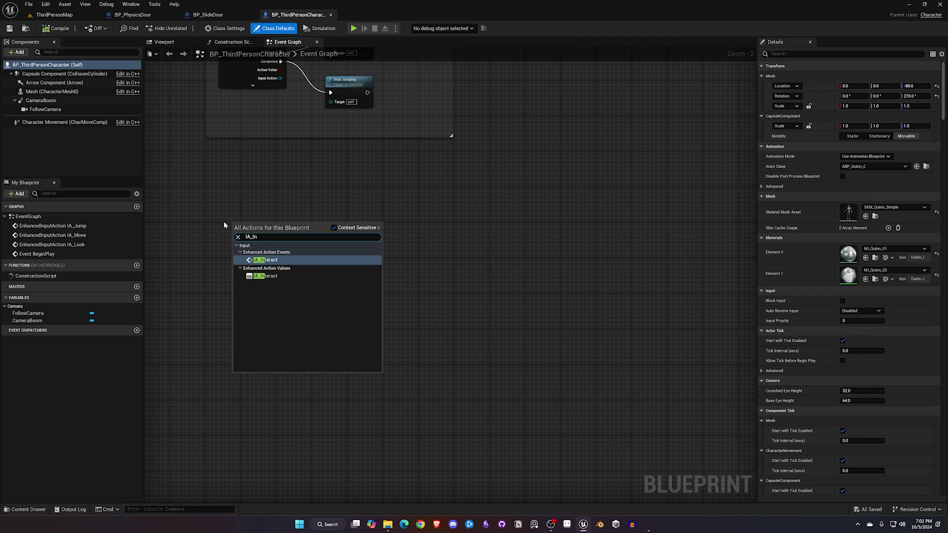
click(266, 259)
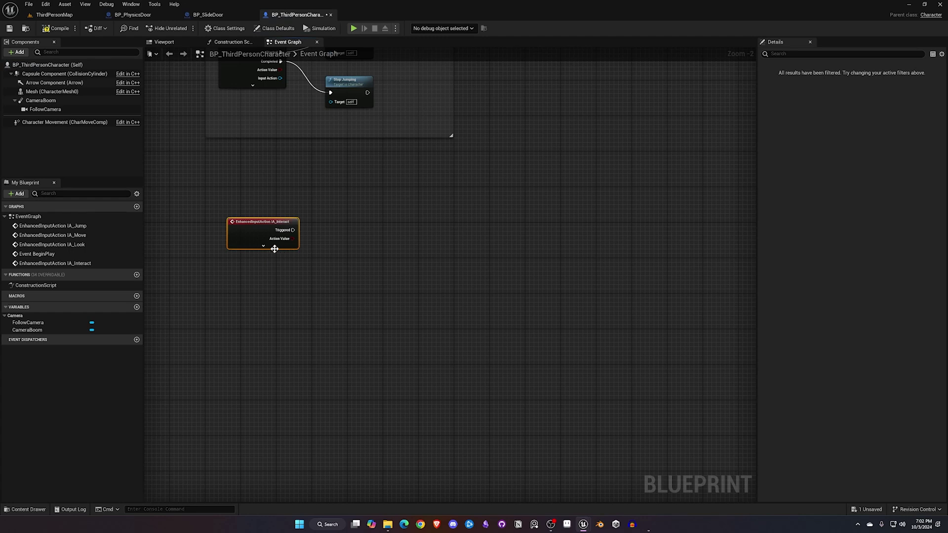
scroll(228, 264, up, 4)
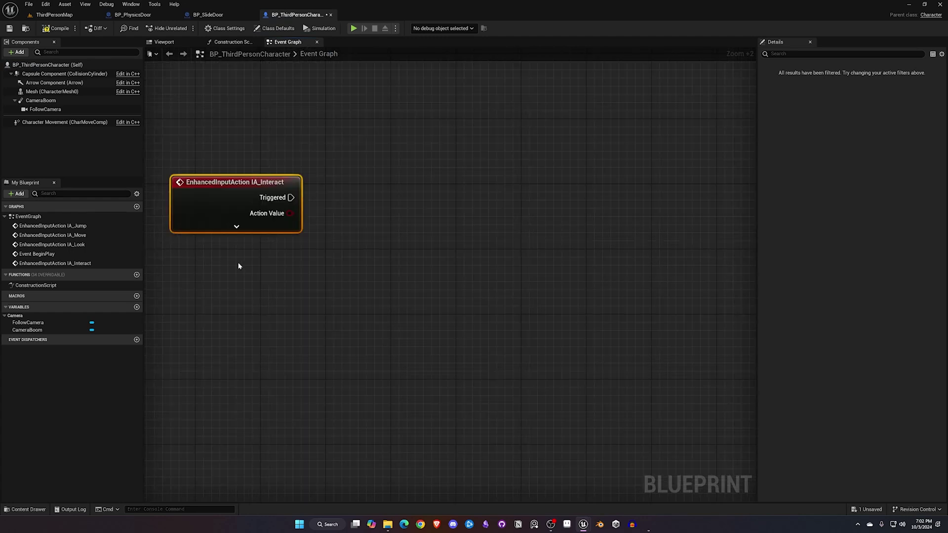
click(236, 226)
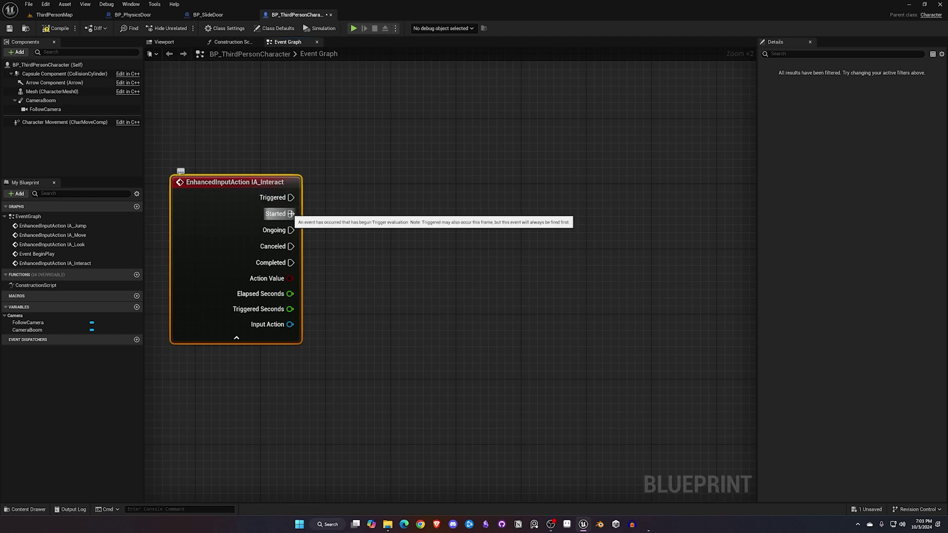
Add a Line Trace By Channel node to the IA_Interact event's Started output and collapse the event's unused outputs
drag(291, 214, 386, 212)
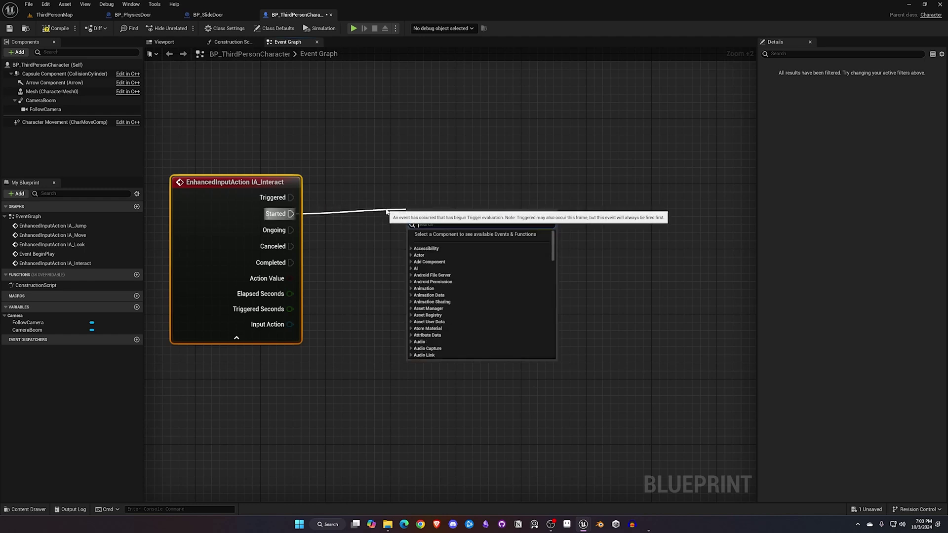
text(line tr)
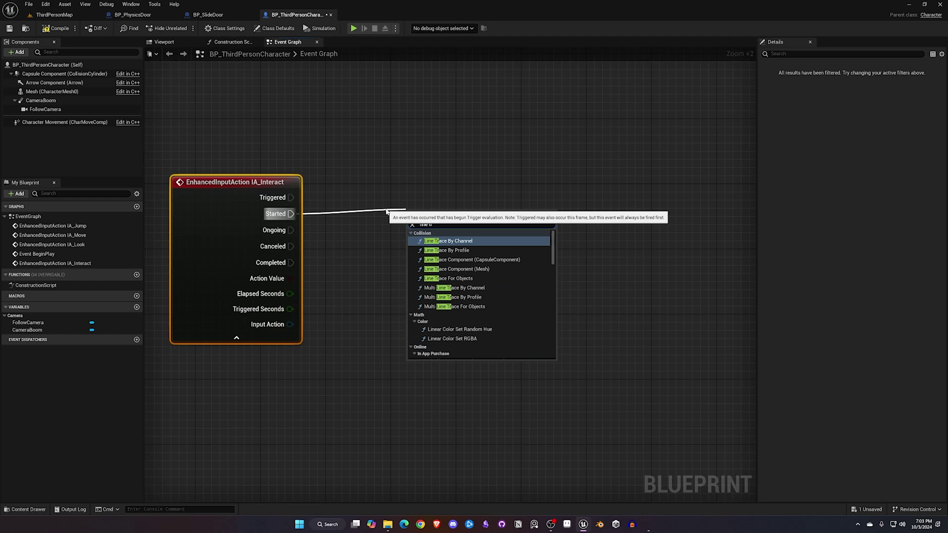
key(Return)
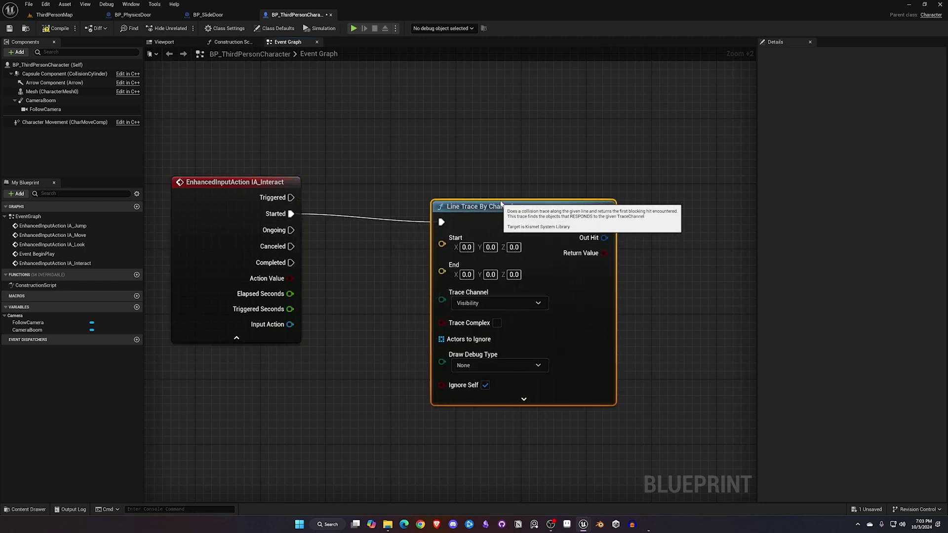
scroll(493, 212, down, 2)
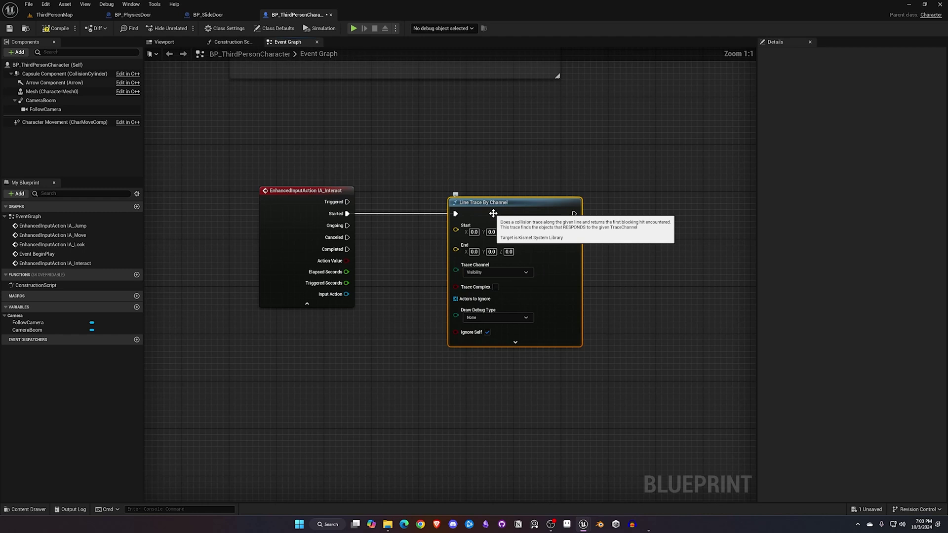
right_drag(619, 309, 591, 274)
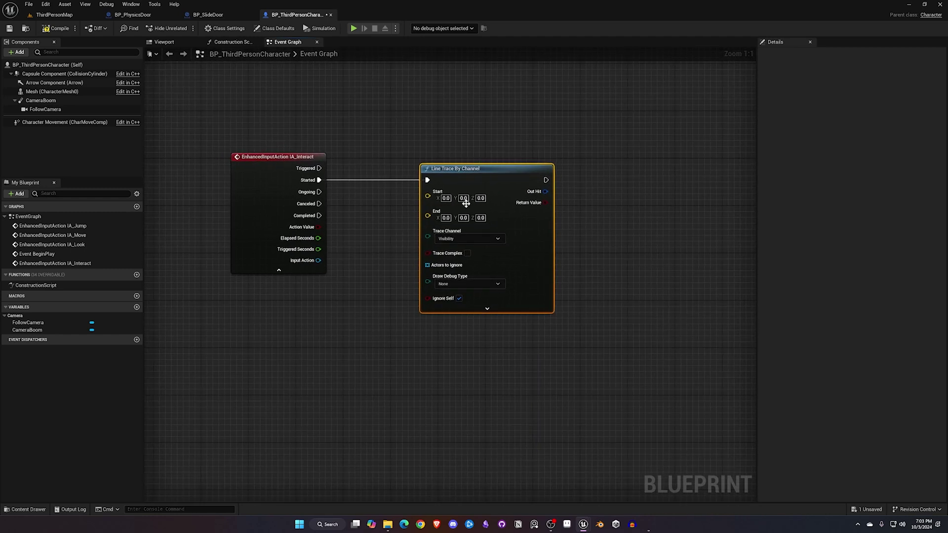
click(280, 271)
Add a Follow Camera reference with a Get World Location node and connect that location to the line trace's Start
drag(45, 109, 252, 268)
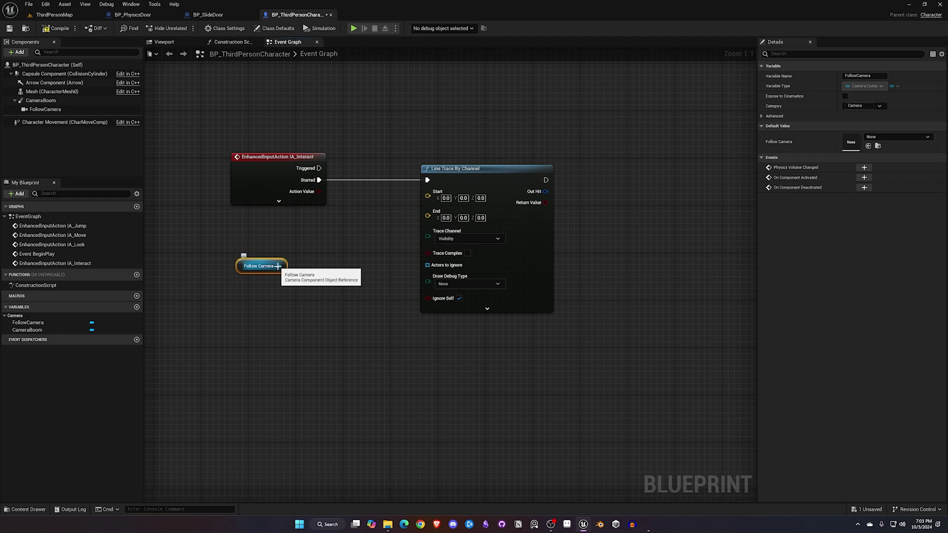
drag(277, 266, 270, 234)
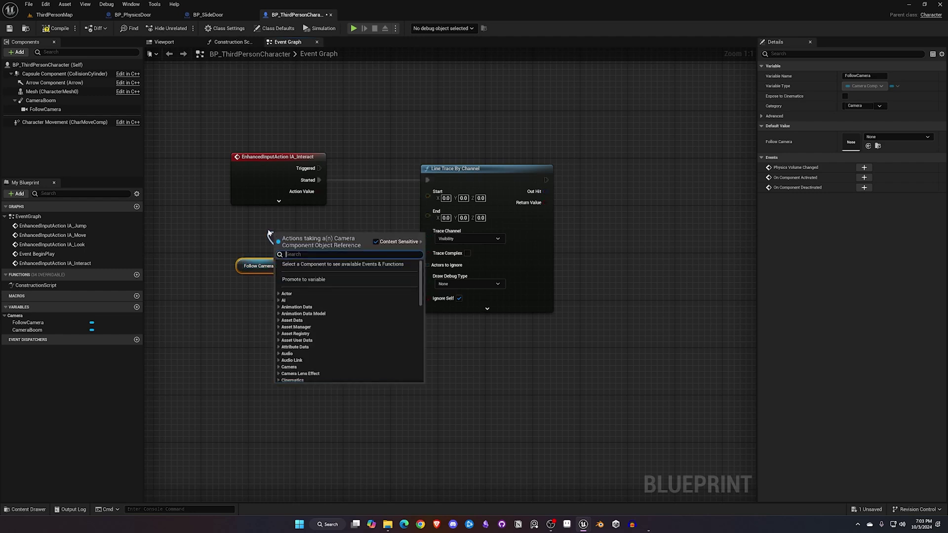
text(get world)
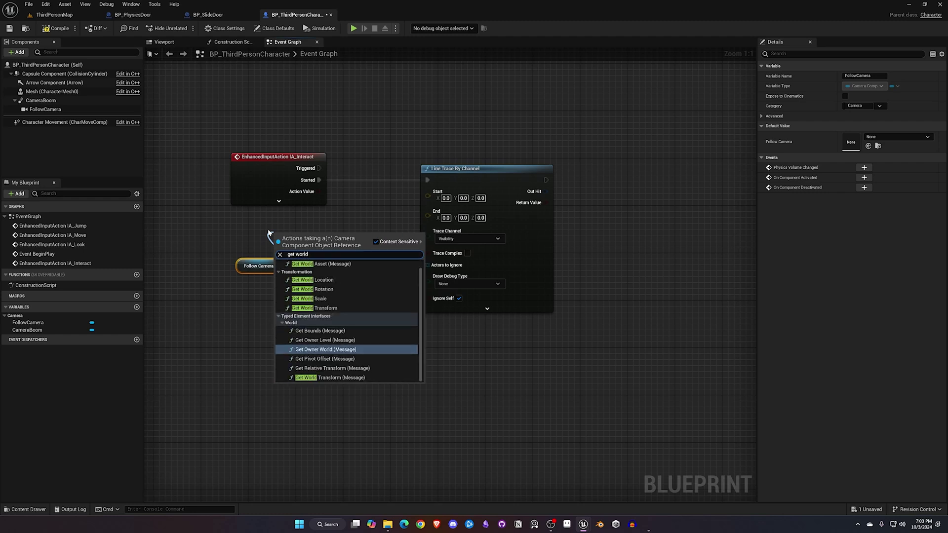
key(Up)
key(Up)
key(Up)
key(Up)
key(Up)
key(Up)
key(Up)
key(Up)
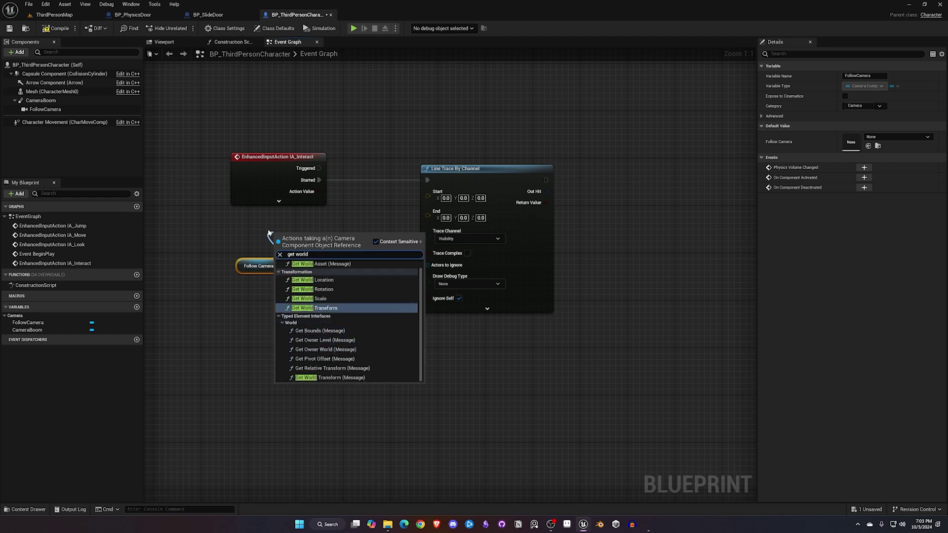
key(Return)
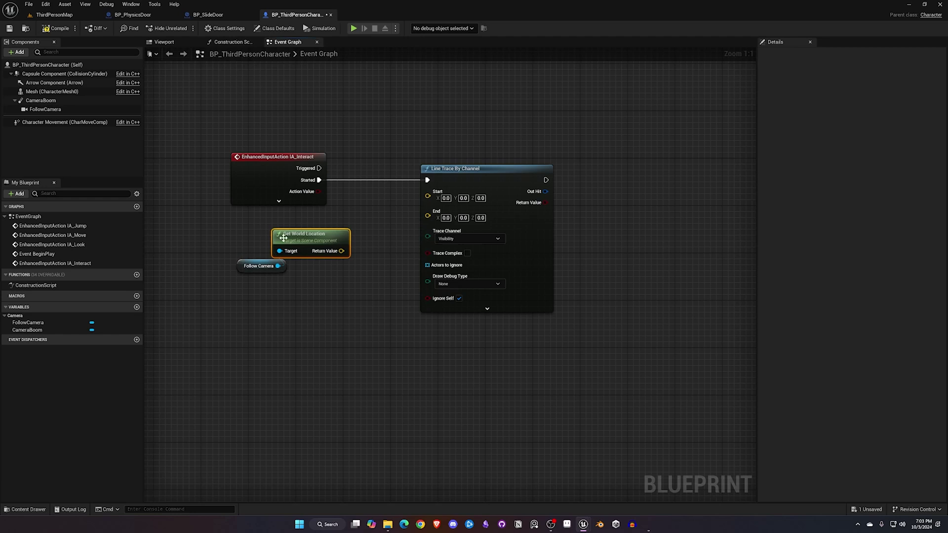
drag(341, 250, 426, 196)
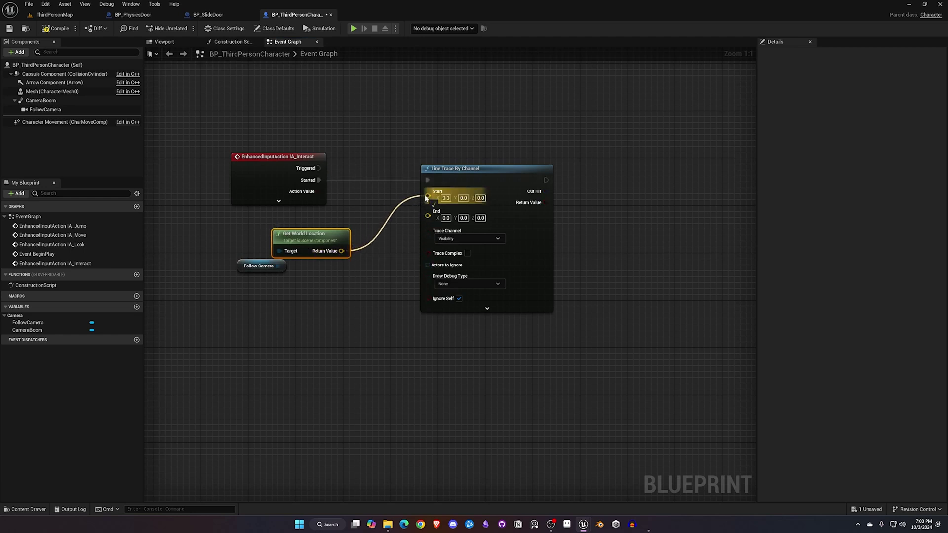
drag(318, 237, 329, 230)
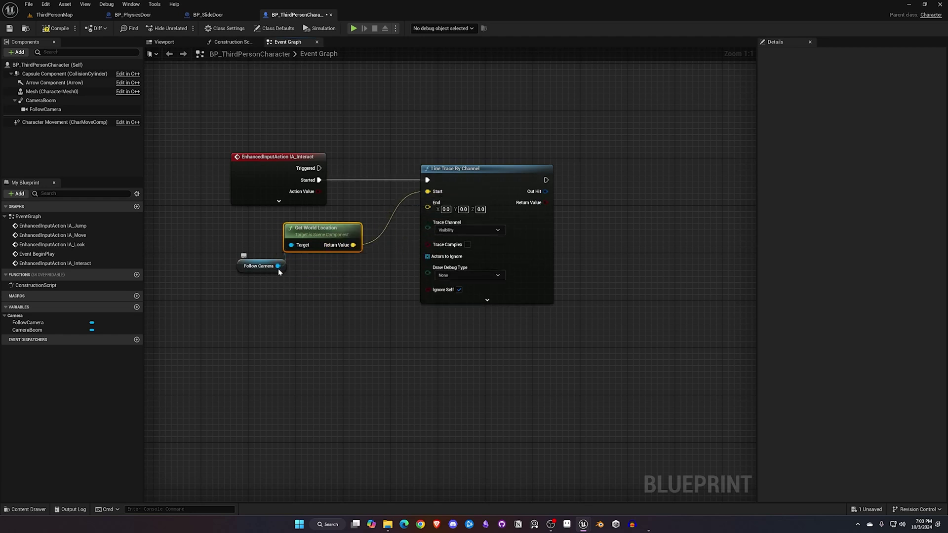
Add a Get Forward Vector node from the Follow Camera reference below the world location node
drag(278, 266, 282, 288)
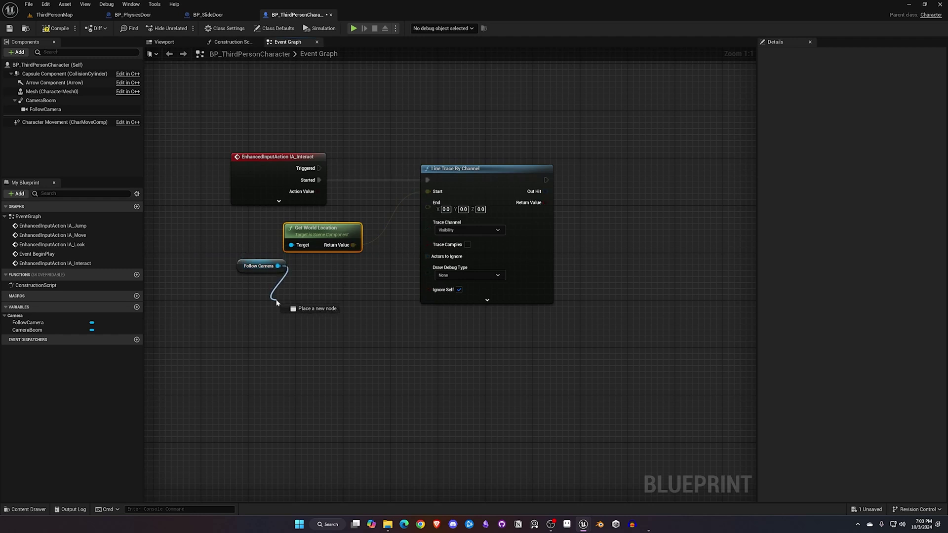
drag(277, 303, 279, 303)
text(get for)
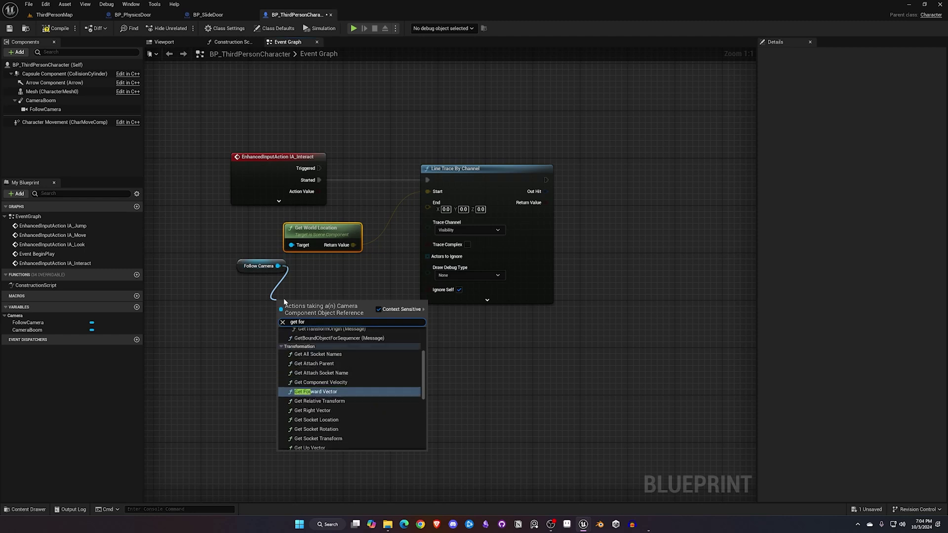
key(Return)
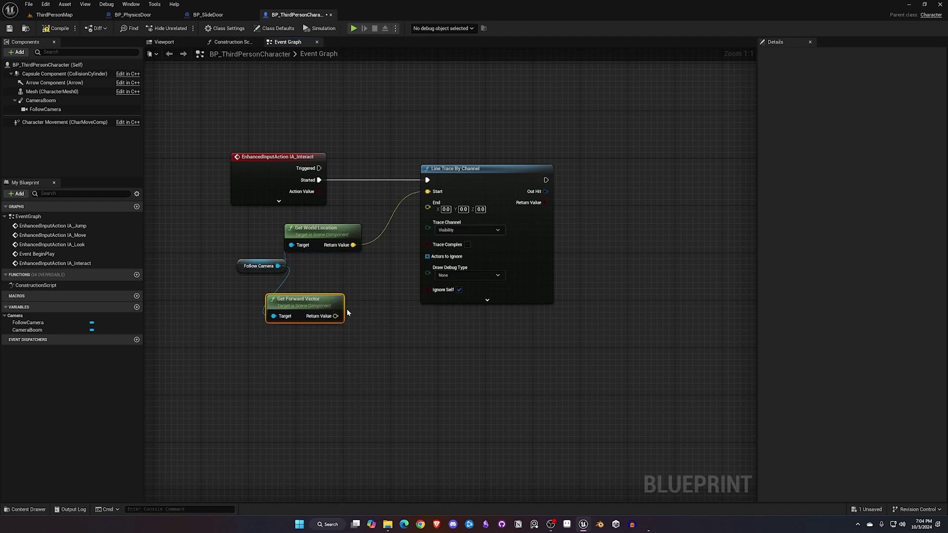
Make room before the line trace node and multiply the camera's forward vector by a single-precision float of 750.0
right_drag(377, 320, 272, 290)
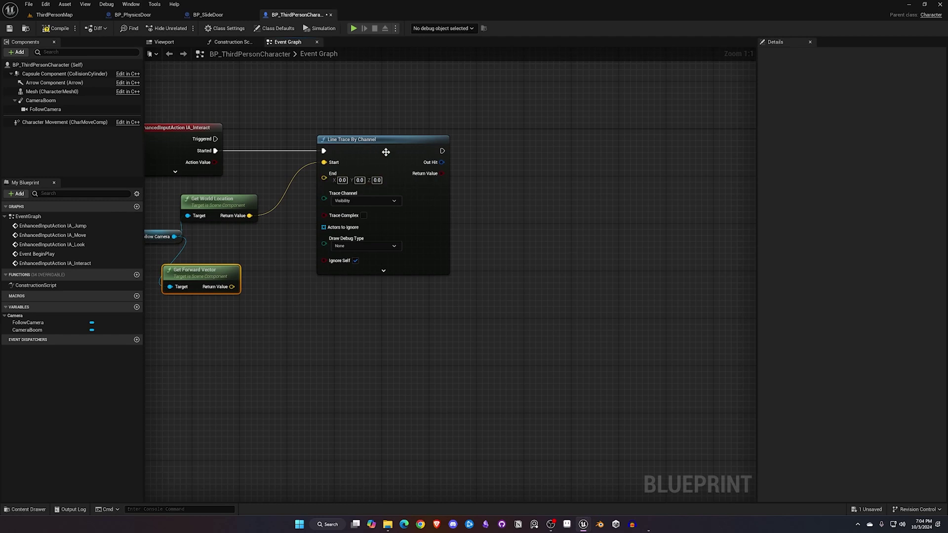
drag(392, 141, 466, 142)
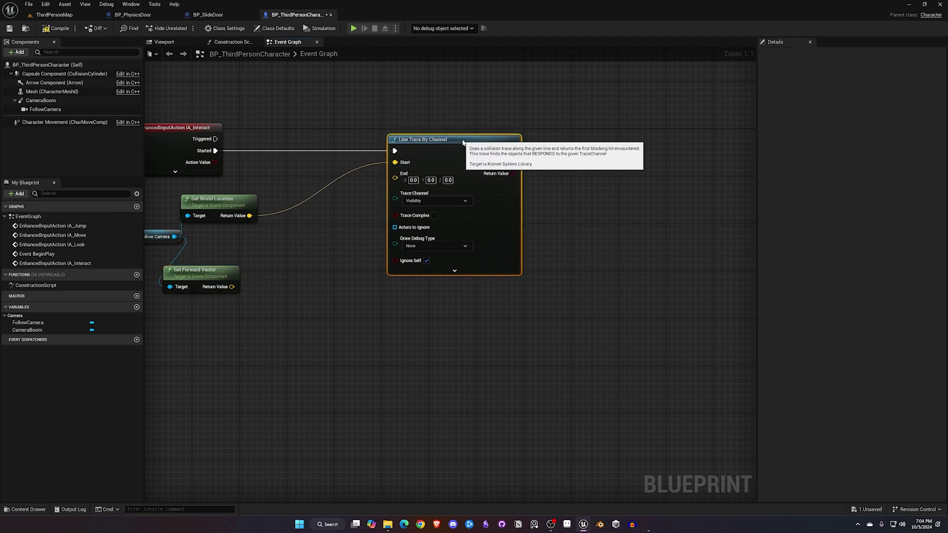
drag(229, 292, 275, 272)
text(multiply)
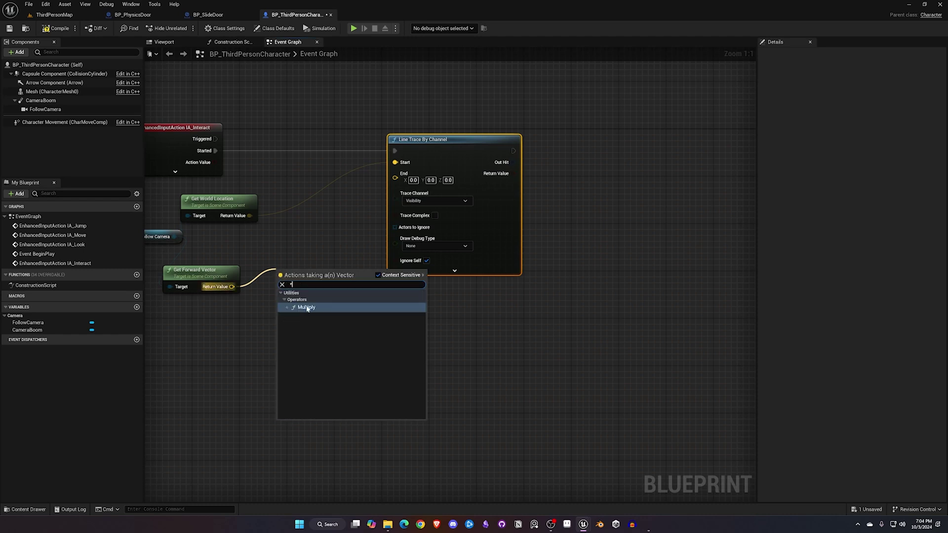
click(303, 306)
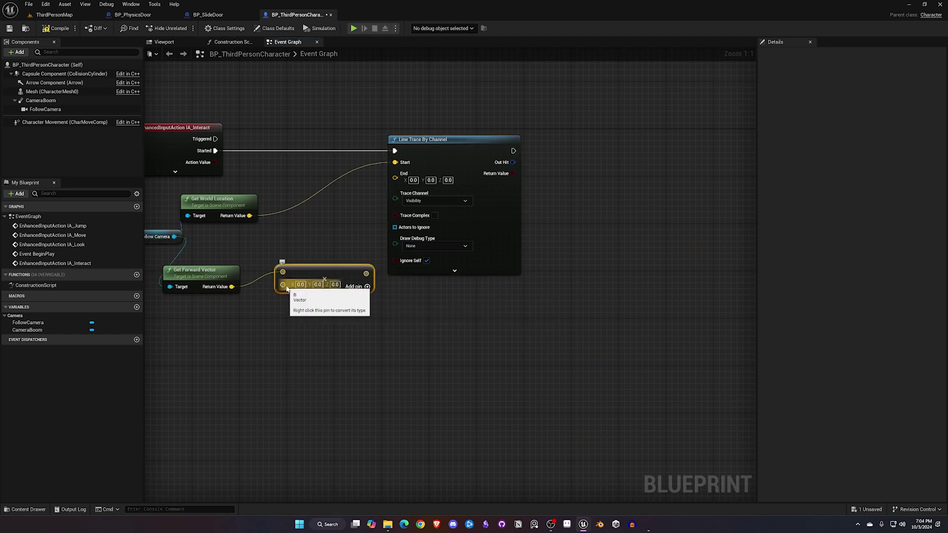
right_click(286, 289)
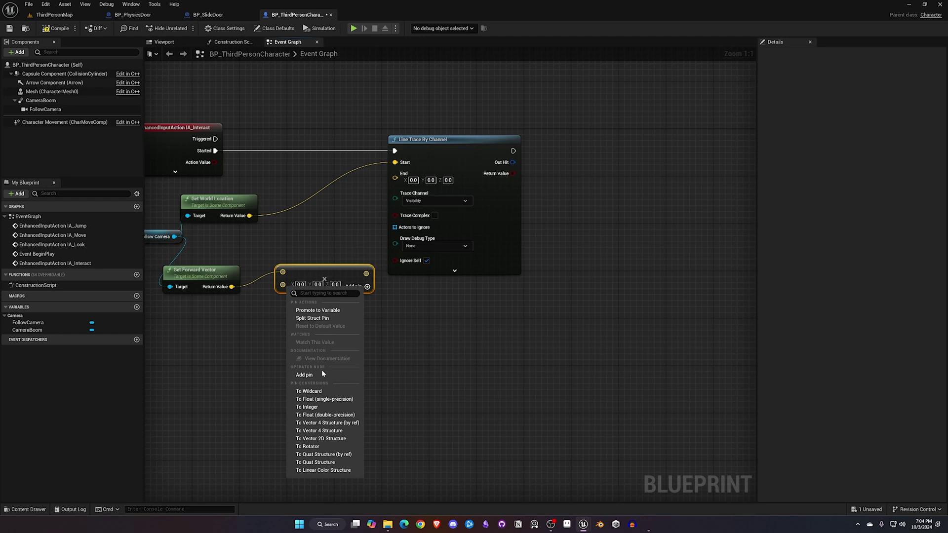
click(325, 399)
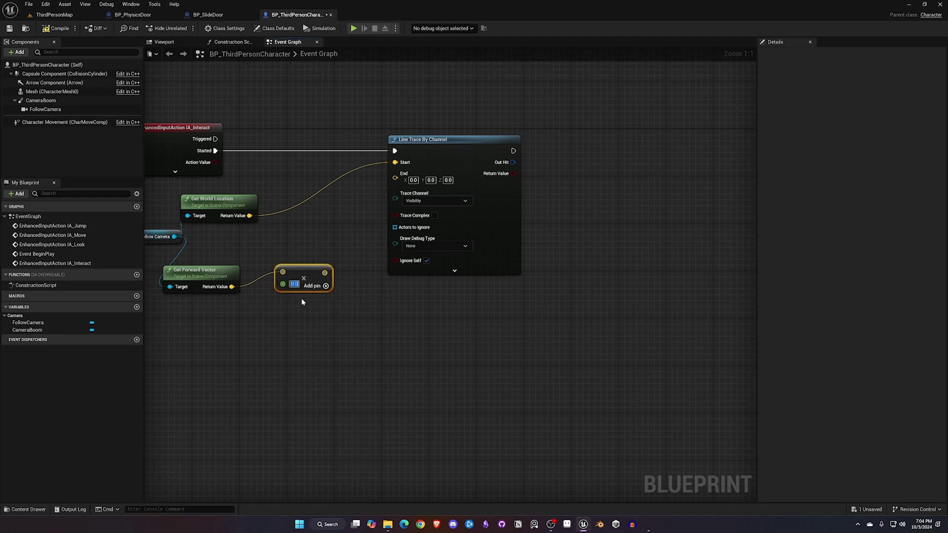
text(750.0)
Add the camera's world location to the multiplied forward vector and connect the sum to the line trace's End
drag(328, 274, 296, 238)
text(multiply)
click(319, 269)
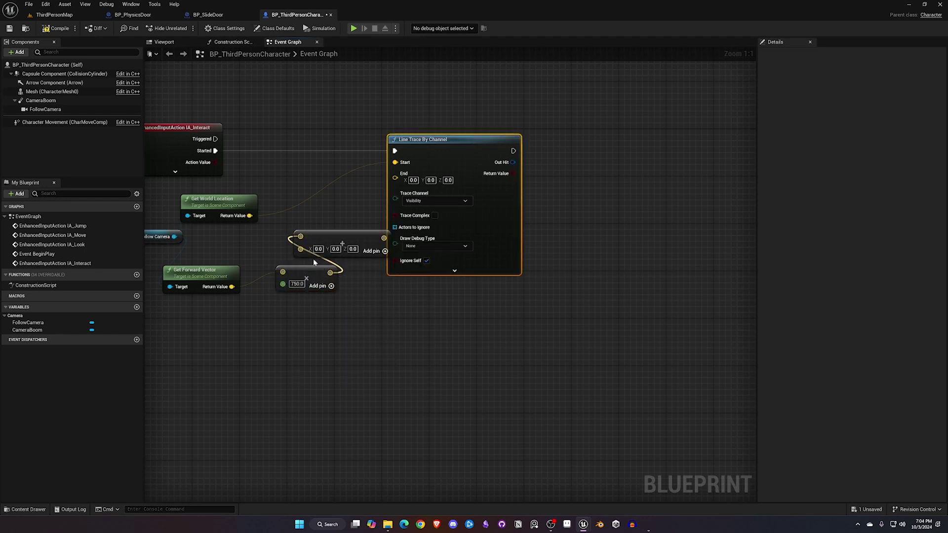
drag(250, 215, 299, 237)
mouse_move(330, 273)
mouse_down()
mouse_move(301, 249)
mouse_move(394, 174)
mouse_up()
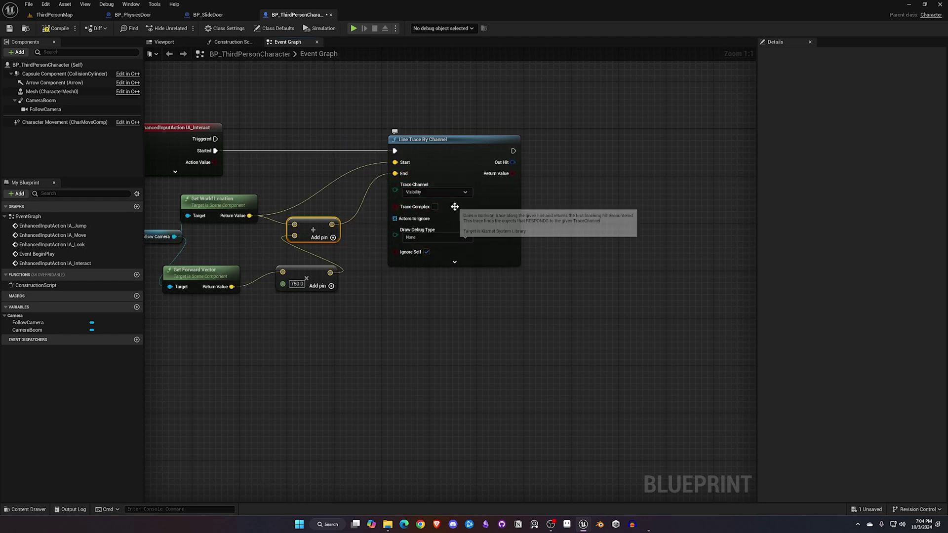
Set the line trace's Draw Debug Type to For Duration and add a Branch after it with Return Value as the condition
click(458, 238)
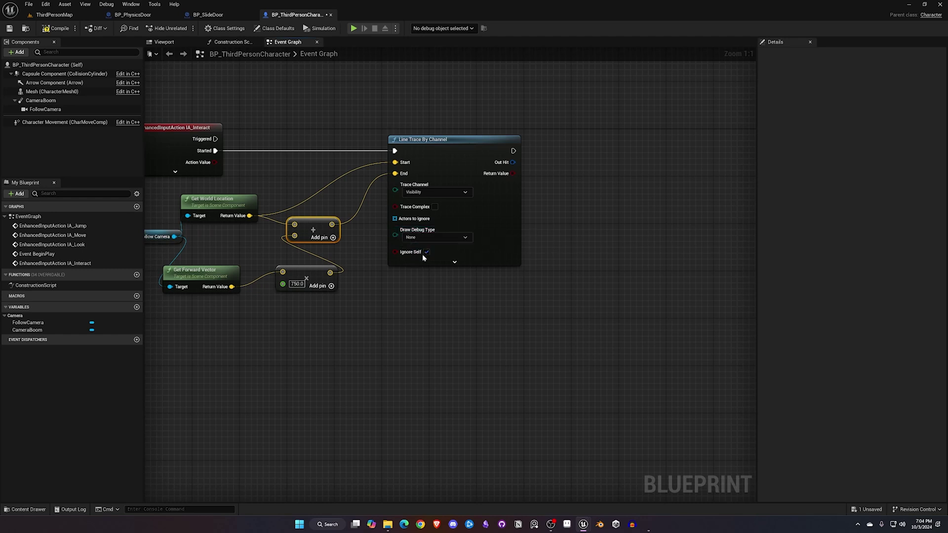
click(429, 264)
mouse_move(501, 297)
right_down()
mouse_move(470, 298)
mouse_move(463, 313)
mouse_move(305, 297)
right_up()
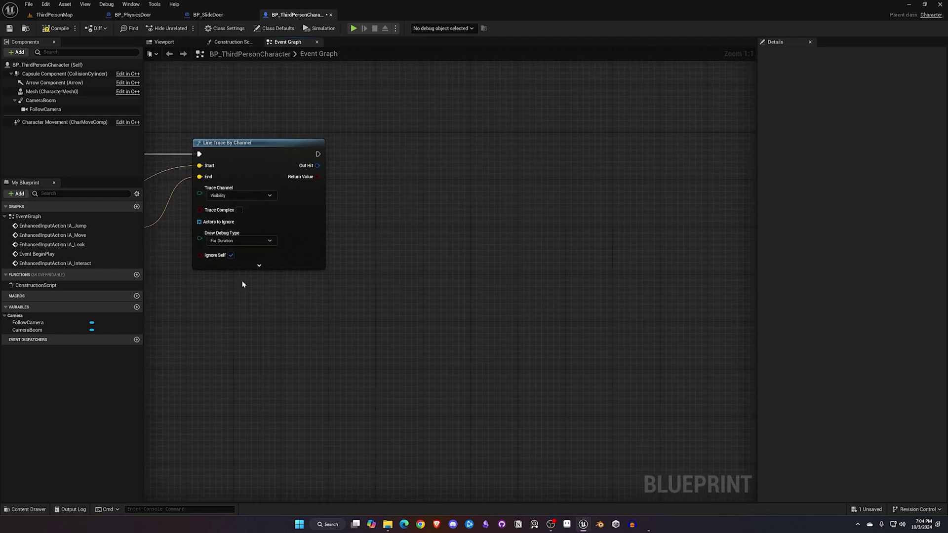
mouse_move(317, 177)
mouse_down()
mouse_move(364, 164)
mouse_move(365, 148)
mouse_up()
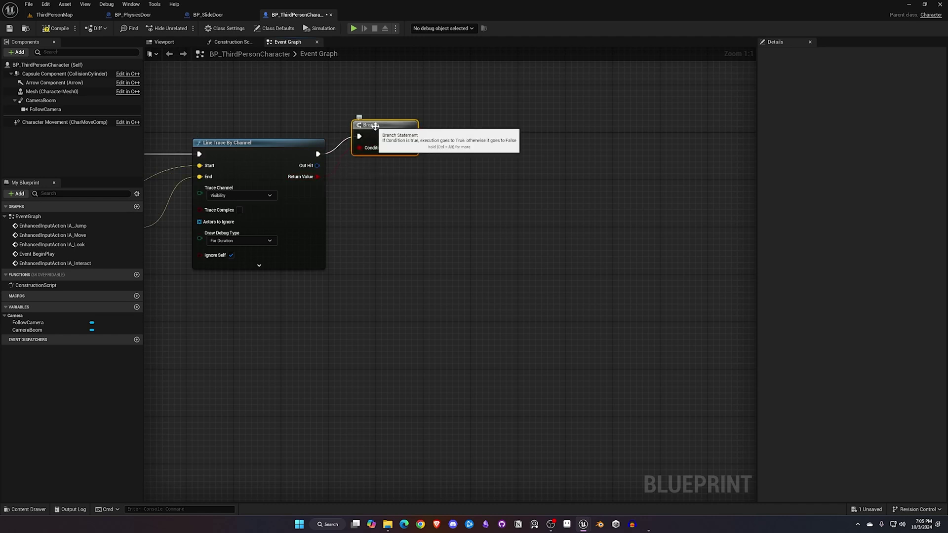
Align the Branch with the trace, then break the Out Hit result below it and expand all of its outputs
mouse_move(382, 144)
mouse_down()
mouse_move(318, 168)
mouse_move(355, 181)
mouse_move(385, 220)
mouse_move(374, 220)
mouse_up()
text(bre)
key(Return)
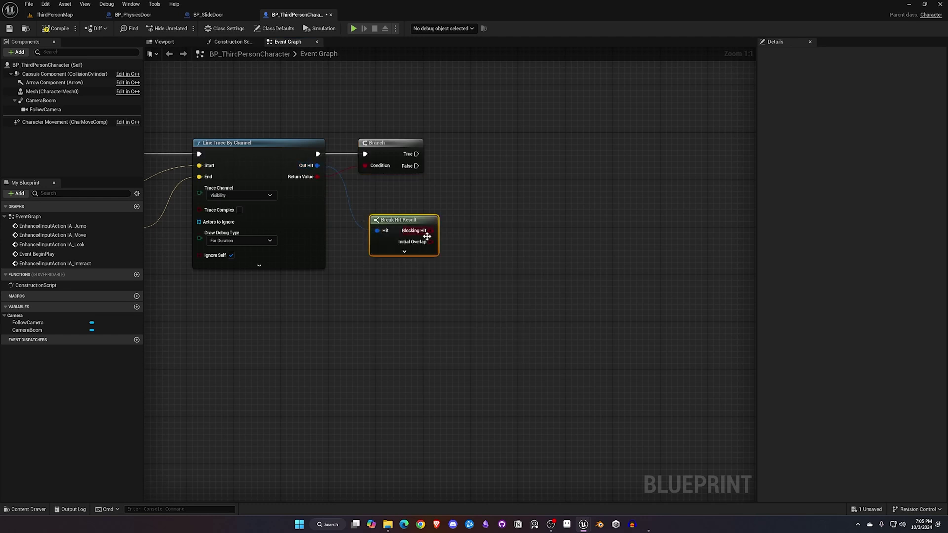
click(405, 251)
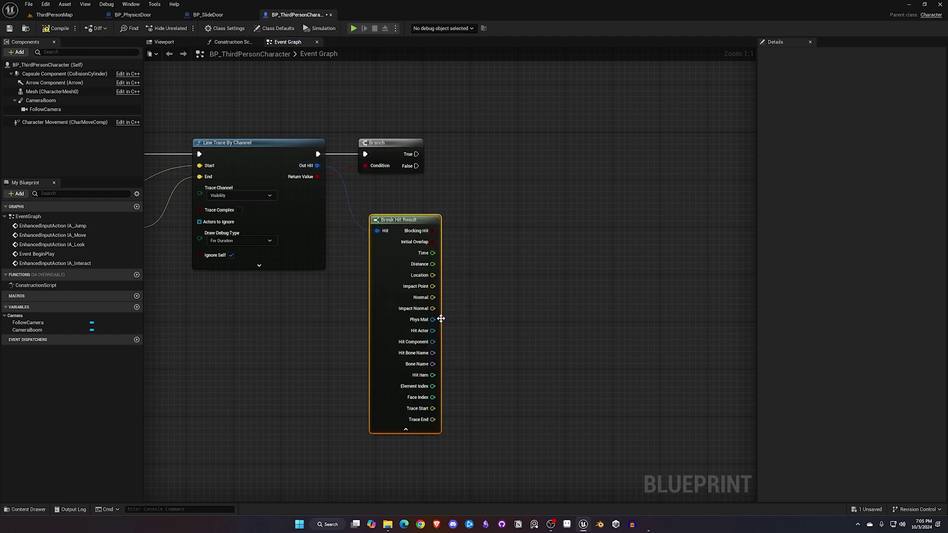
Add a Does Object Implement Interface node fed by the hit result's Hit Actor and set its interface to BPI_Interact
drag(433, 330, 490, 249)
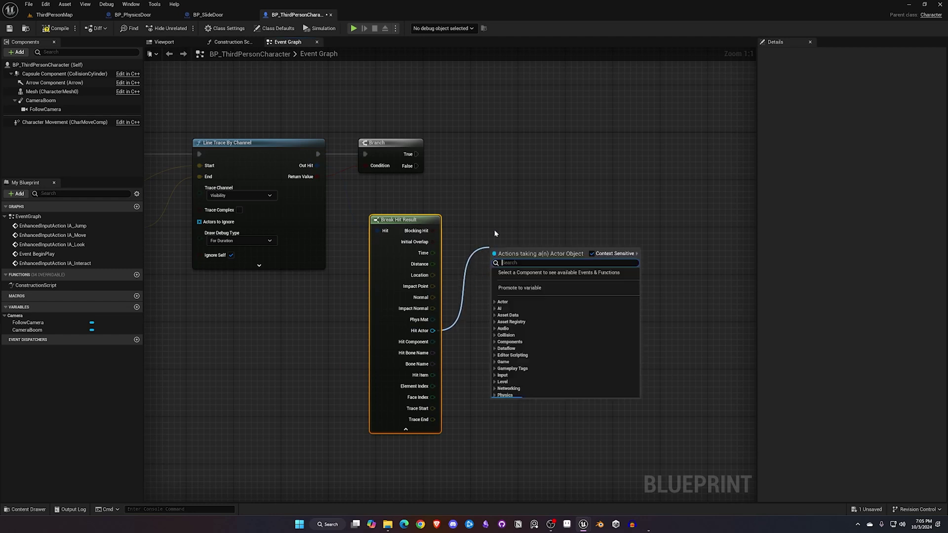
text(does)
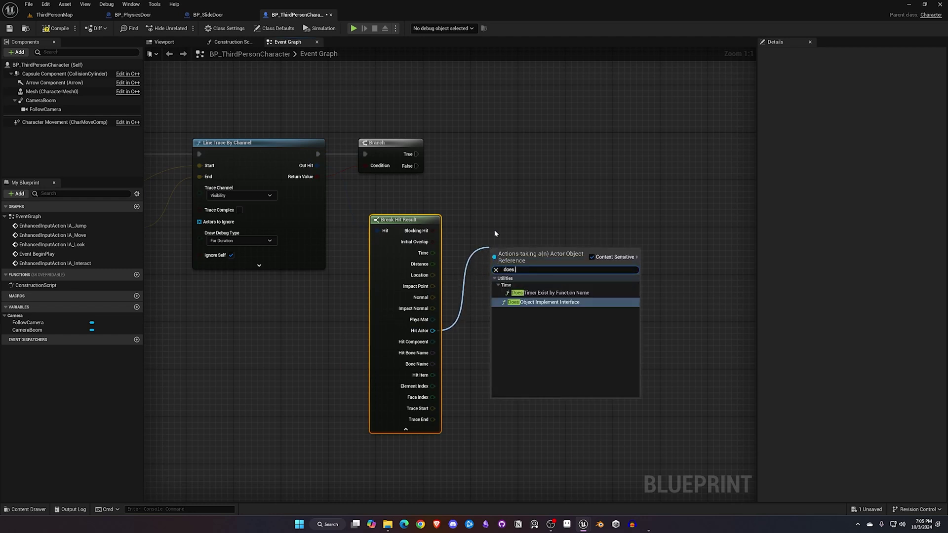
key(Return)
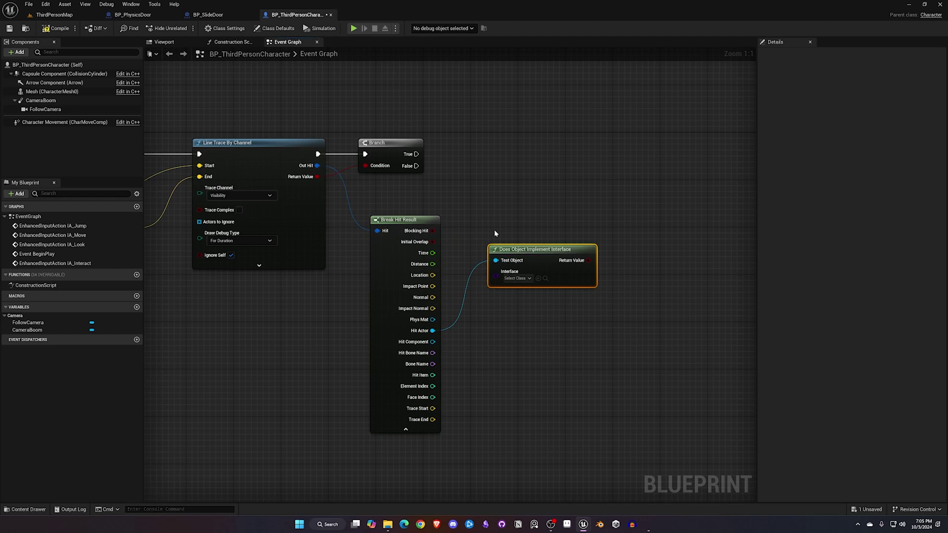
click(530, 279)
text(bpi_inm)
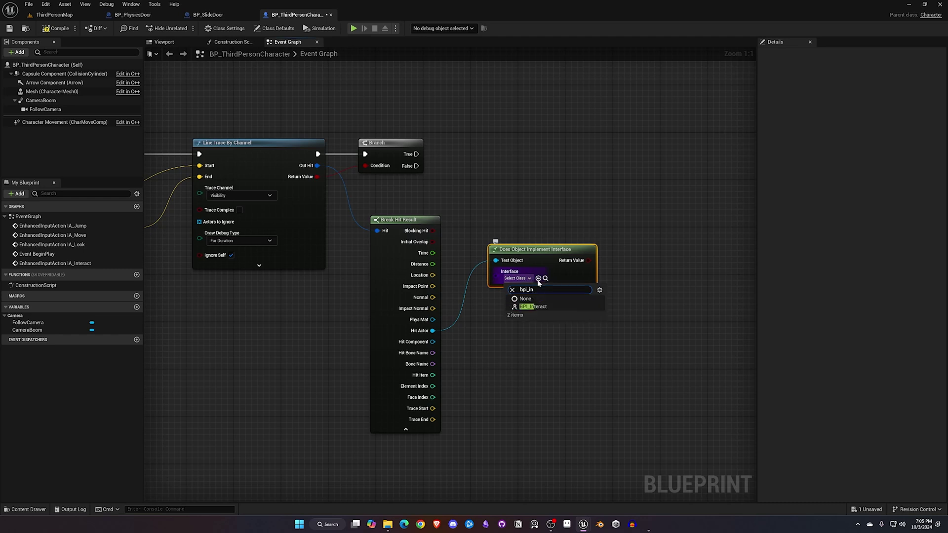
click(528, 308)
Add a second Branch conditioned on the interface check, connect it to the first Branch's True output, and align both Branches
drag(547, 255, 511, 163)
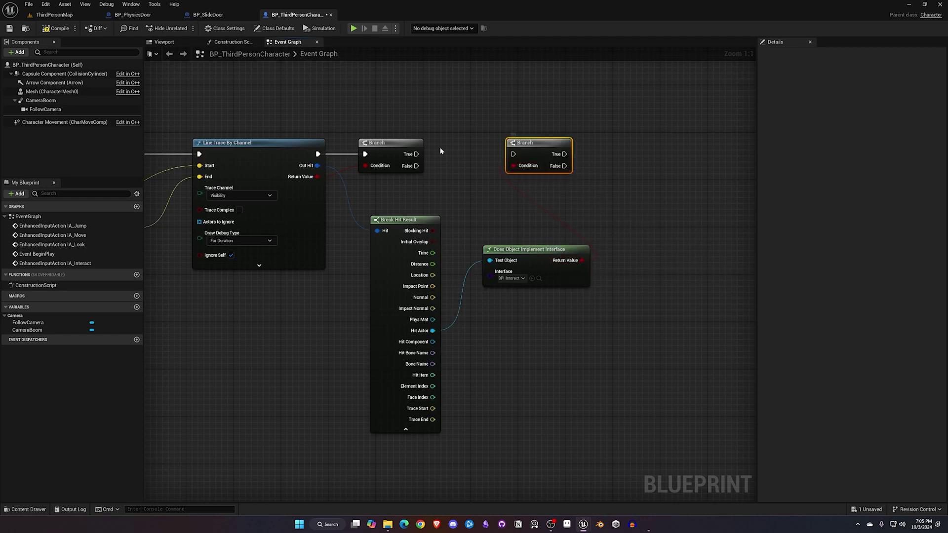
drag(416, 154, 513, 155)
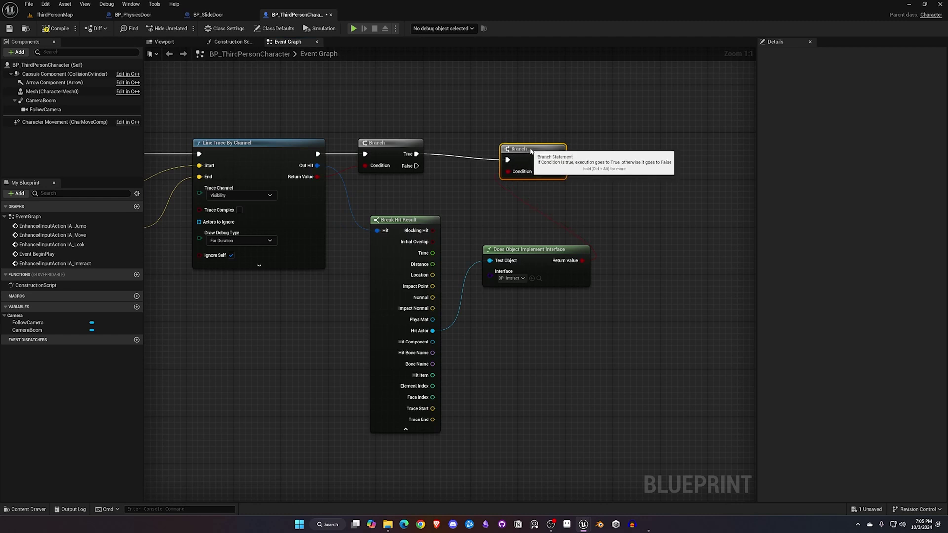
drag(534, 157, 528, 151)
Collapse the Break Hit Result node's unused outputs and move the Does Object Implement Interface node closer to it
click(401, 426)
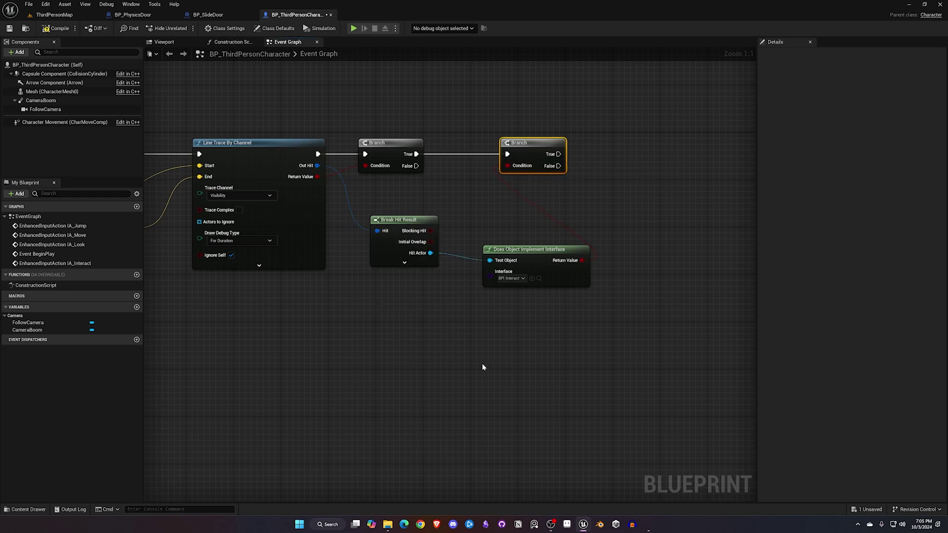
mouse_move(483, 366)
right_down()
mouse_move(434, 365)
mouse_move(473, 360)
right_up()
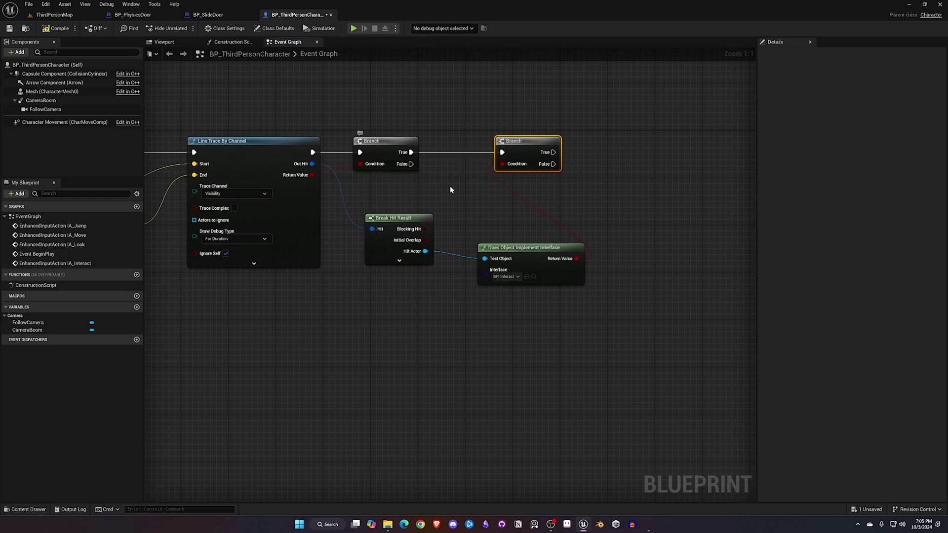
drag(521, 254, 512, 243)
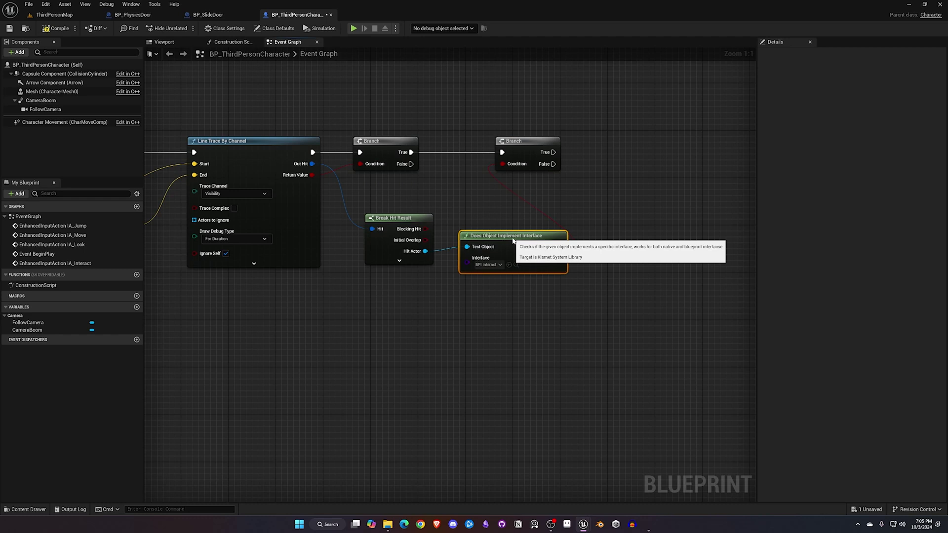
Add the BPI_Interact Interact (Message) call to the second Branch's True output and align it with the Branch
right_drag(618, 220, 493, 225)
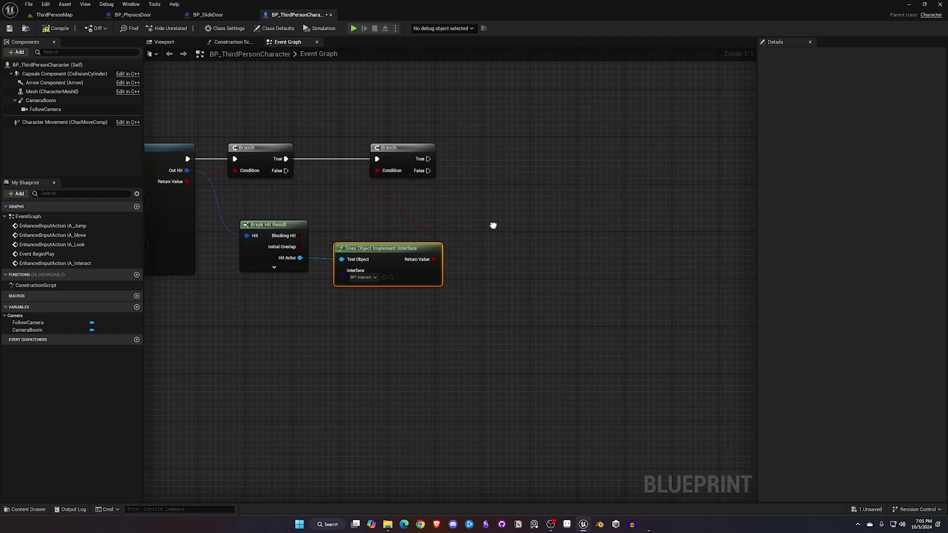
drag(429, 159, 518, 163)
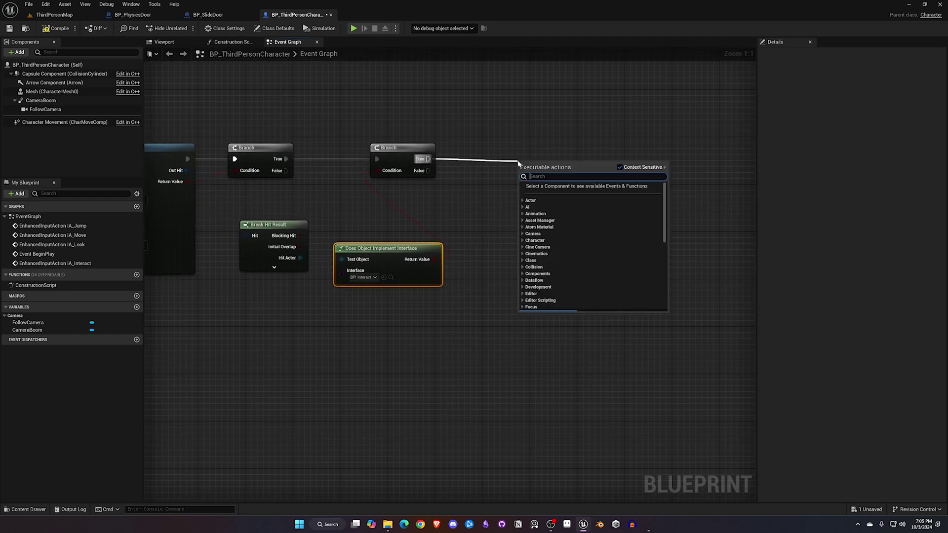
text(inter)
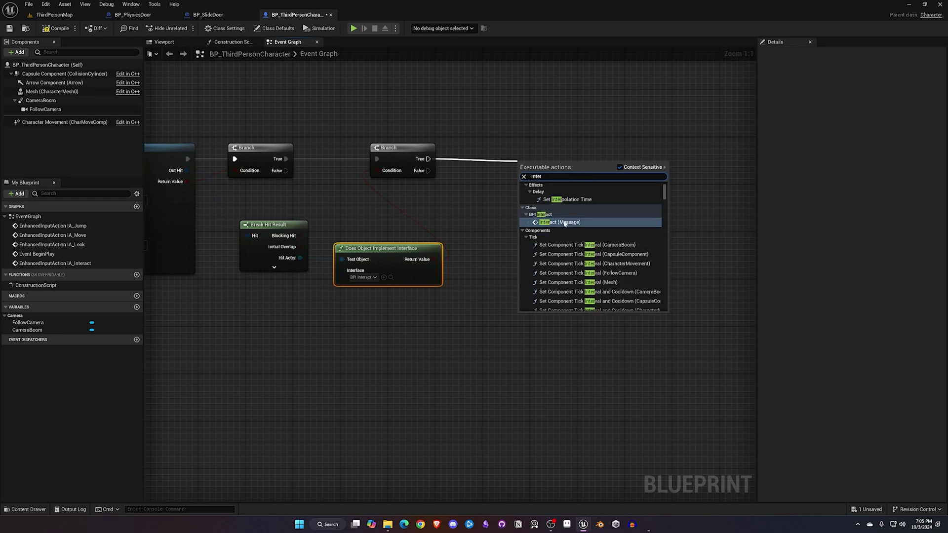
click(551, 223)
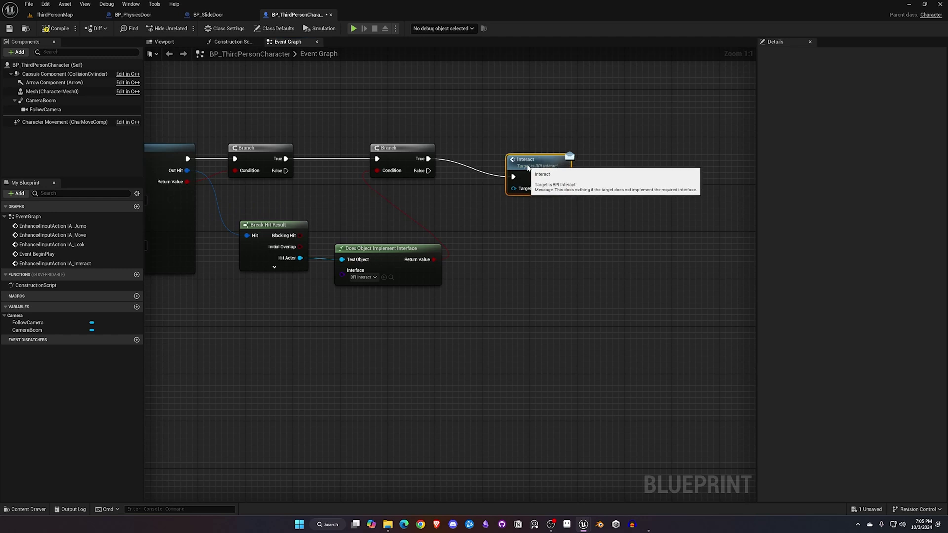
drag(523, 151, 521, 146)
Reposition the interface check, connect Hit Actor to Interact's Target, and route that wire below the check with a reroute node
drag(425, 235, 429, 207)
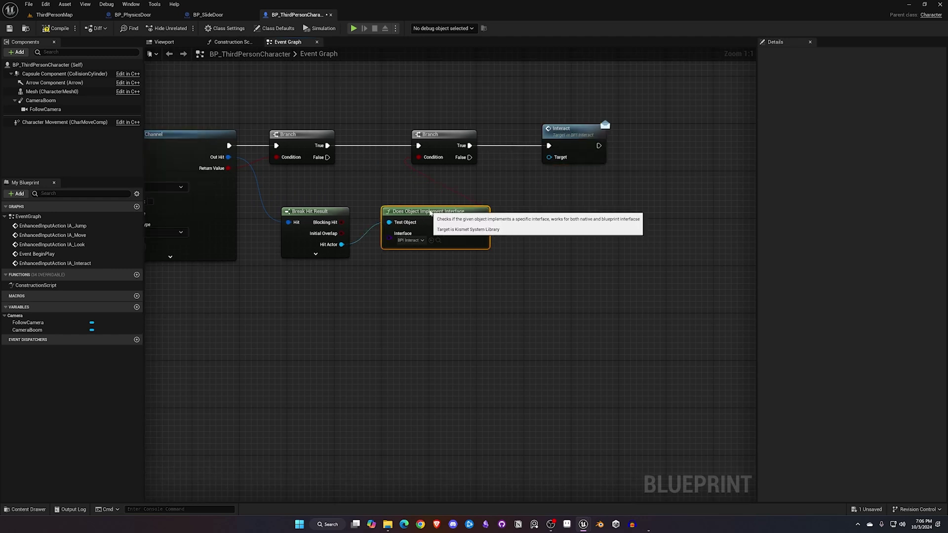
drag(487, 216, 548, 158)
click(509, 164)
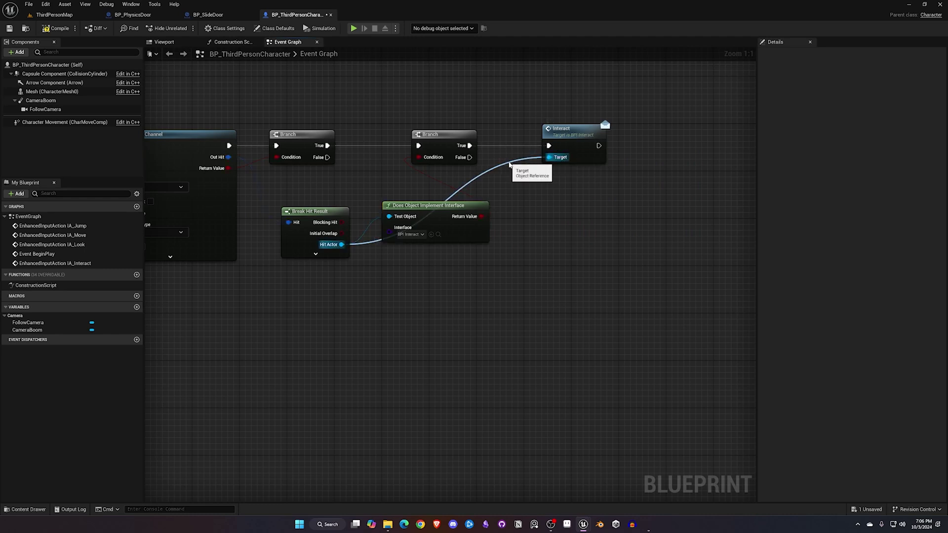
double_click(509, 164)
drag(508, 164, 515, 250)
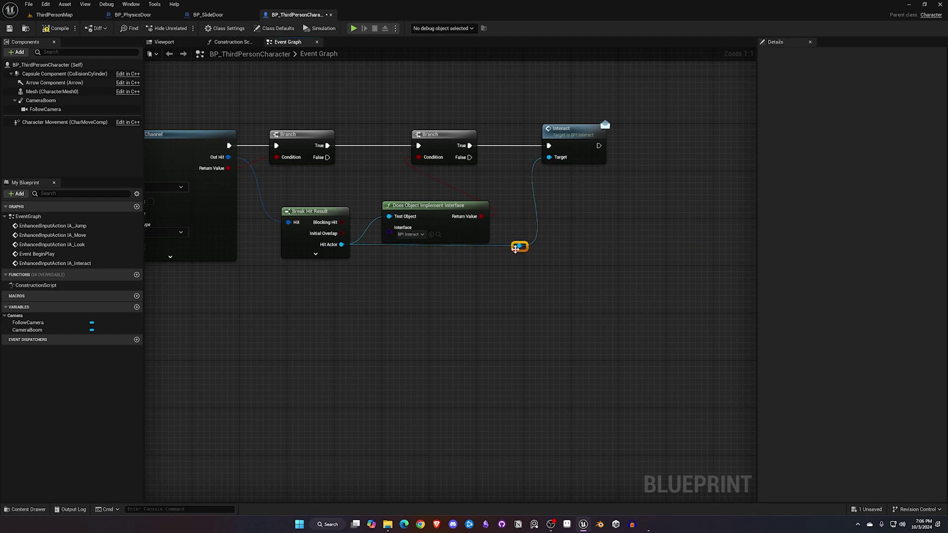
Compile and save the third-person character blueprint
right_drag(454, 301, 535, 320)
click(55, 28)
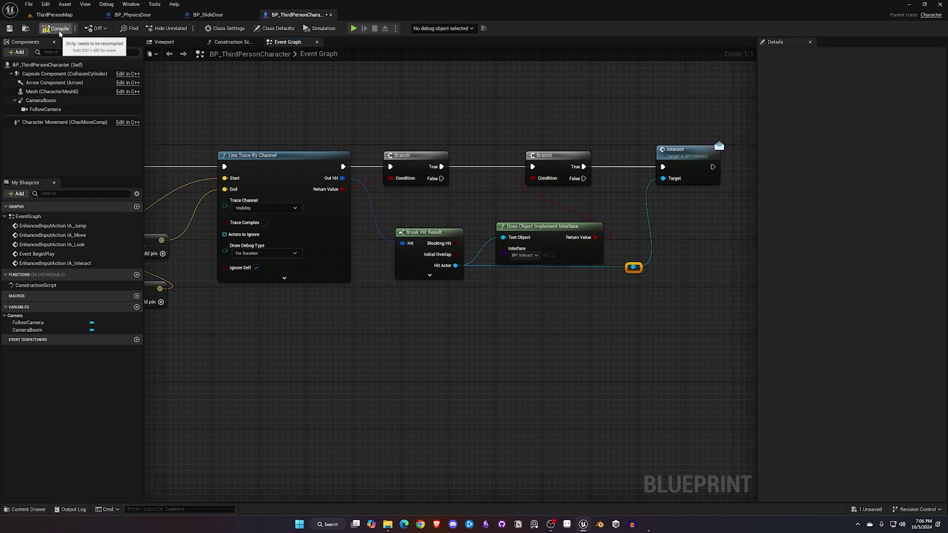
click(9, 29)
right_drag(269, 282, 474, 309)
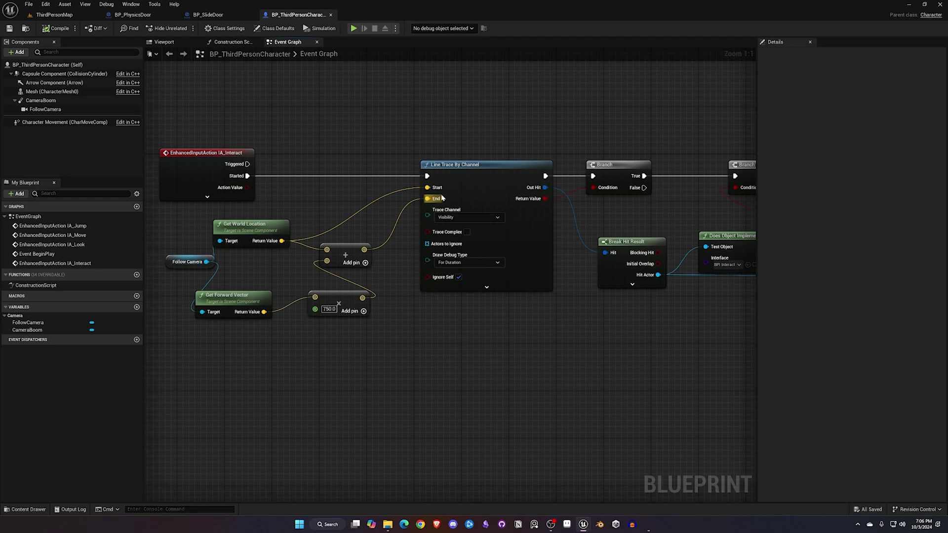
right_drag(443, 292, 306, 295)
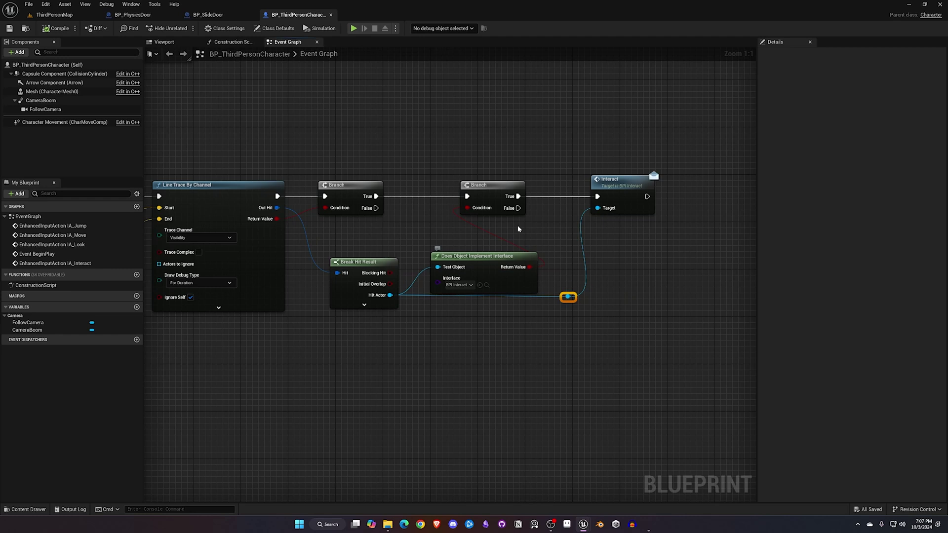
right_drag(501, 338, 555, 328)
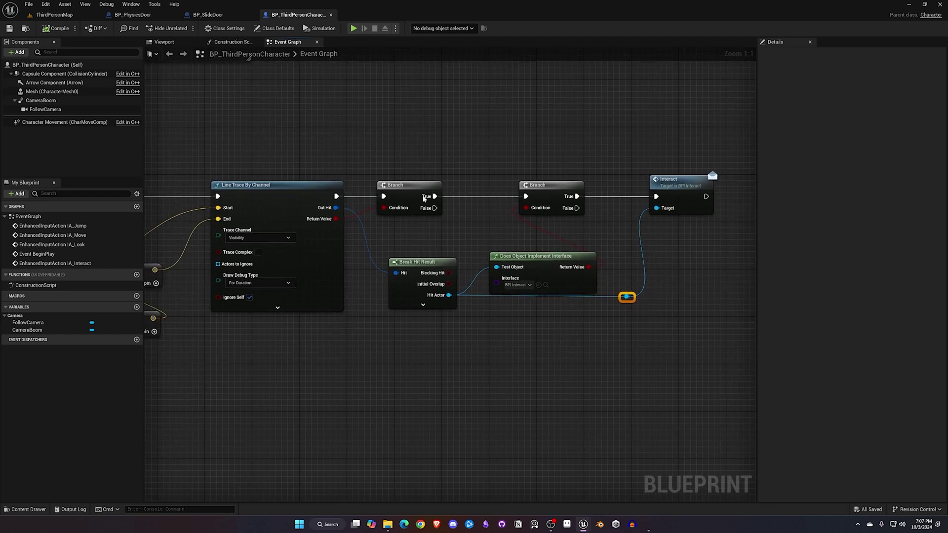
Play-test ThirdPersonMap, triggering the interaction away from the door and at the sliding door, and stop playing
click(54, 15)
click(181, 28)
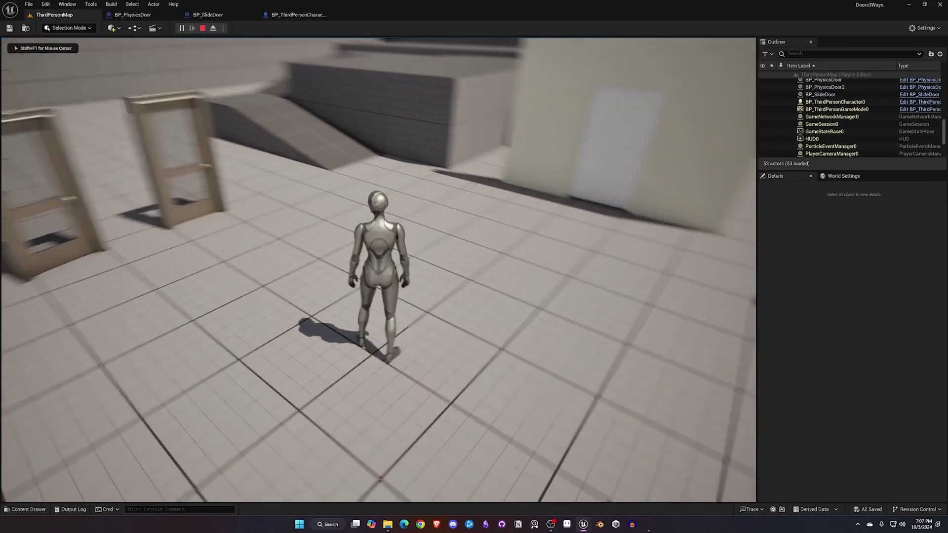
key(e)
key(e)
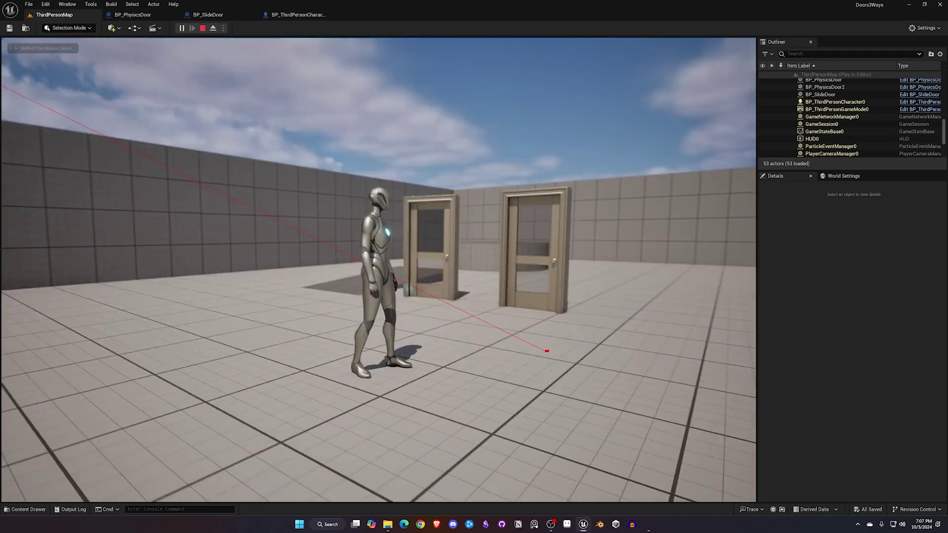
key(e)
key(e)
key(w)
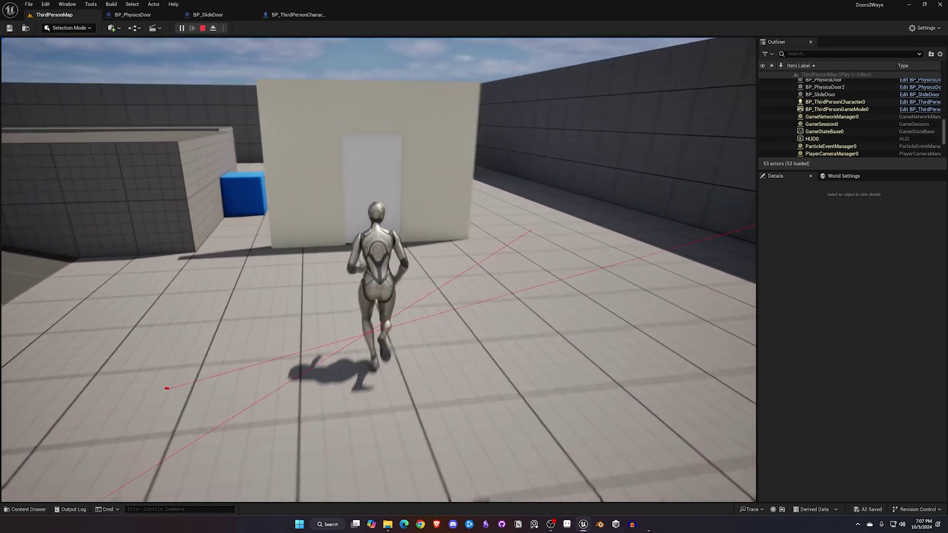
key(e)
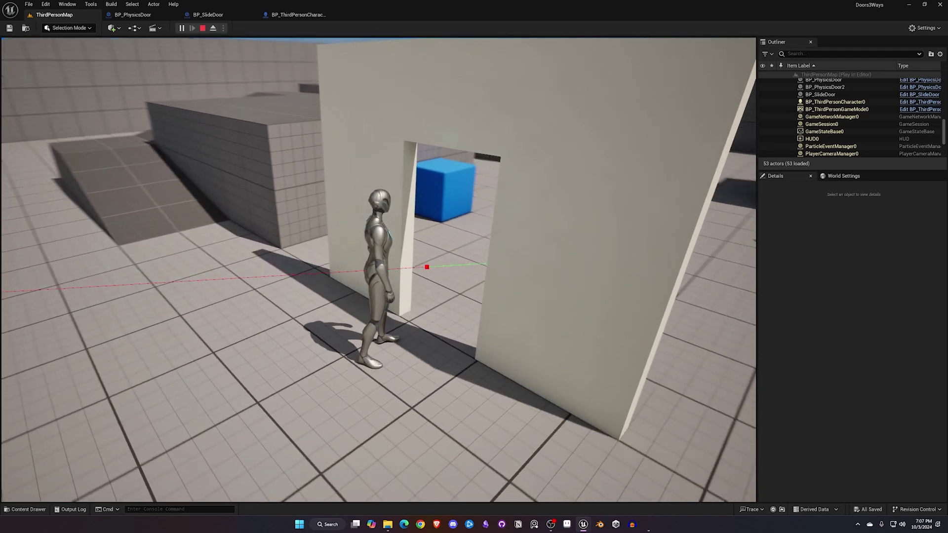
key(Escape)
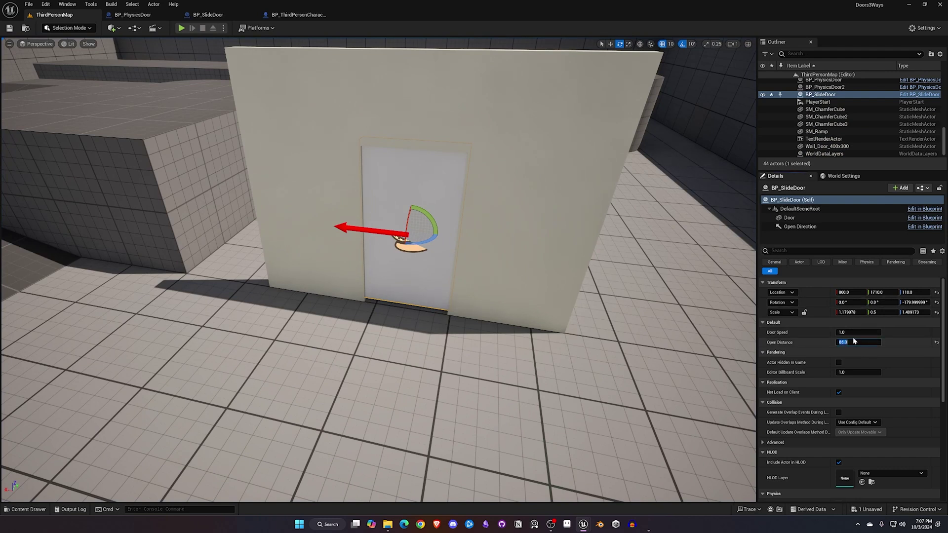
Play-test the sliding door with its Open Distance at 85.0, interact with it to open it, and stop playing
click(180, 28)
key(w)
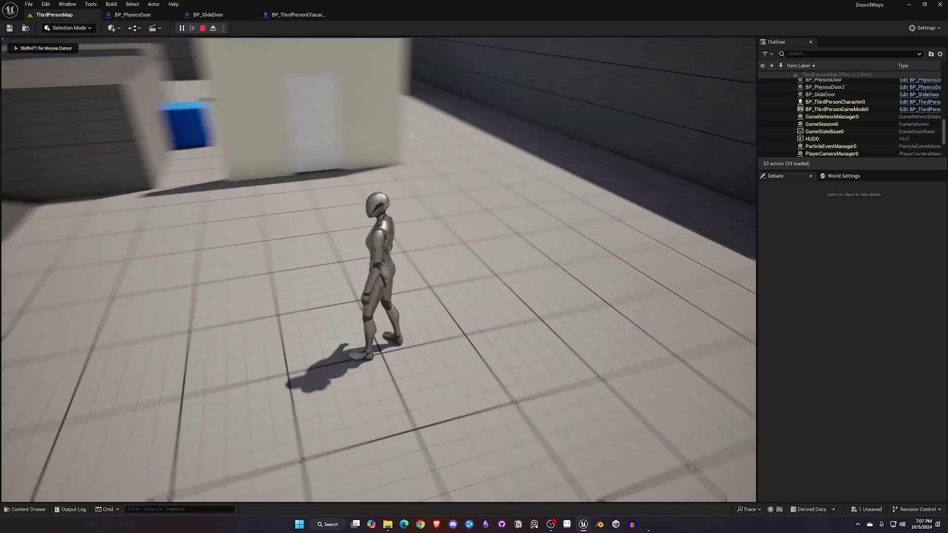
key(e)
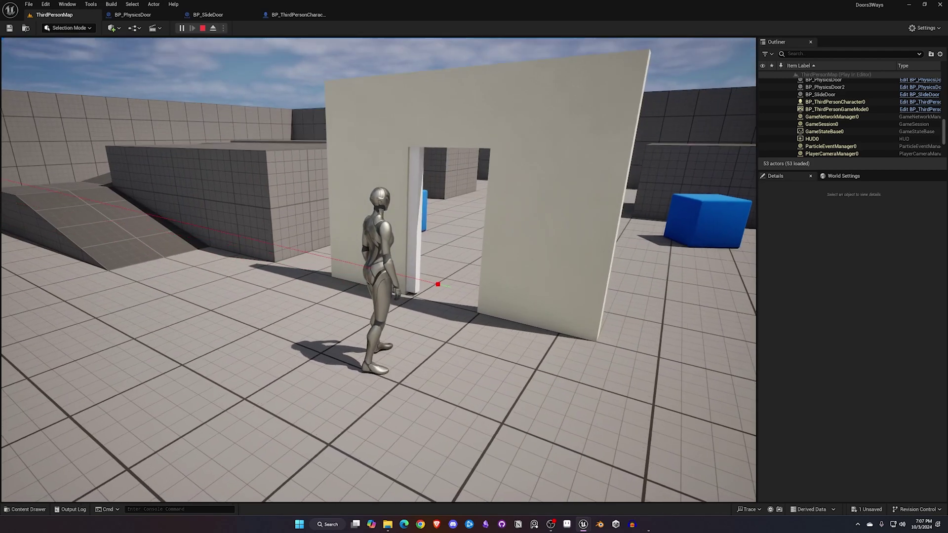
key(w)
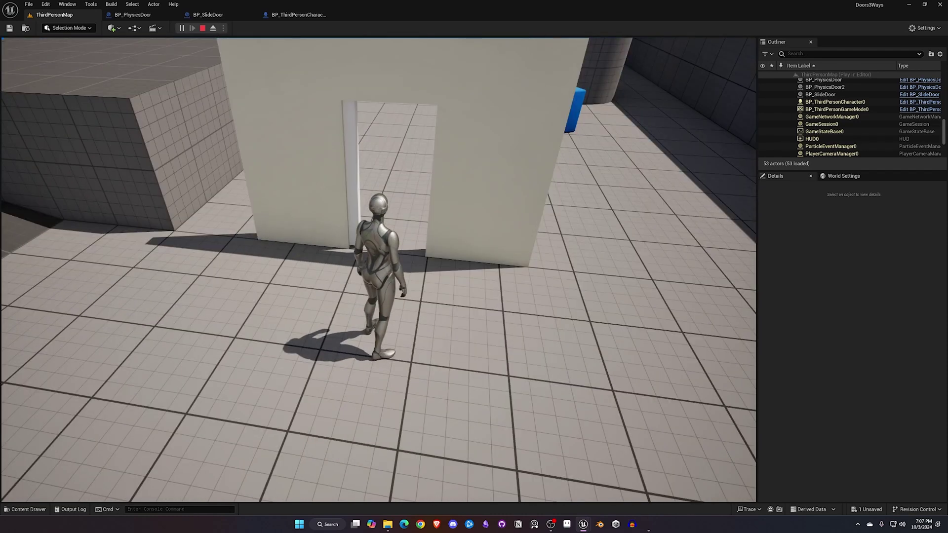
key(Escape)
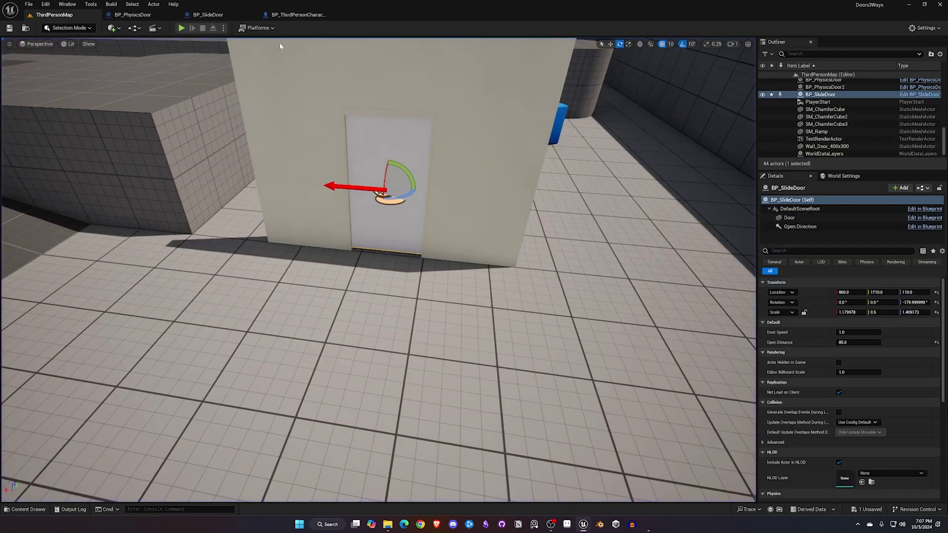
In BP_SlideDoor, set IsDoorOpen? to false after the ClosedDoor event and connect it to the MoveDoor timeline's Reverse input
click(210, 18)
right_drag(238, 306, 239, 152)
right_drag(190, 82, 183, 63)
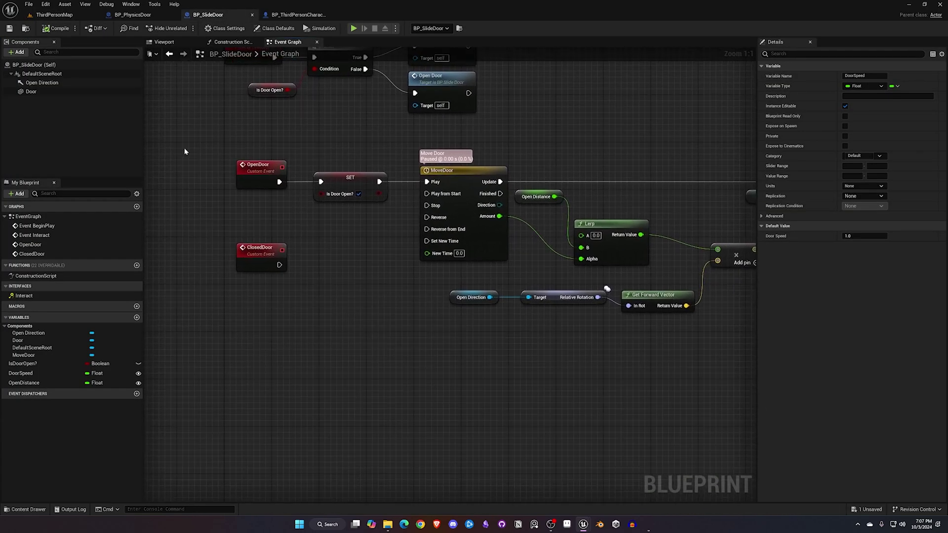
right_drag(348, 165, 328, 165)
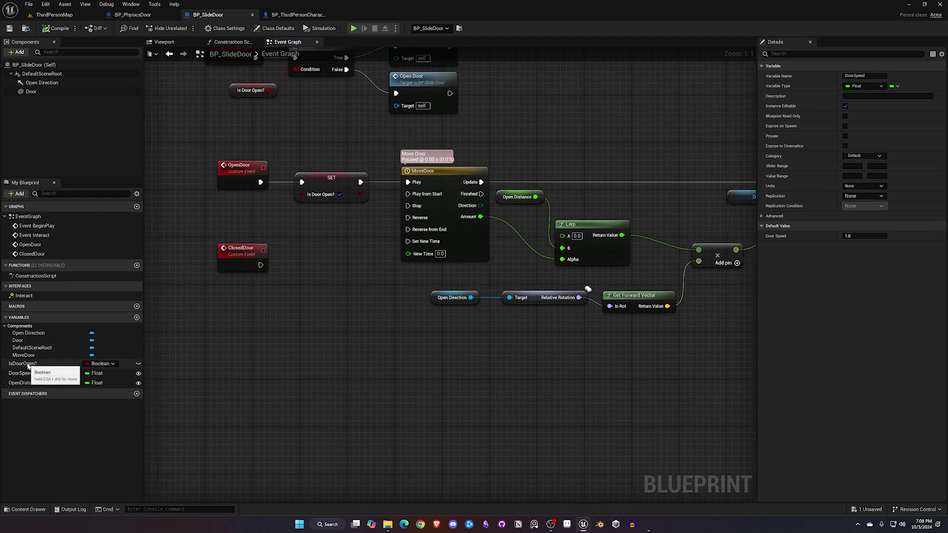
drag(28, 366, 338, 265)
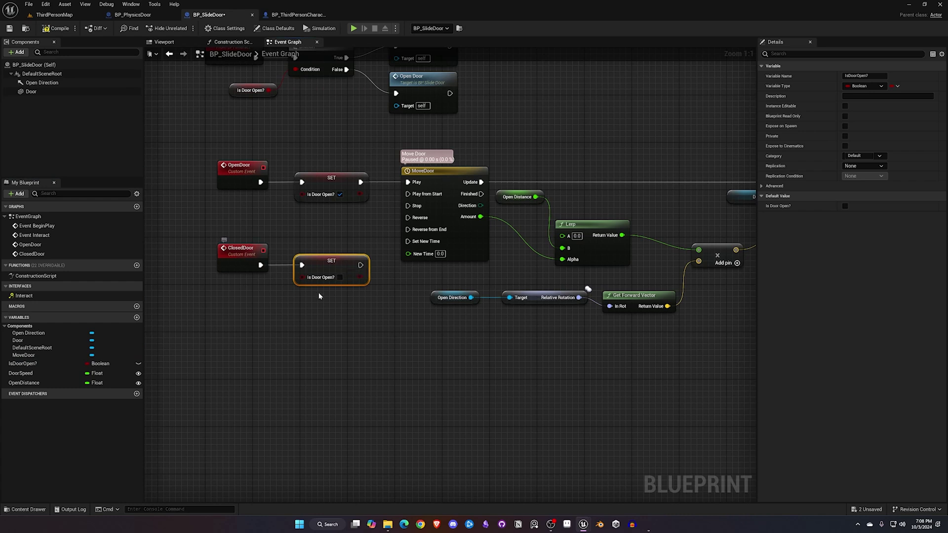
drag(360, 265, 407, 217)
right_drag(408, 313, 388, 320)
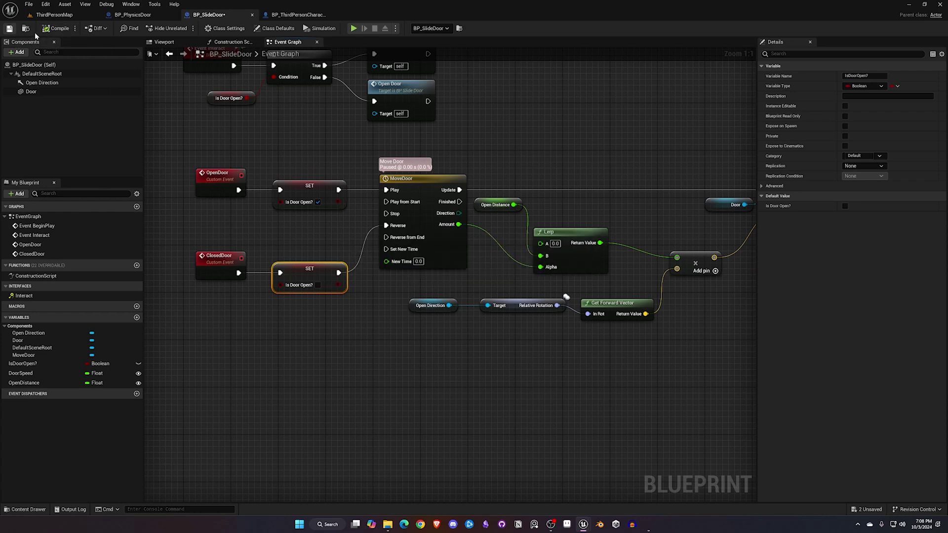
Play-test ThirdPersonMap, interacting with the sliding door to open and close it, and stop playing
click(52, 14)
click(182, 28)
click(244, 178)
key(w)
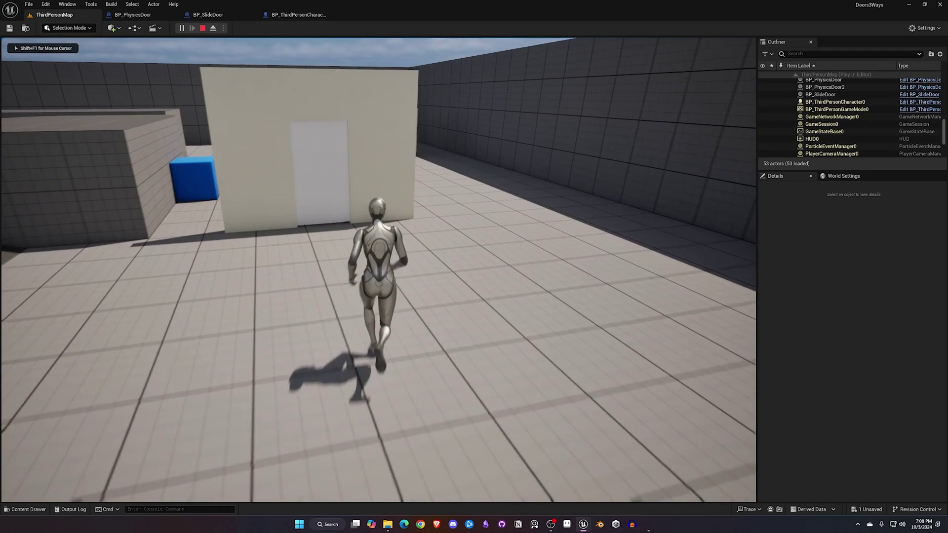
key(w)
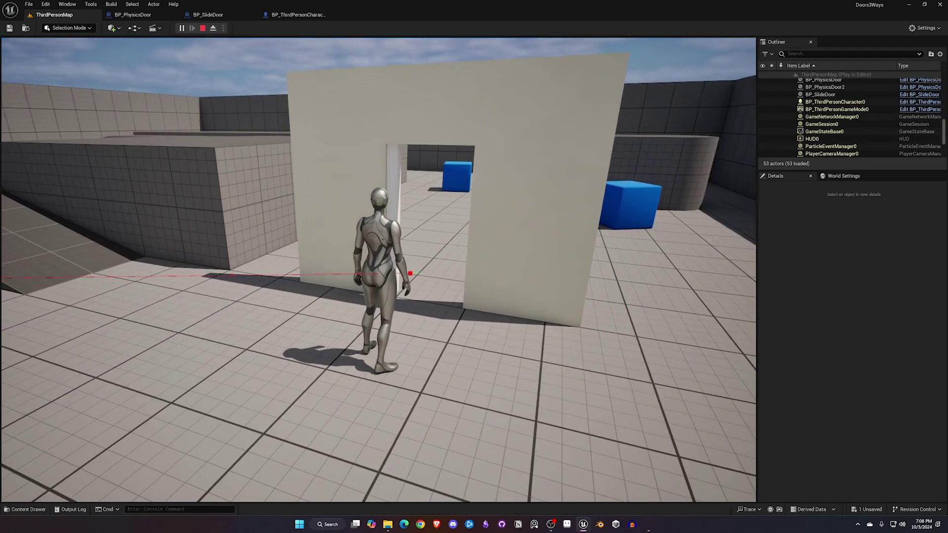
key(w)
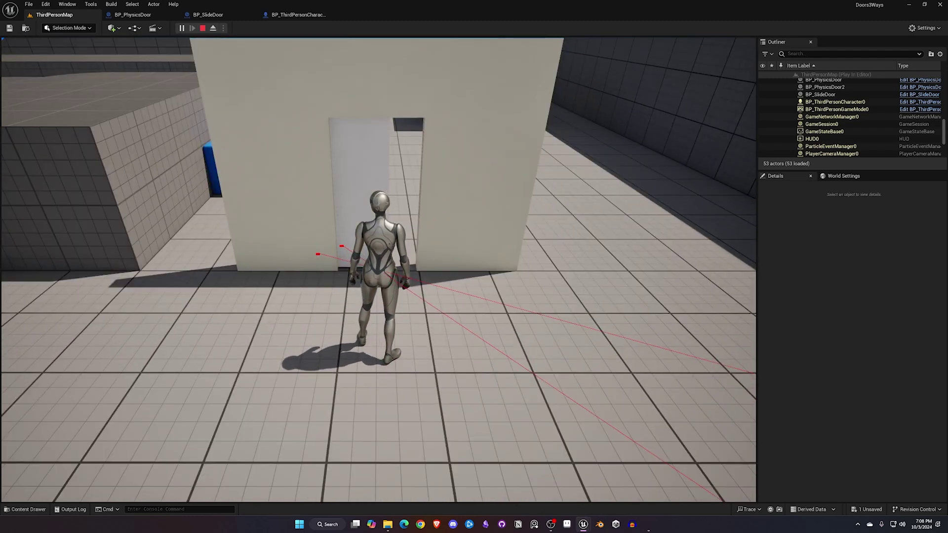
key(w)
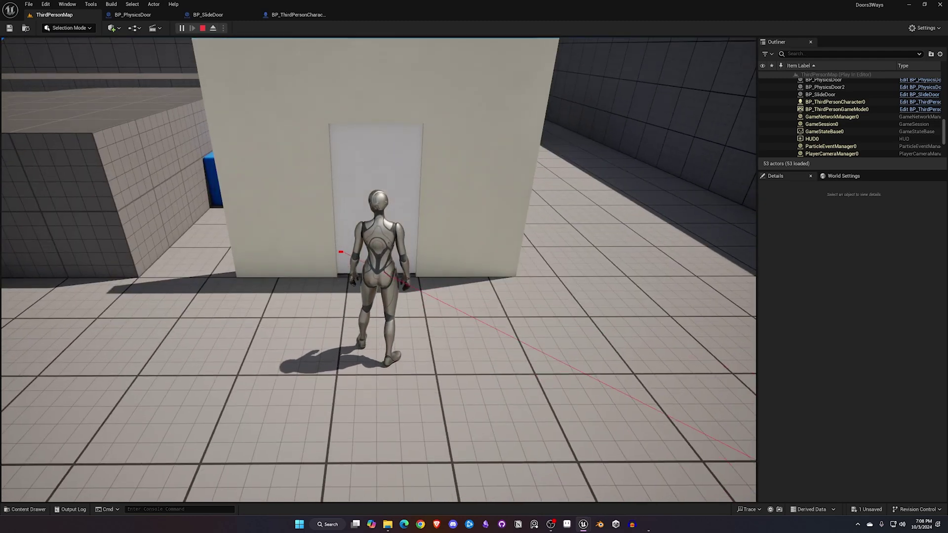
key(Escape)
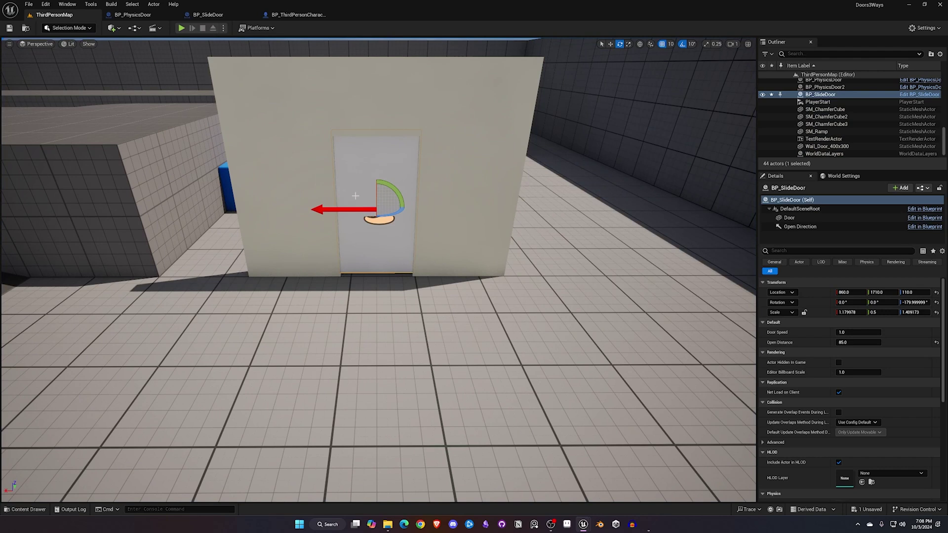
Rotate the placed sliding door's Open Direction arrow 180° to point the opposite way, and play-test the door
click(800, 227)
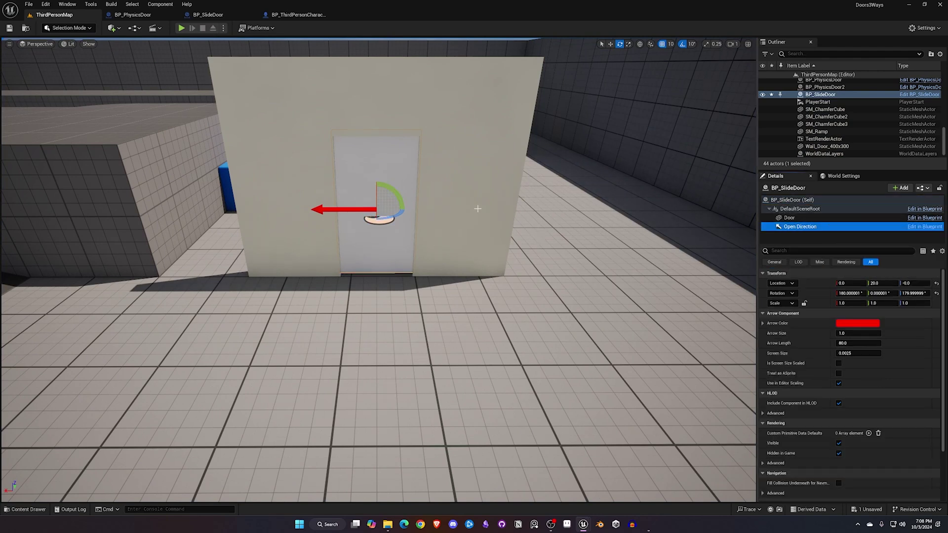
drag(389, 188, 417, 200)
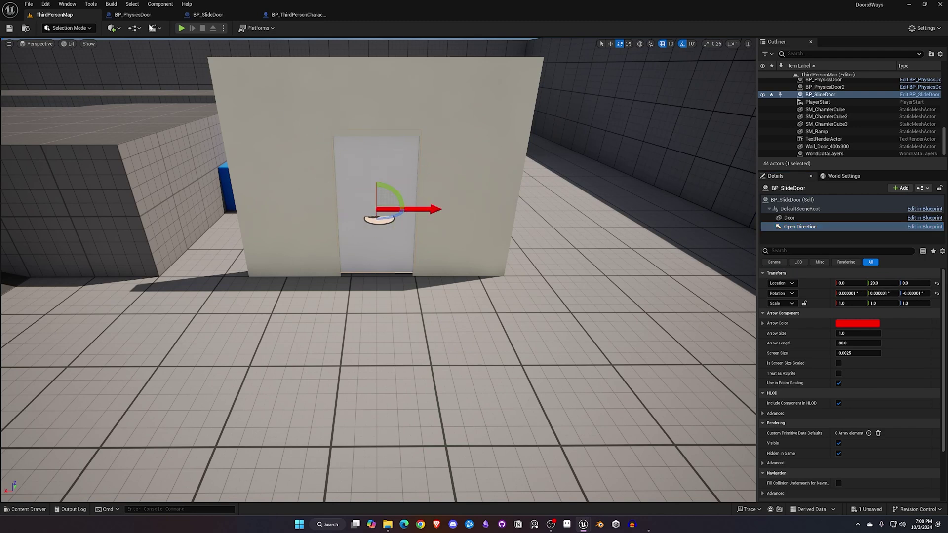
click(181, 31)
key(w)
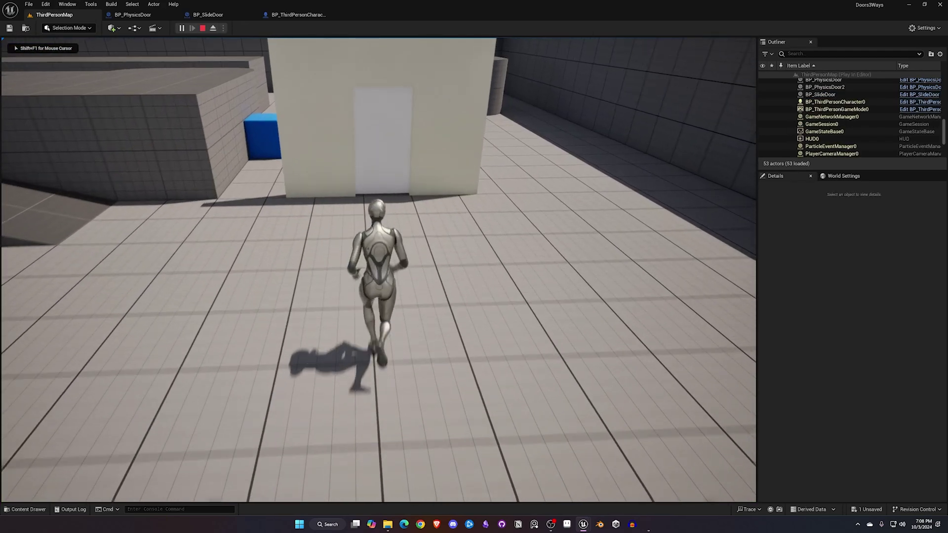
key(e)
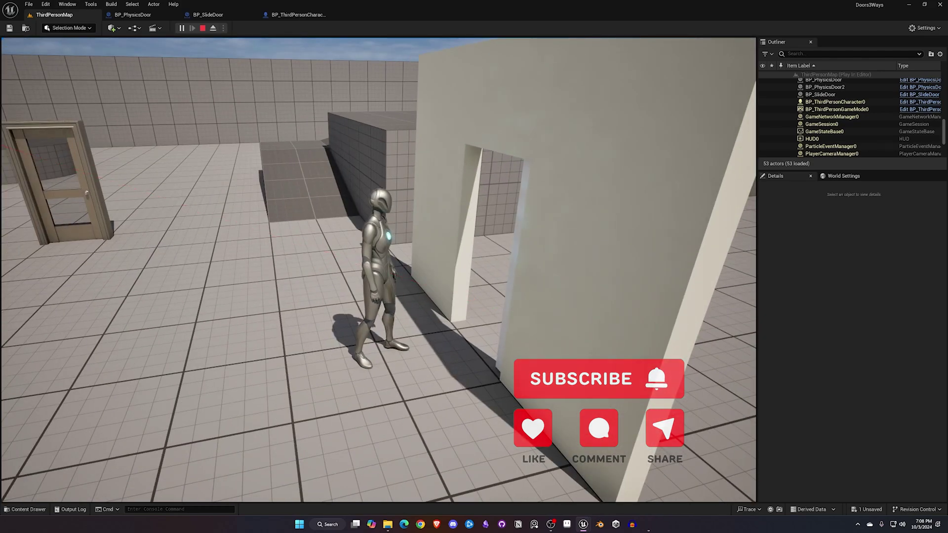
key(s)
key(space)
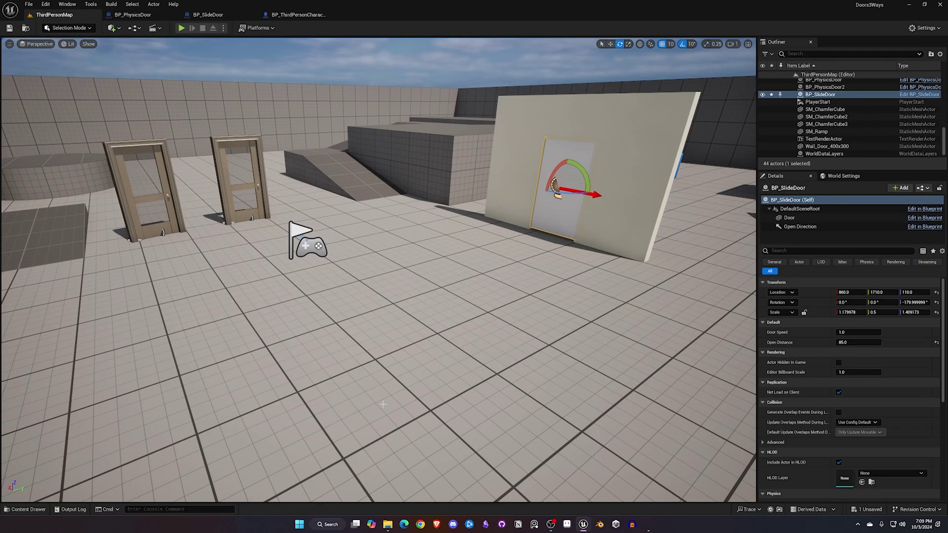
Duplicate BP_SlideDoor in the _Blueprints folder as BP_AutoDoor and open the new blueprint
key(ctrl+space)
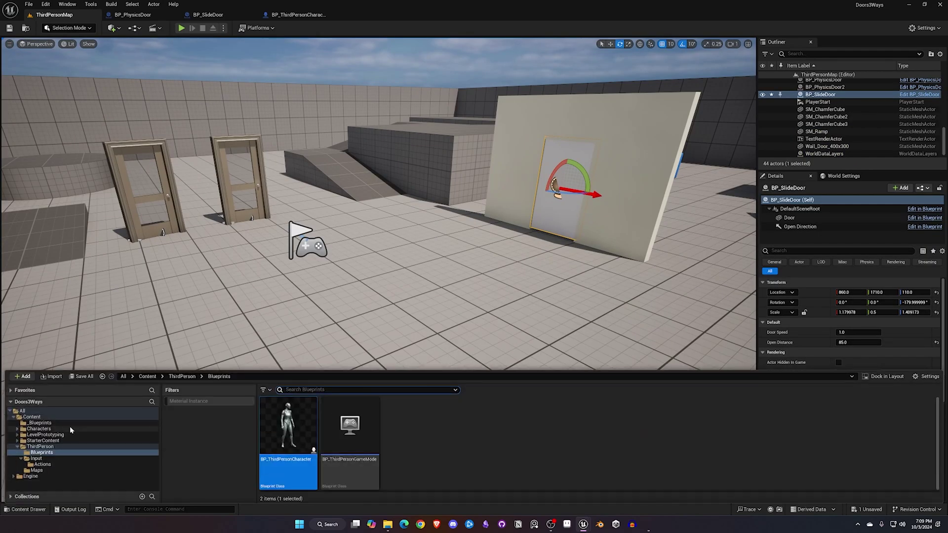
click(40, 423)
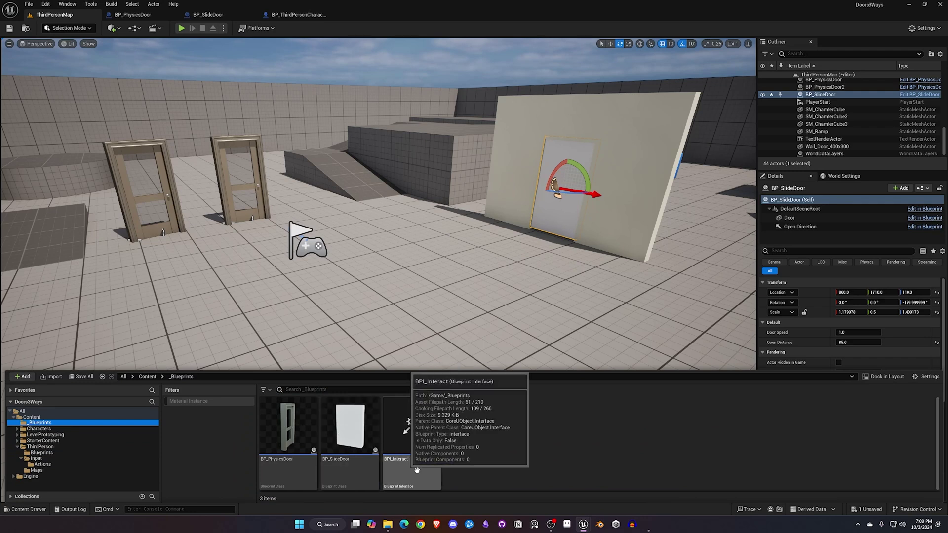
click(356, 428)
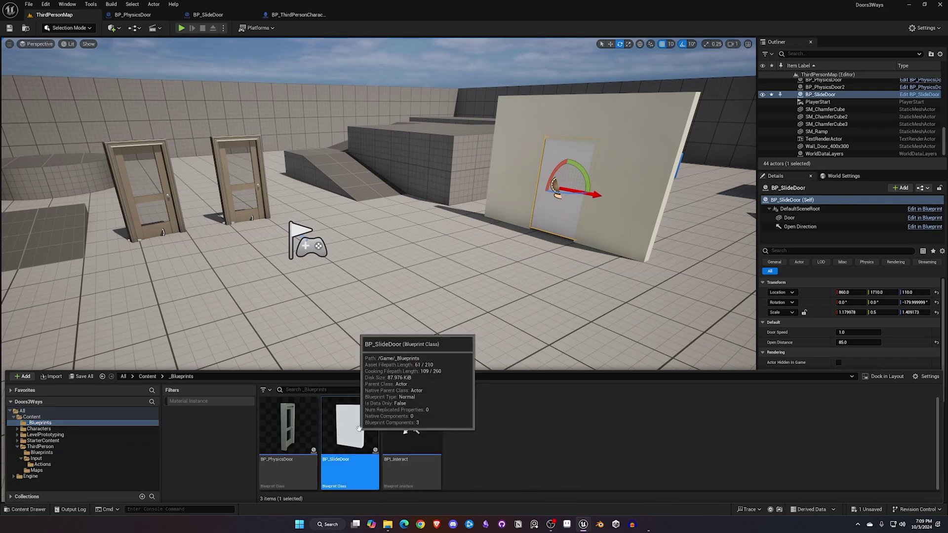
key(ctrl+d)
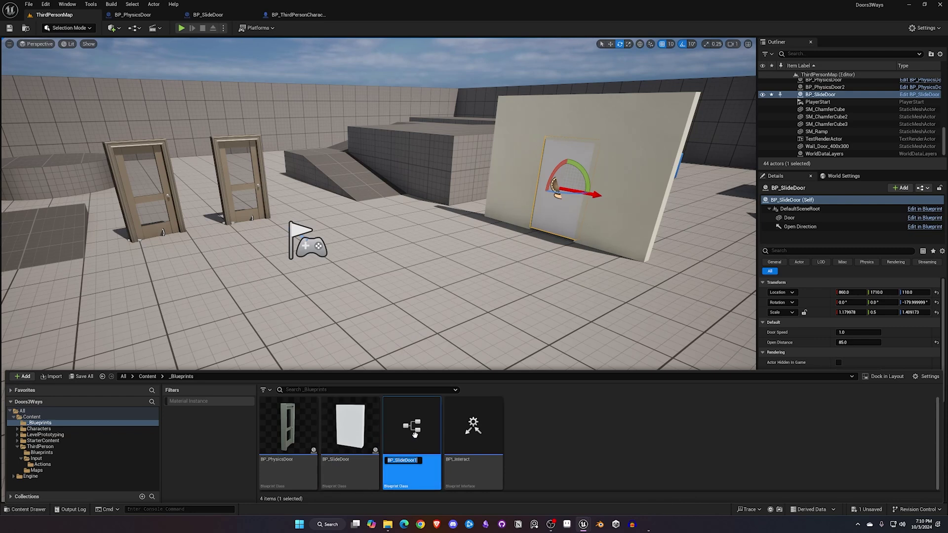
text(B)
key(Return)
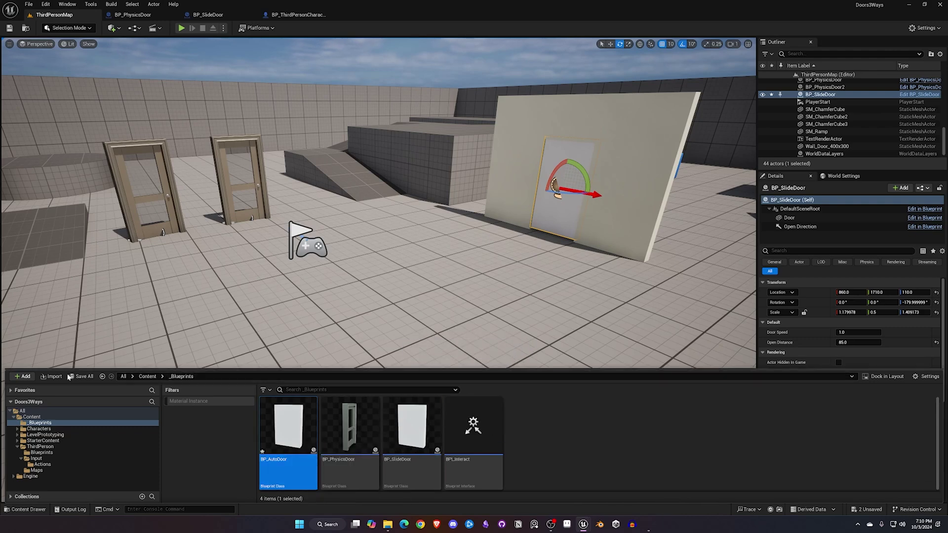
double_click(301, 429)
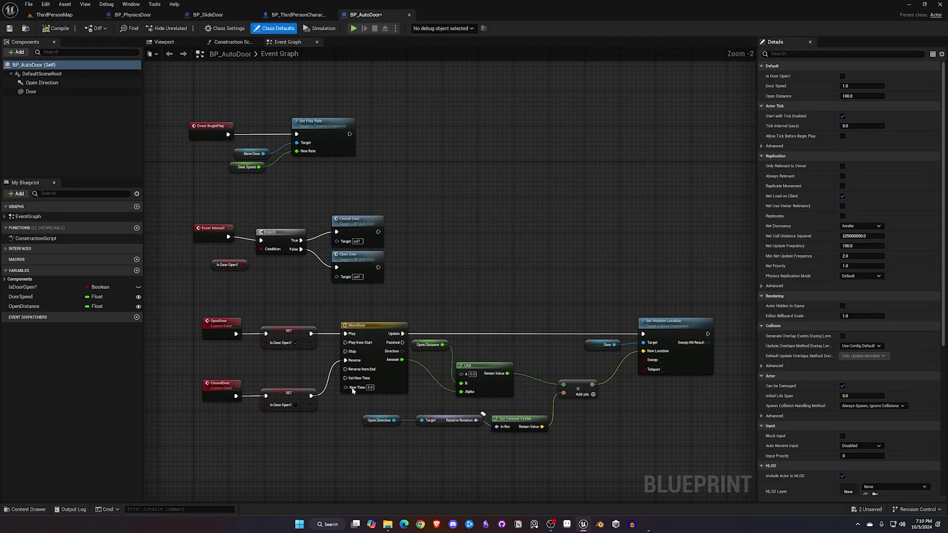
right_drag(430, 246, 417, 226)
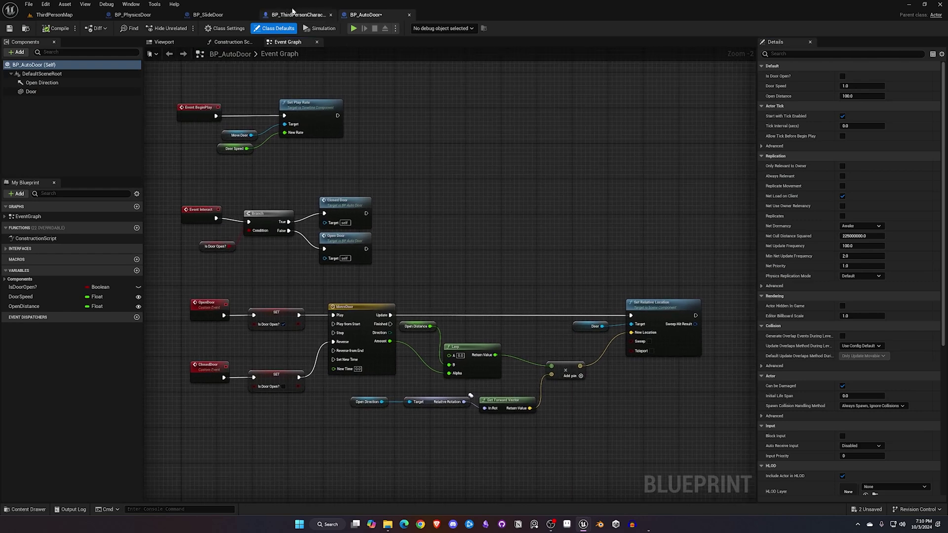
Locate the material asset used by BP_AutoDoor's Door component and duplicate it as BasicShapeMaterial_Blue
click(167, 43)
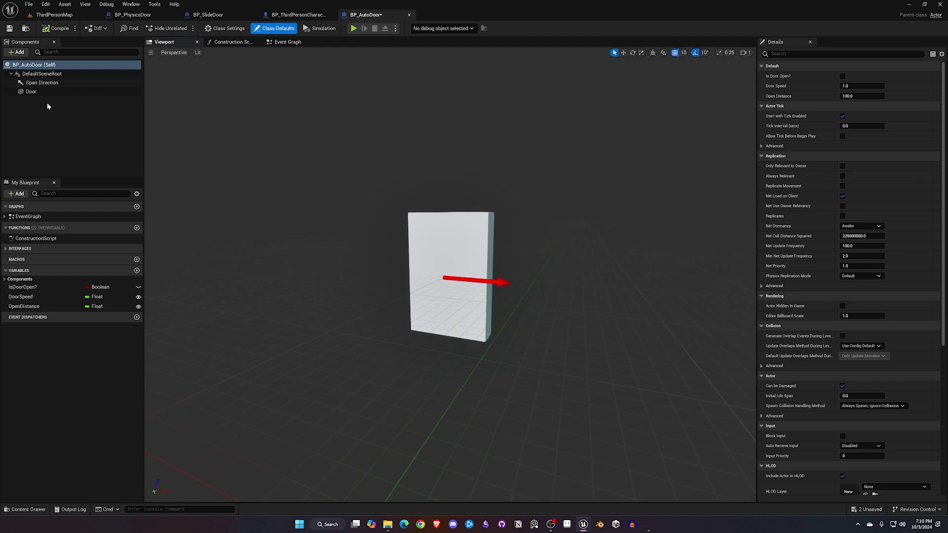
click(32, 93)
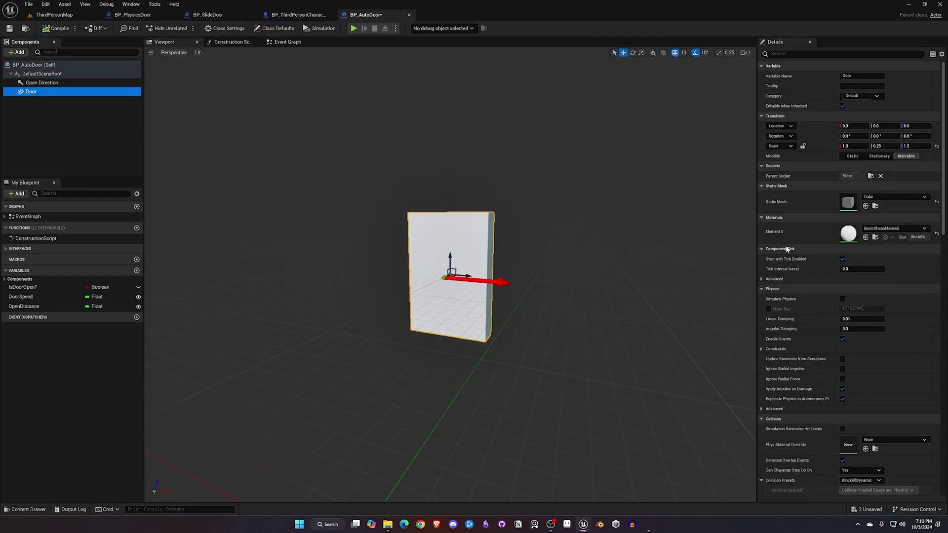
click(754, 246)
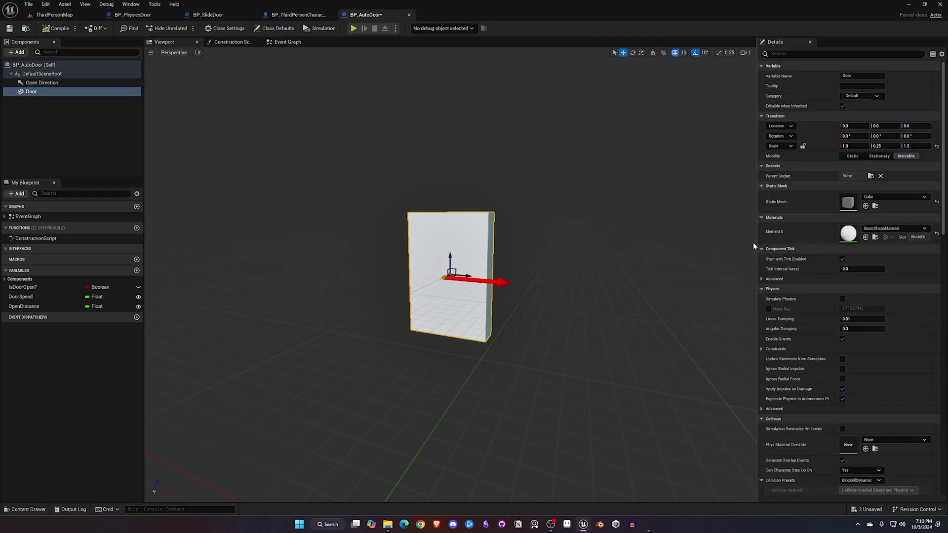
click(875, 237)
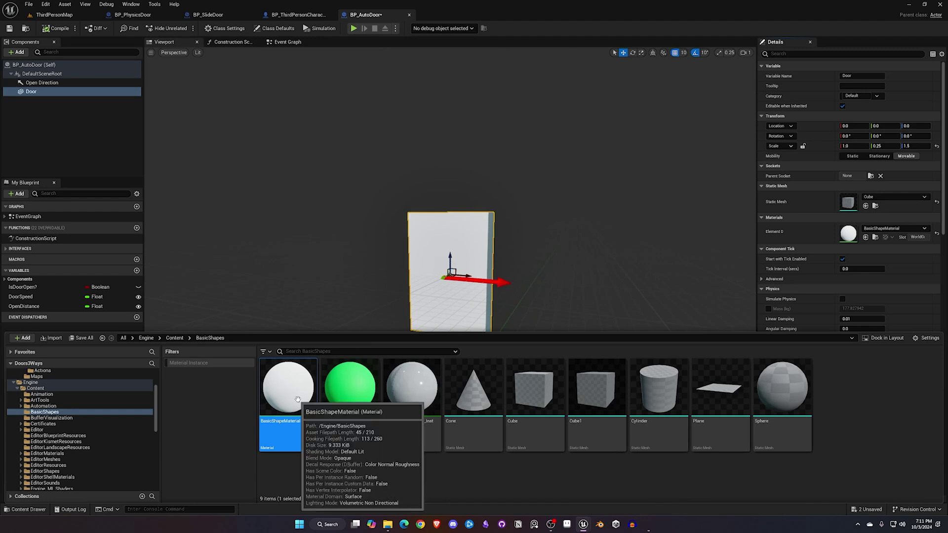
key(ctrl+d)
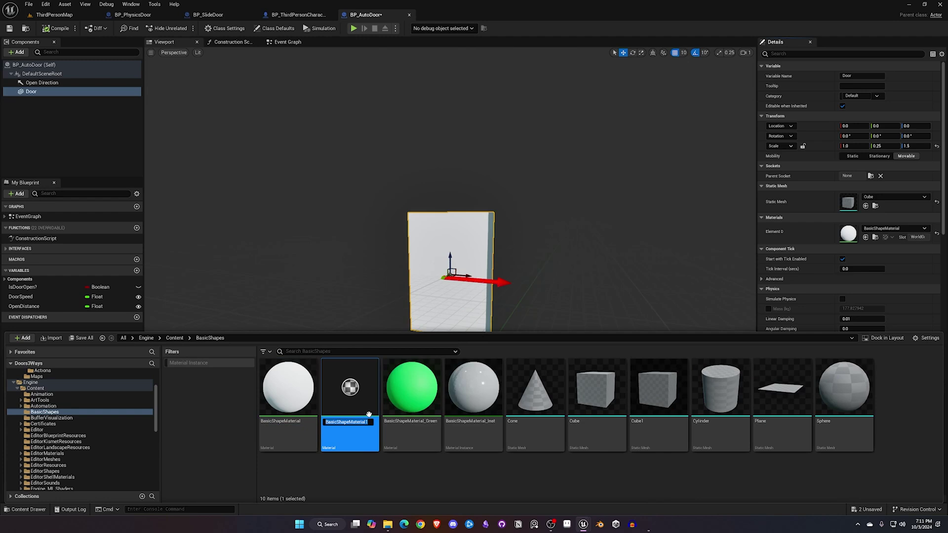
key(End)
key(BackSpace)
text(_B)
key(Return)
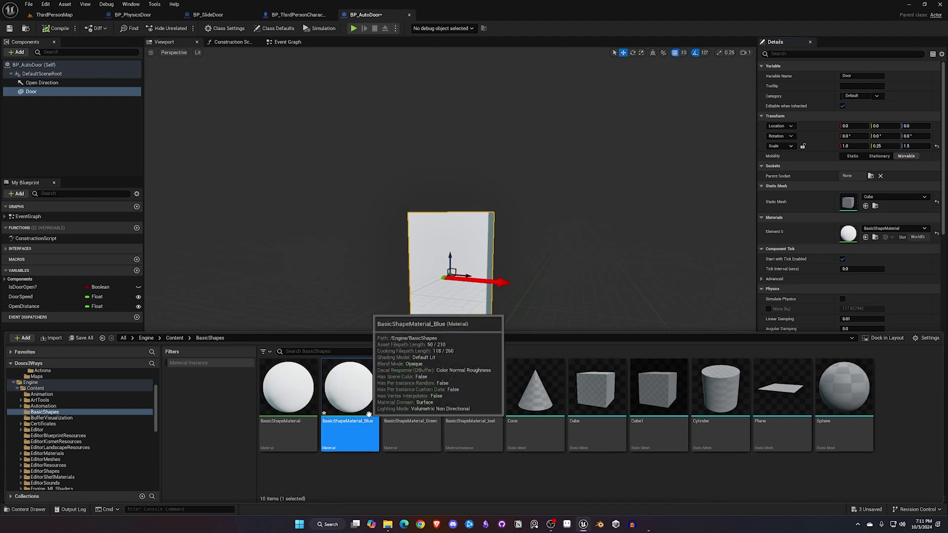
Set the Color parameter of BasicShapeMaterial_Blue to a dark blue (hex sRGB 2F5785FF), then save and close the material
double_click(368, 413)
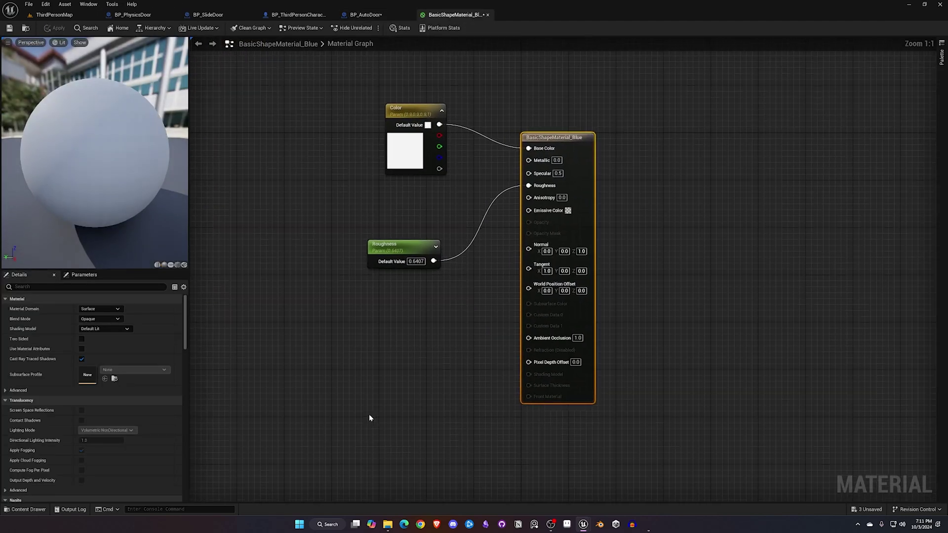
double_click(407, 155)
drag(434, 197, 430, 196)
drag(517, 210, 518, 235)
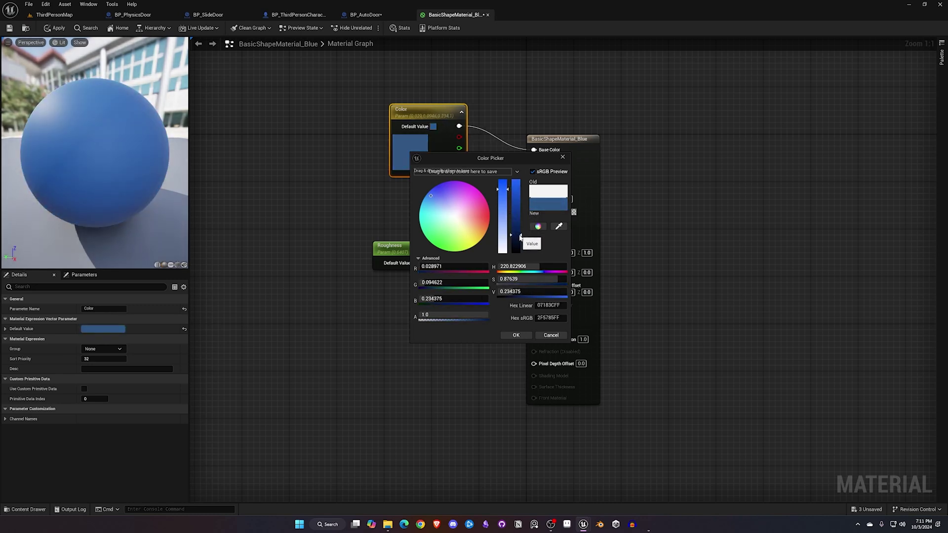
click(515, 336)
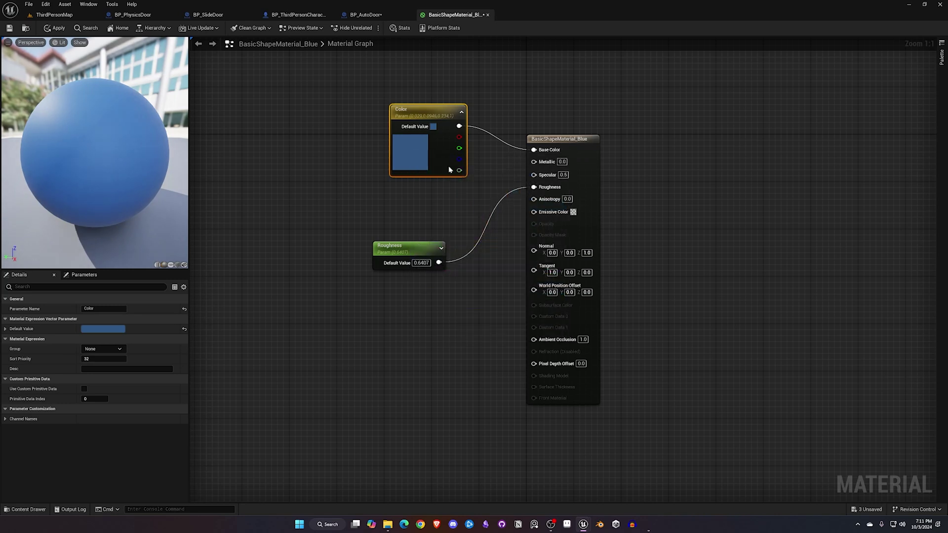
click(10, 28)
click(486, 15)
Assign BasicShapeMaterial_Blue to the Door component's Element 0 material slot, then compile and save BP_AutoDoor
key(ctrl+space)
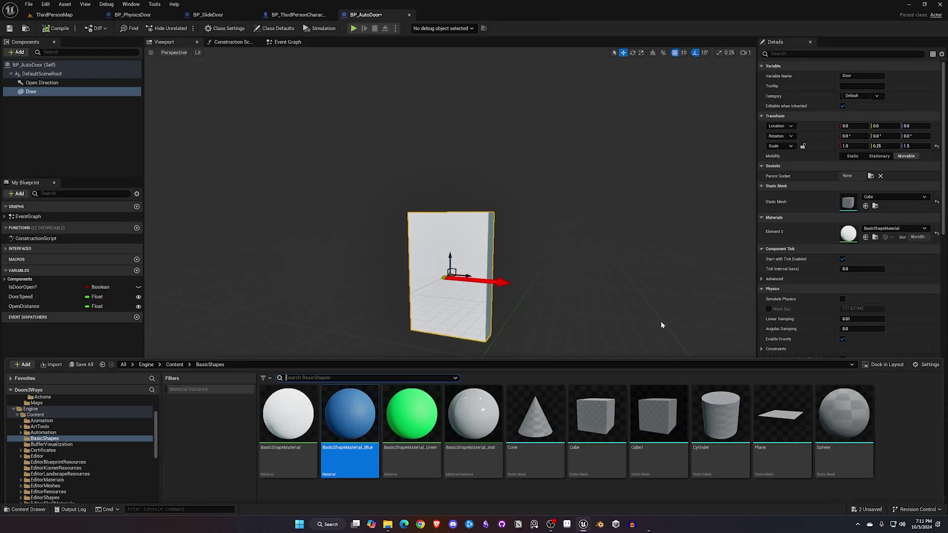
drag(348, 390, 856, 233)
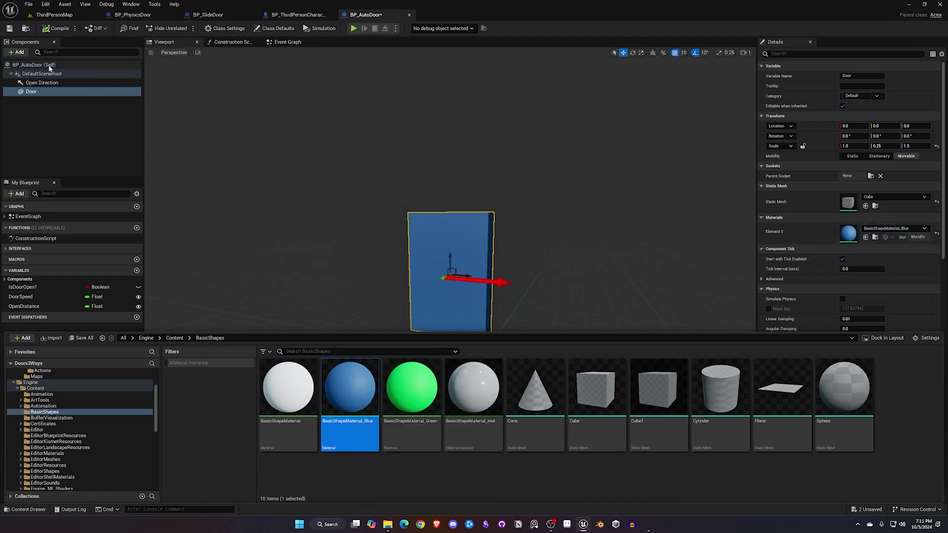
click(54, 28)
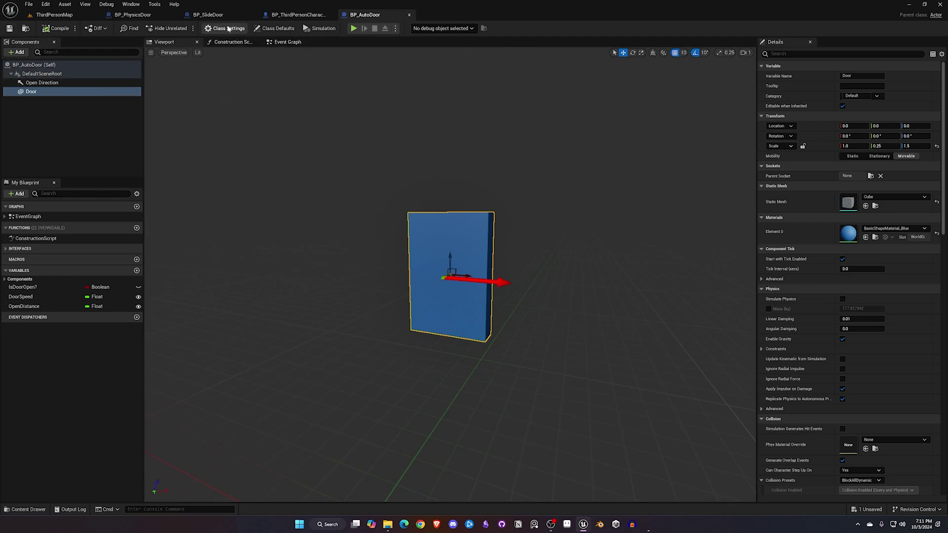
Delete the Event Interact node with its Branch, Is Door Open?, Closed Door and Open Door nodes from BP_AutoDoor's event graph
click(286, 42)
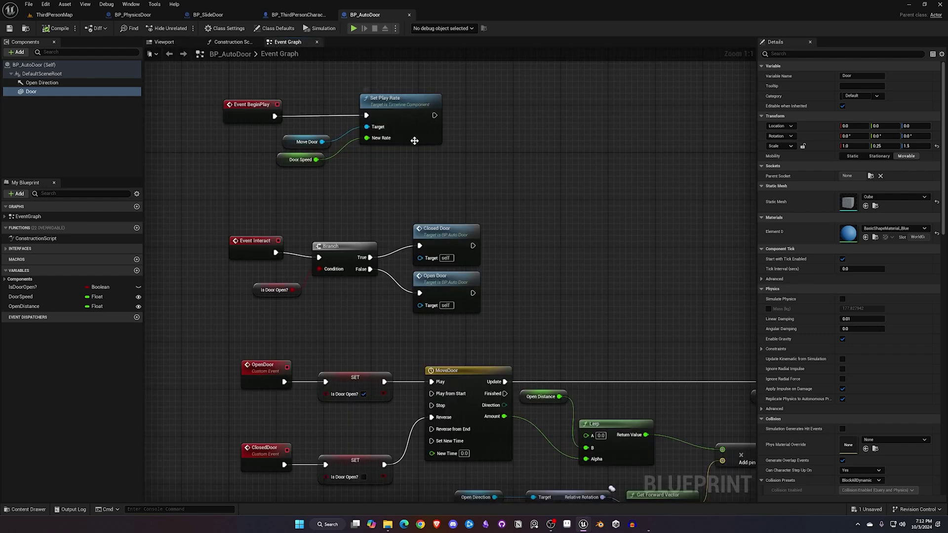
right_drag(308, 174, 289, 138)
drag(215, 157, 510, 268)
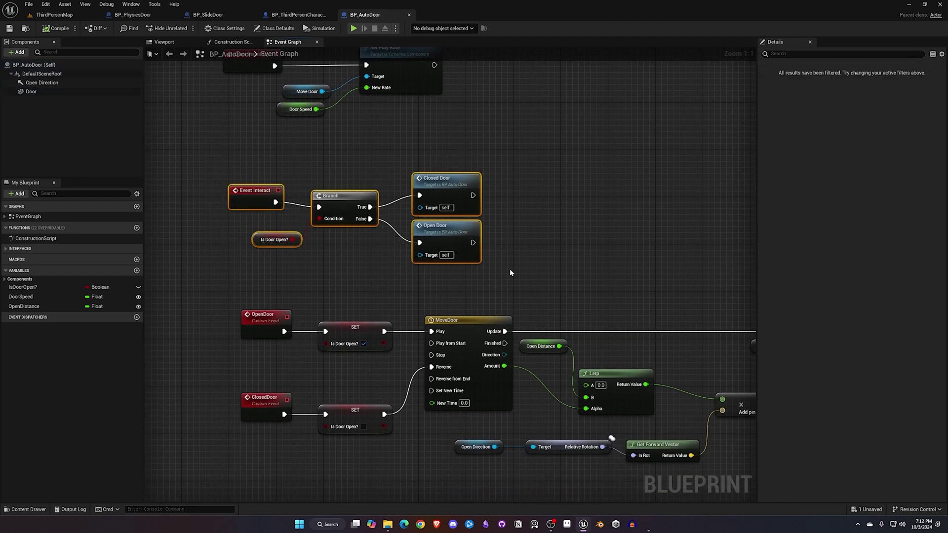
key(Delete)
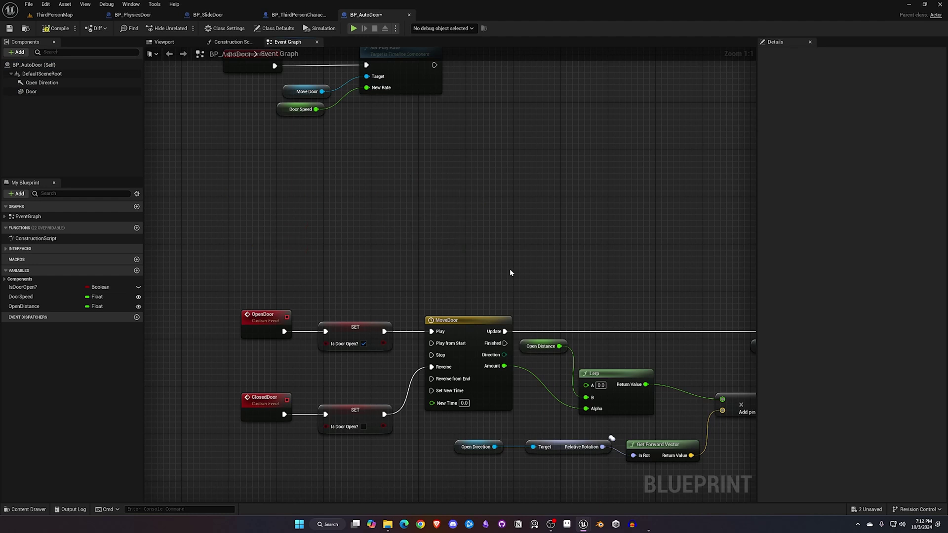
Enclose the Event BeginPlay and Set Play Rate nodes in a comment box titled "Begin Play"
right_drag(463, 220, 486, 314)
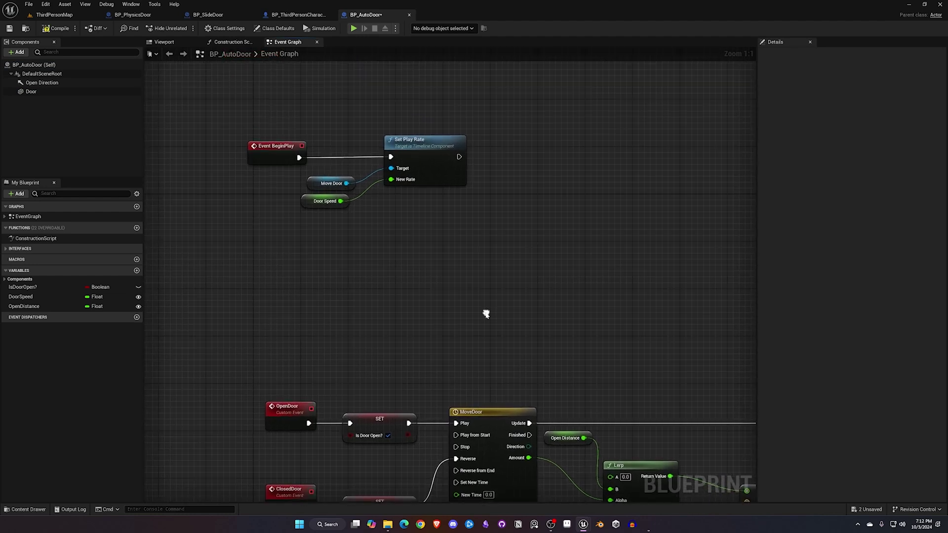
drag(246, 125, 504, 225)
key(c)
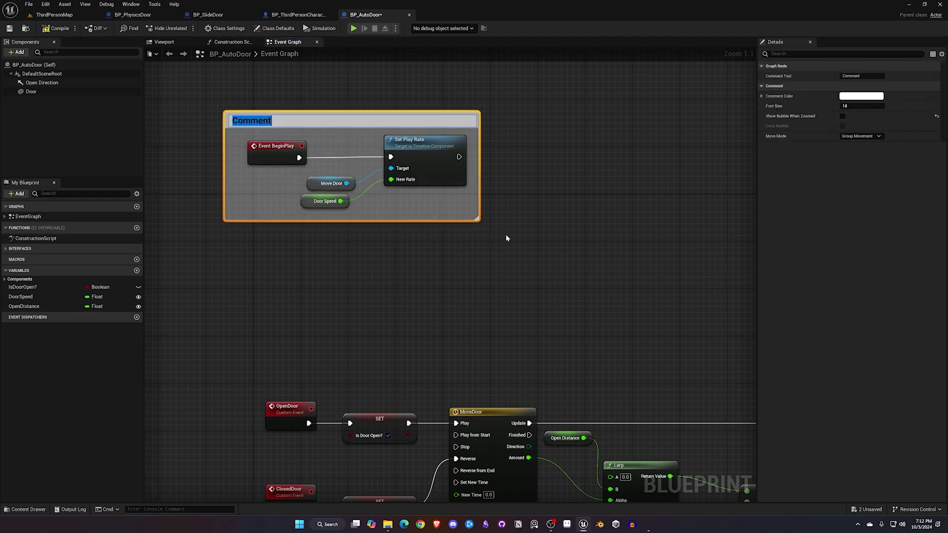
key(BackSpace)
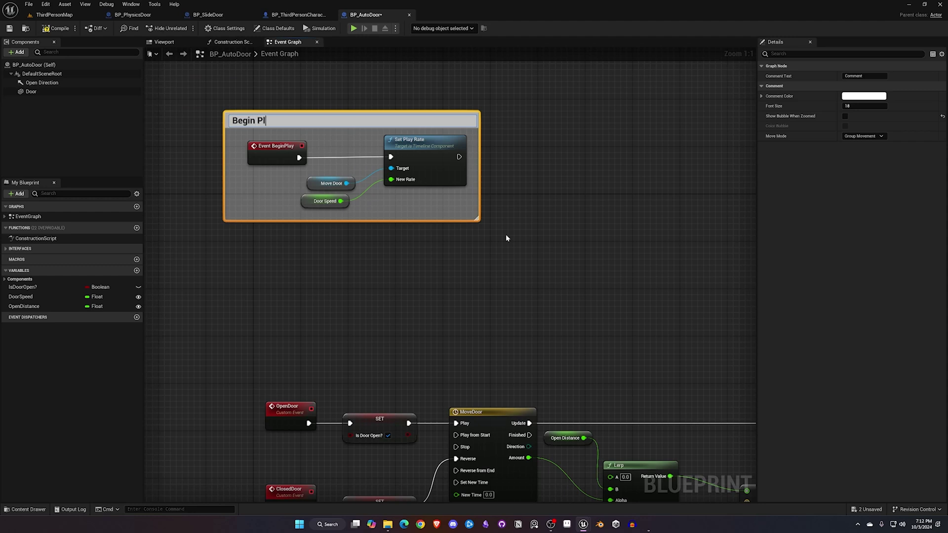
key(Return)
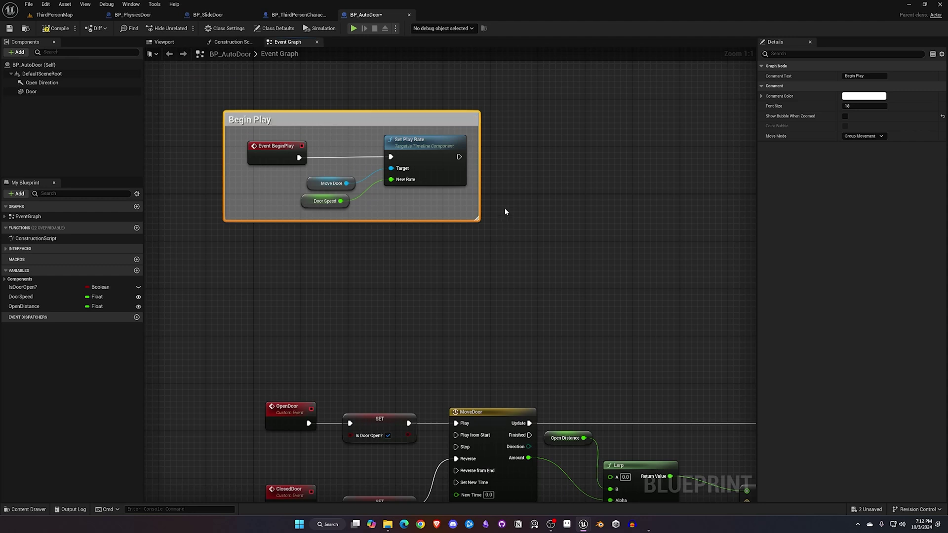
Change the Begin Play comment box's color from white to a darker grey
click(852, 97)
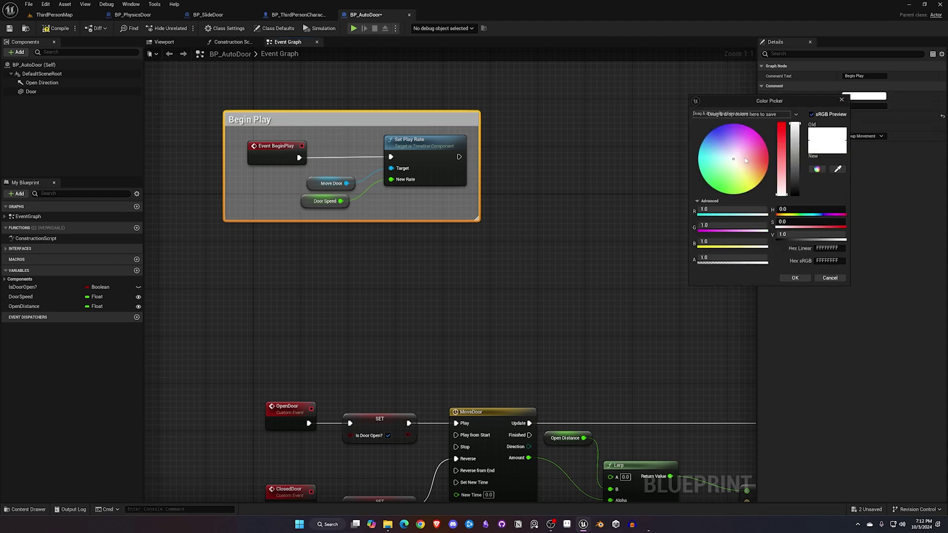
drag(796, 159, 796, 179)
click(795, 277)
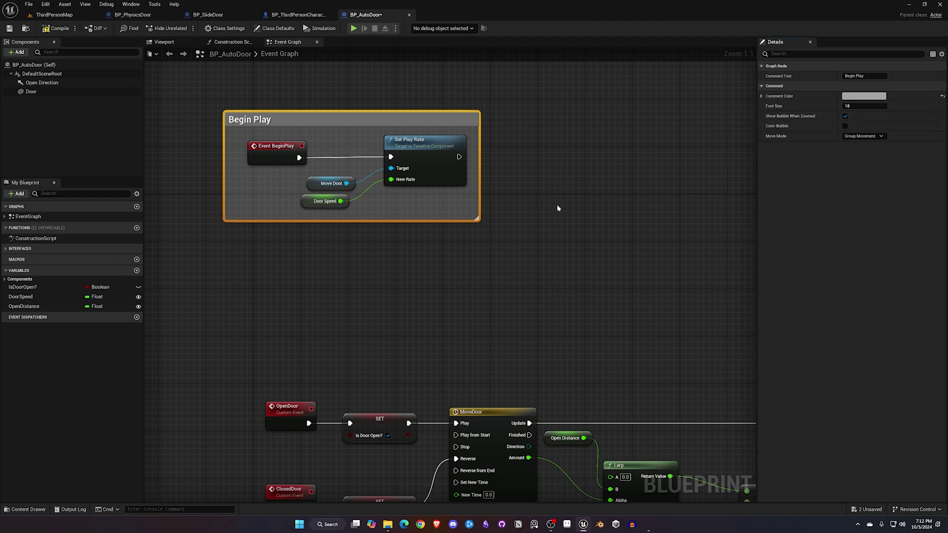
click(537, 214)
Add a Box Collision component to BP_AutoDoor and name it "Box Collision"
scroll(535, 213, down, 7)
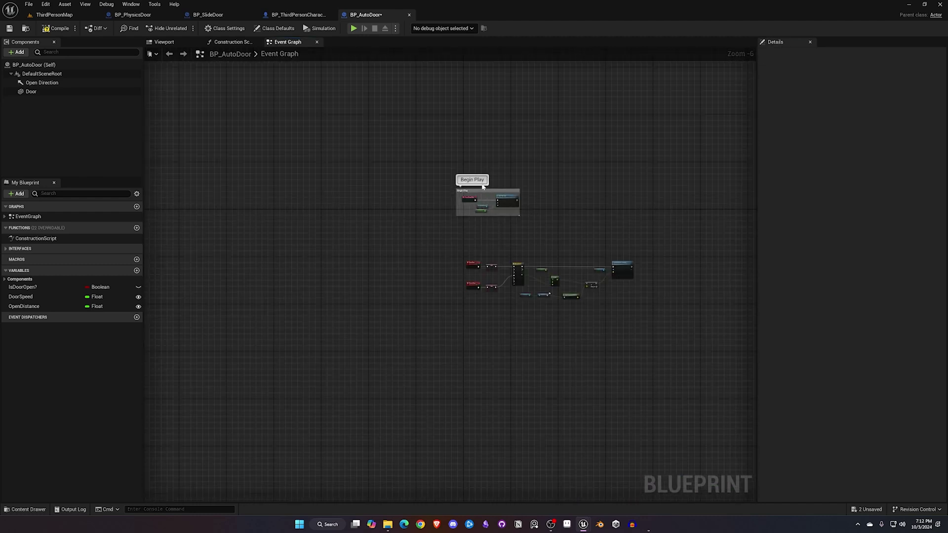
scroll(517, 239, up, 3)
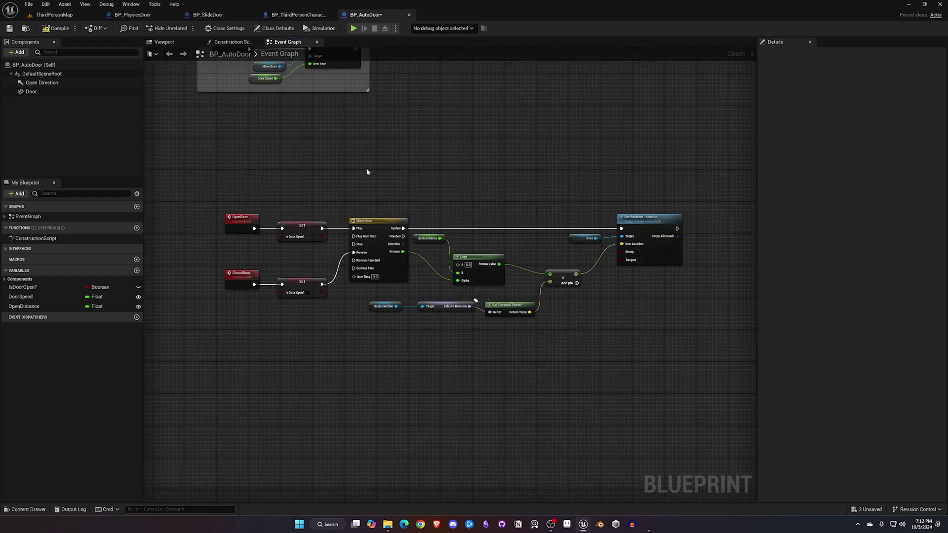
right_drag(360, 169, 360, 181)
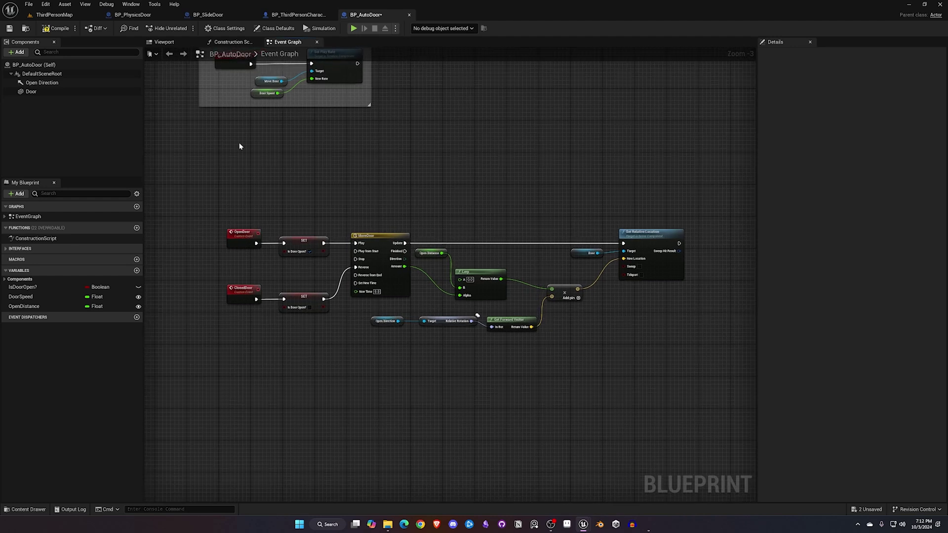
click(163, 41)
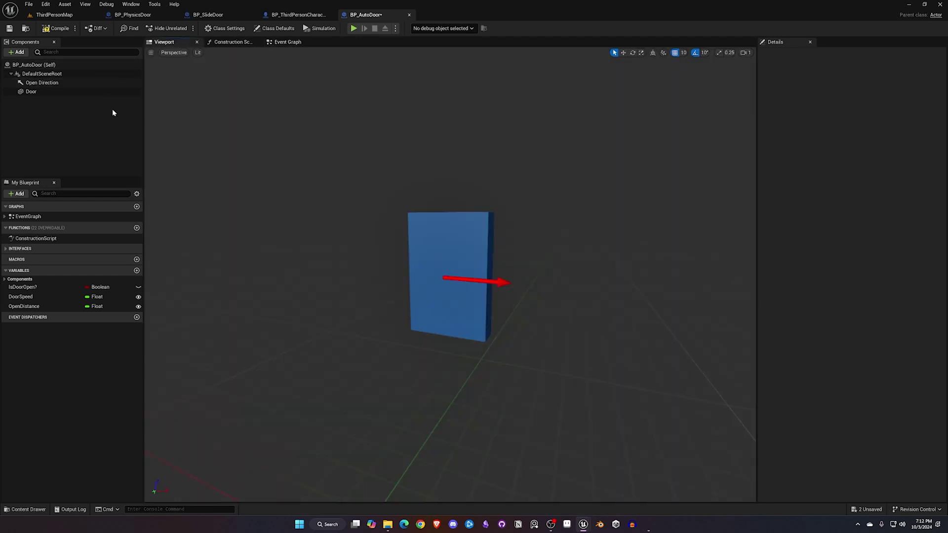
click(17, 52)
text(b)
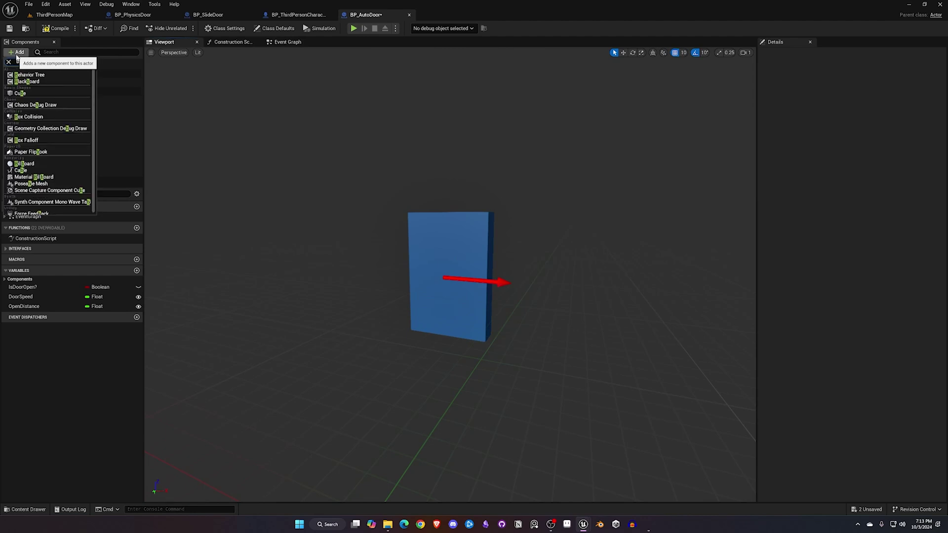
text(ox col)
key(Return)
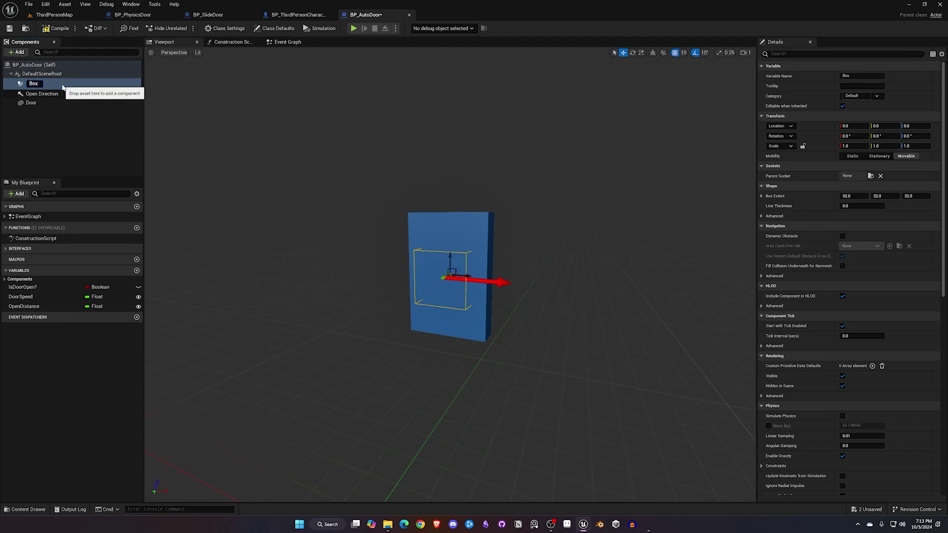
text(Box Collision)
key(Return)
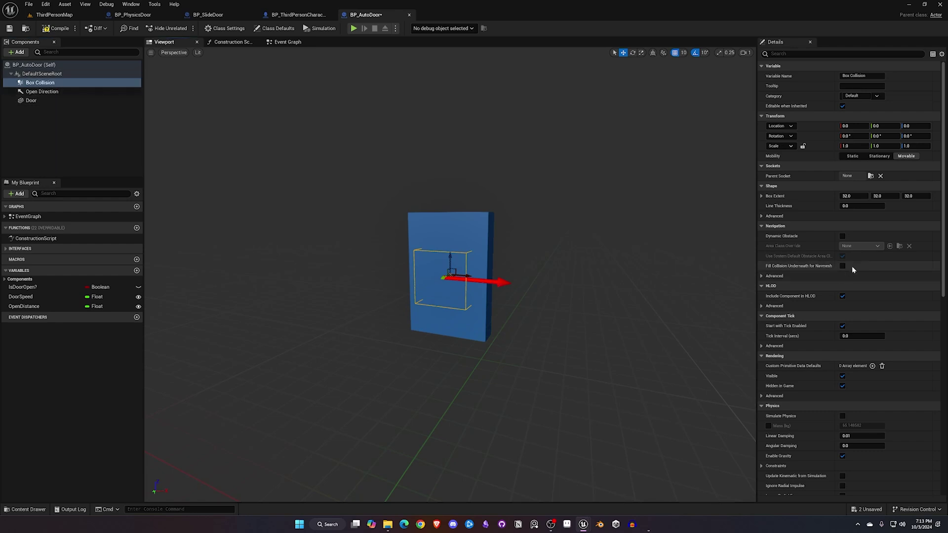
Set the Box Collision component's line thickness to 1.5
click(845, 206)
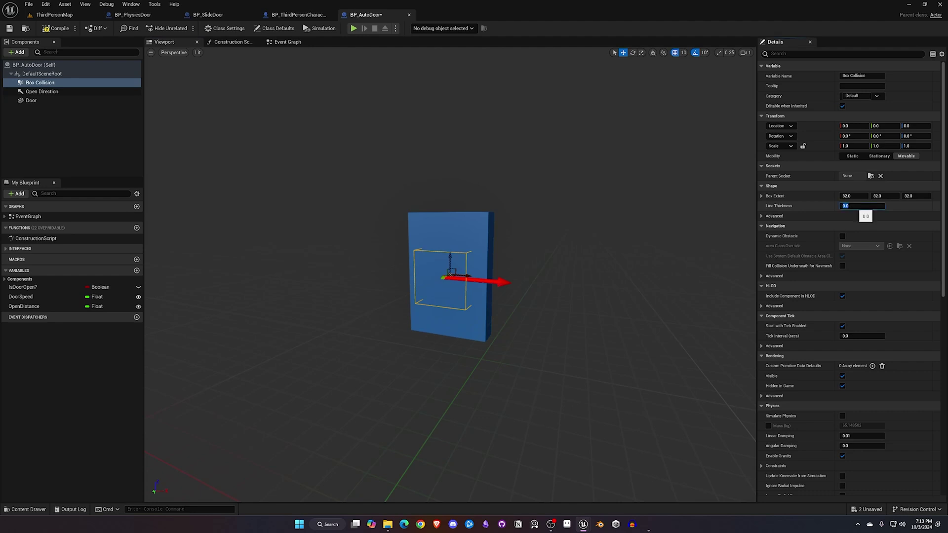
text(1.5)
key(Return)
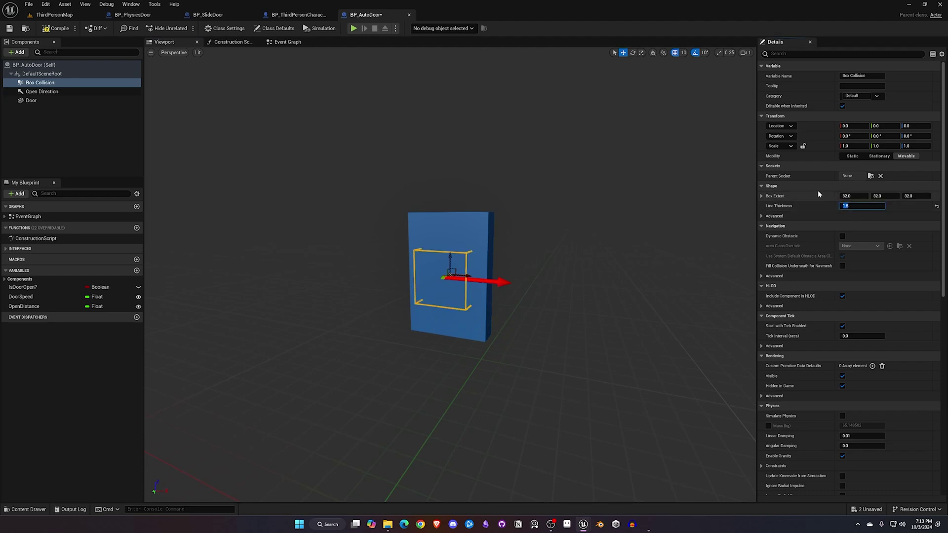
Scale the Box Collision to about 4.01 in Y and 1.84 in Z so it extends through both sides of the door, then compile and save
drag(490, 207, 429, 208)
right_drag(429, 208, 468, 240)
scroll(409, 209, down, 2)
key(r)
drag(452, 284, 466, 241)
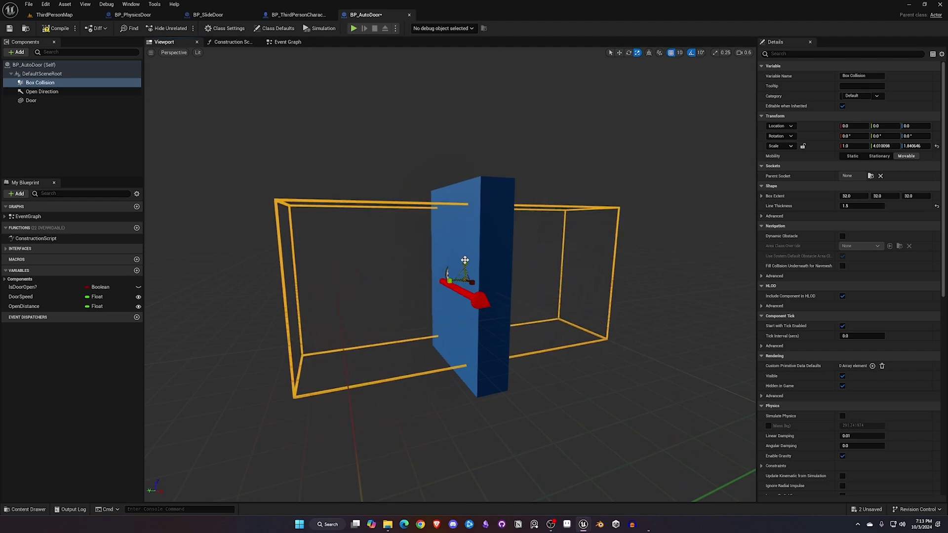
right_drag(480, 289, 377, 316)
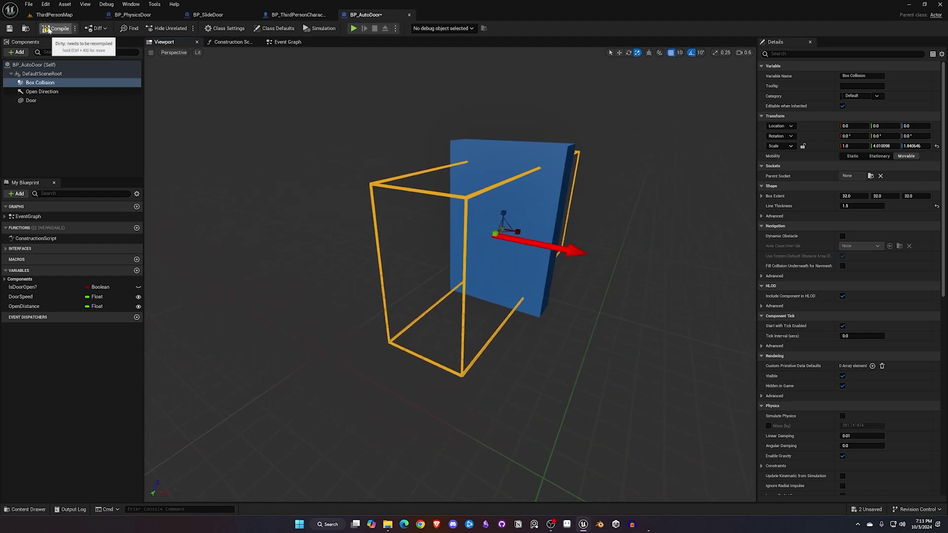
click(9, 29)
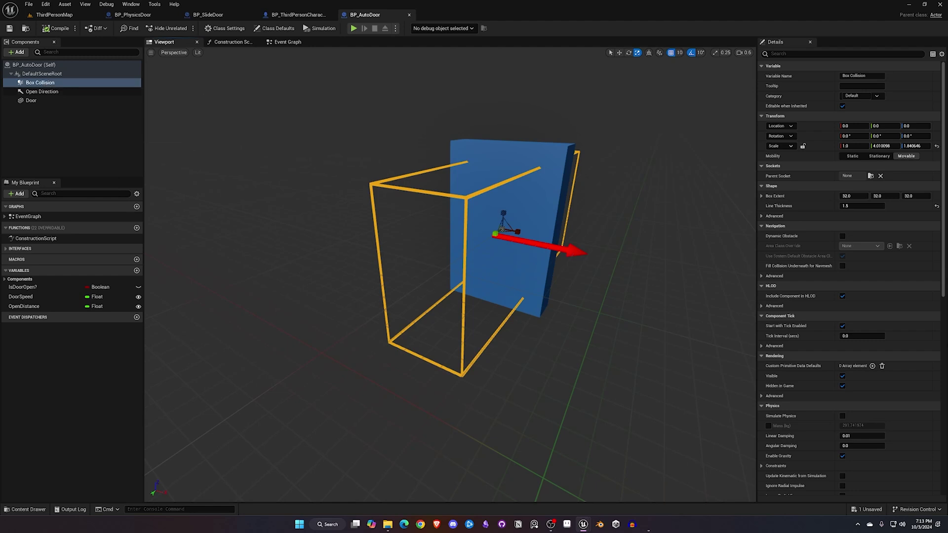
Add an On Component Begin Overlap event for the Box Collision component
scroll(900, 318, down, 11)
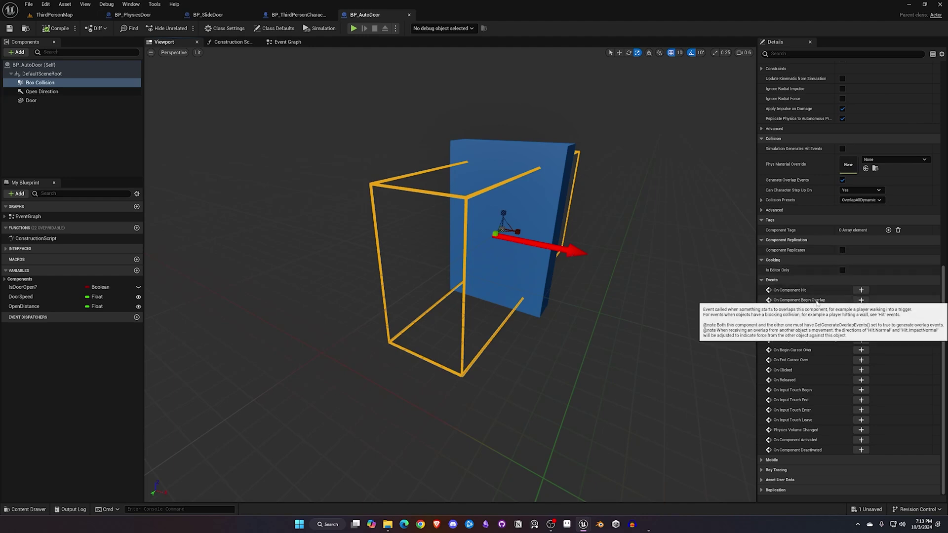
click(861, 300)
right_drag(578, 287, 377, 237)
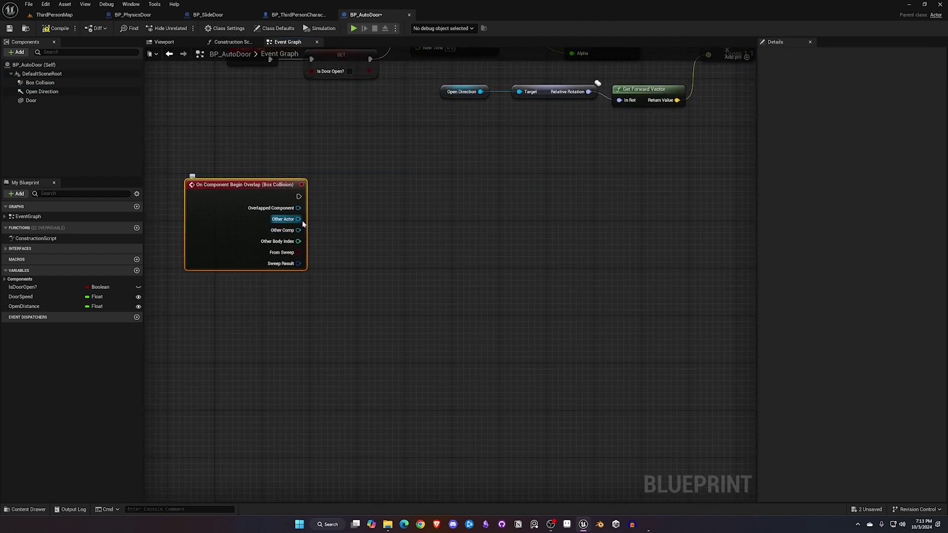
Compare the overlap event's Other Actor with a Get Player Character node using an Equal (==) node
drag(303, 220, 378, 248)
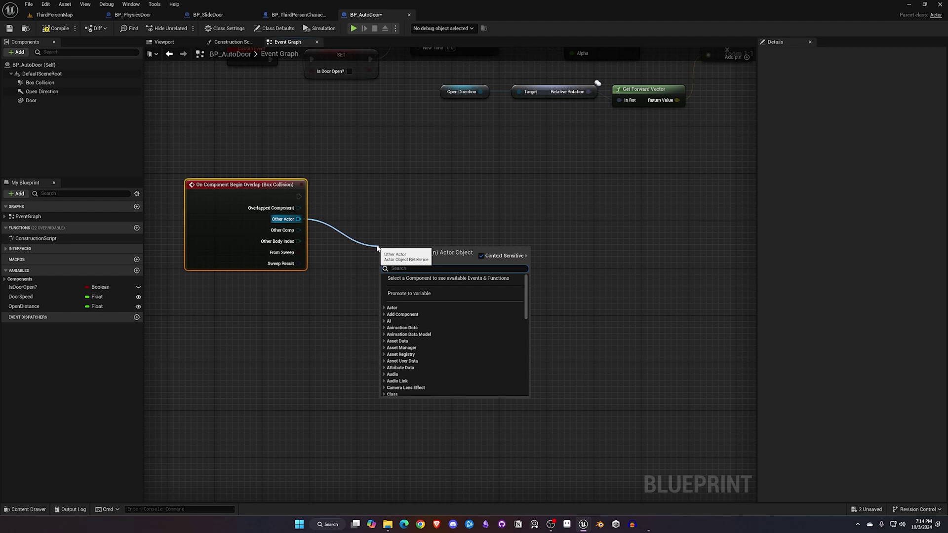
text(=)
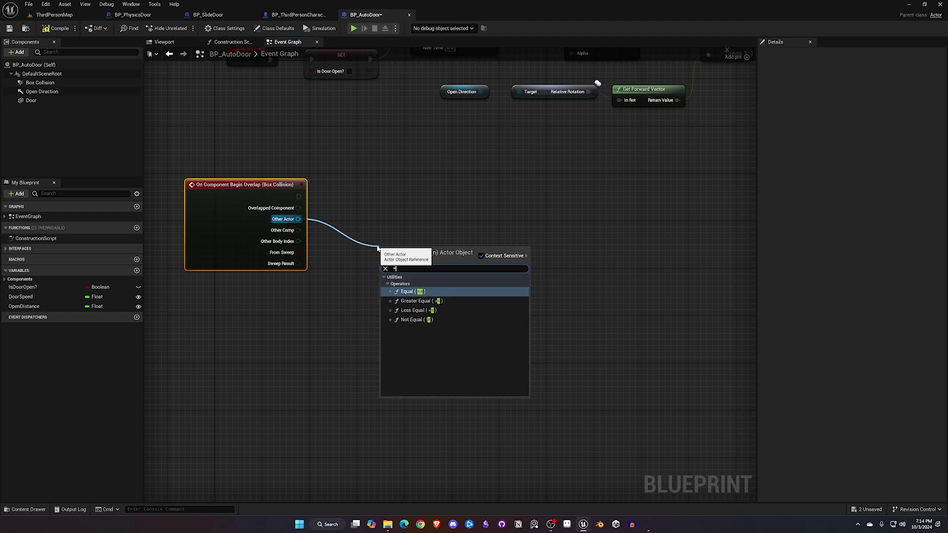
key(Return)
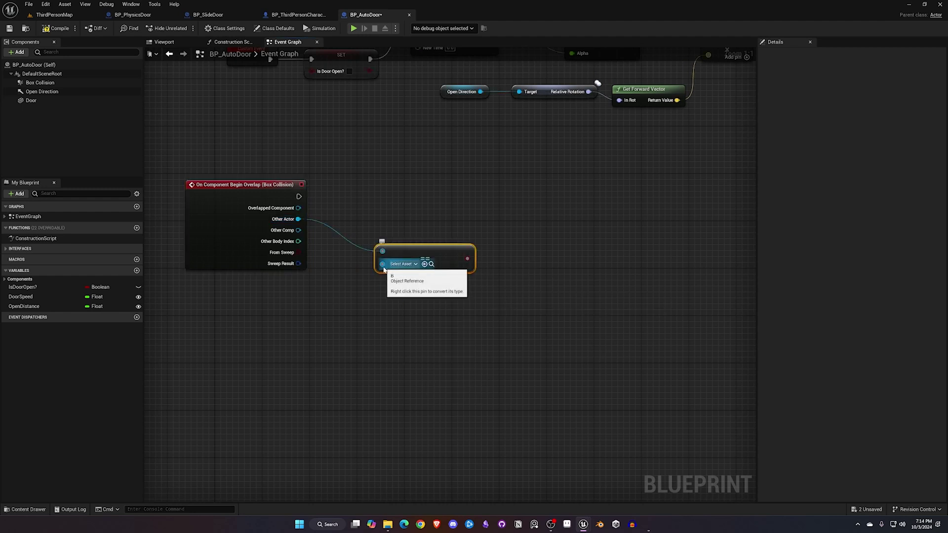
drag(382, 266, 296, 301)
text(get player)
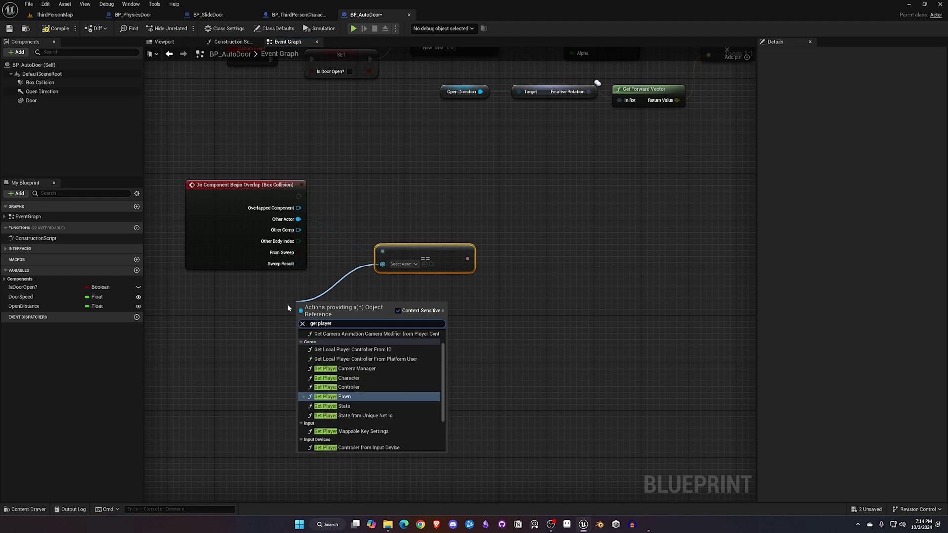
key(Up)
key(Up)
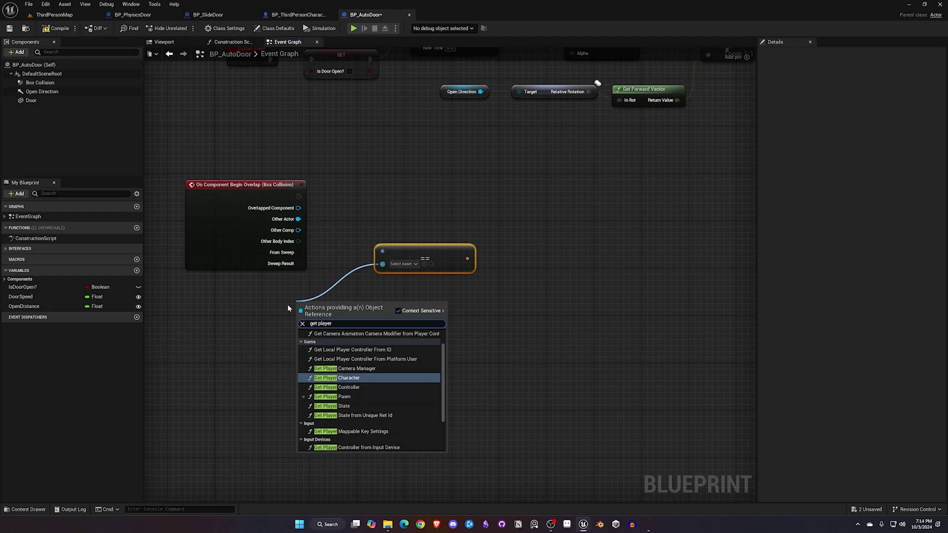
key(Return)
drag(362, 305, 338, 292)
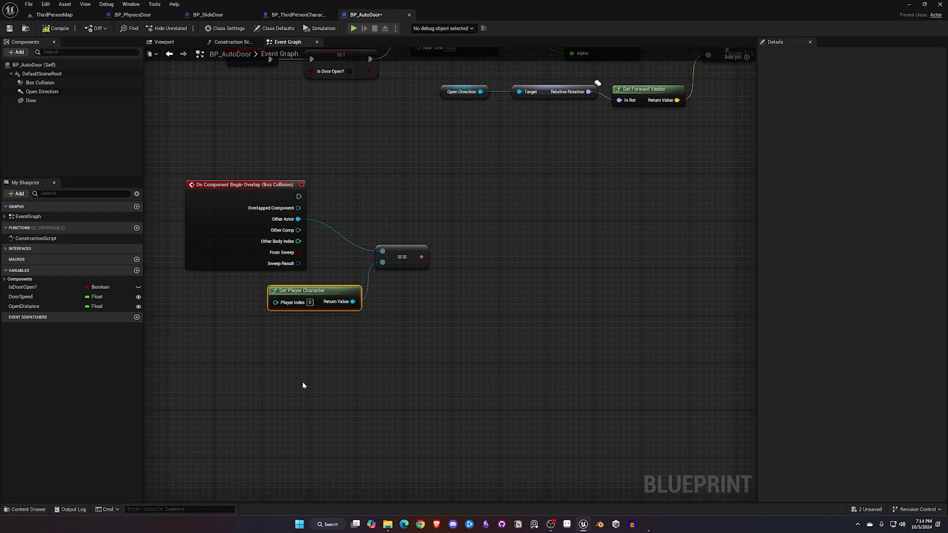
Add a Branch conditioned on the Equal result and connect the overlap event's execution output to it
right_drag(342, 387, 284, 401)
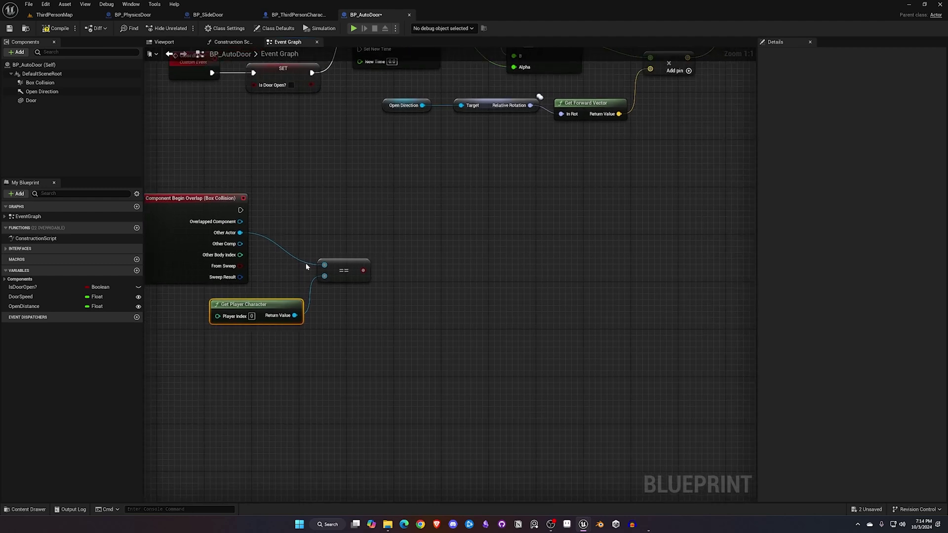
right_drag(355, 337, 289, 323)
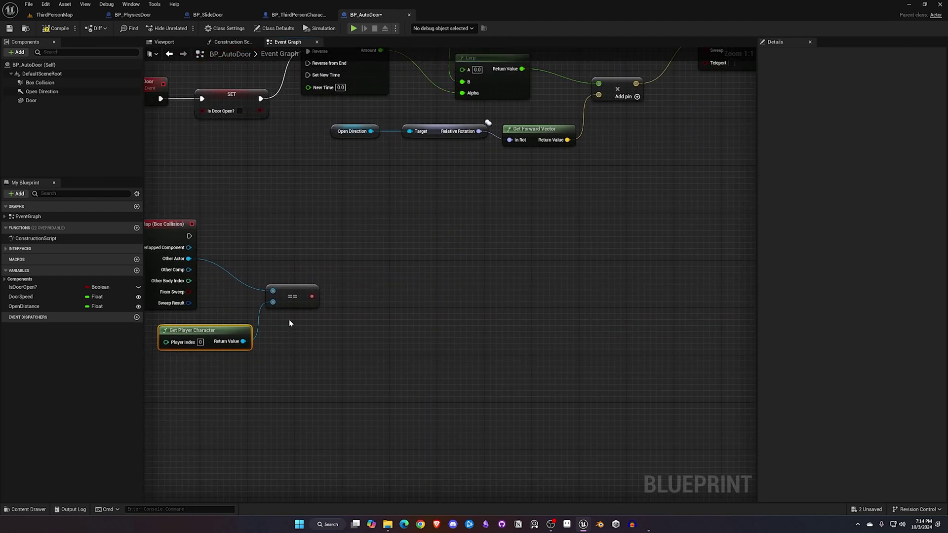
drag(312, 296, 324, 242)
text(b)
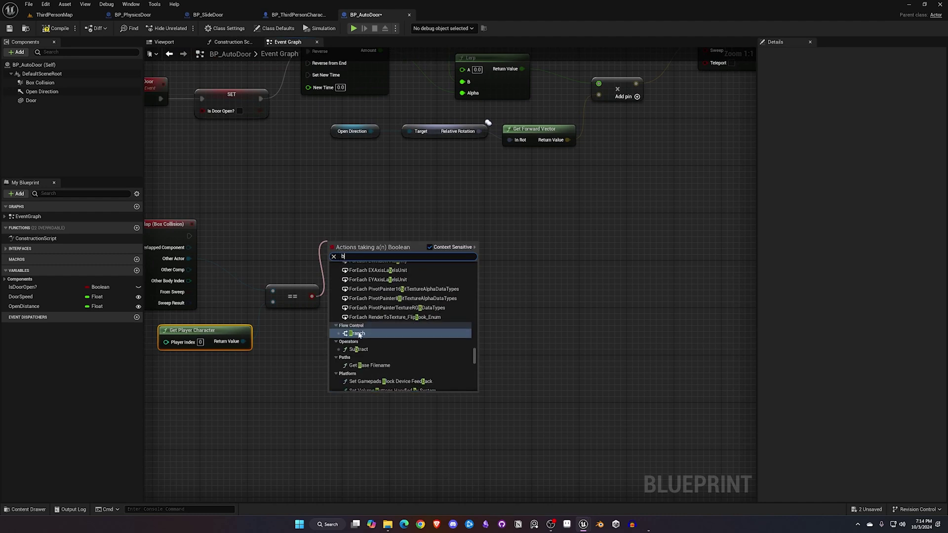
key(Return)
drag(189, 235, 337, 228)
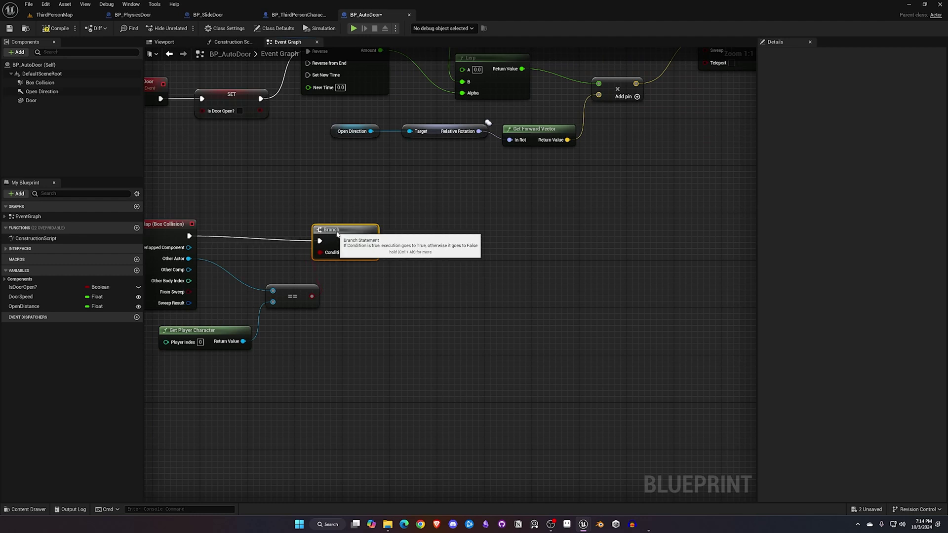
Create a Boolean variable named IsDoorMoving, then compile and save BP_AutoDoor
right_drag(398, 281, 489, 269)
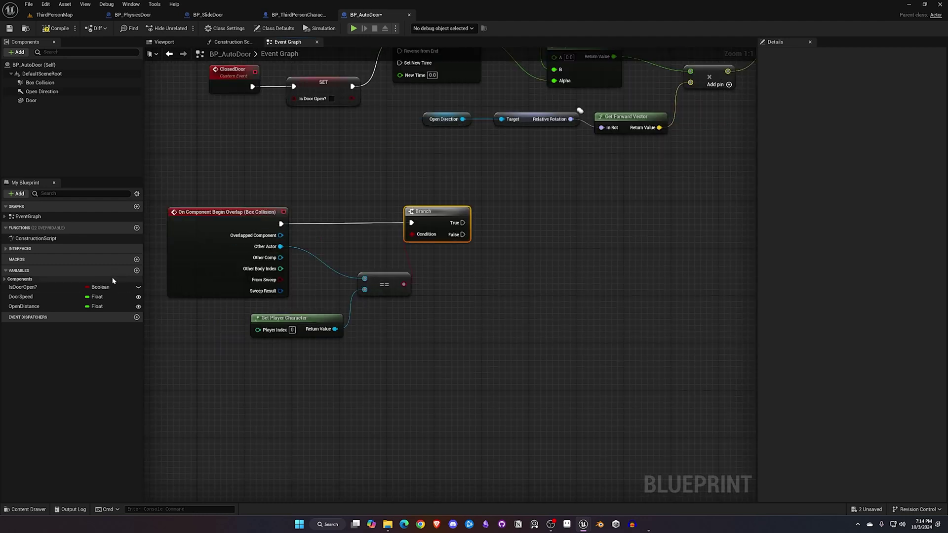
click(137, 270)
text(IsDoorMoving)
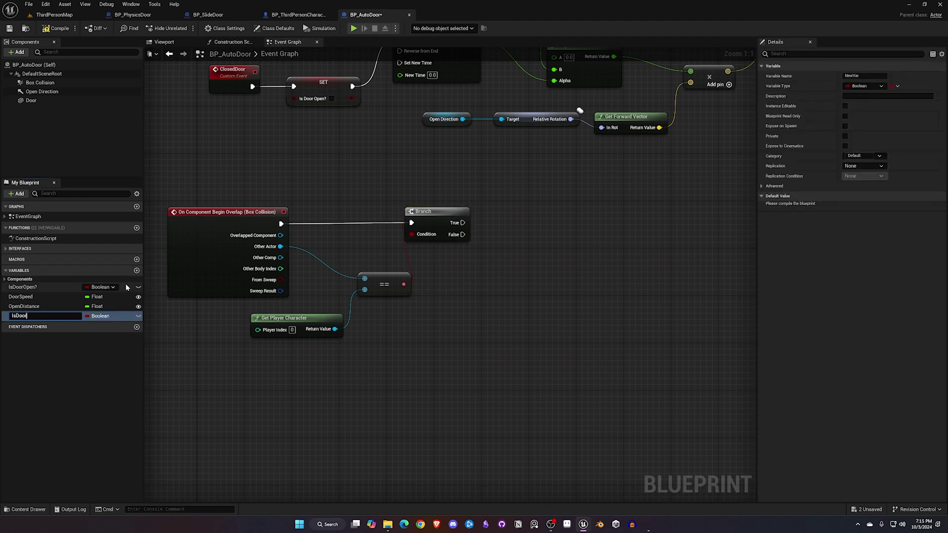
key(Return)
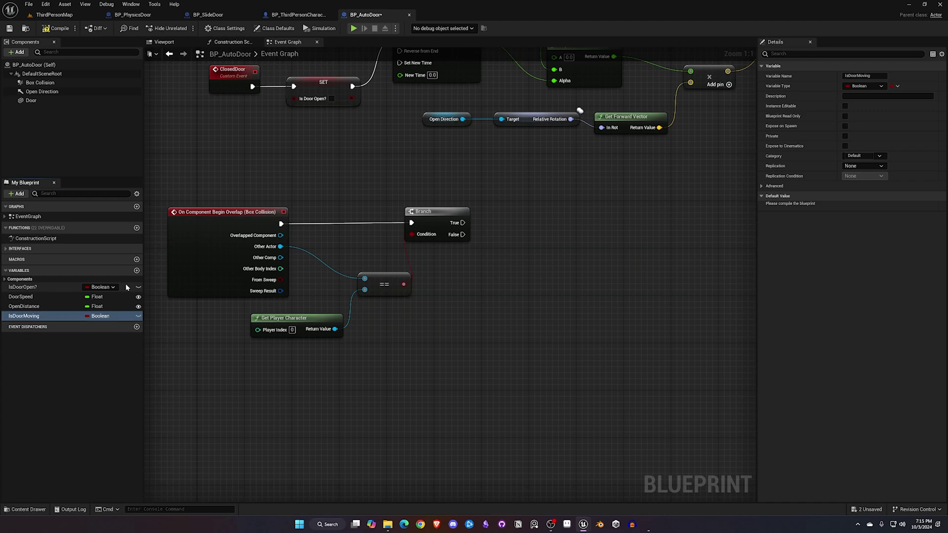
click(60, 28)
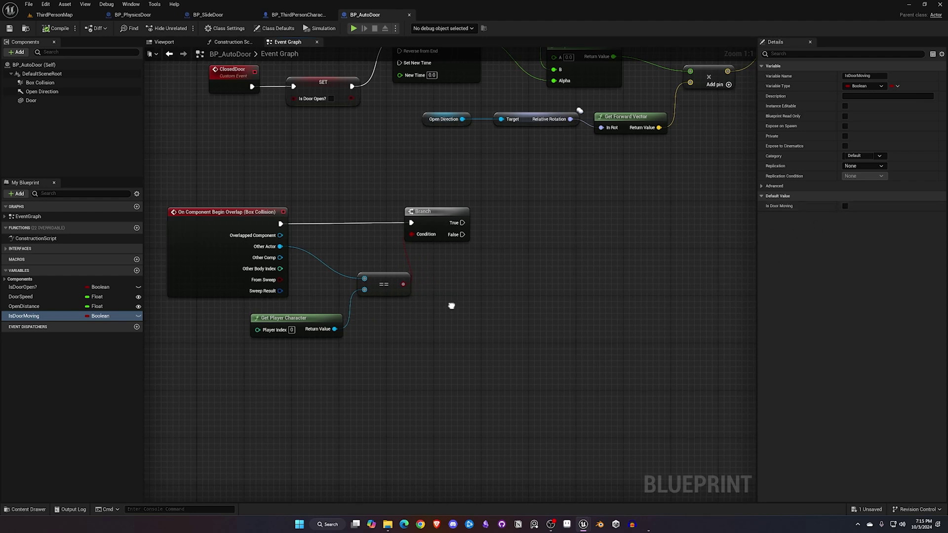
right_drag(451, 306, 371, 315)
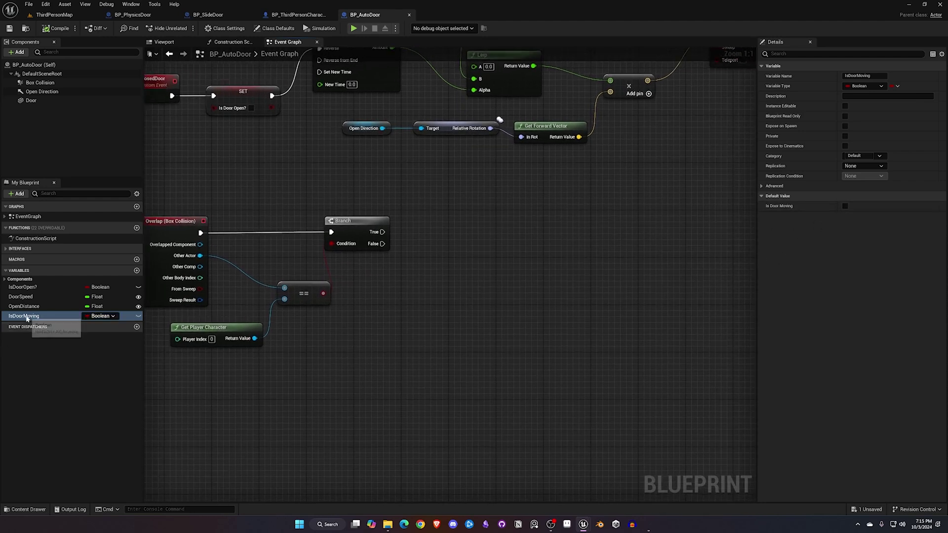
Add a second Branch conditioned on Is Door Moving and connect the first Branch's True output to it
right_drag(286, 370, 348, 377)
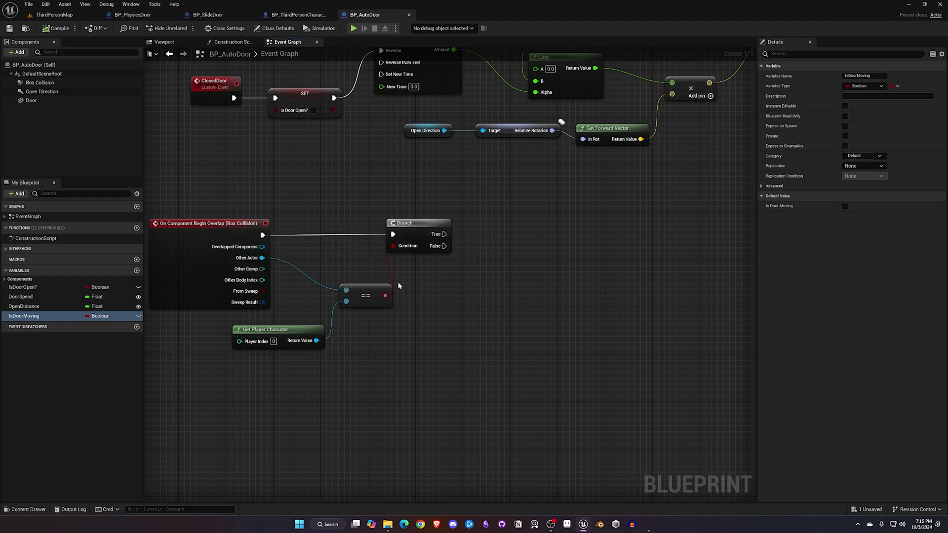
ctrl+drag(28, 317, 494, 243)
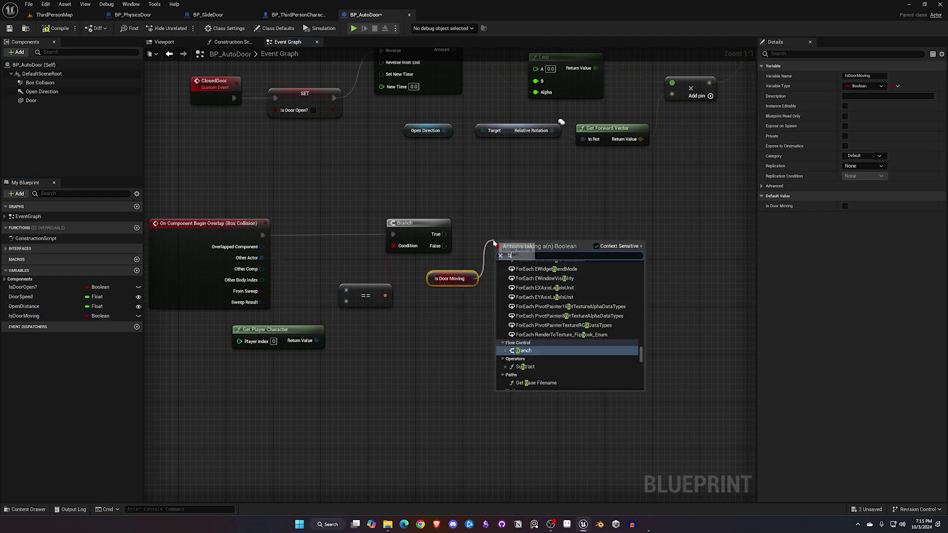
click(523, 352)
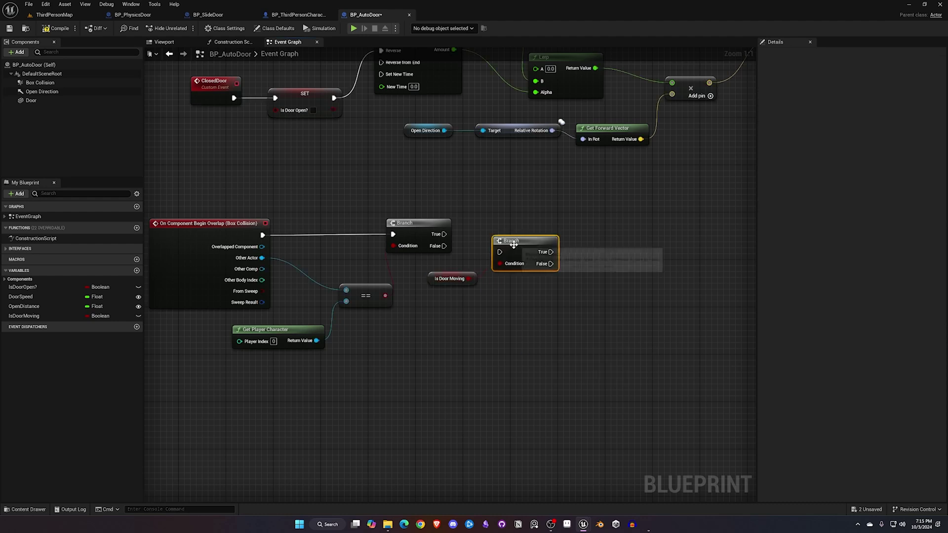
drag(444, 234, 498, 240)
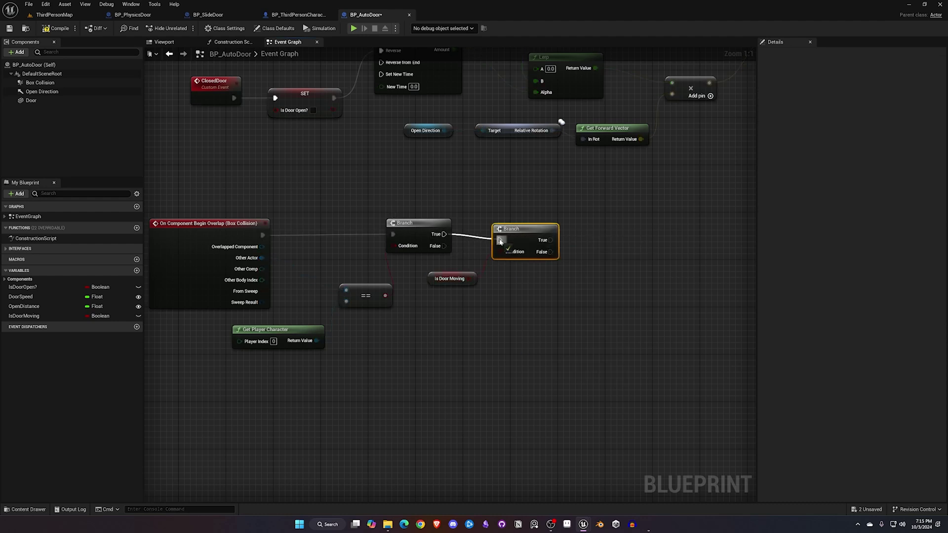
Add an Open Door call from the second Branch's False output and align it with the Branch
right_drag(535, 285, 349, 292)
drag(359, 258, 423, 257)
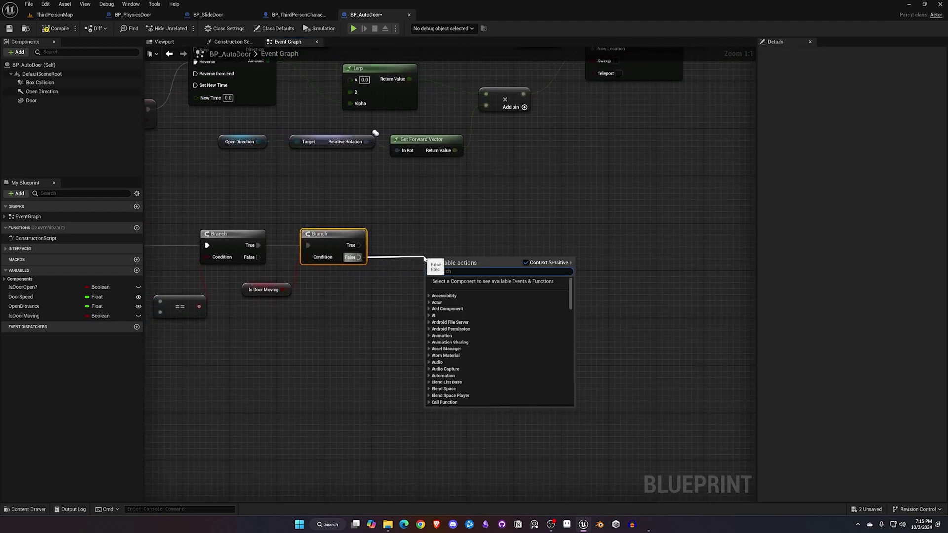
text(open)
key(Return)
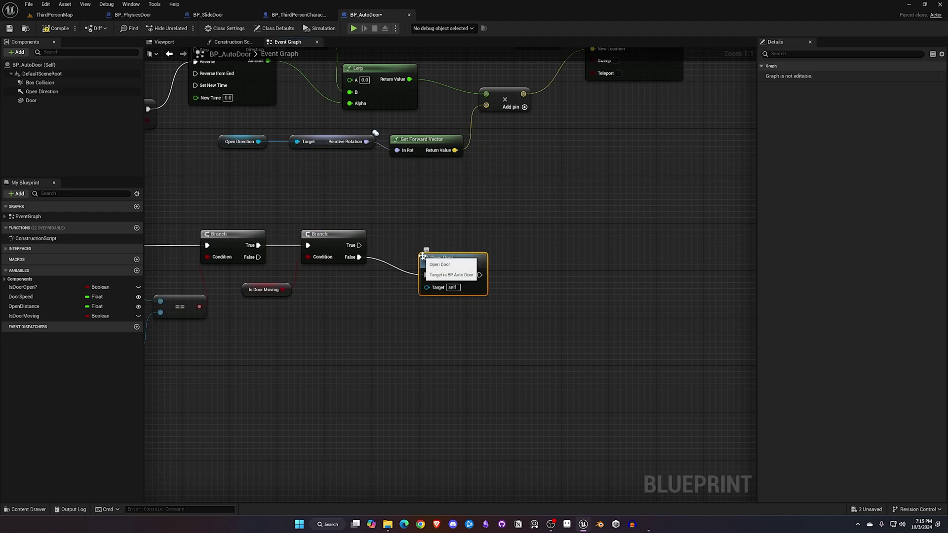
drag(449, 258, 455, 240)
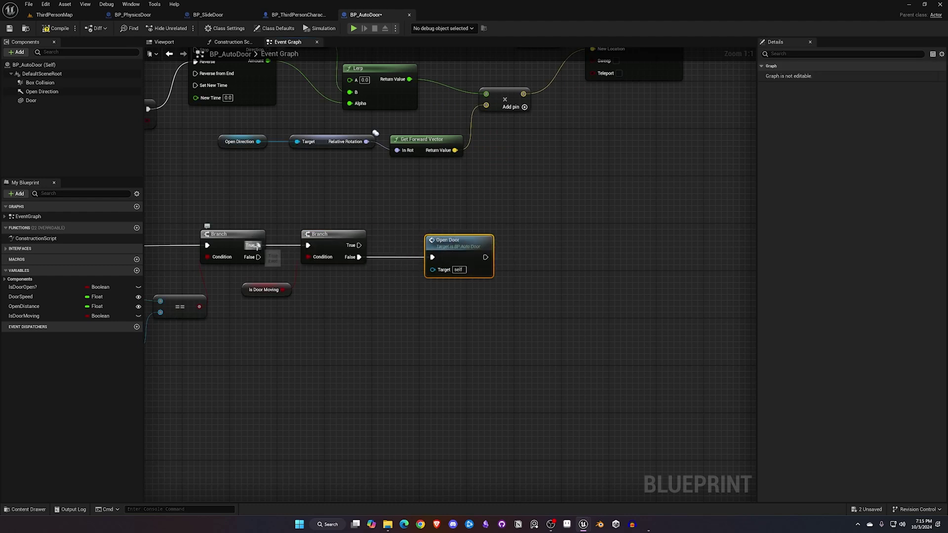
Disconnect Open Door from the False output and insert a NOT Boolean node between Is Door Moving and the second Branch's Condition
alt+click(360, 257)
drag(460, 240, 513, 235)
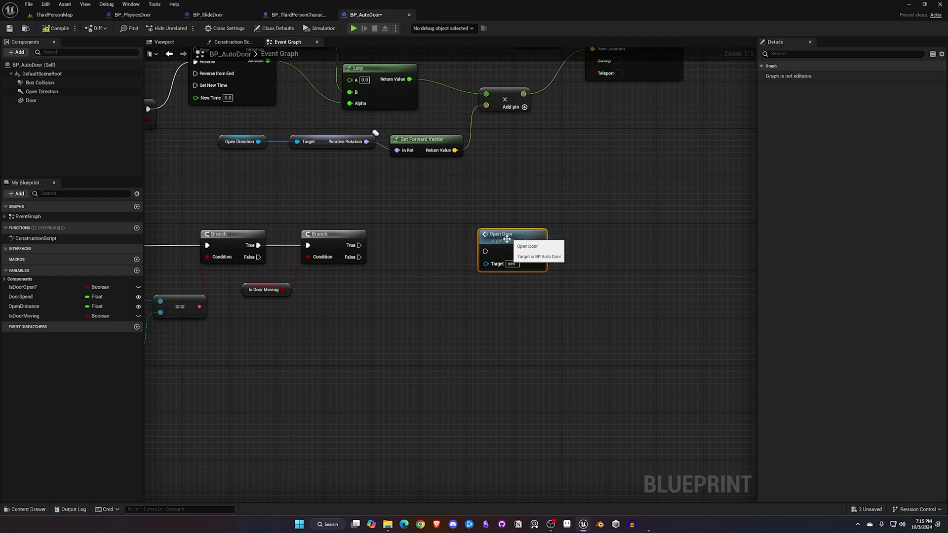
drag(331, 234, 396, 234)
drag(282, 290, 304, 305)
text(not bool)
key(Return)
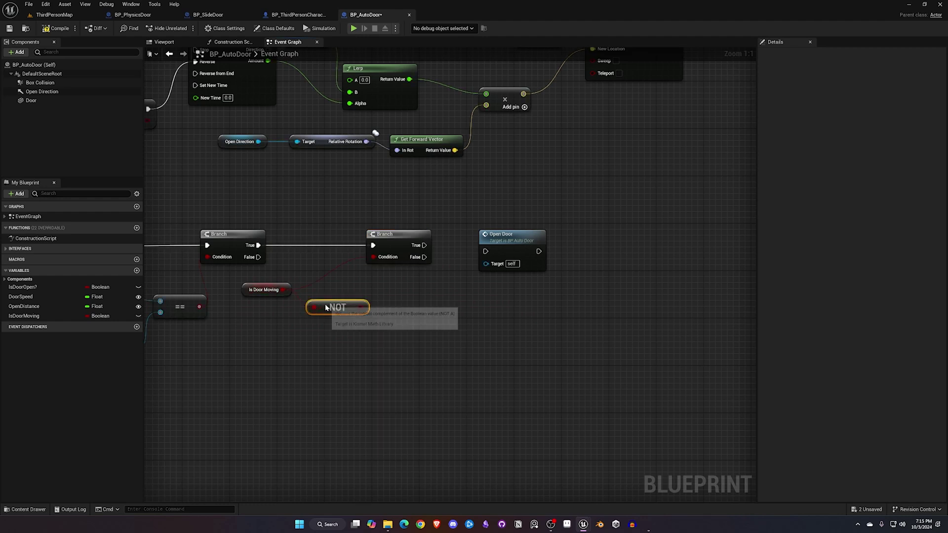
drag(326, 307, 373, 257)
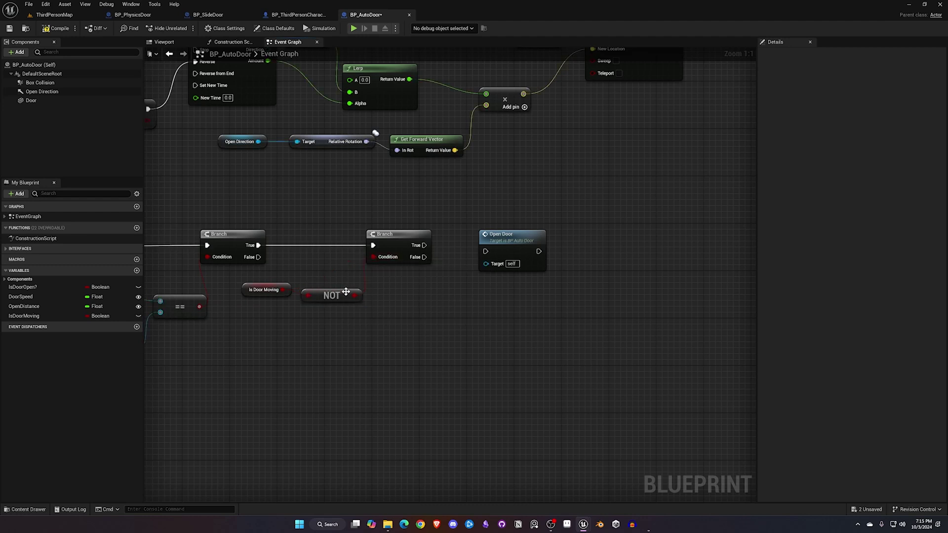
drag(341, 296, 340, 290)
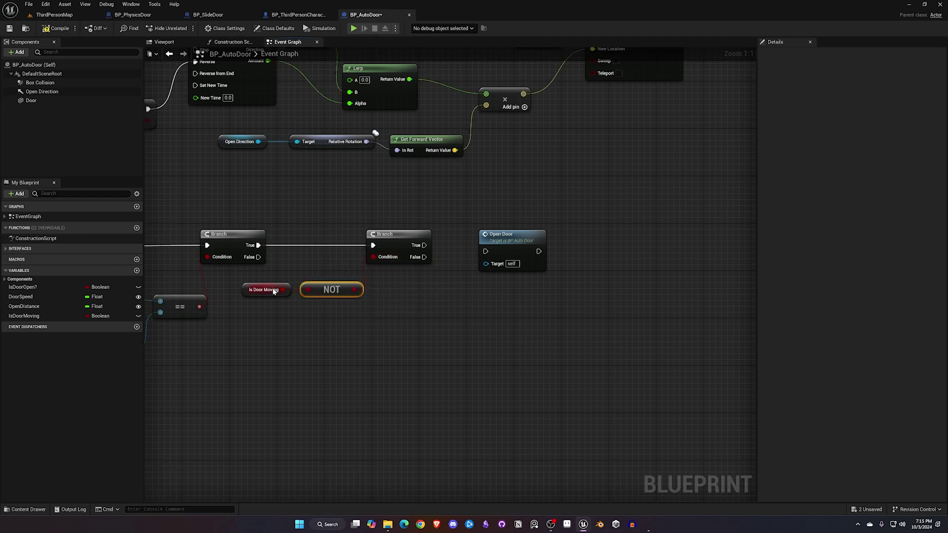
Connect the second Branch's True output to Open Door and arrange the Is Door Moving, NOT and Branch nodes compactly
drag(424, 245, 496, 237)
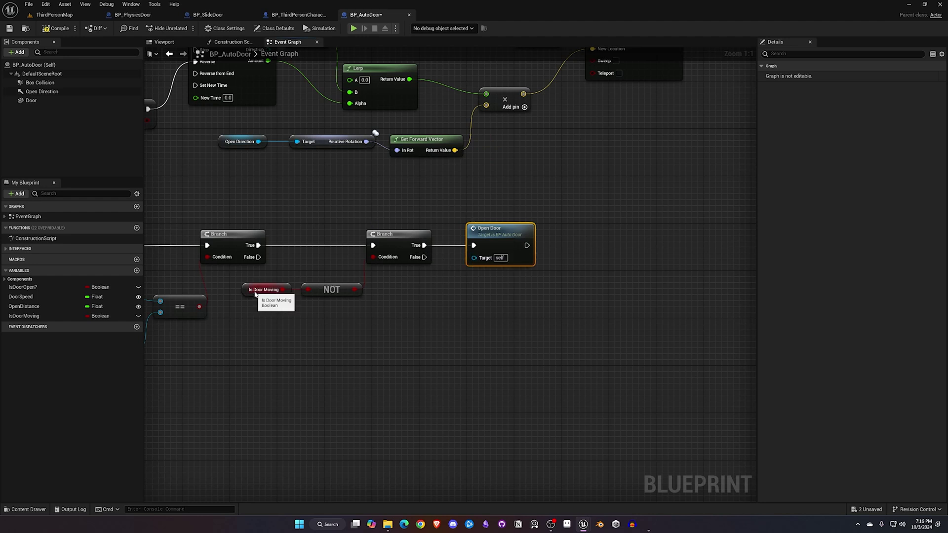
drag(244, 291, 302, 275)
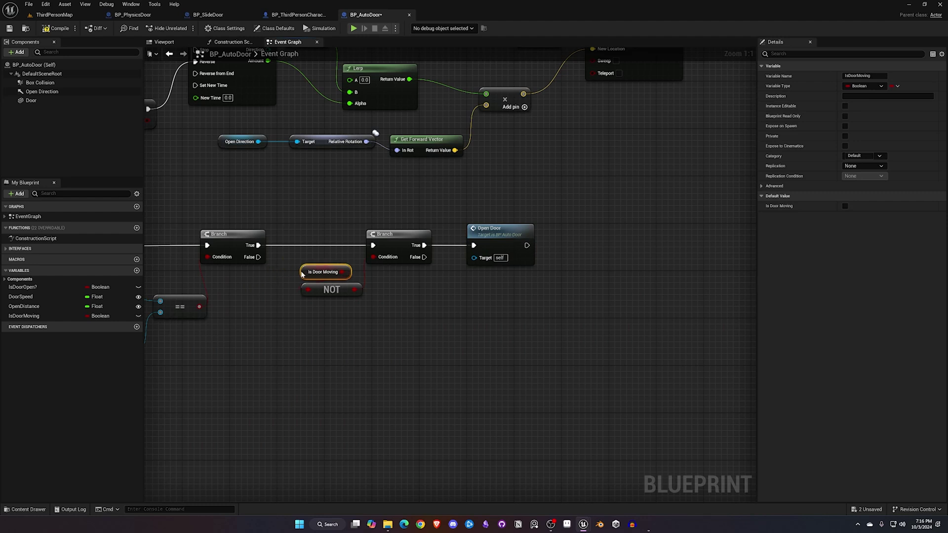
drag(306, 201, 410, 288)
drag(410, 235, 374, 234)
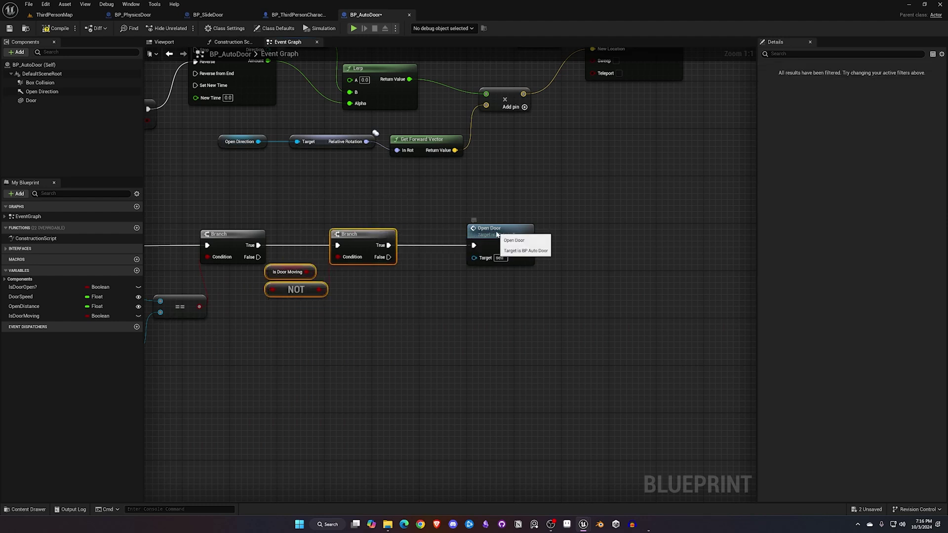
click(497, 234)
right_drag(437, 276, 604, 347)
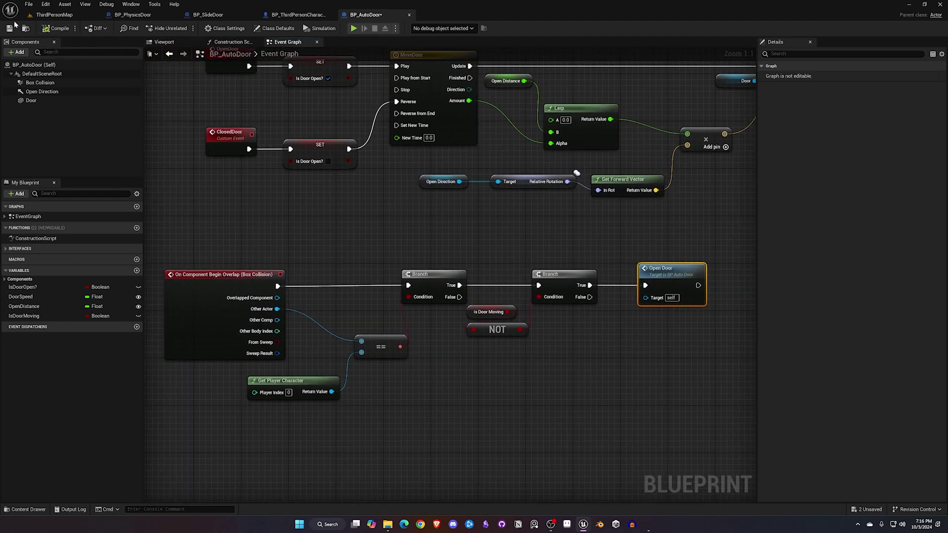
Move the OpenDoor and ClosedDoor events with their SET nodes away from the MoveDoor timeline to make room
right_drag(407, 208, 285, 282)
scroll(285, 282, down, 2)
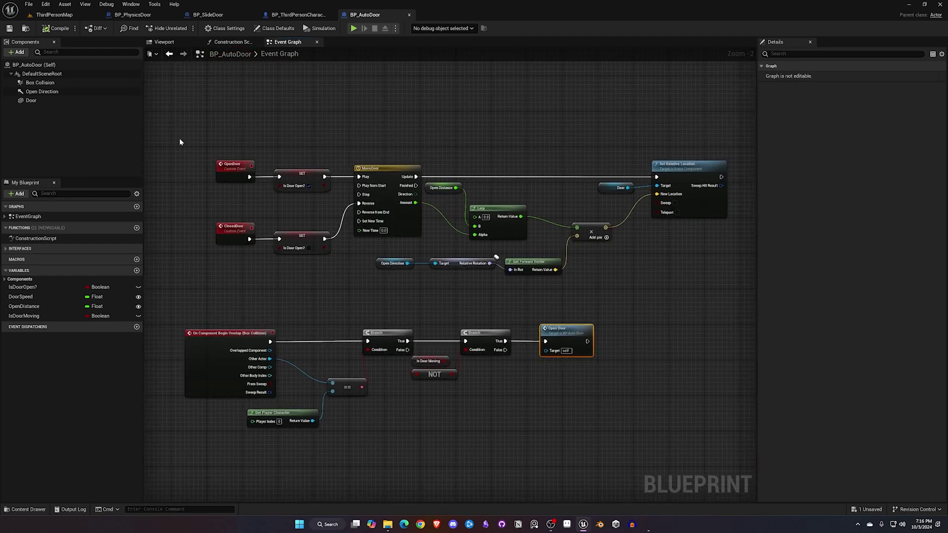
drag(195, 139, 332, 267)
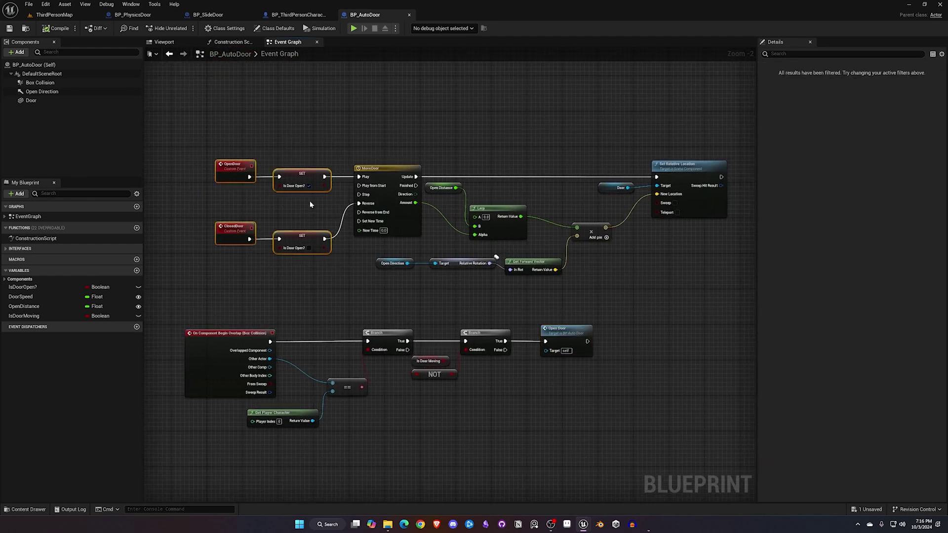
drag(308, 177, 239, 180)
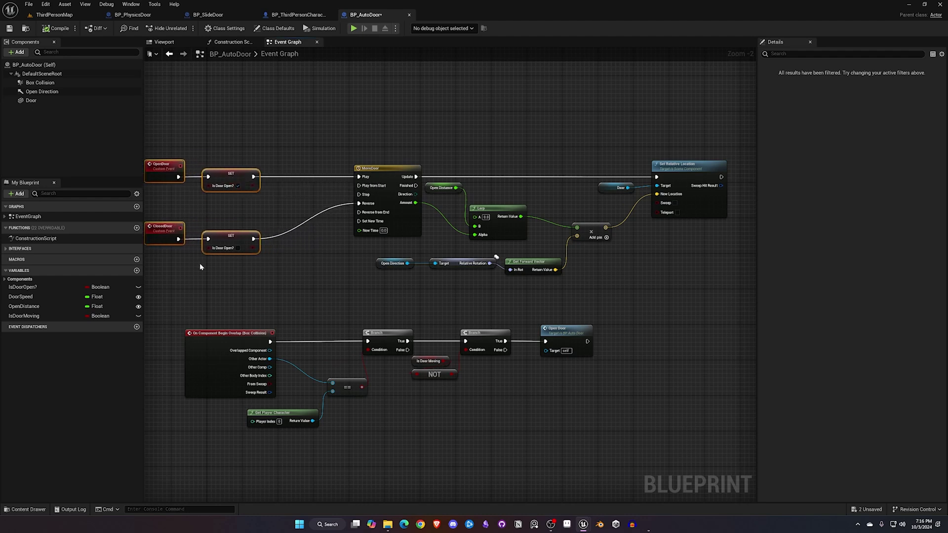
click(245, 226)
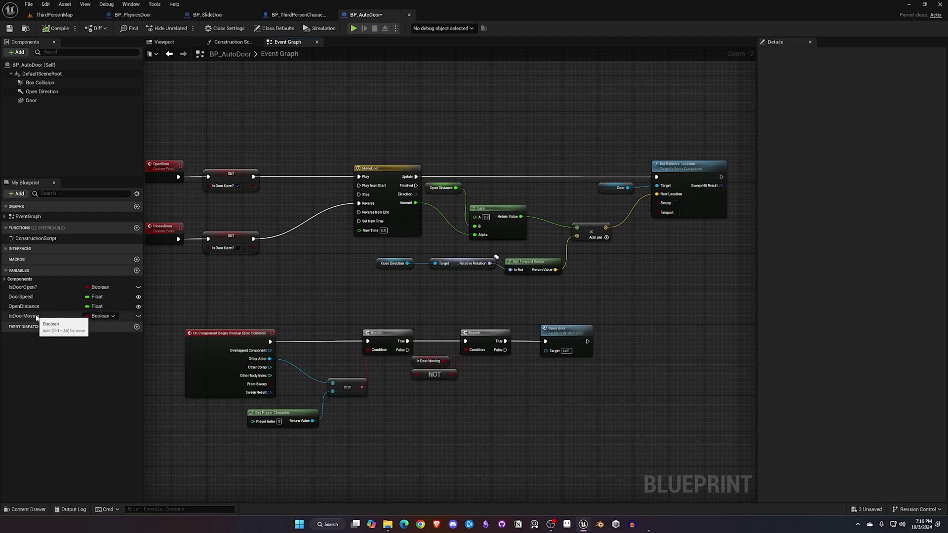
Insert SET Is Door Moving nodes with the value true before both the Play and Reverse inputs of MoveDoor
drag(36, 316, 359, 178)
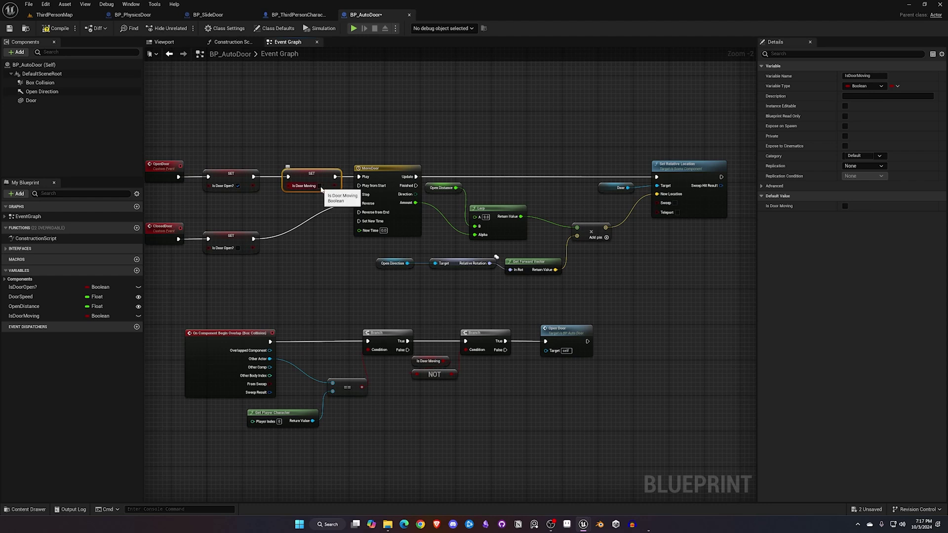
key(ctrl+v)
drag(326, 234, 348, 211)
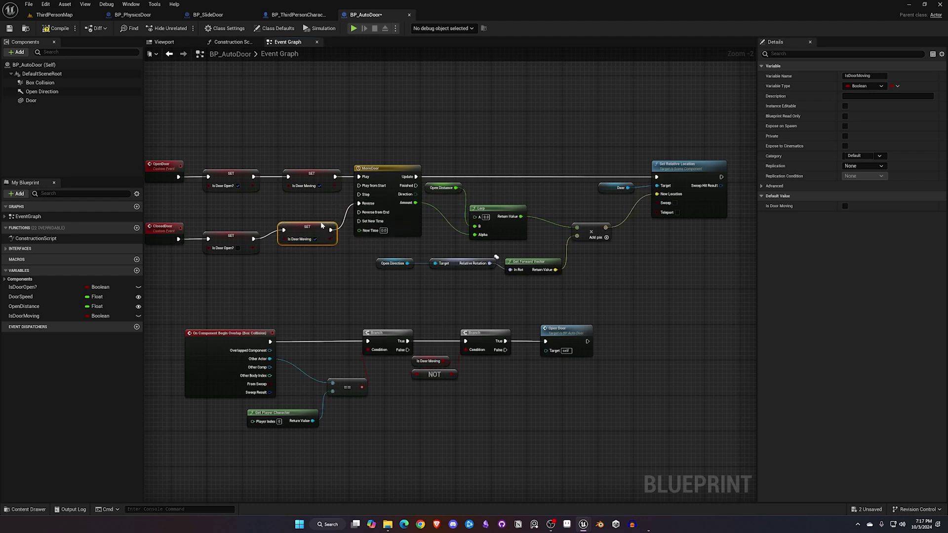
drag(321, 226, 316, 237)
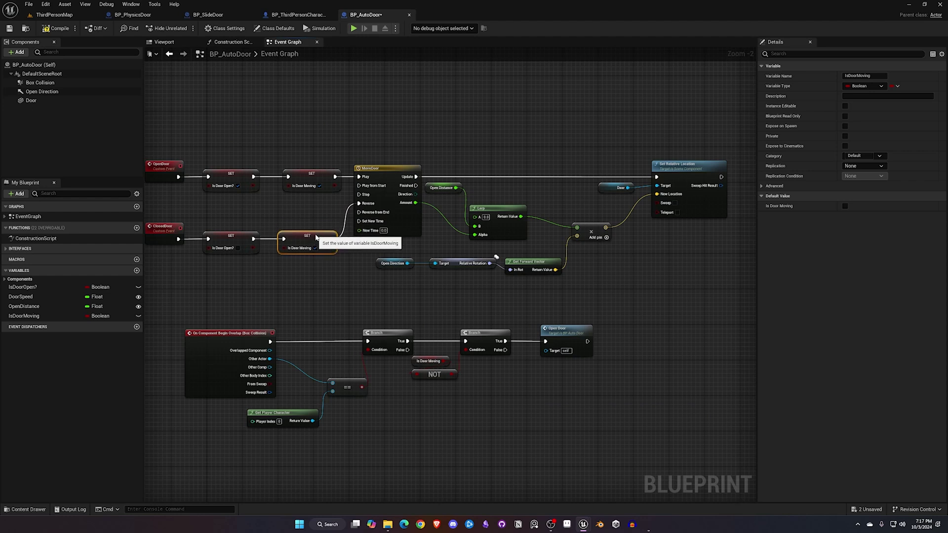
Add a SET Is Door Moving node with the value false and connect MoveDoor's Finished output to it
right_drag(316, 237, 340, 217)
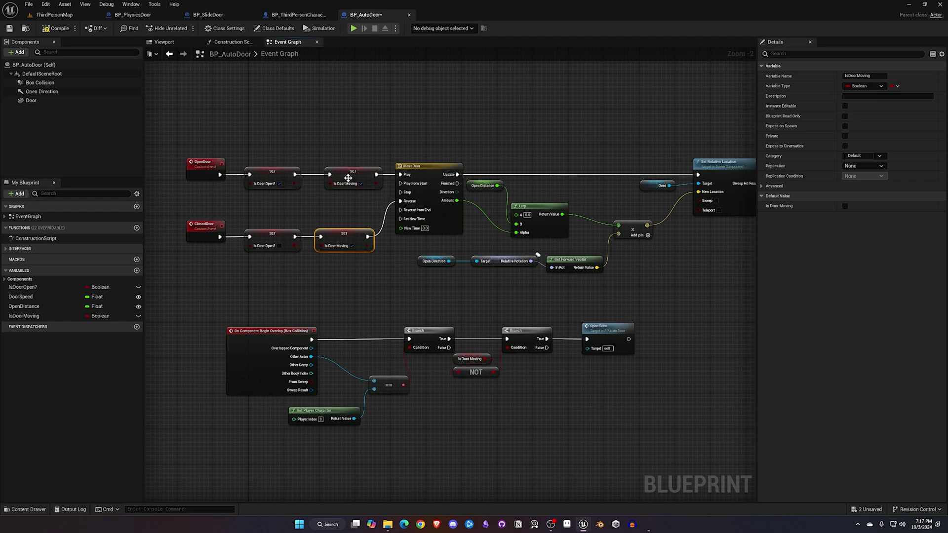
right_drag(405, 148, 294, 161)
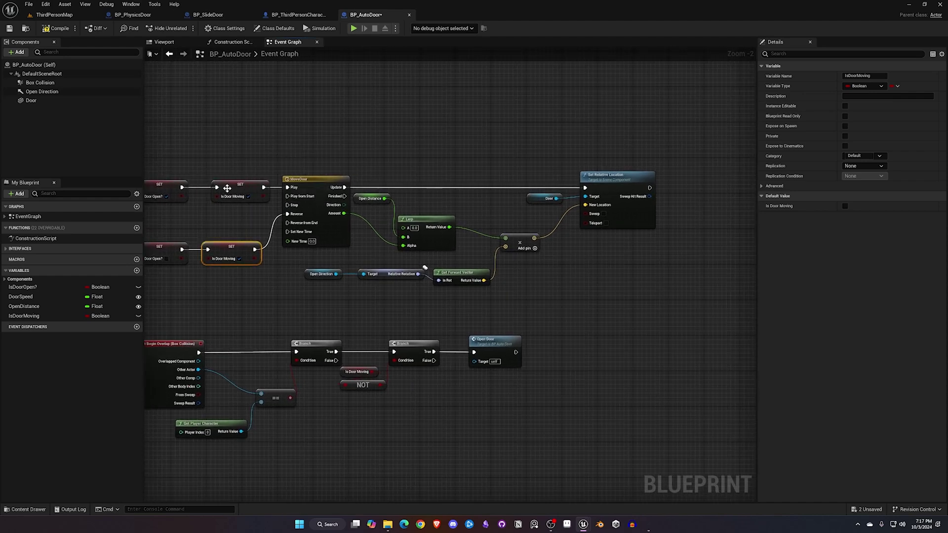
right_drag(363, 159, 285, 163)
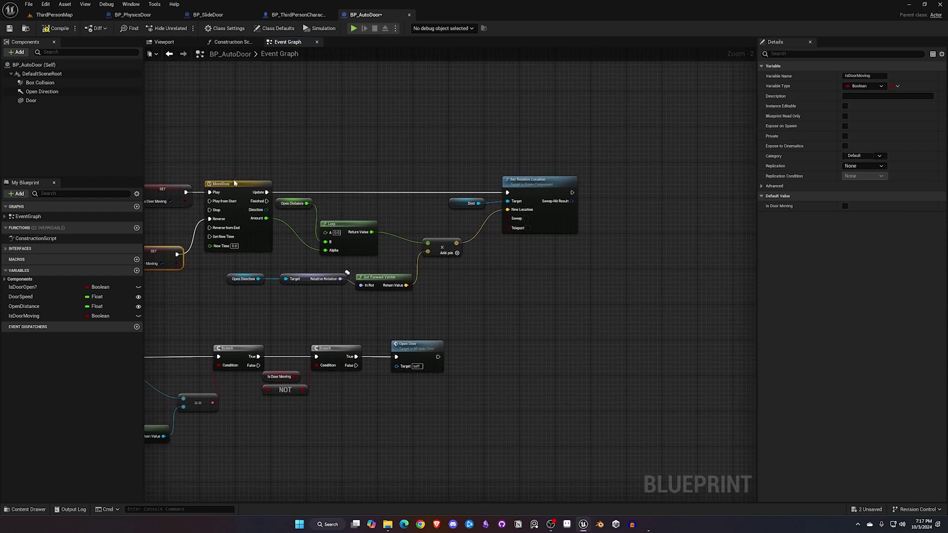
scroll(234, 184, up, 2)
right_drag(287, 168, 278, 163)
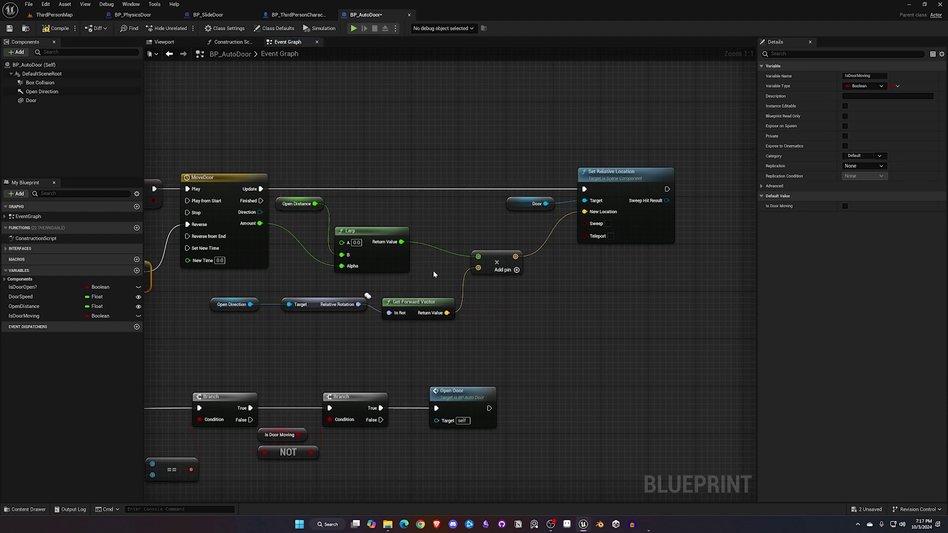
right_drag(433, 274, 417, 271)
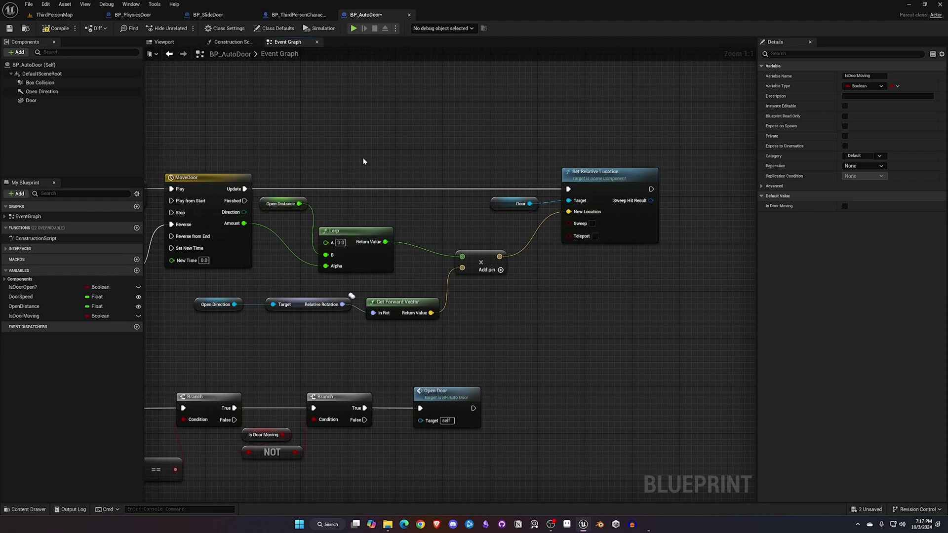
right_drag(363, 162, 405, 196)
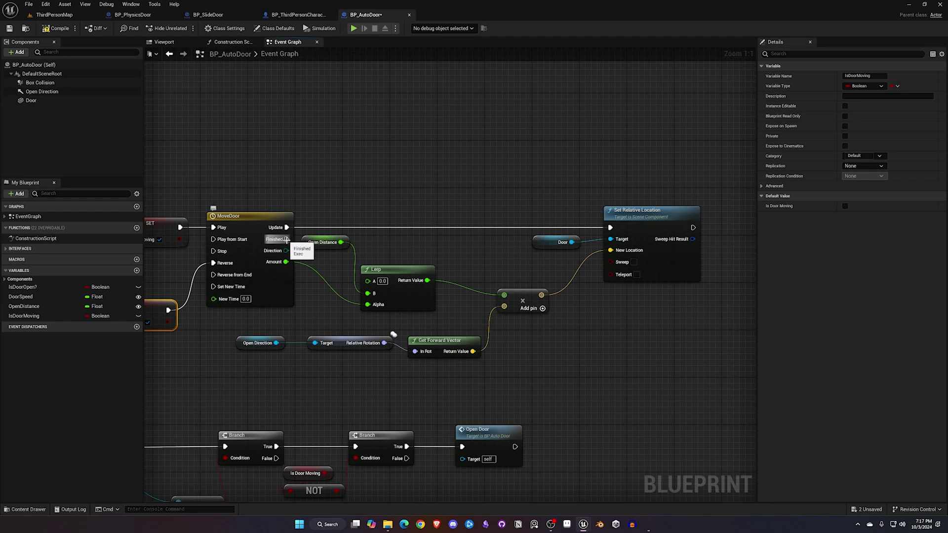
drag(22, 318, 368, 197)
click(395, 214)
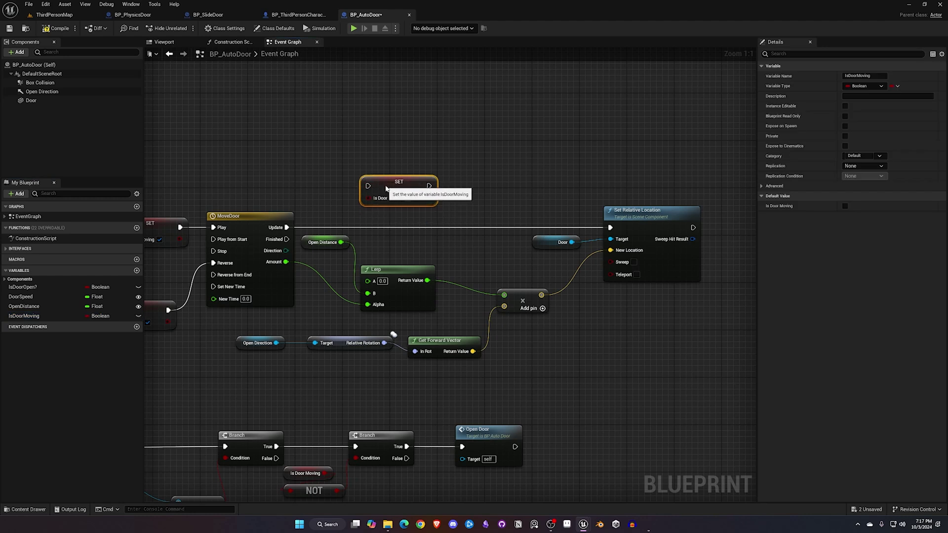
drag(287, 239, 365, 170)
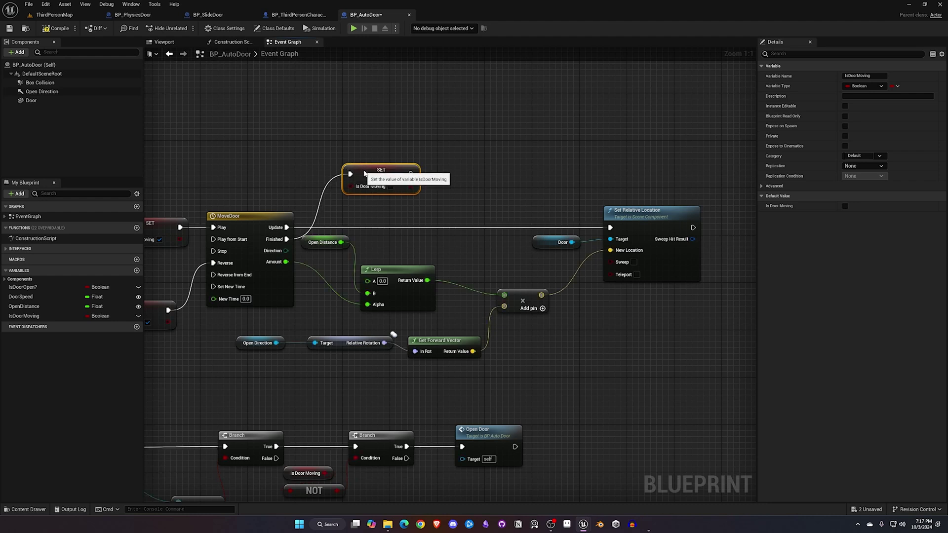
Add a Branch conditioned on Is Door Open? after the Finished-side SET node and position both new nodes beside it
right_drag(430, 208, 312, 217)
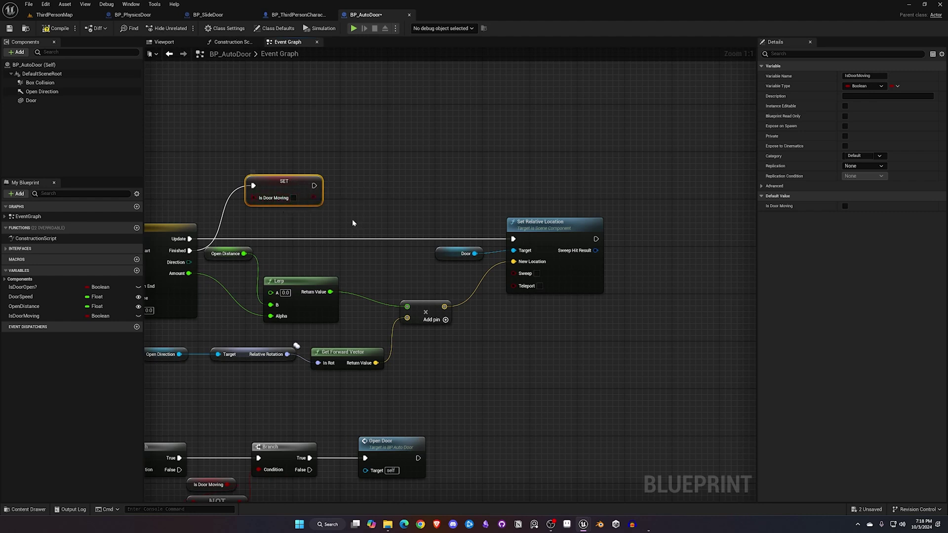
ctrl+drag(23, 286, 400, 146)
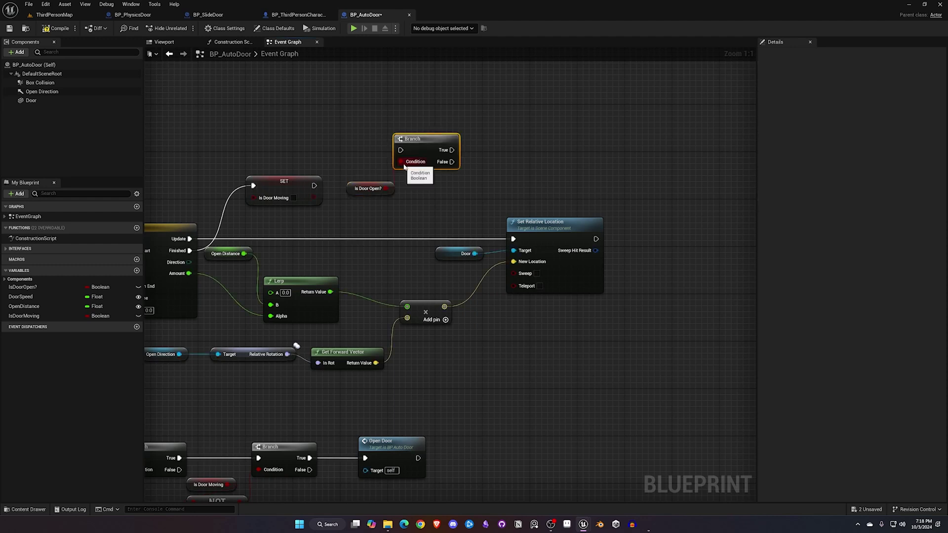
drag(314, 186, 401, 150)
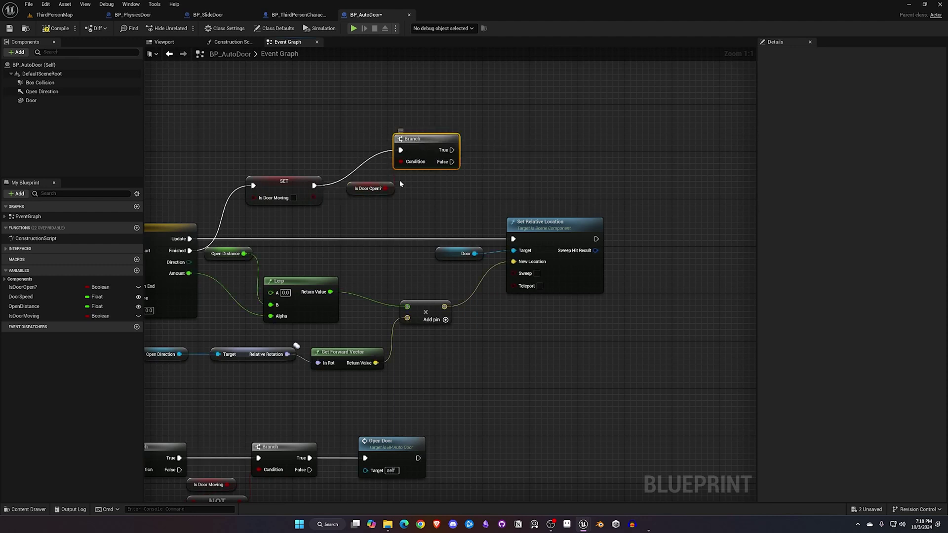
ctrl+click(371, 190)
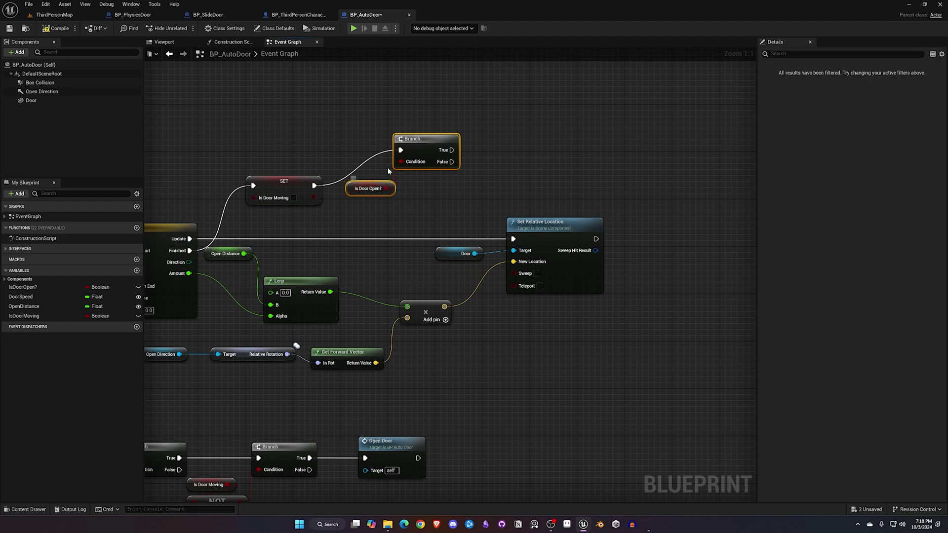
drag(430, 146, 418, 175)
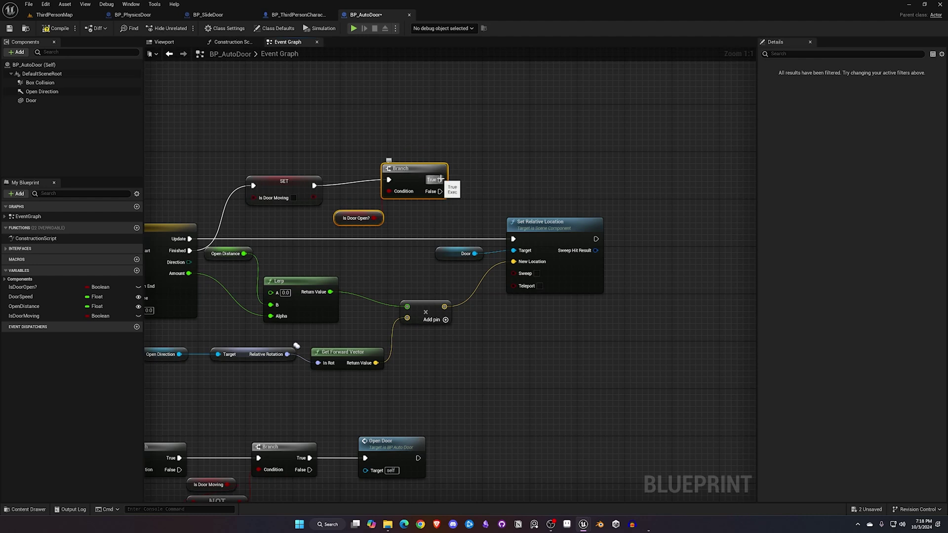
Add a Delay node to the True output of the Branch that follows the Finished-side SET node
drag(439, 179, 485, 181)
text(delay)
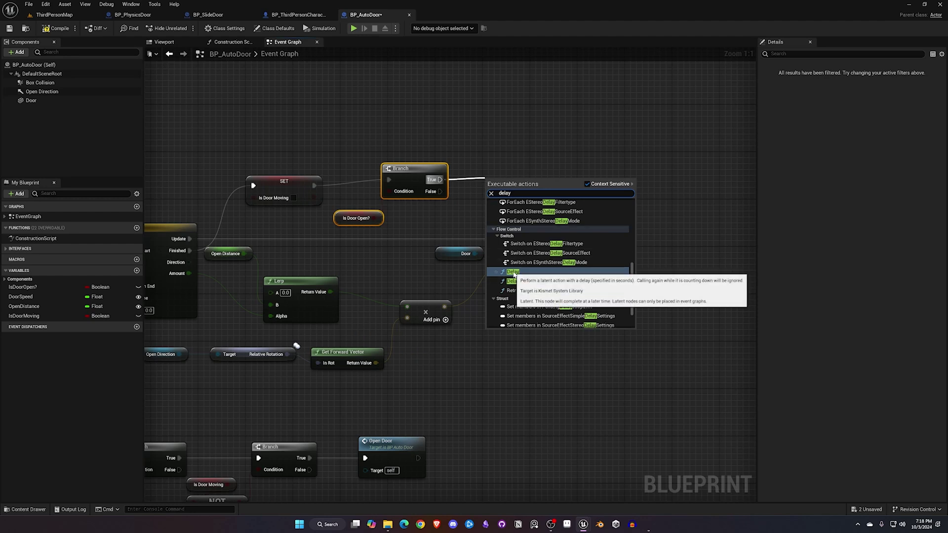
click(513, 271)
drag(508, 180, 508, 157)
Promote the Delay node's Duration input to a float variable named DoorOpenDelay
right_click(495, 182)
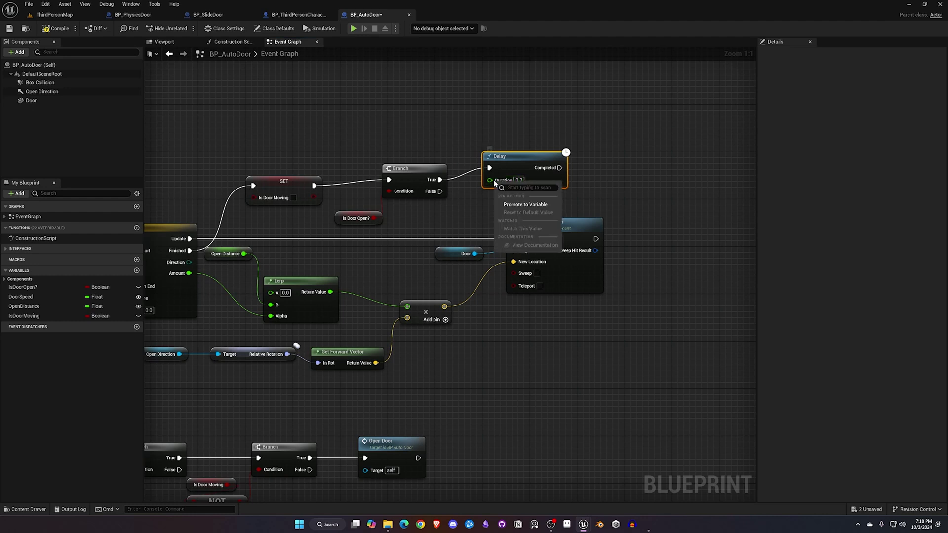
click(512, 206)
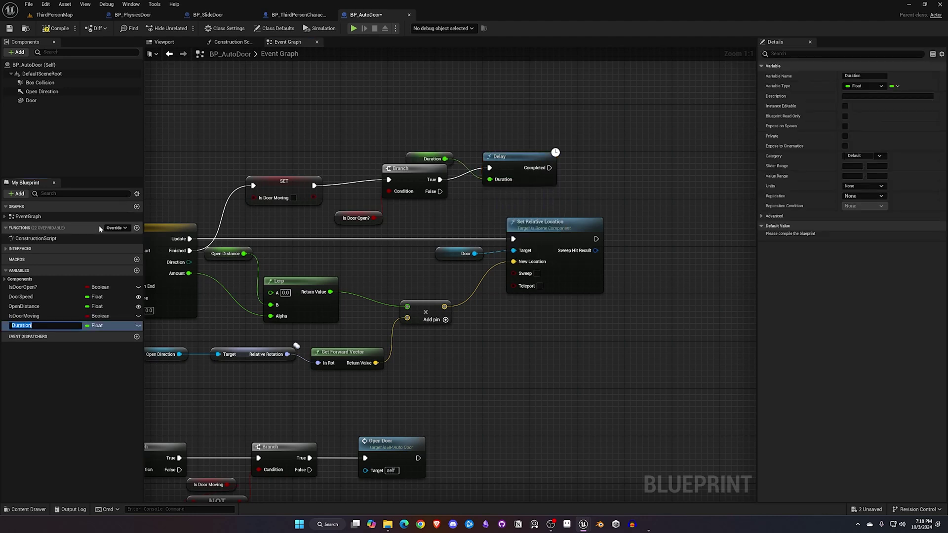
text(DoorOpenDelay)
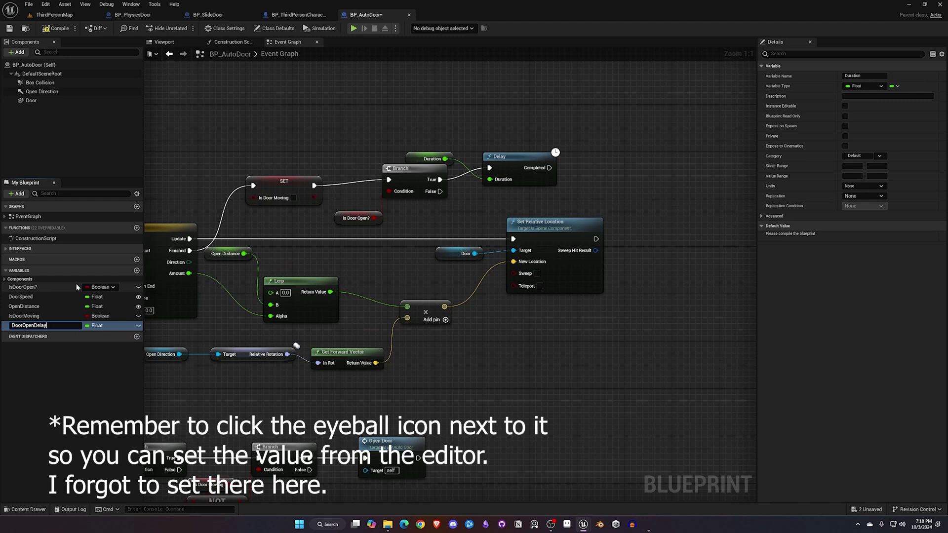
key(Return)
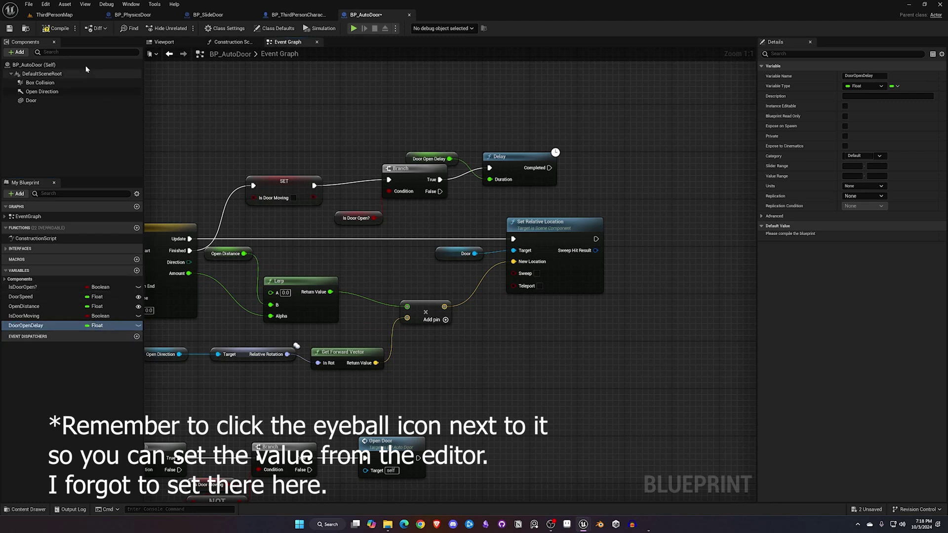
Compile to set DoorOpenDelay's default value to 2.0, and place its getter beside Is Door Open? below the Branch
click(57, 30)
drag(846, 236, 853, 237)
click(853, 236)
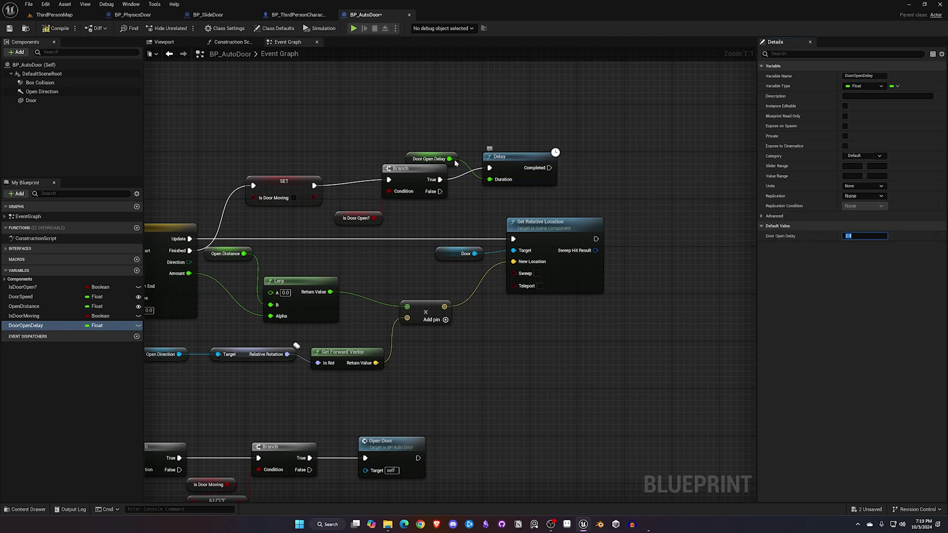
drag(409, 160, 409, 217)
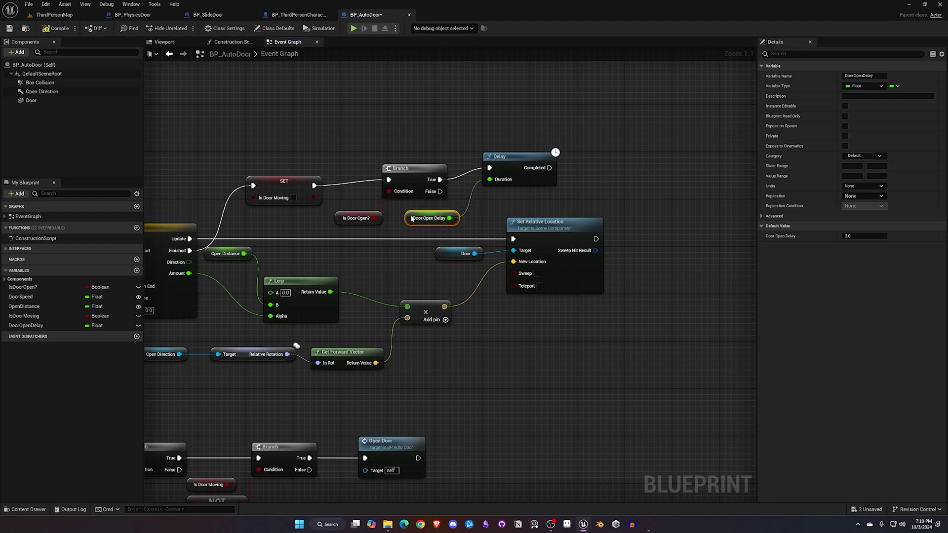
Call Closed Door from the Delay's Completed output and align both nodes with the Branch
drag(510, 159, 592, 175)
text(close)
key(Return)
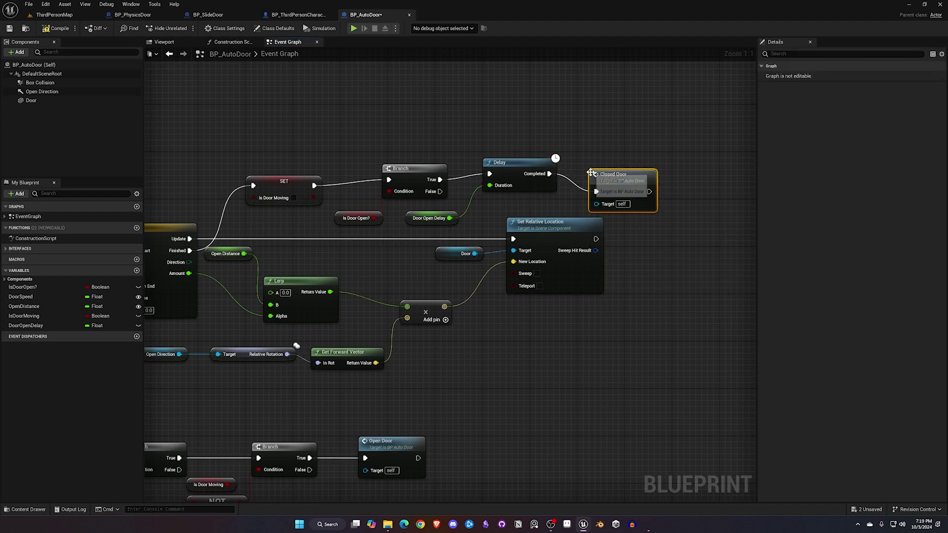
drag(632, 177, 617, 160)
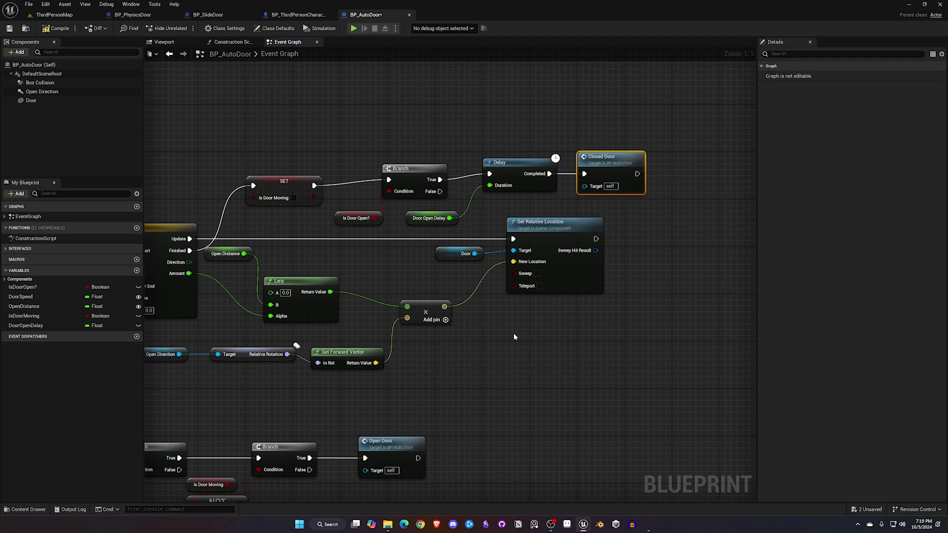
Compile and save BP_AutoDoor and return to the ThirdPersonMap level
right_drag(491, 369, 650, 336)
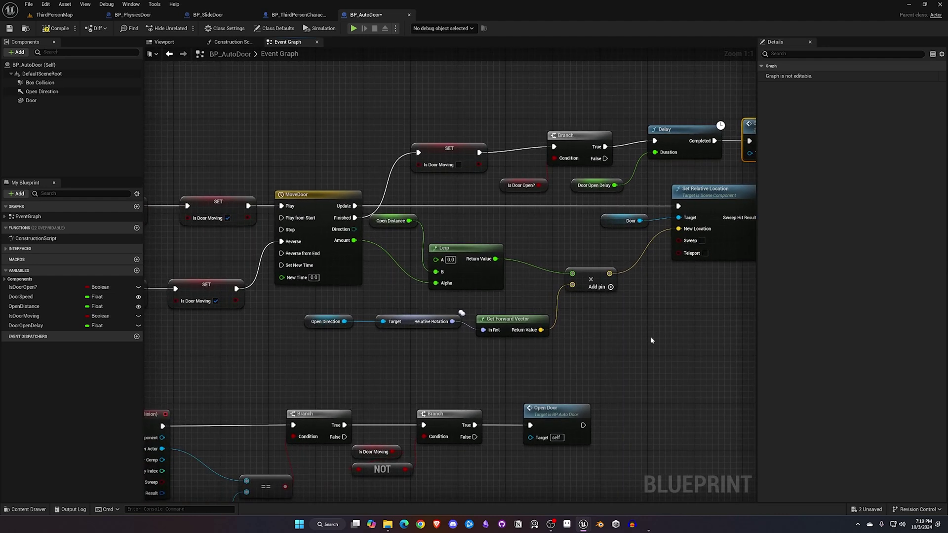
click(53, 30)
click(9, 29)
click(54, 15)
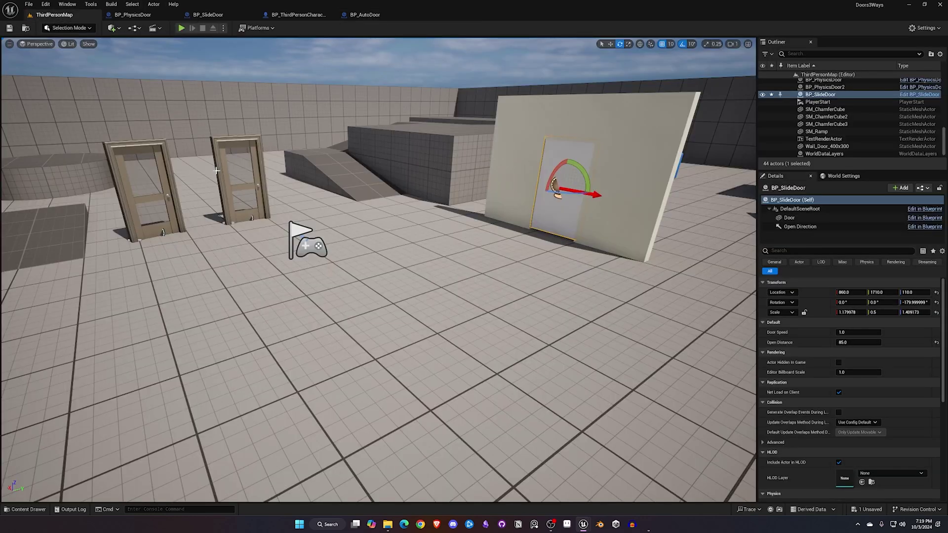
Place a Wall_Door_400x300 mesh from StarterContent's Architecture folder on the open floor beside the physics doors
right_drag(432, 244, 414, 225)
key(ctrl+space)
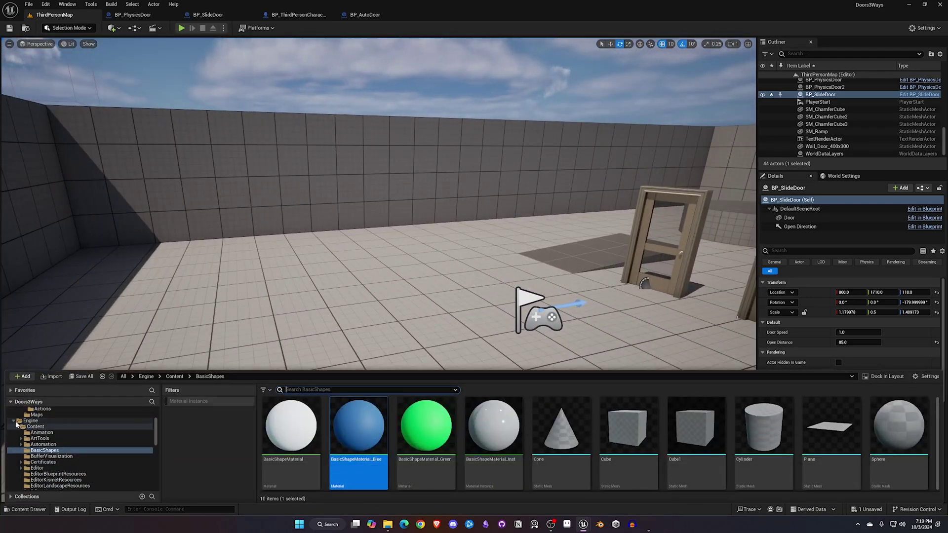
click(14, 421)
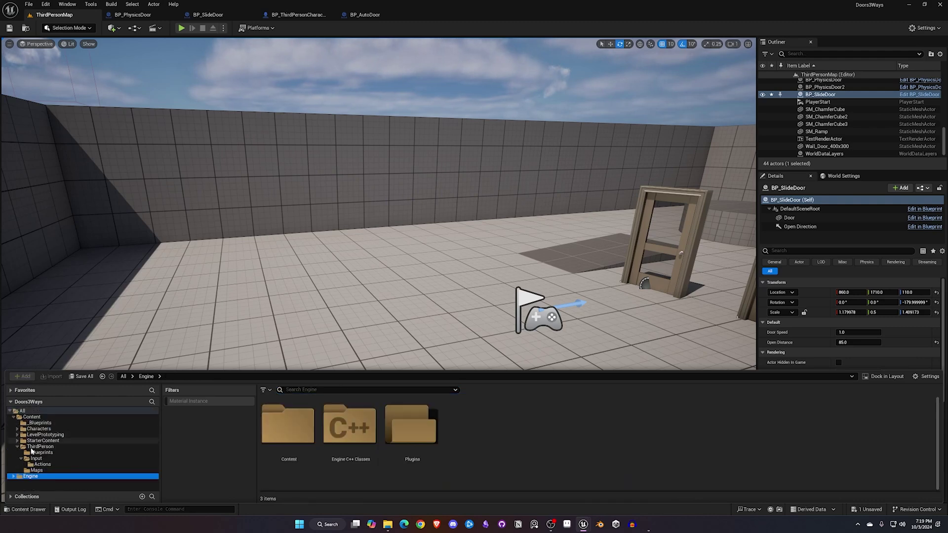
click(18, 441)
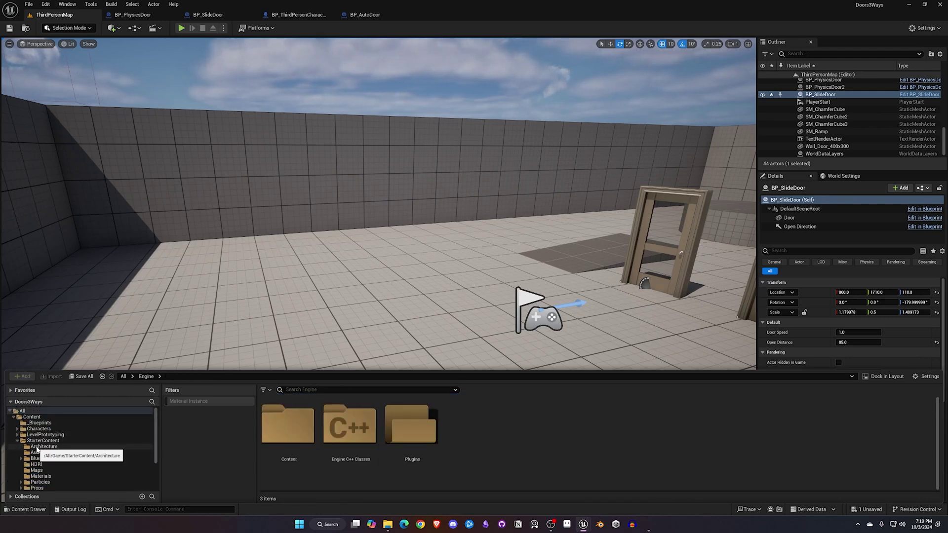
click(44, 446)
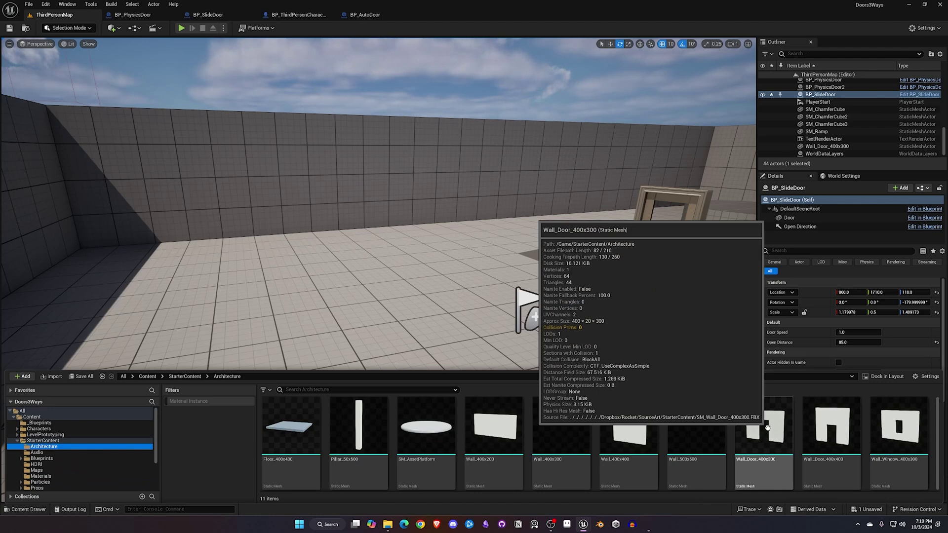
drag(776, 430, 256, 284)
Place BP_AutoDoor from the _Blueprints folder in the new wall's doorway at X 780, Y 630, Z 110
key(ctrl+space)
click(40, 423)
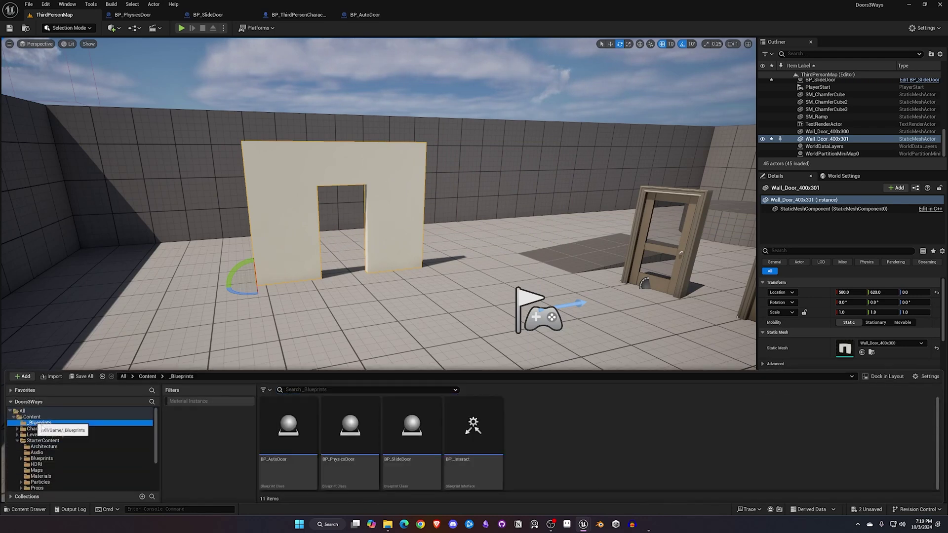
drag(282, 432, 344, 206)
key(w)
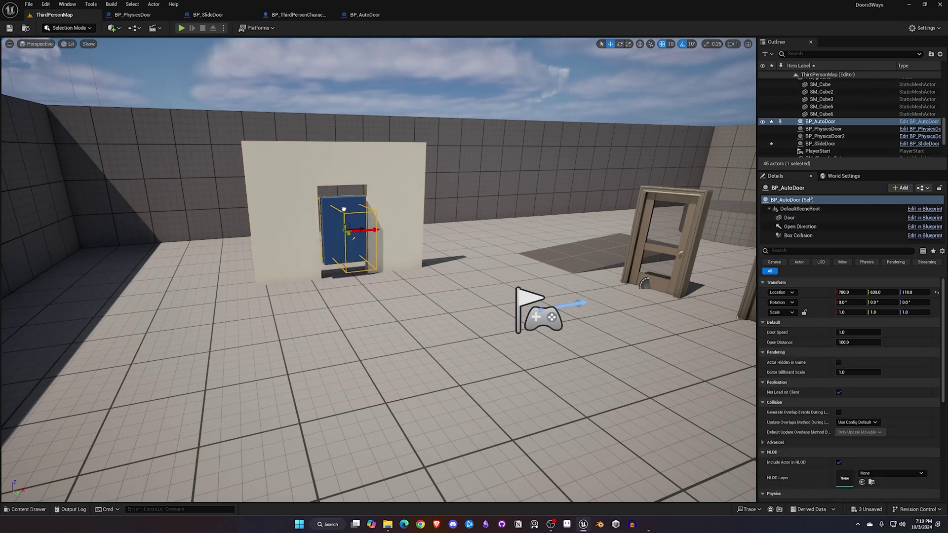
Stretch the auto door vertically to a Z scale of about 1.4 to match the doorway's height
right_drag(344, 207, 356, 185)
key(f)
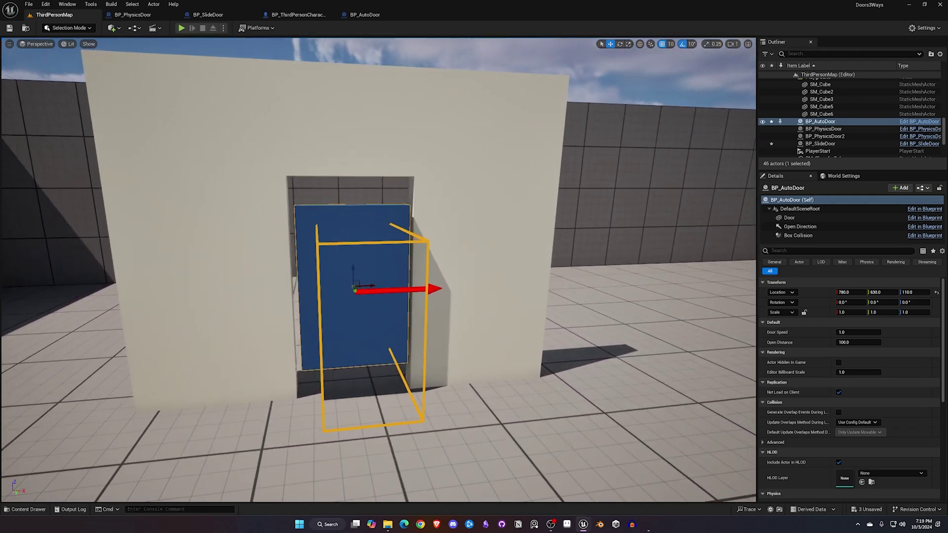
key(e)
key(r)
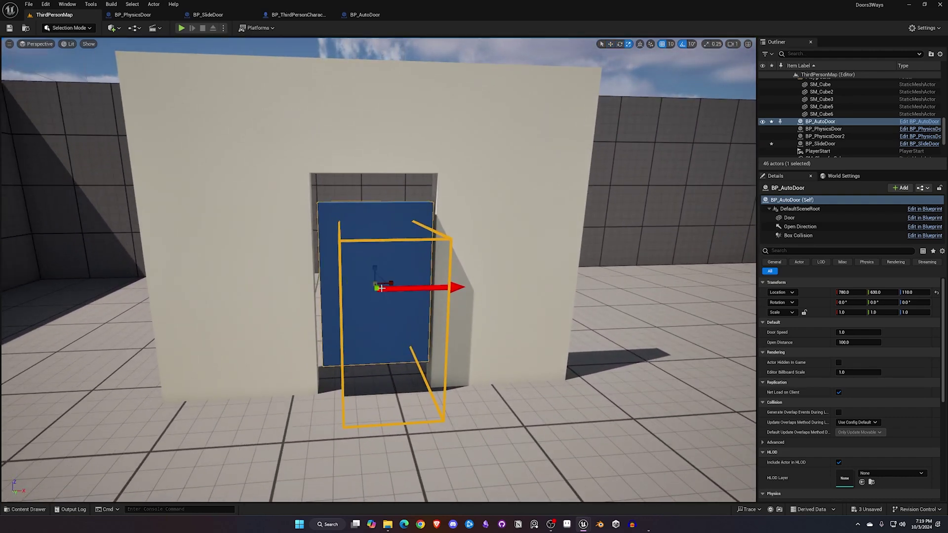
mouse_move(370, 270)
mouse_down()
mouse_move(371, 241)
mouse_move(376, 272)
mouse_up()
With grid snapping off, lower the auto door to about Z 106.77 and widen it to about 1.14 X scale
key(w)
click(662, 44)
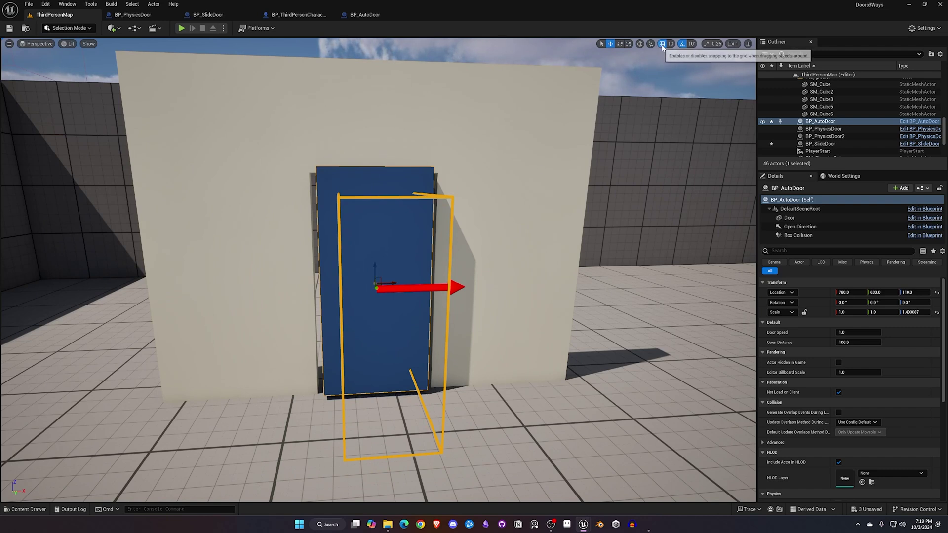
drag(375, 265, 374, 269)
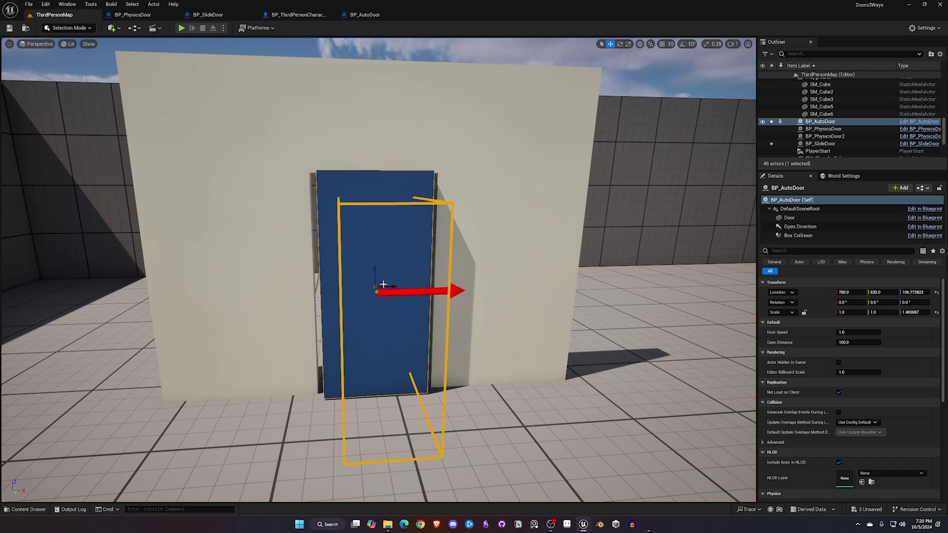
key(r)
mouse_move(387, 287)
mouse_down()
mouse_move(409, 290)
mouse_move(389, 287)
mouse_up()
Move the auto door into the wall's thickness at about Y 621.56 and set its Y scale to 0.5
key(d)
right_drag(389, 288, 247, 288)
right_drag(360, 287, 350, 286)
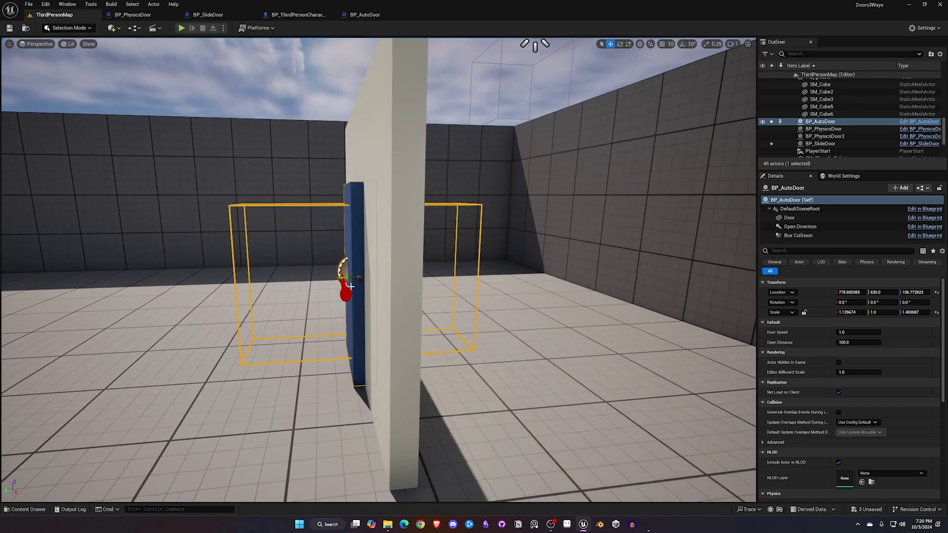
drag(340, 277, 348, 277)
click(881, 312)
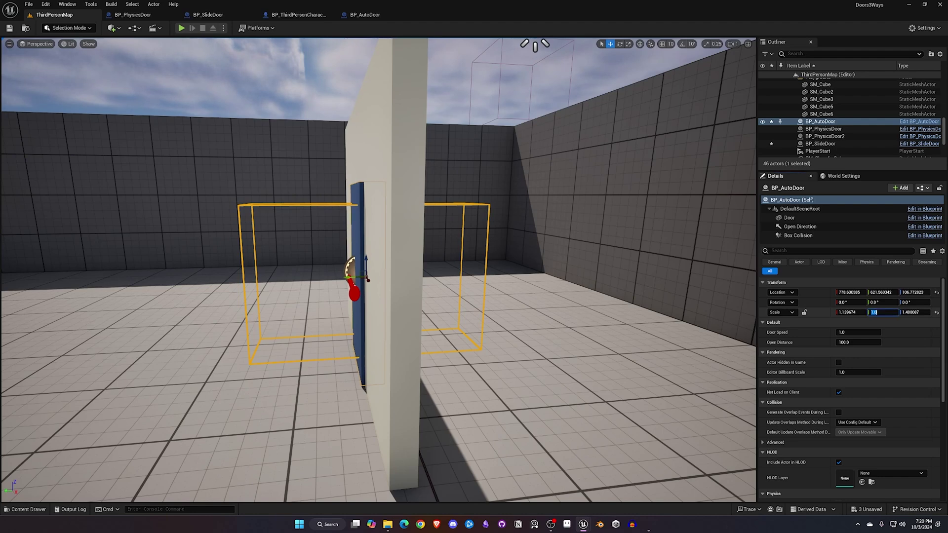
key(Return)
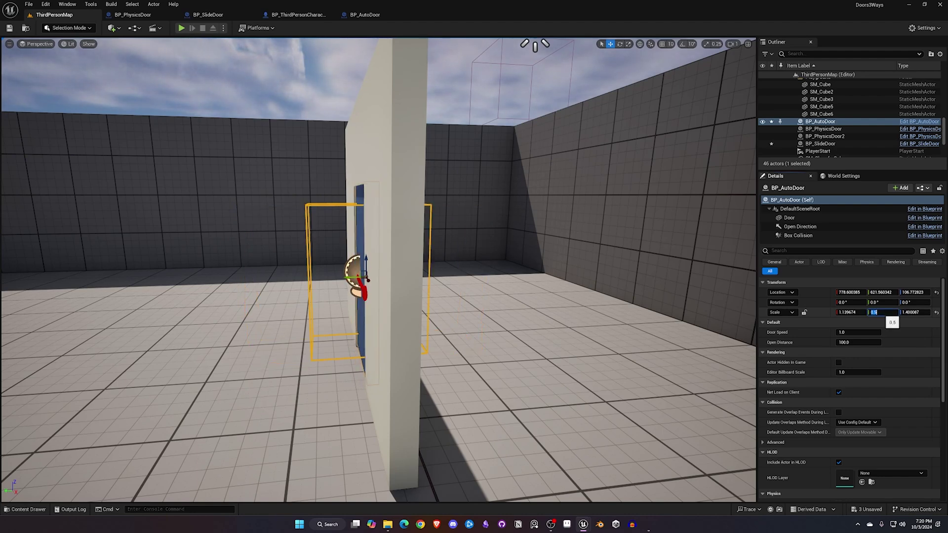
Enlarge the auto door's Box Collision component to a scale of about 2.09, 14.25 and 2.05 in X, Y and Z
right_drag(577, 312, 676, 327)
key(d)
key(a)
key(s)
click(788, 217)
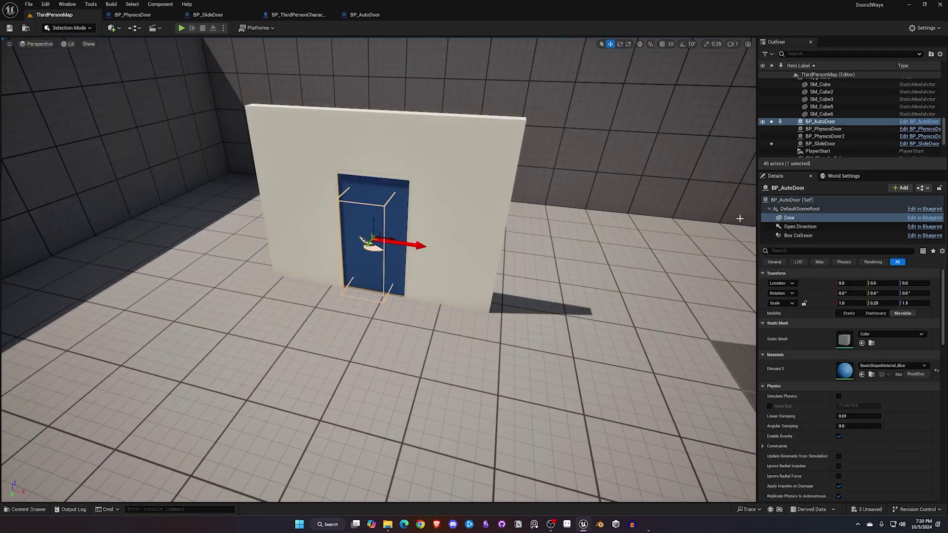
click(792, 236)
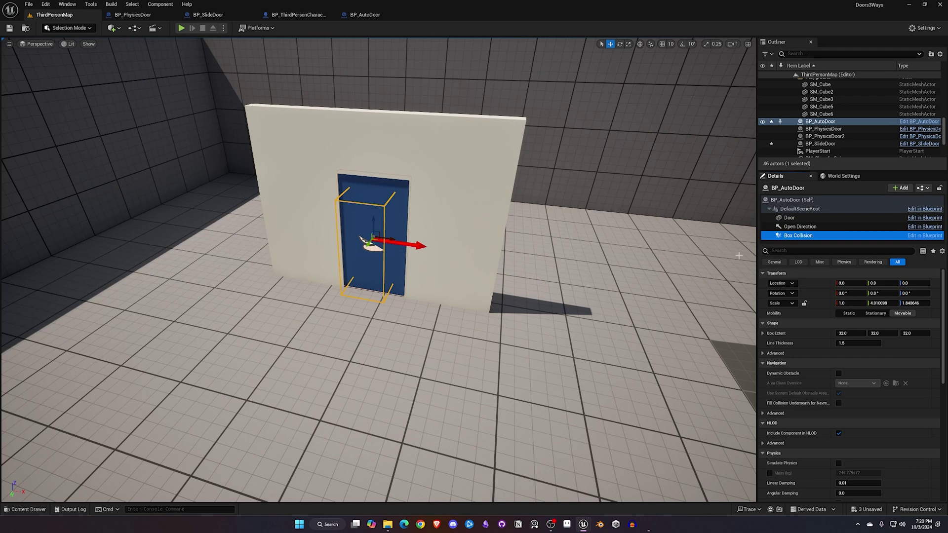
key(r)
drag(368, 243, 348, 276)
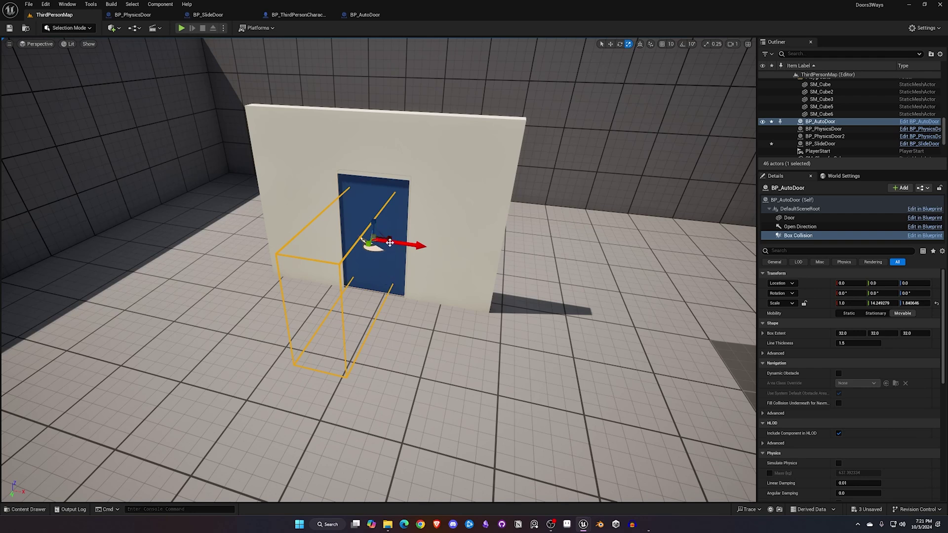
drag(389, 241, 410, 243)
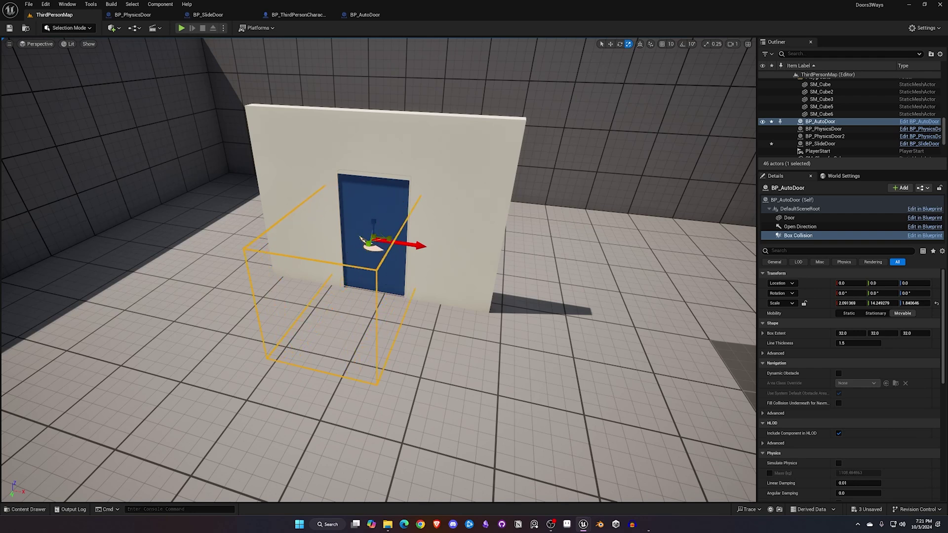
drag(375, 225, 375, 215)
Save all modified assets and the level with the placed auto door
right_drag(437, 266, 451, 246)
key(a)
key(d)
key(a)
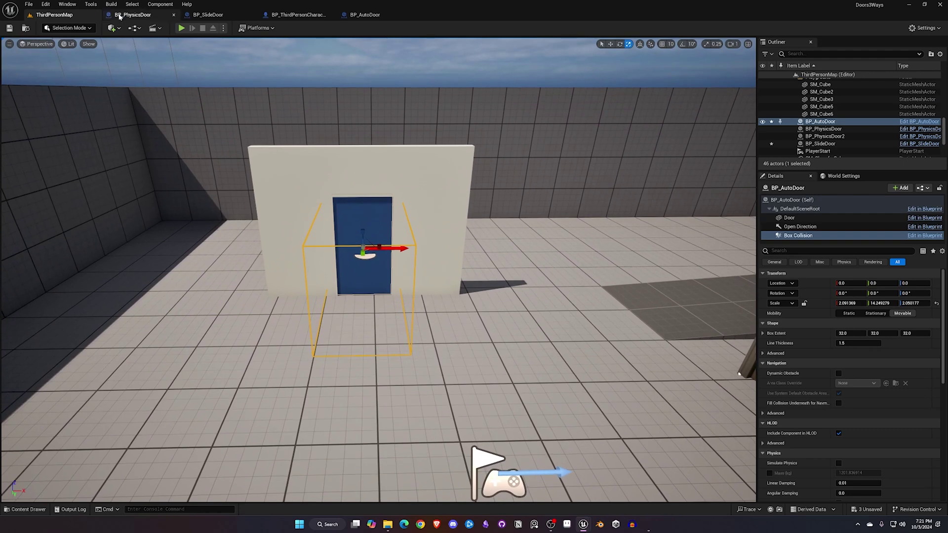
click(30, 6)
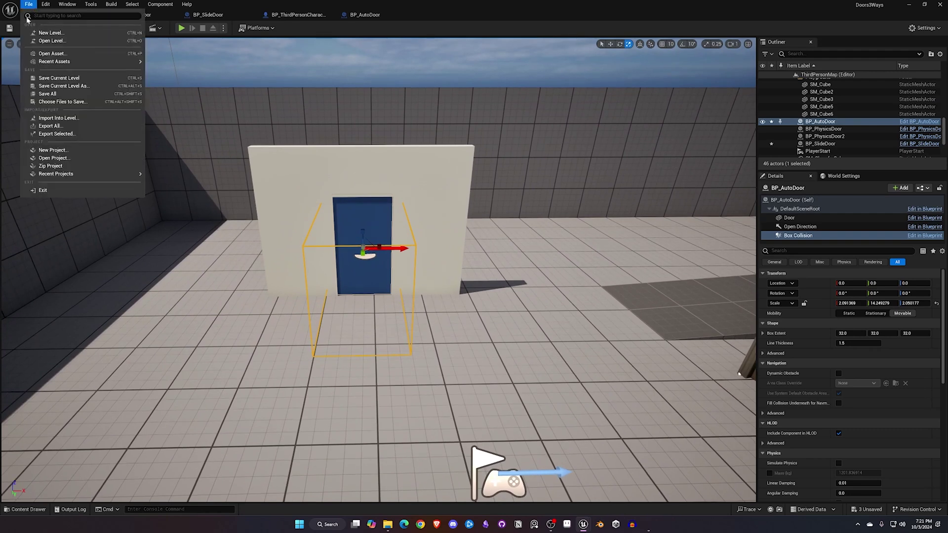
click(47, 94)
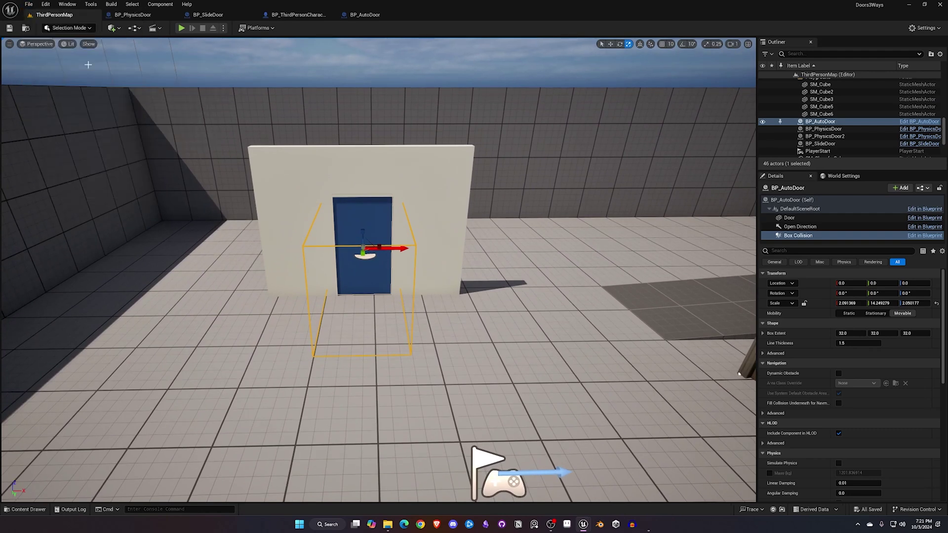
Play the level and run the character through the auto door's doorway to test its opening and closing
click(182, 29)
click(379, 270)
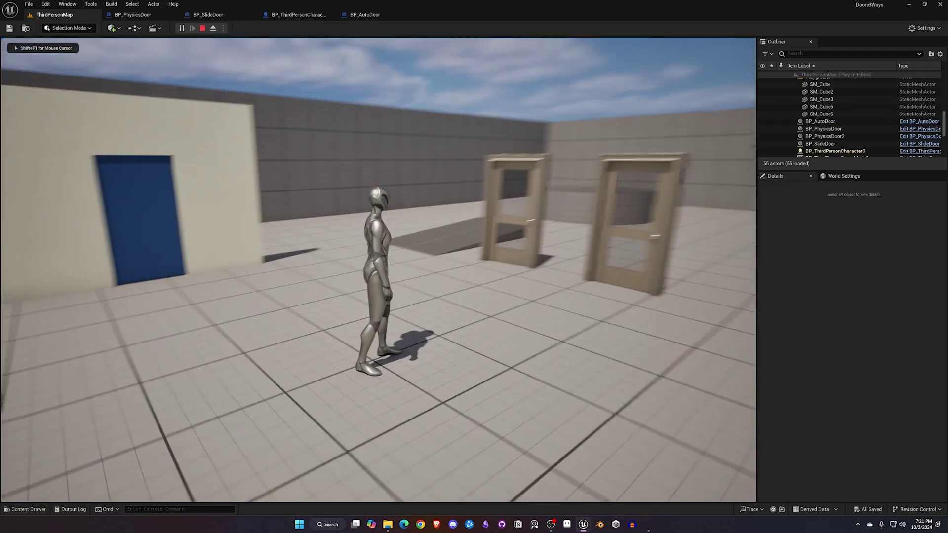
key(w)
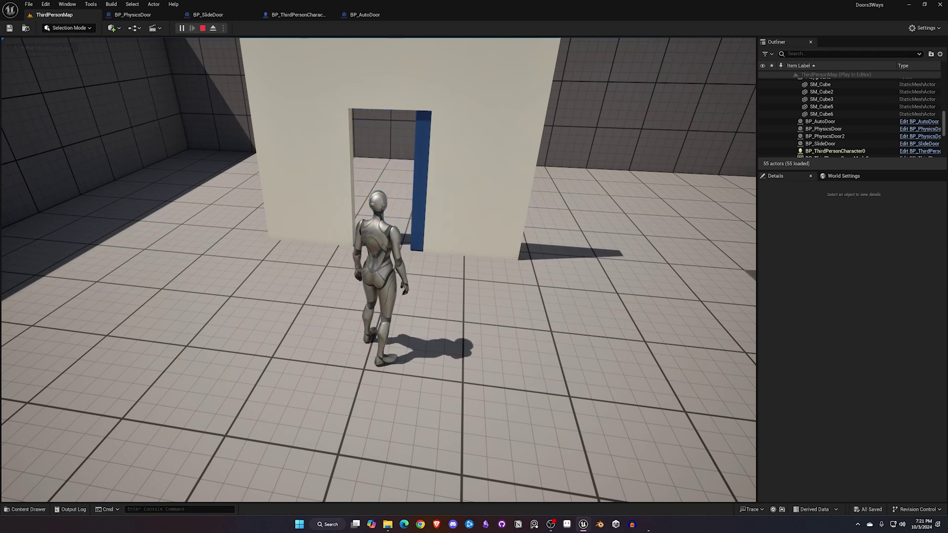
key(w)
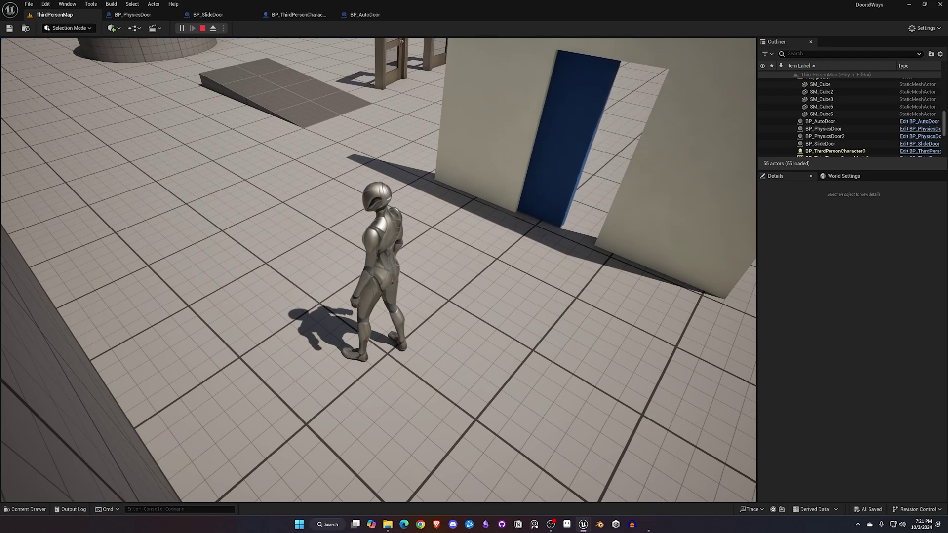
key(d)
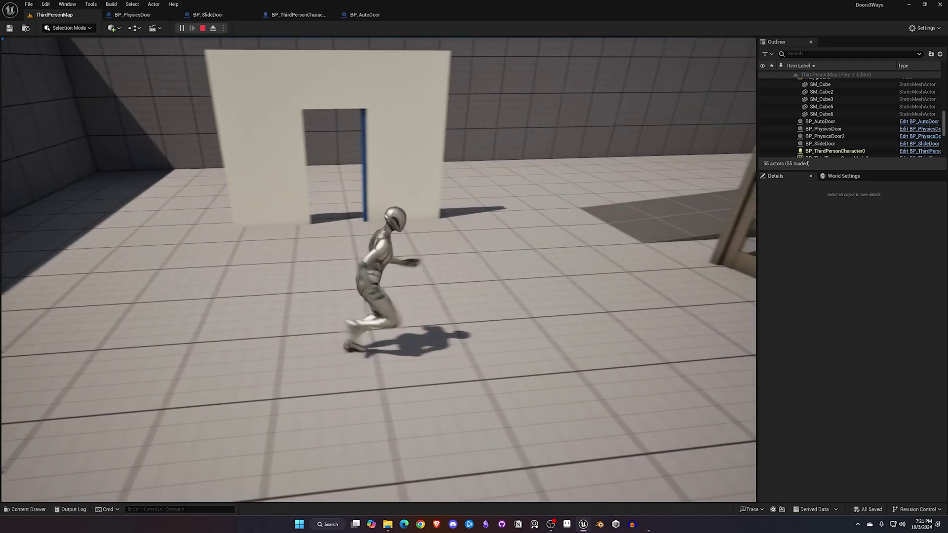
End the play test and set the placed auto door's Door Speed to 2.5 and Open Distance to 150
key(s)
key(Escape)
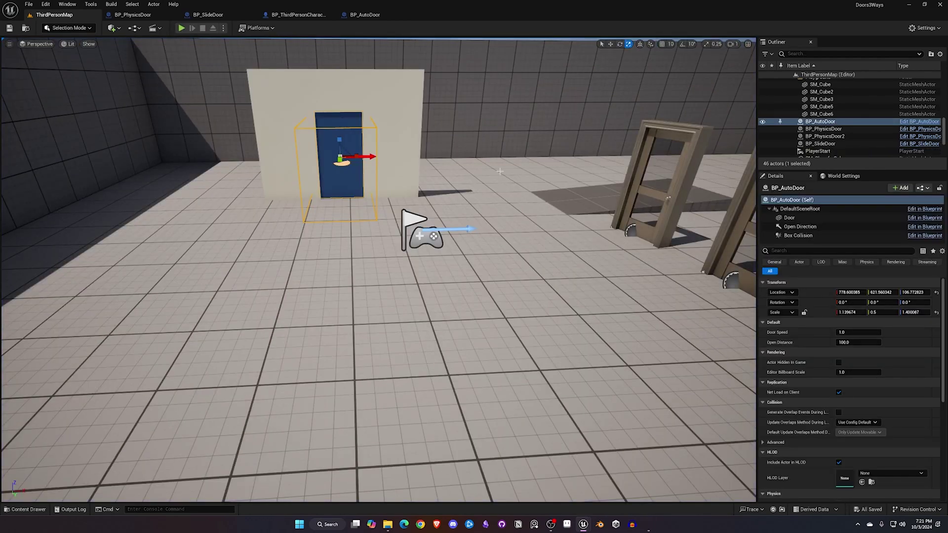
click(854, 332)
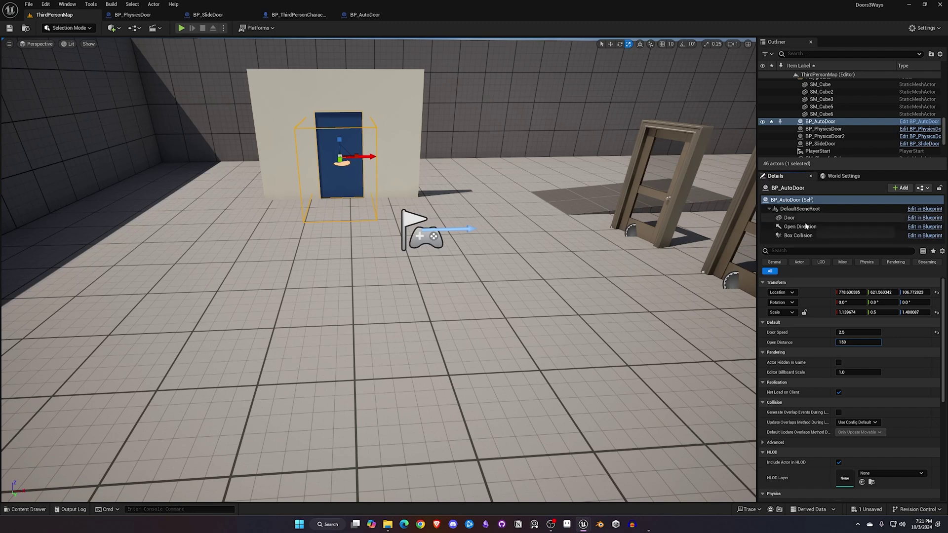
Rotate the auto door's Open Direction arrow by about -115° around its Y axis so it points diagonally downward
click(786, 226)
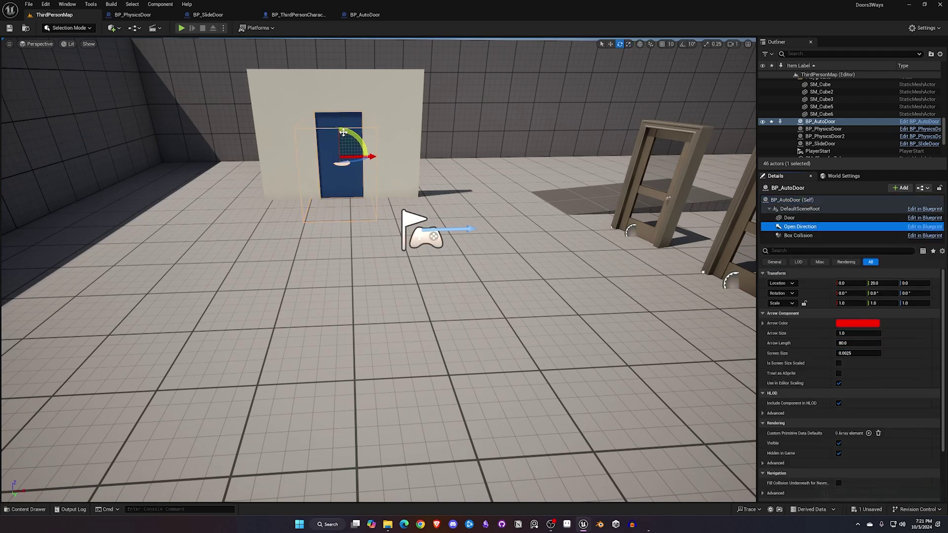
drag(345, 132, 371, 156)
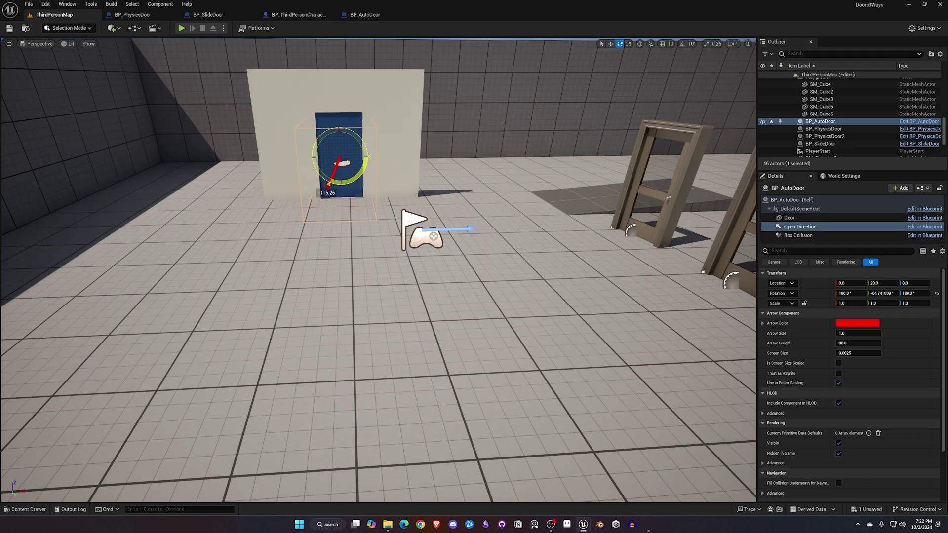
Play the level and run the character through the auto door to test its opening direction, speed and distance
click(181, 28)
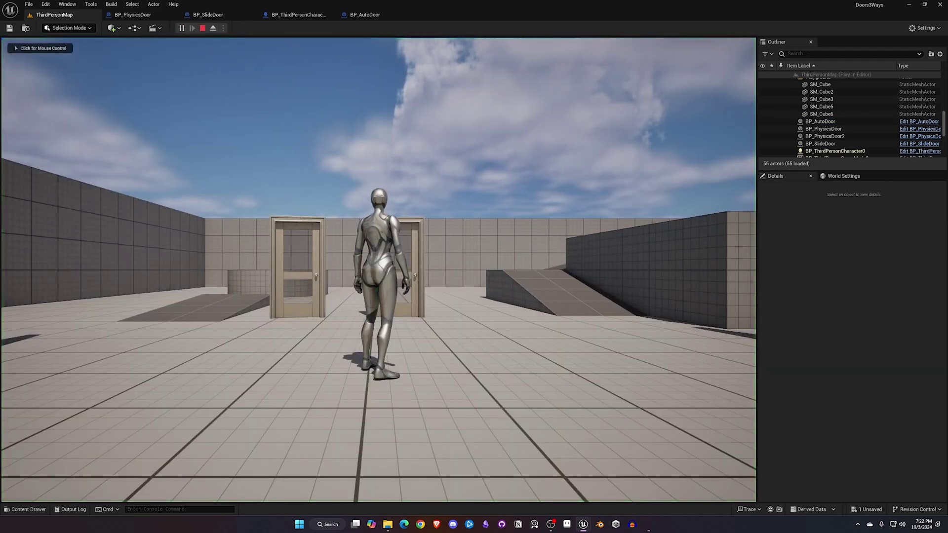
key(w)
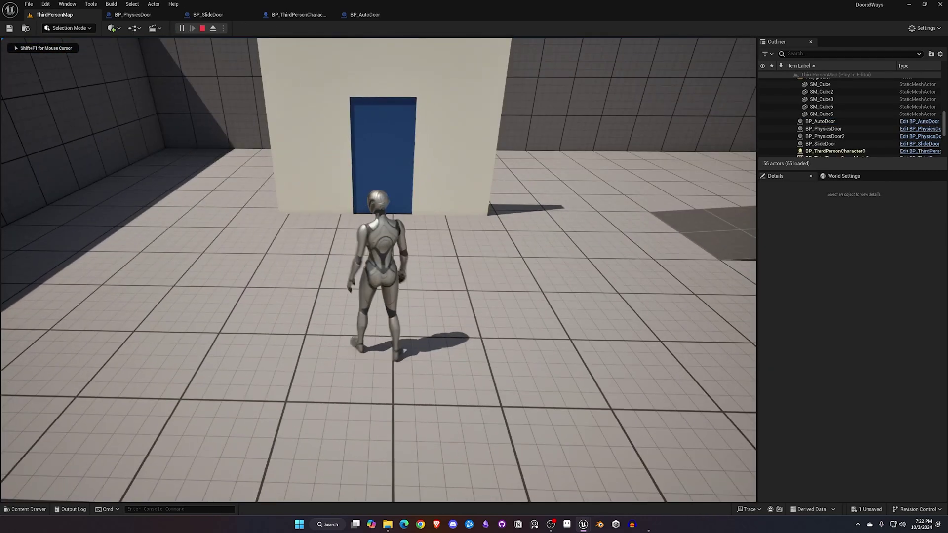
key(w)
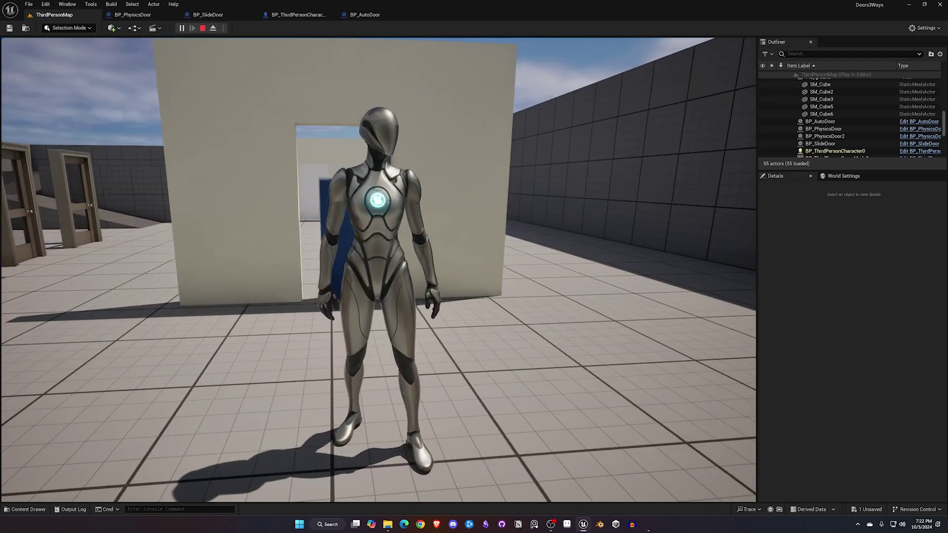
key(w)
key(w)
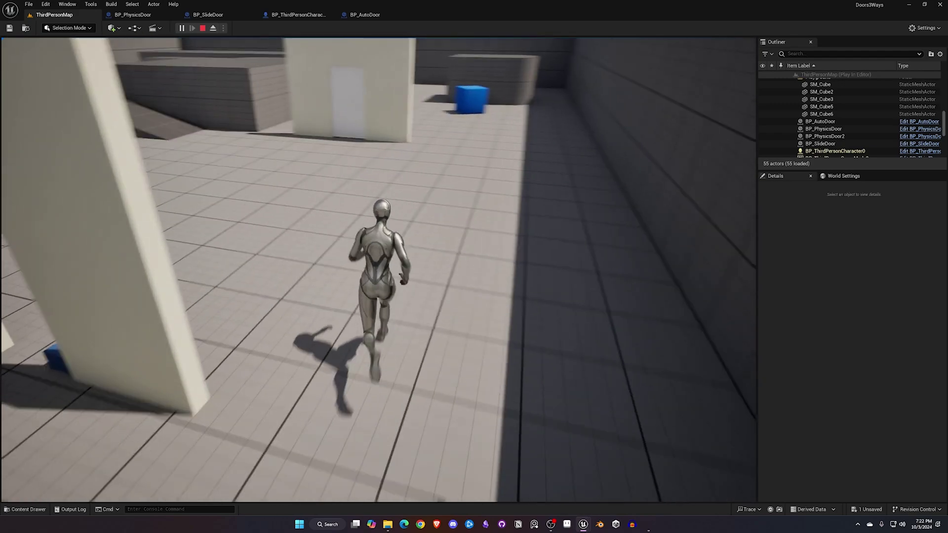
key(w)
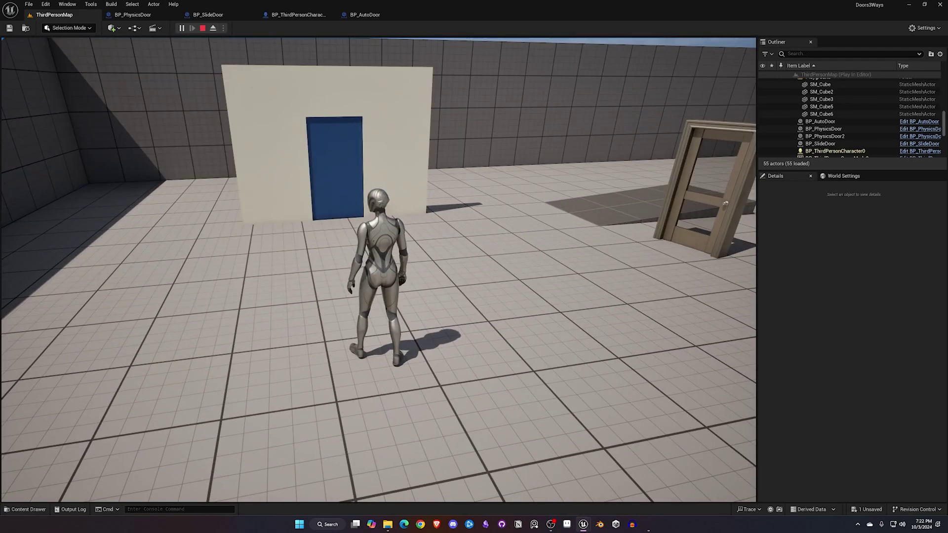
key(Escape)
Shrink the auto door's Box Collision component to a scale of about 1.96 in X and 10.43 in Y
key(s)
right_drag(213, 199, 375, 240)
key(w)
key(s)
key(s)
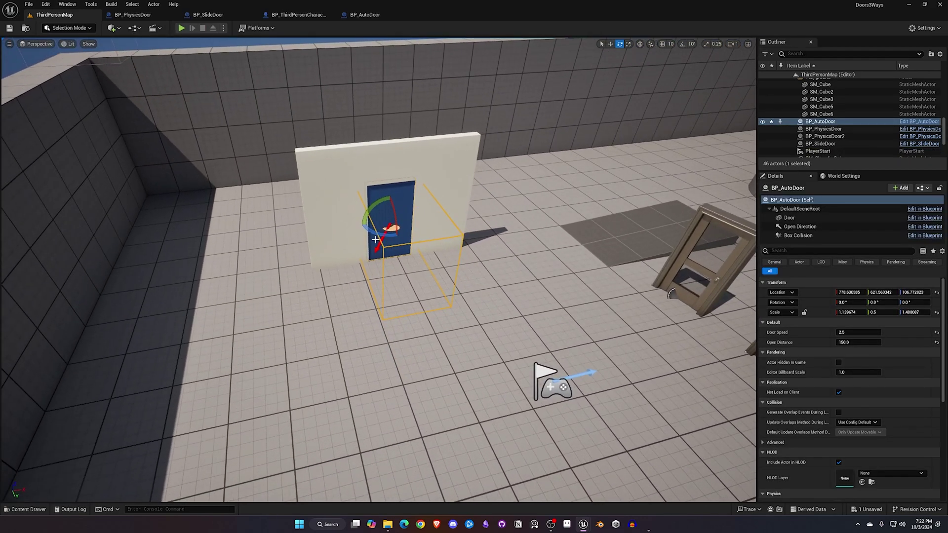
click(801, 236)
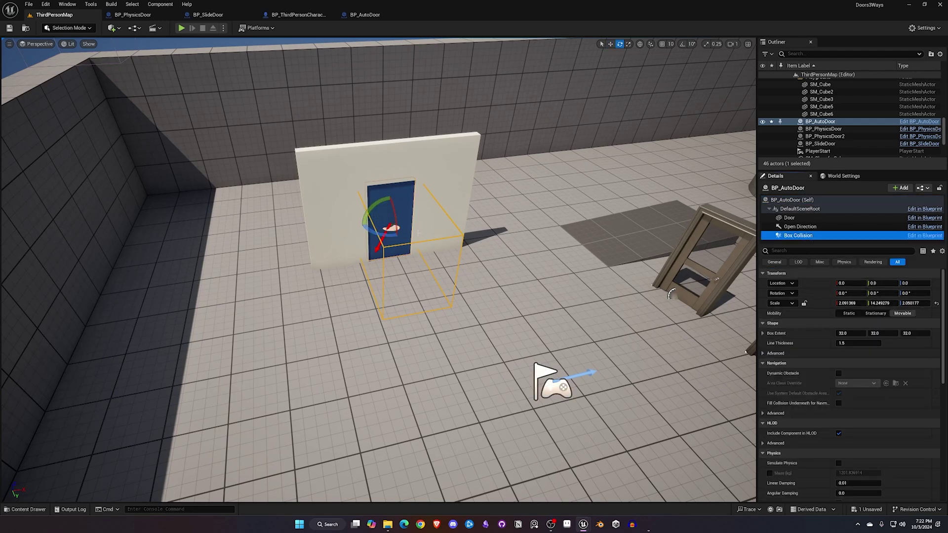
click(404, 223)
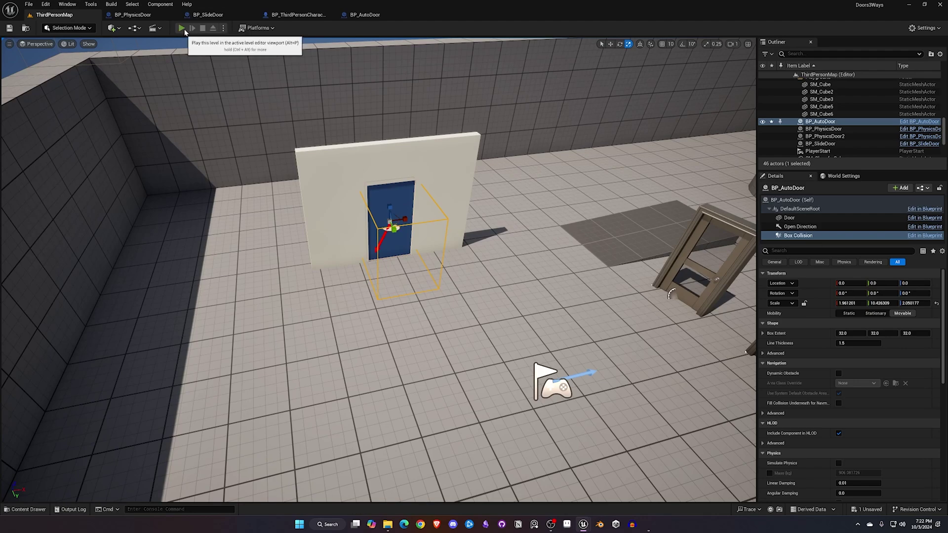
Play the level and run the character through and around the auto door to test the smaller trigger box
click(182, 28)
key(w)
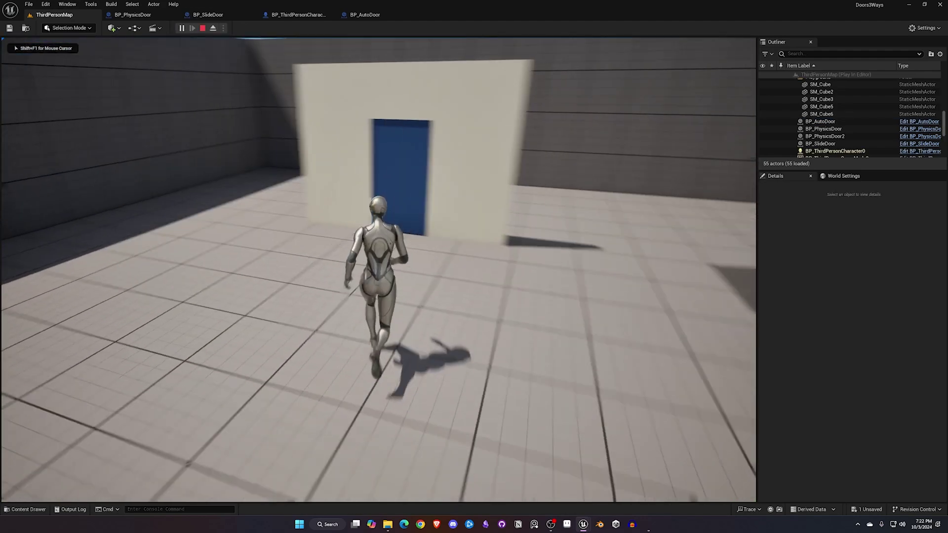
key(w)
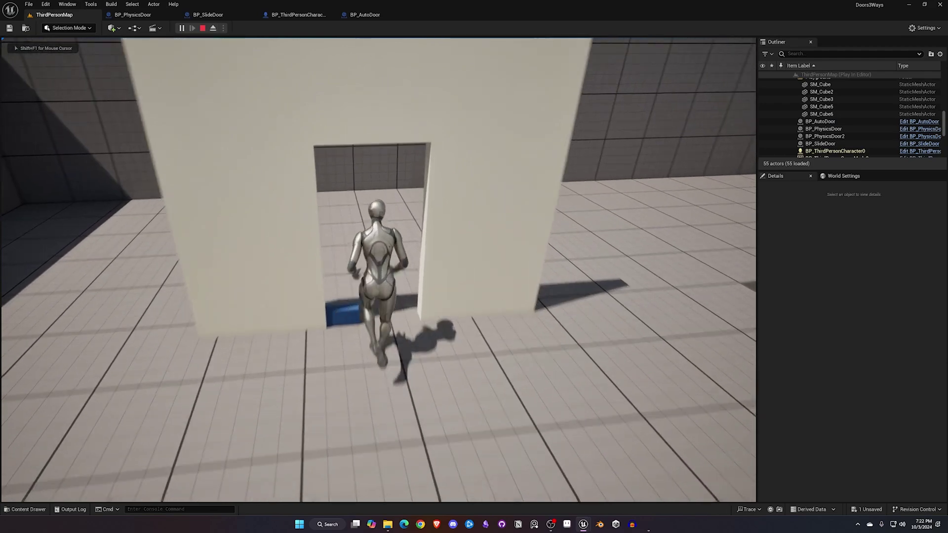
key(w)
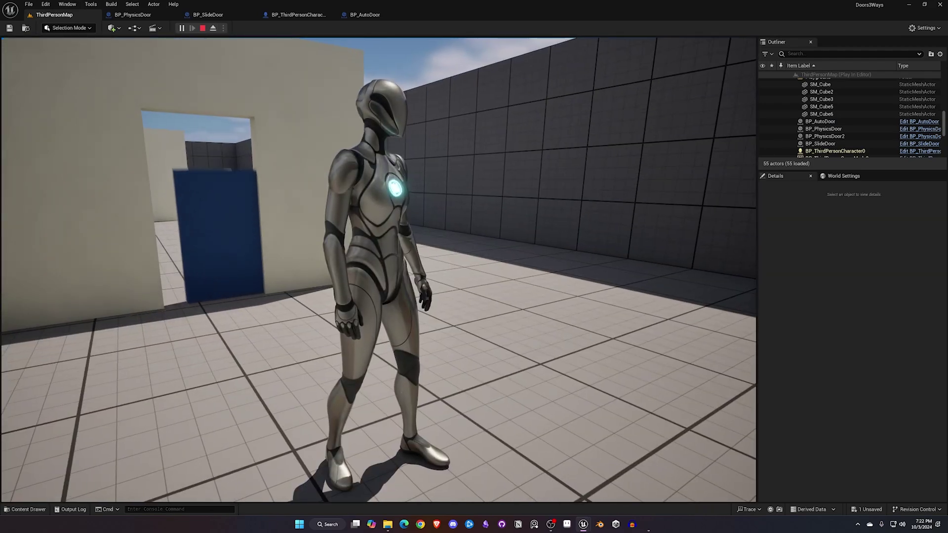
key(w)
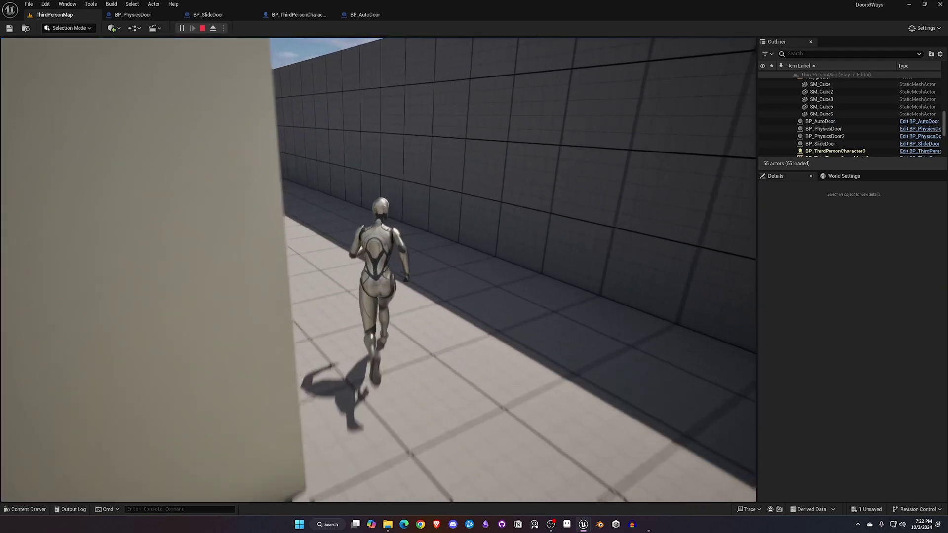
key(w)
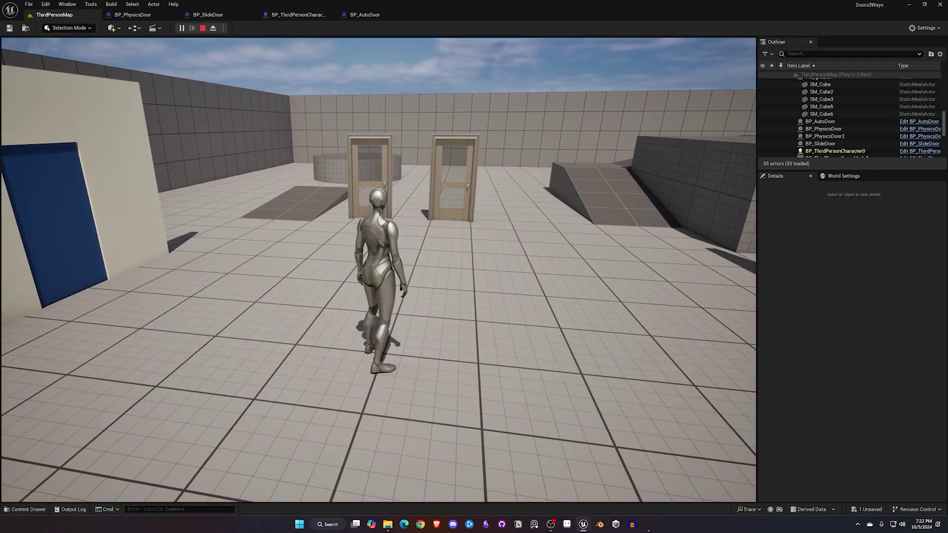
key(w)
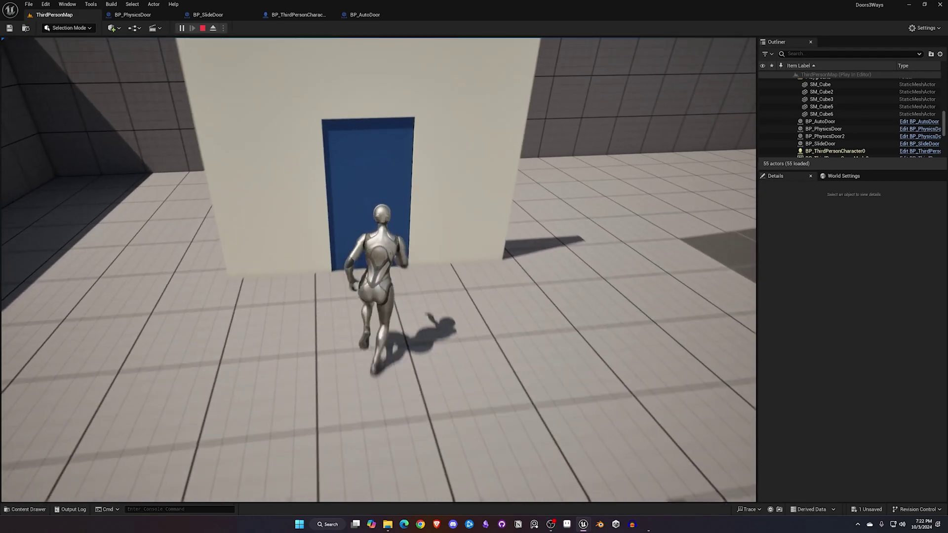
Run the character past the two physics doors to the white sliding door and open it by interacting
key(w)
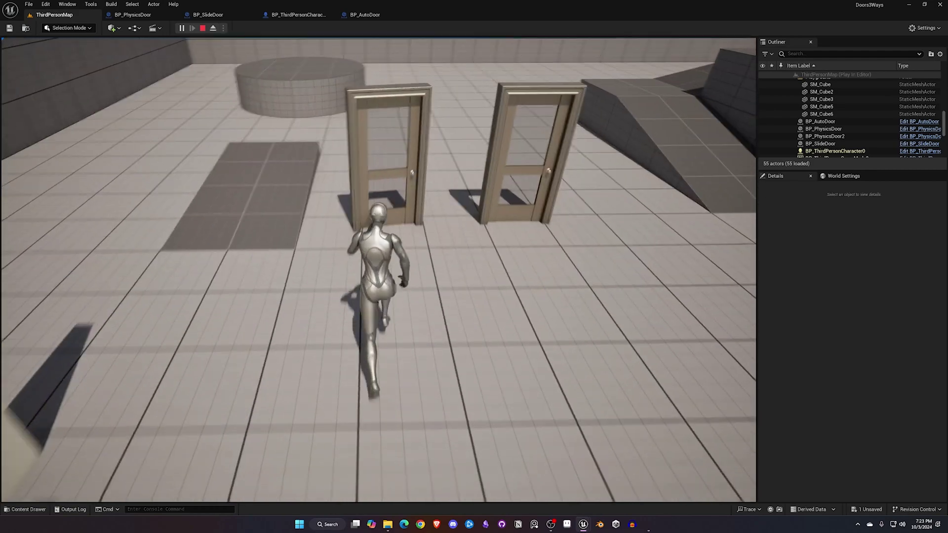
key(w)
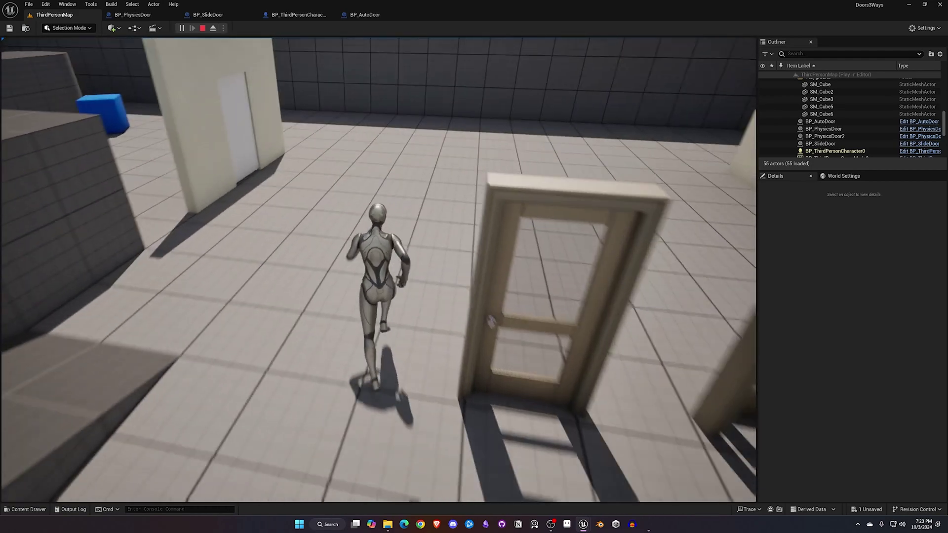
key(w)
key(e)
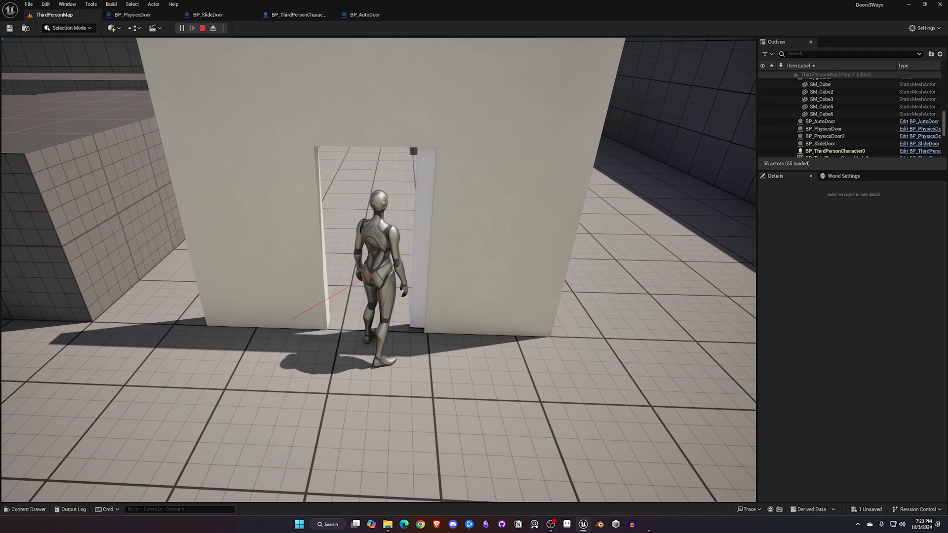